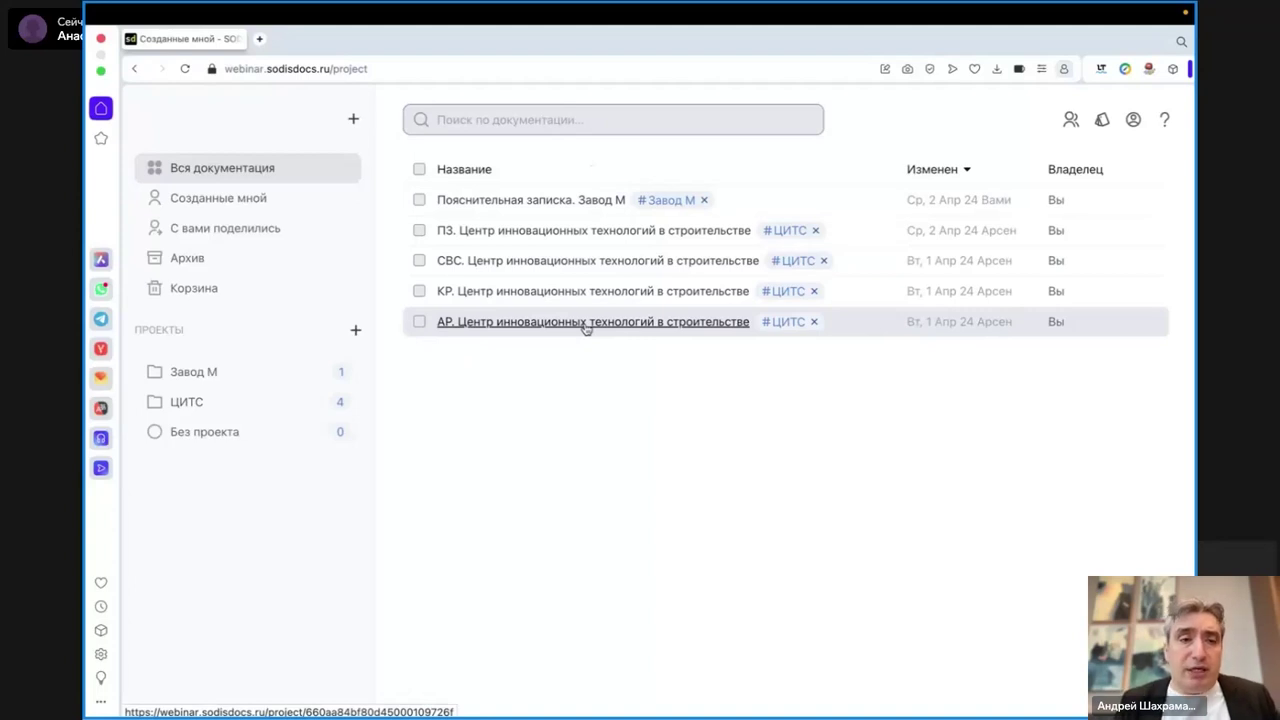
# - Filter documents by Завод М and ЦИТС, return to Вся документация, and start new documentation
pyautogui.click(195, 378)
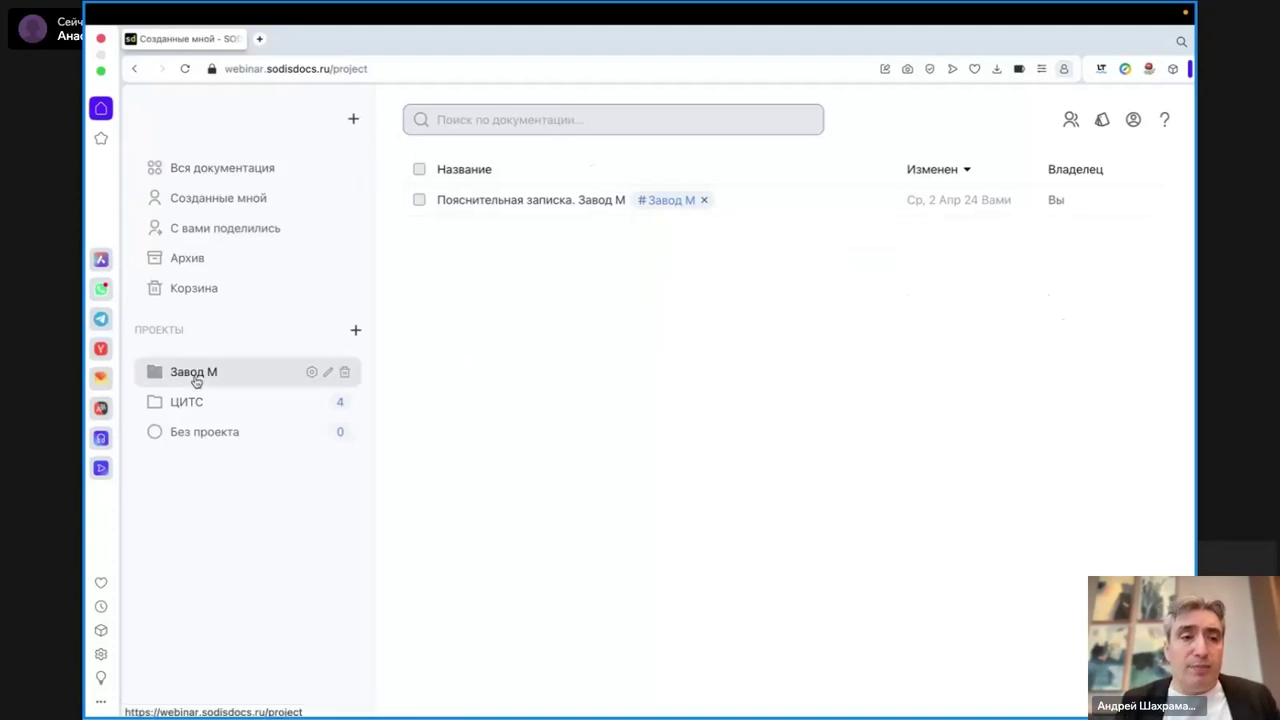
pyautogui.click(197, 402)
pyautogui.click(194, 375)
pyautogui.click(190, 403)
pyautogui.click(190, 378)
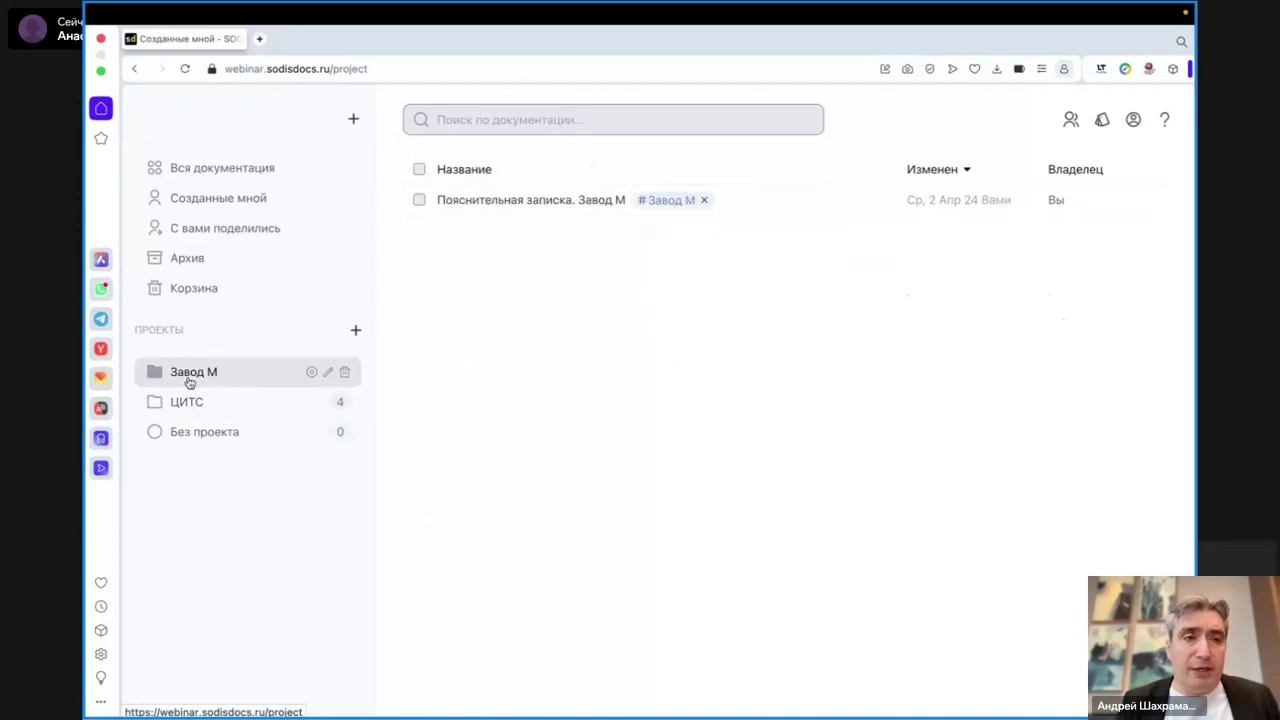
pyautogui.click(227, 176)
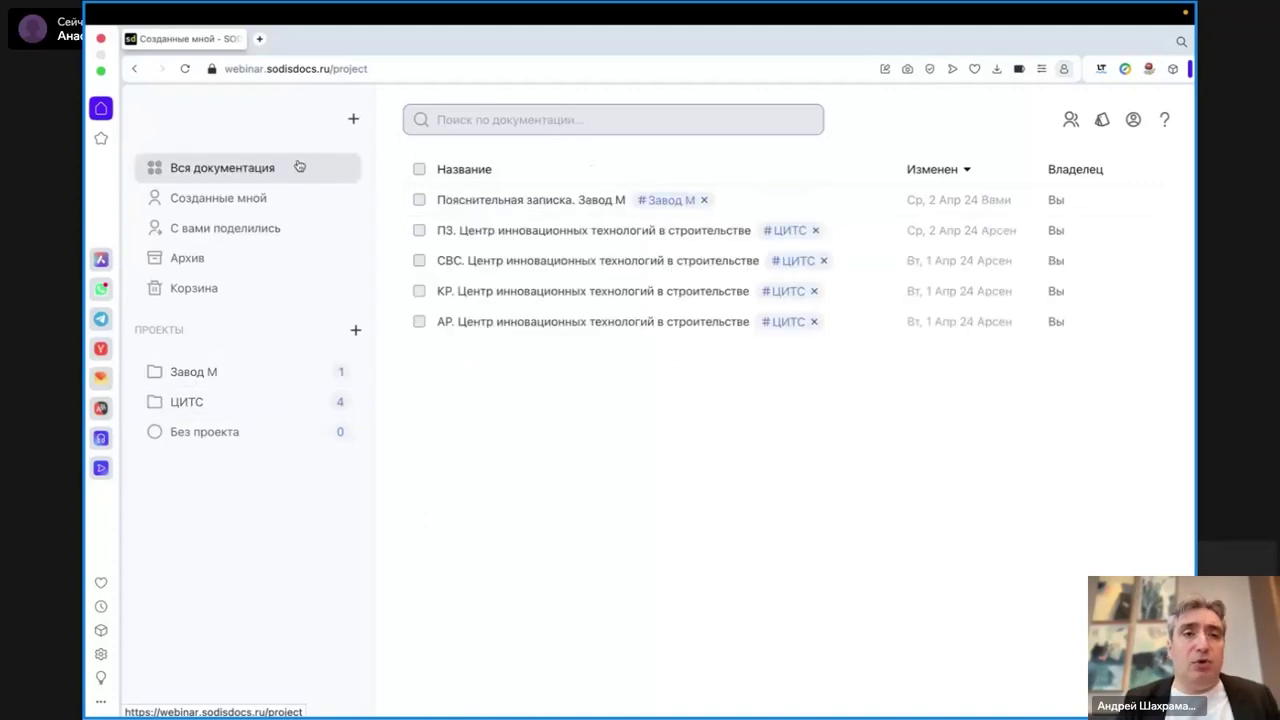
pyautogui.click(354, 122)
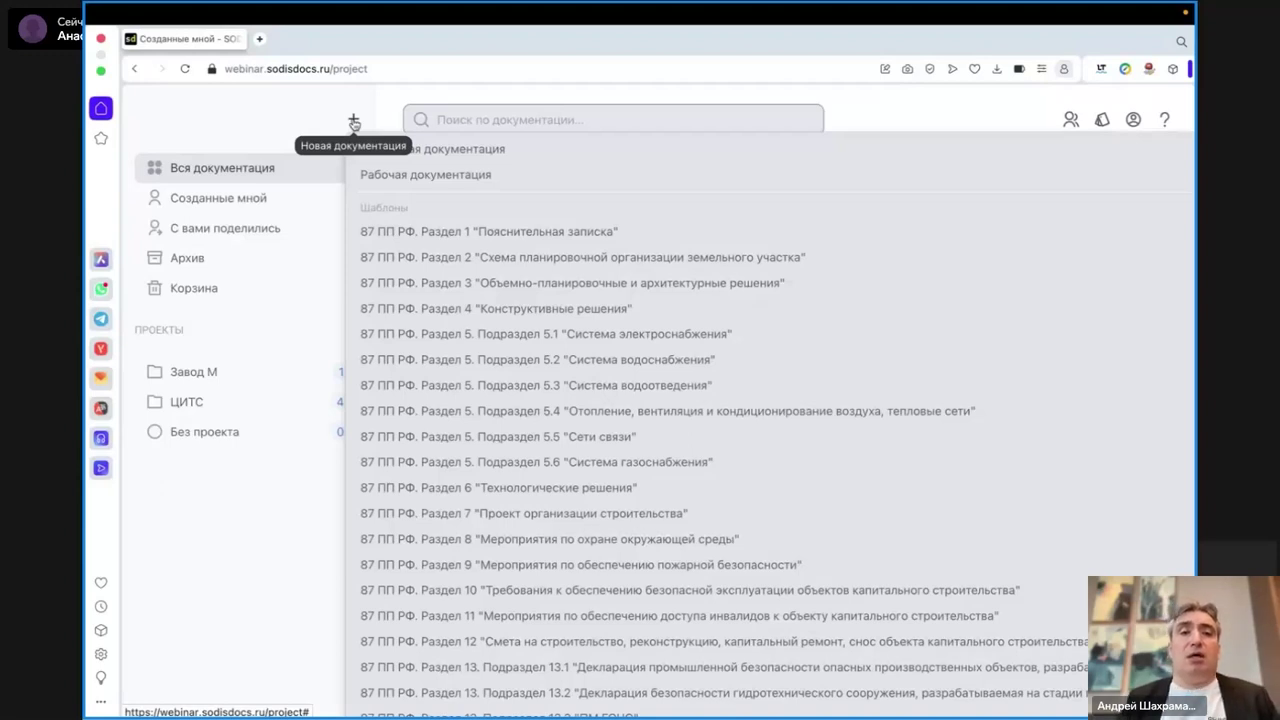
# - Create documentation 'ПЗ. ИЦ Сколково' from the 87 ПП РФ Раздел 1 Пояснительная записка template
pyautogui.click(545, 232)
pyautogui.write('ПЗ. ИЦ Сколково')
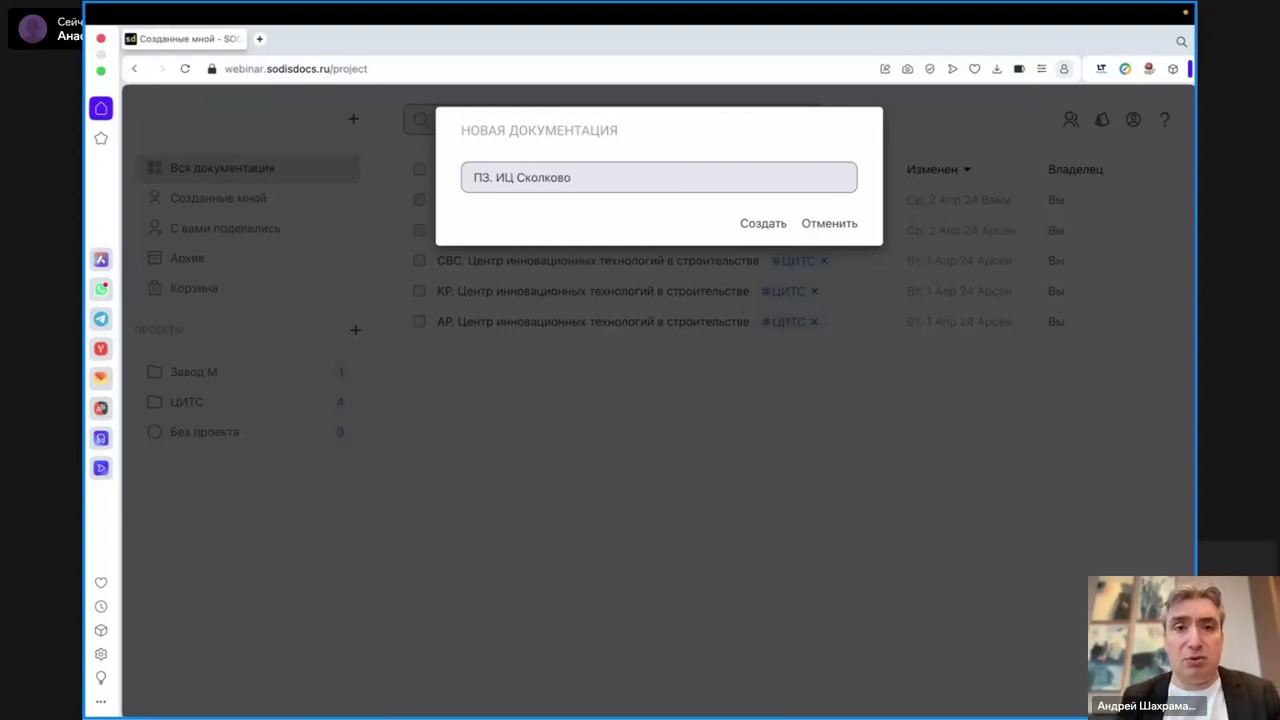
pyautogui.click(763, 224)
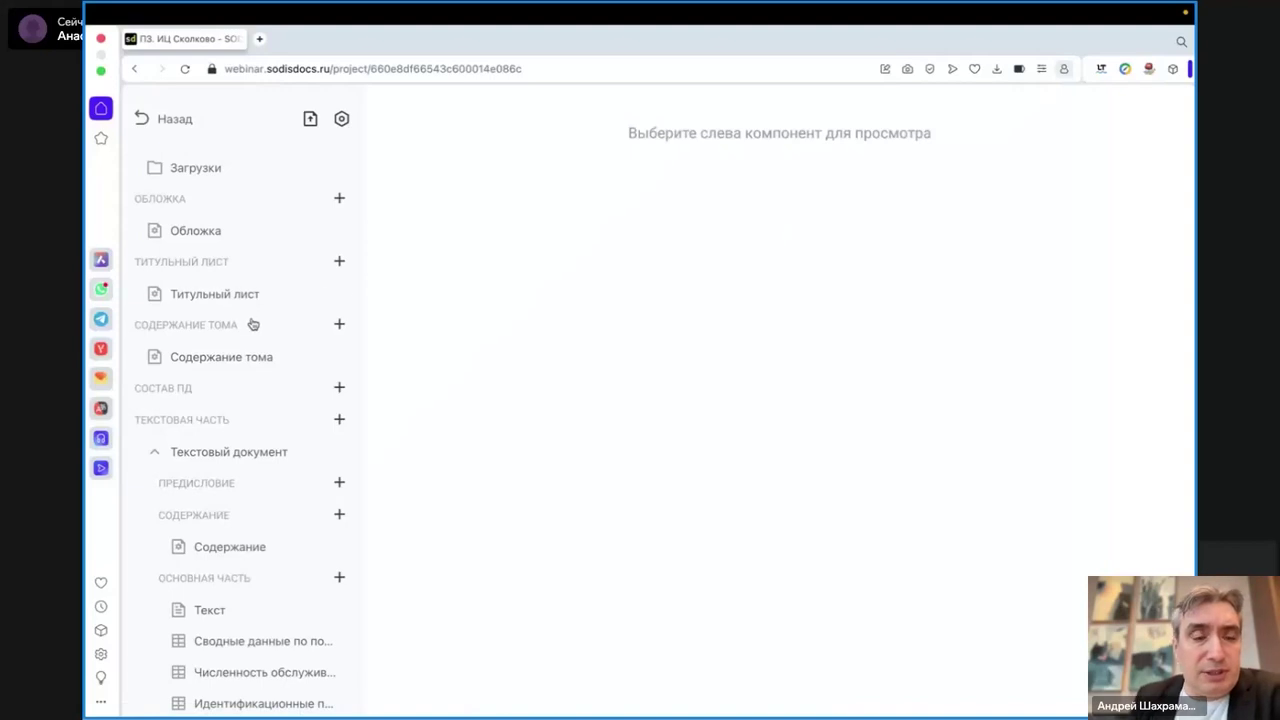
# - Compare the Обложка, Титульный лист and Содержание тома settings against the PDF preview
pyautogui.click(192, 233)
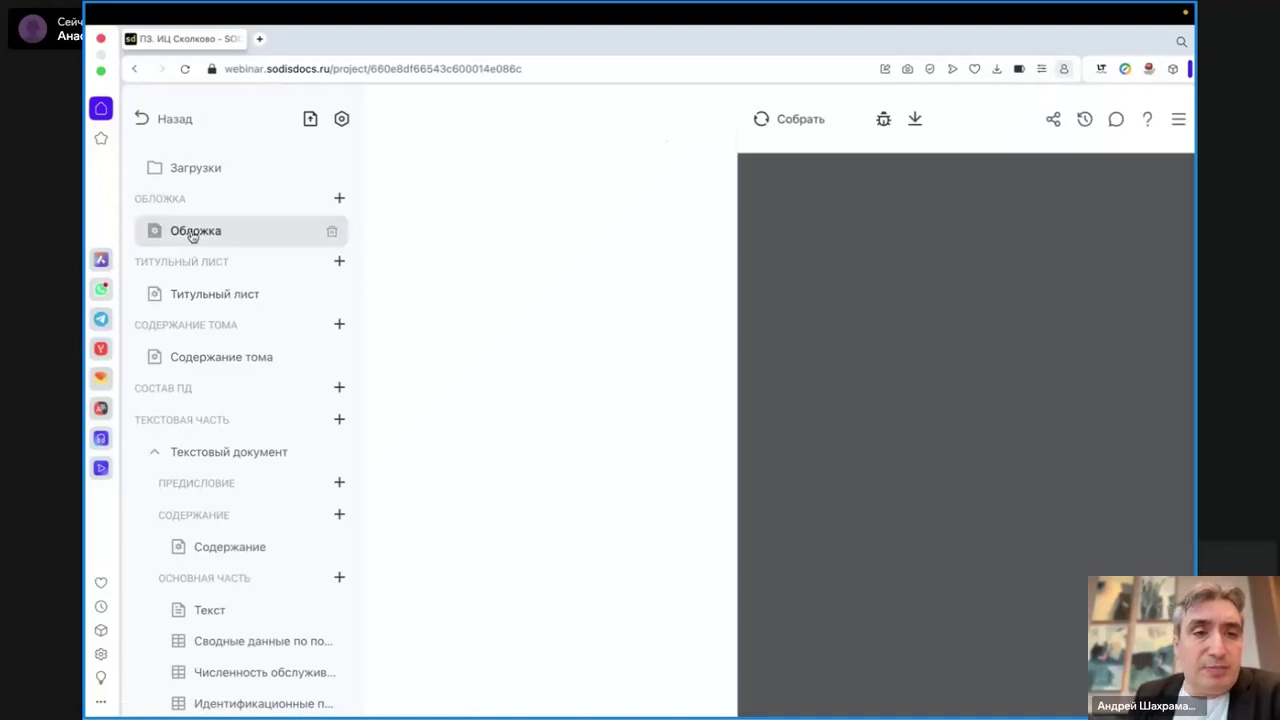
pyautogui.click(205, 297)
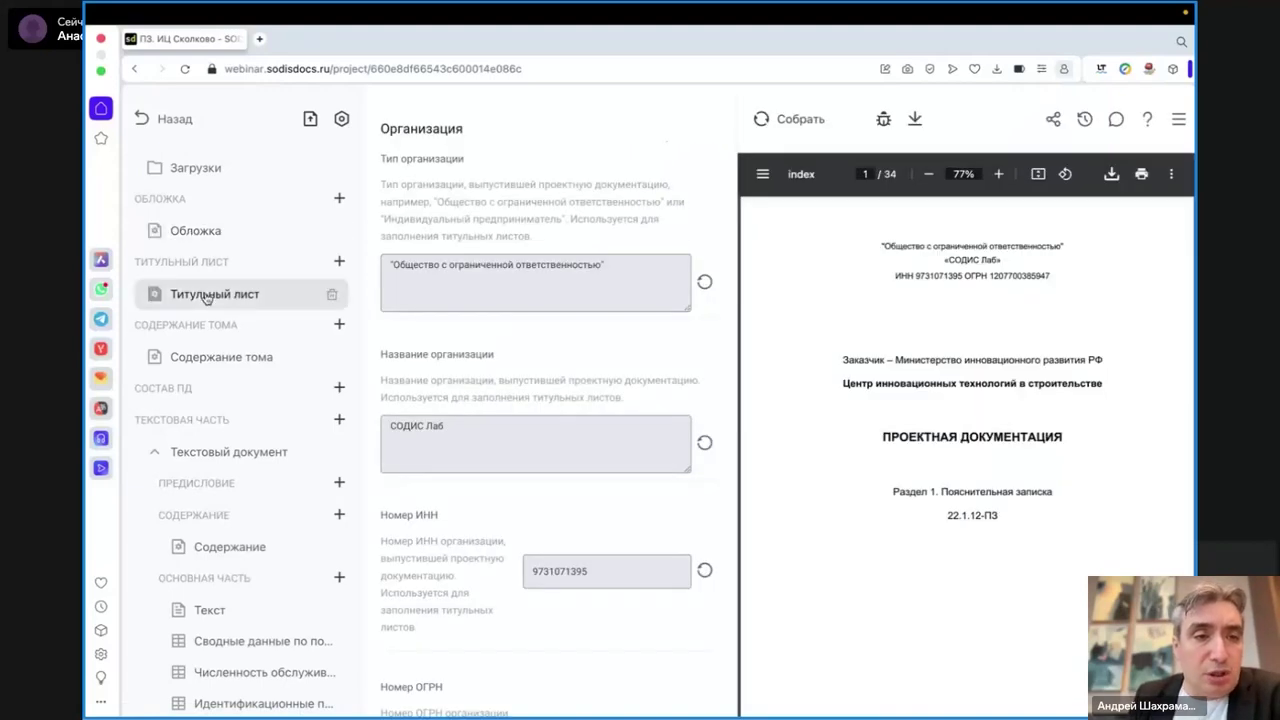
pyautogui.click(207, 360)
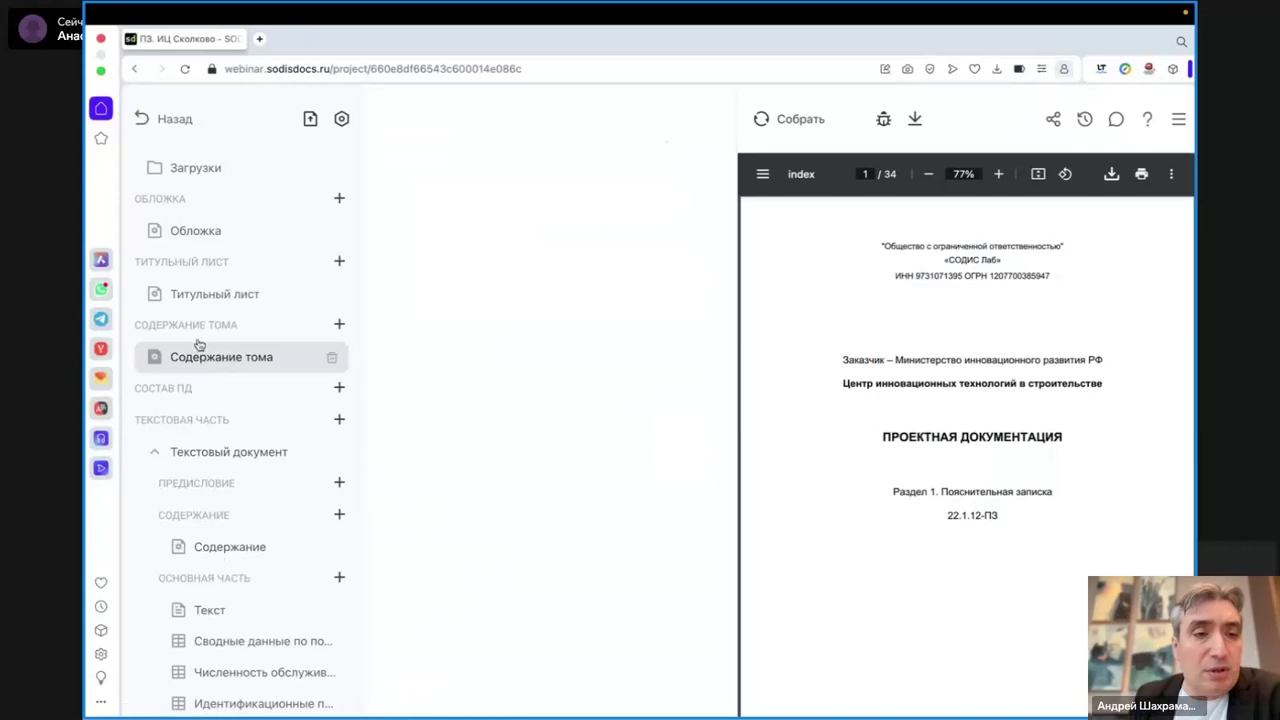
pyautogui.click(193, 300)
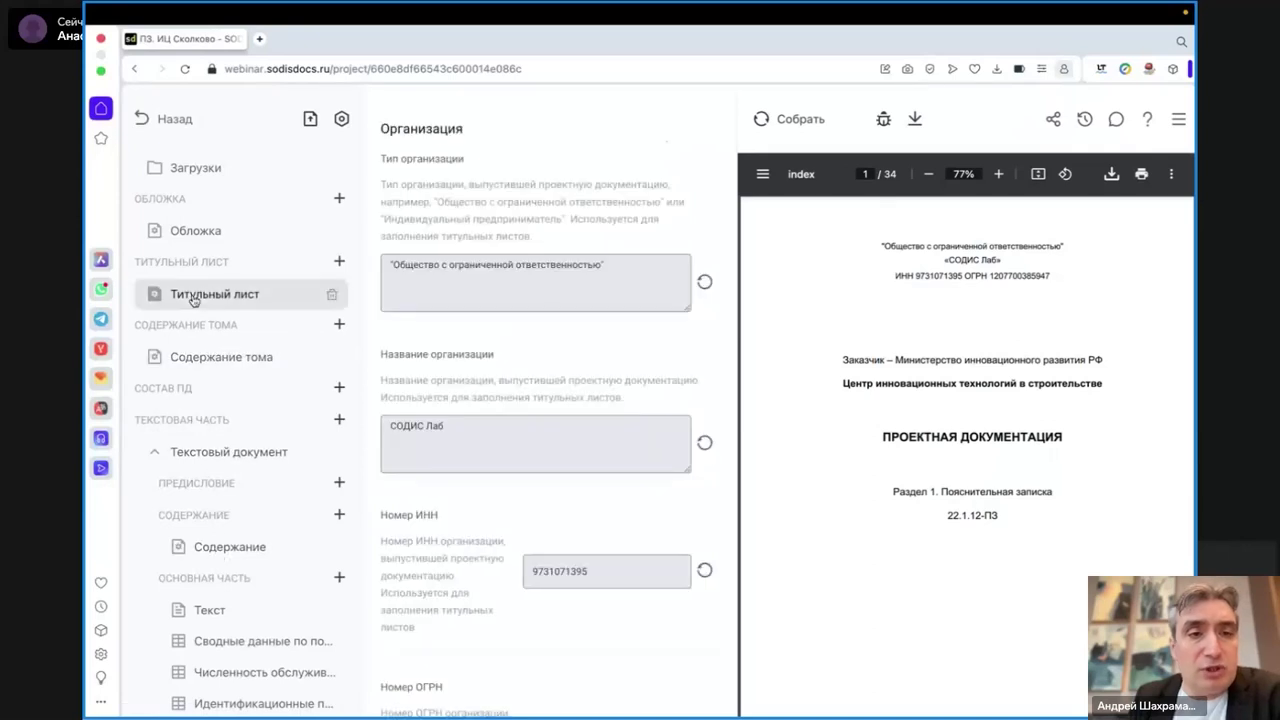
pyautogui.click(188, 233)
pyautogui.click(193, 298)
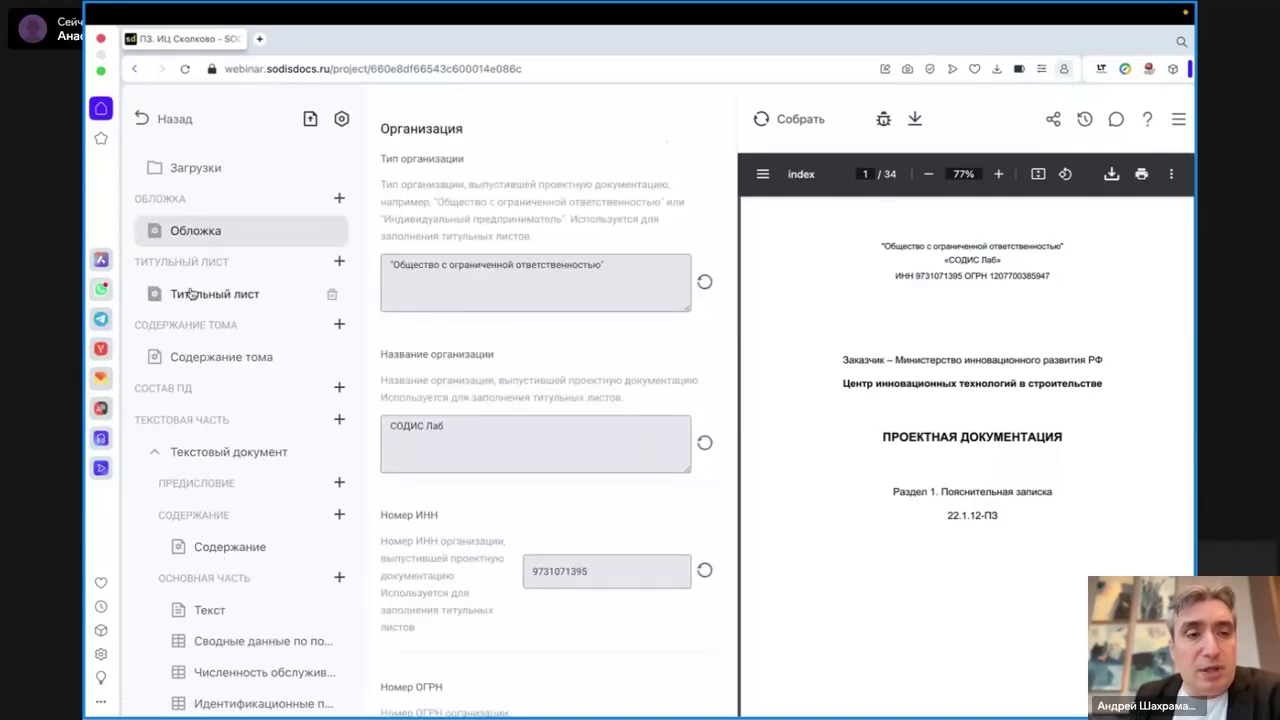
pyautogui.click(177, 231)
pyautogui.scroll(-3, 546, 500)
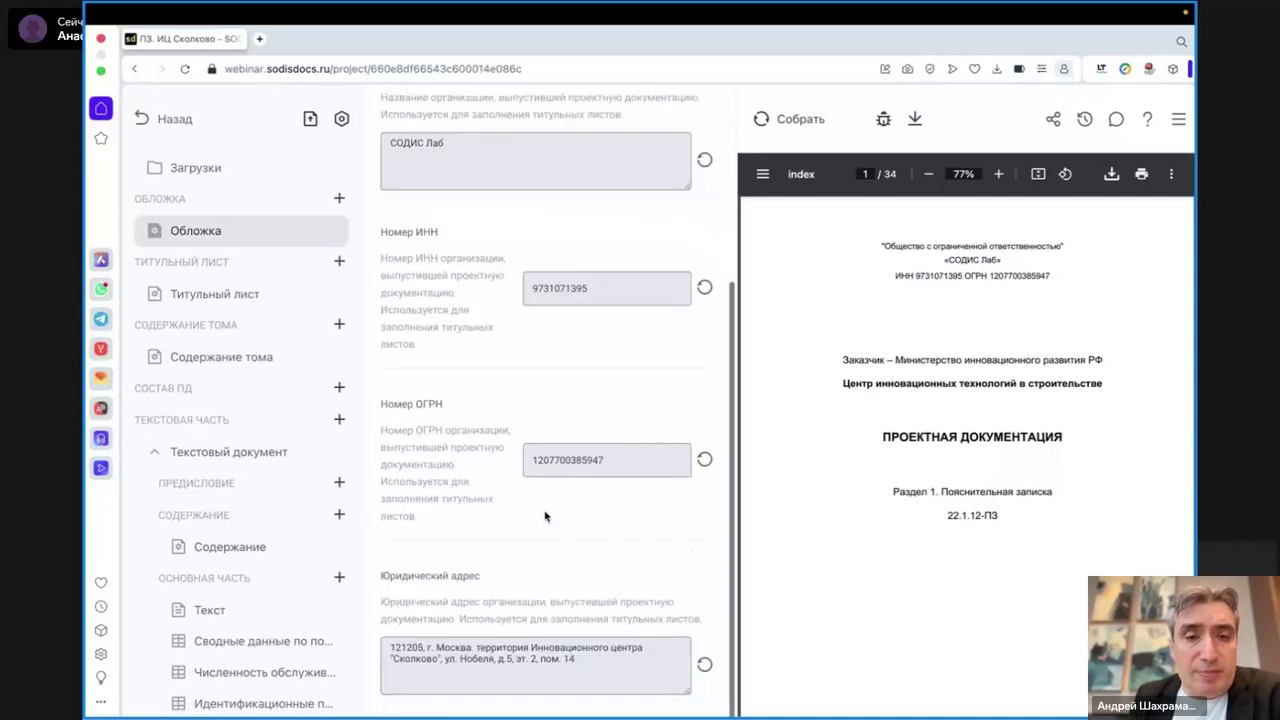
pyautogui.scroll(3, 543, 440)
pyautogui.scroll(-5, 400, 320)
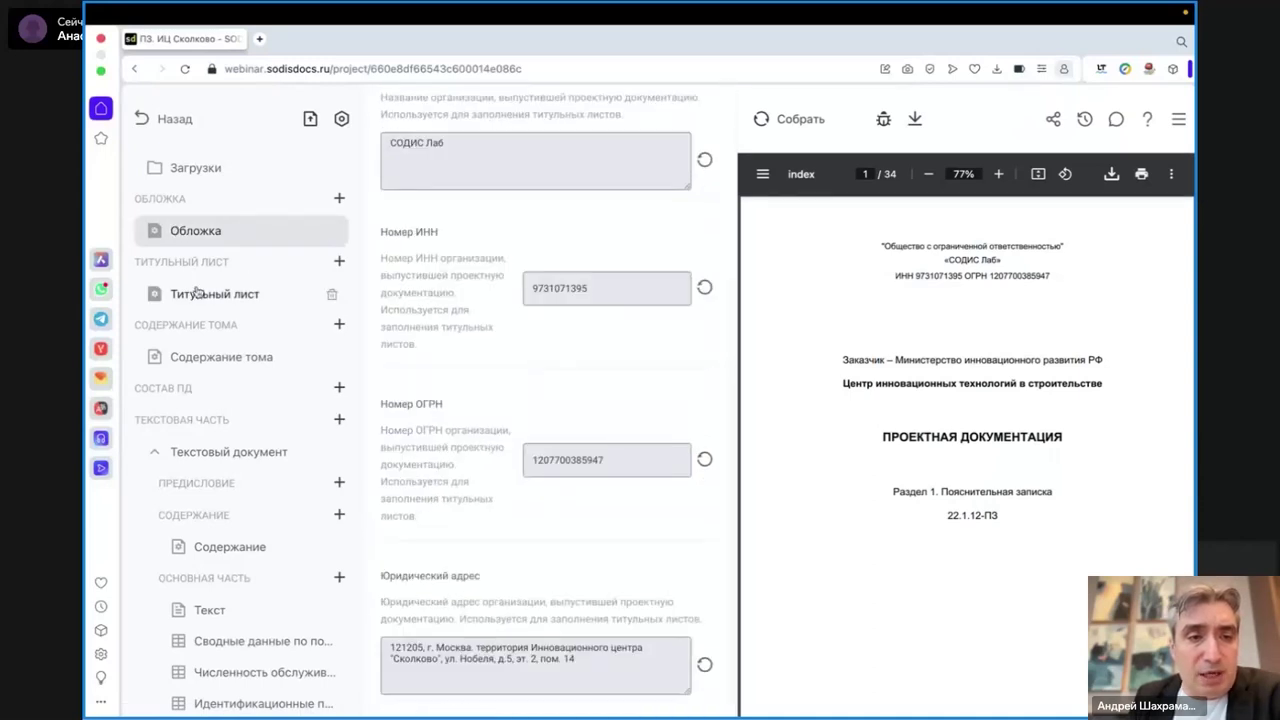
# - Recheck the title page and cover, and view the options for adding a cover and title page
pyautogui.click(246, 292)
pyautogui.scroll(-3, 463, 392)
pyautogui.scroll(3, 455, 398)
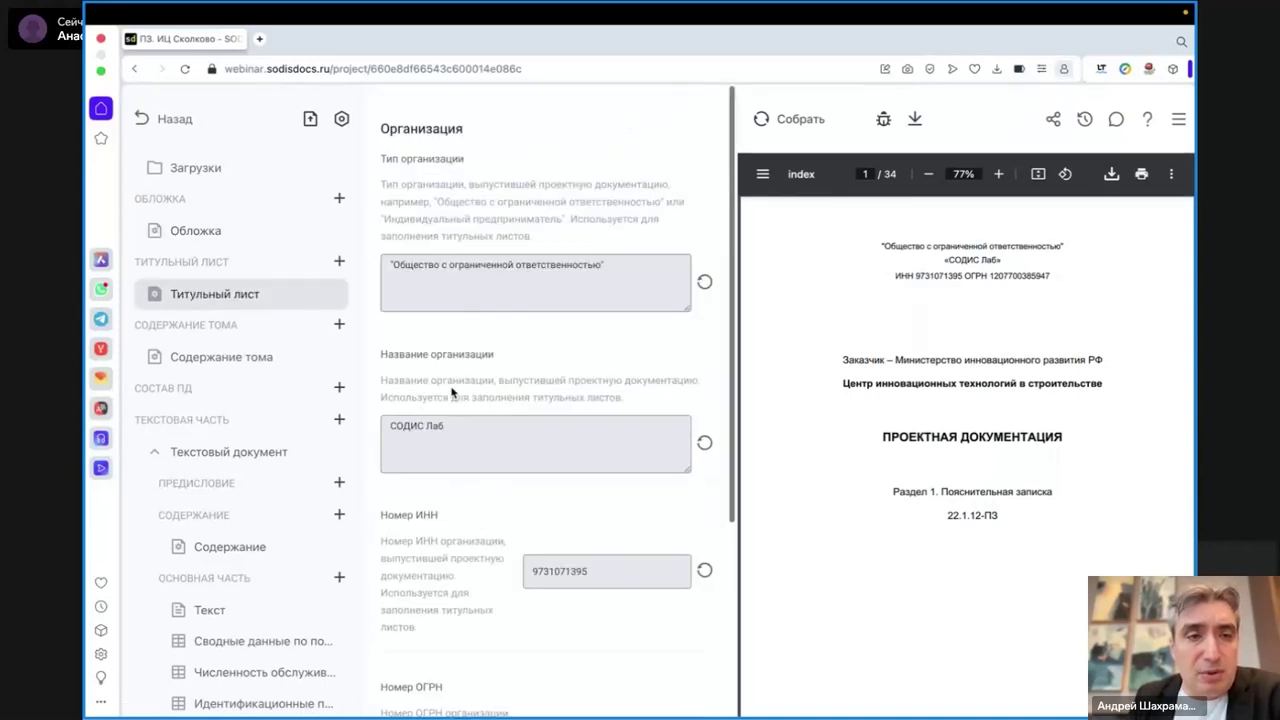
pyautogui.click(183, 234)
pyautogui.click(340, 199)
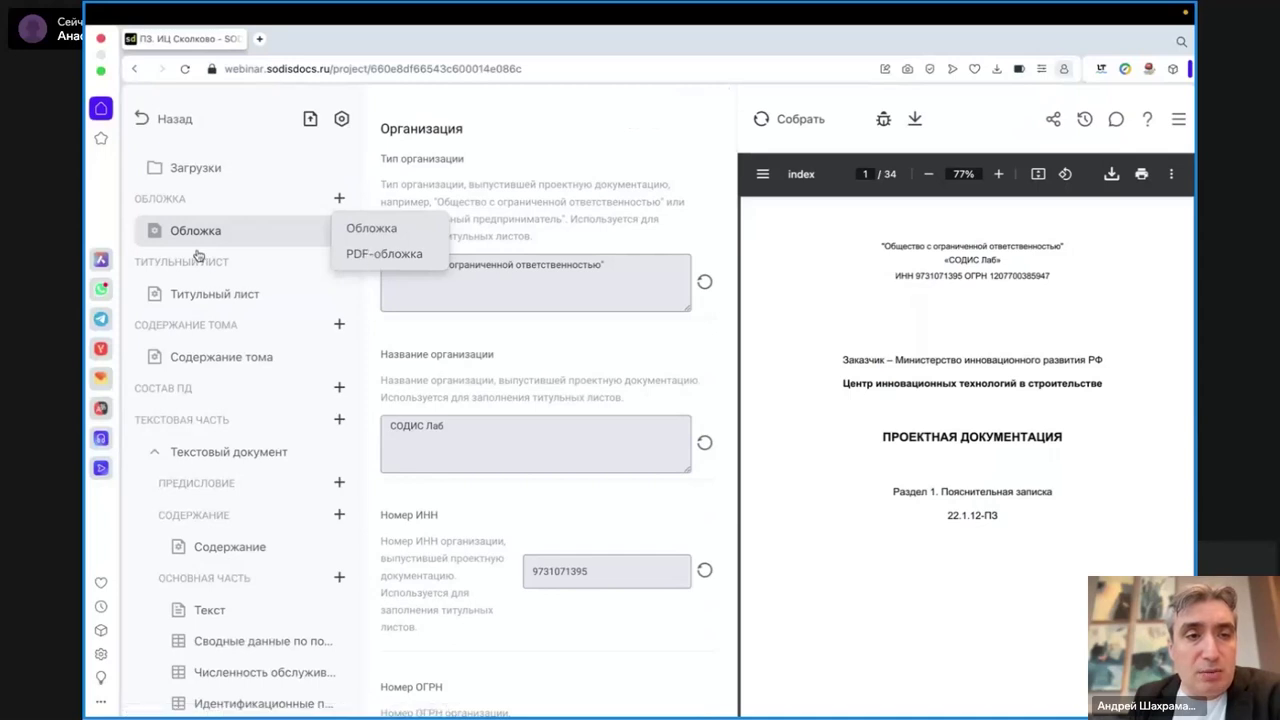
pyautogui.click(340, 263)
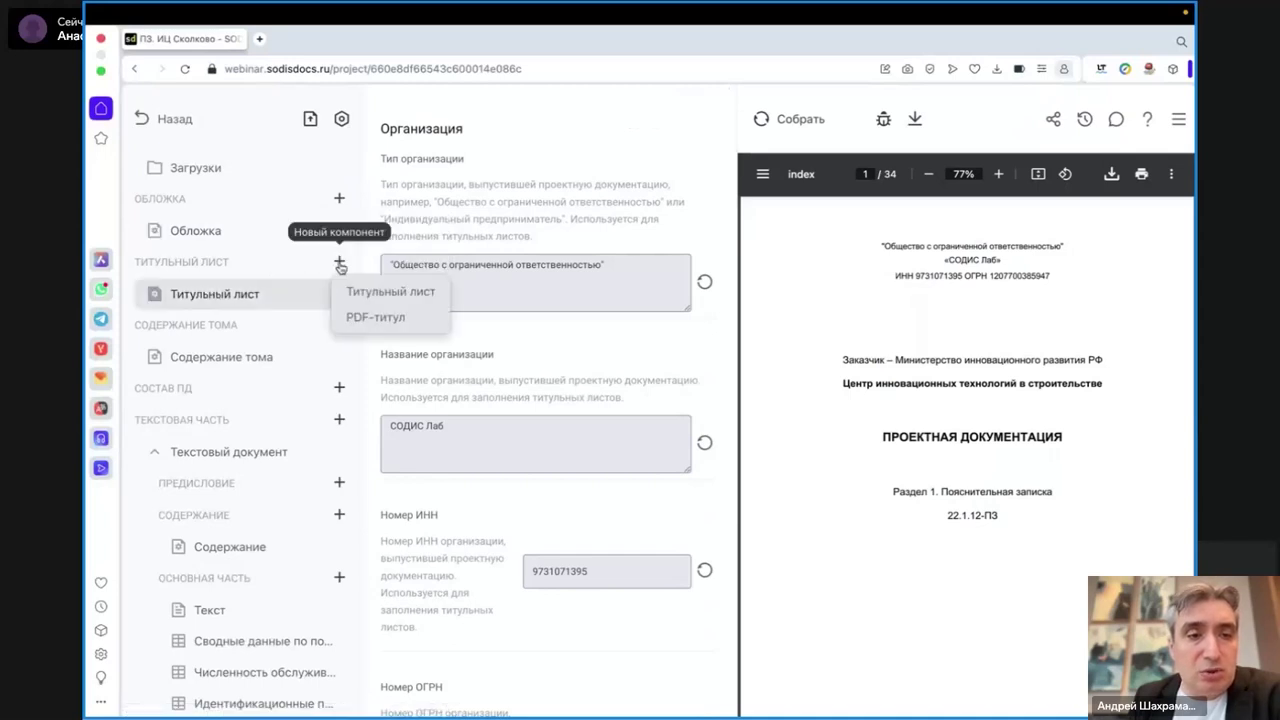
# - Browse the PDF preview, jump to section 2.9, and open the Текст component for editing
pyautogui.scroll(-1, 1043, 388)
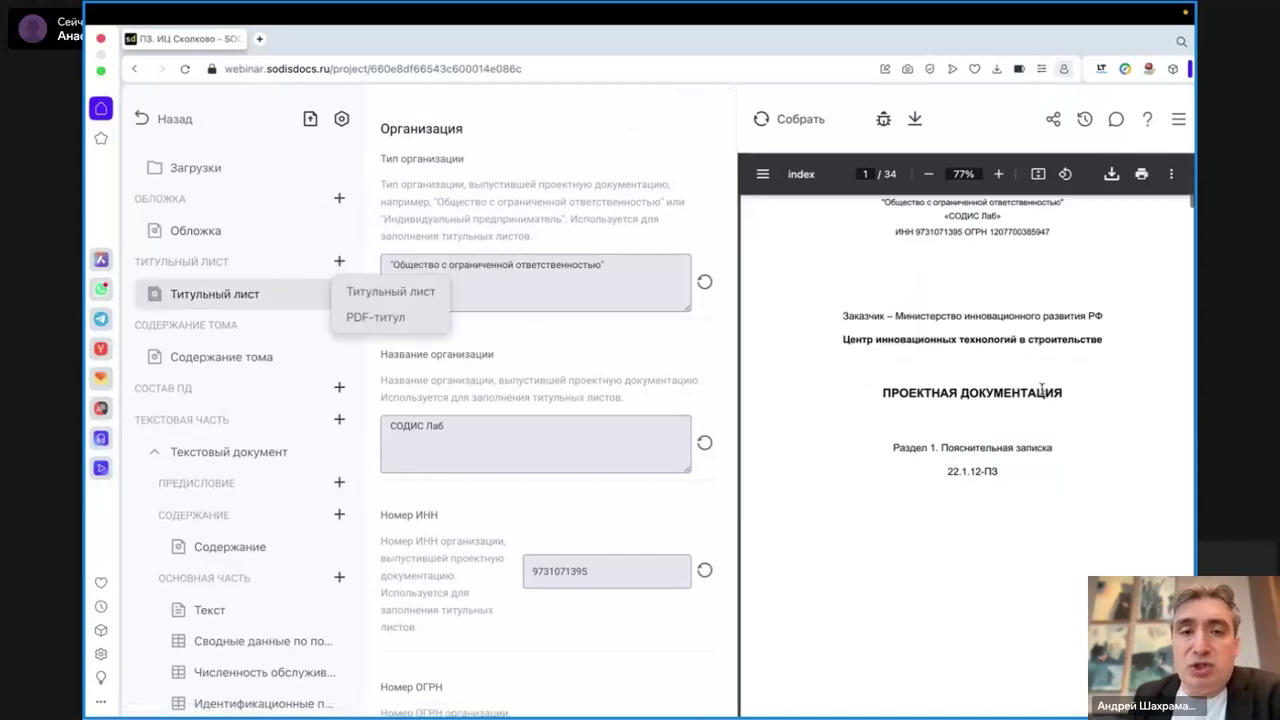
pyautogui.scroll(-5, 1055, 430)
pyautogui.scroll(-20, 1061, 449)
pyautogui.scroll(-20, 1061, 449)
pyautogui.scroll(20, 1061, 449)
pyautogui.scroll(20, 1046, 468)
pyautogui.click(1046, 468)
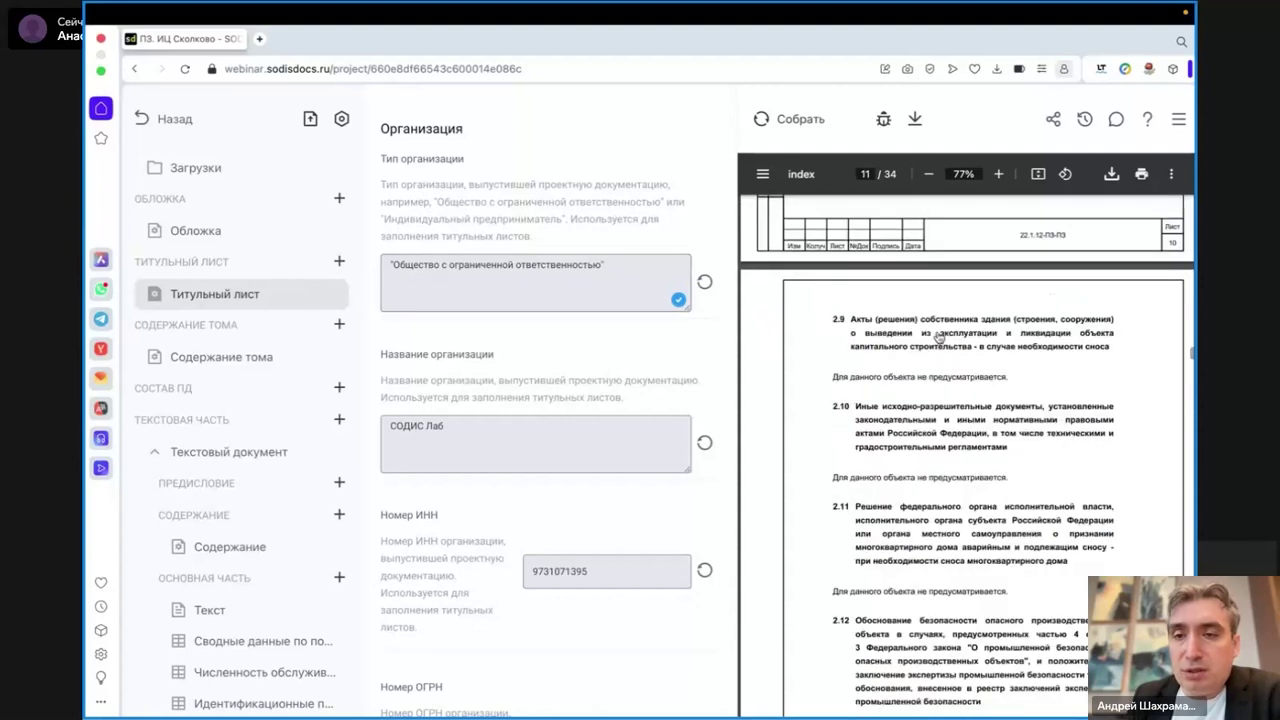
pyautogui.scroll(20, 960, 380)
pyautogui.scroll(-5, 978, 399)
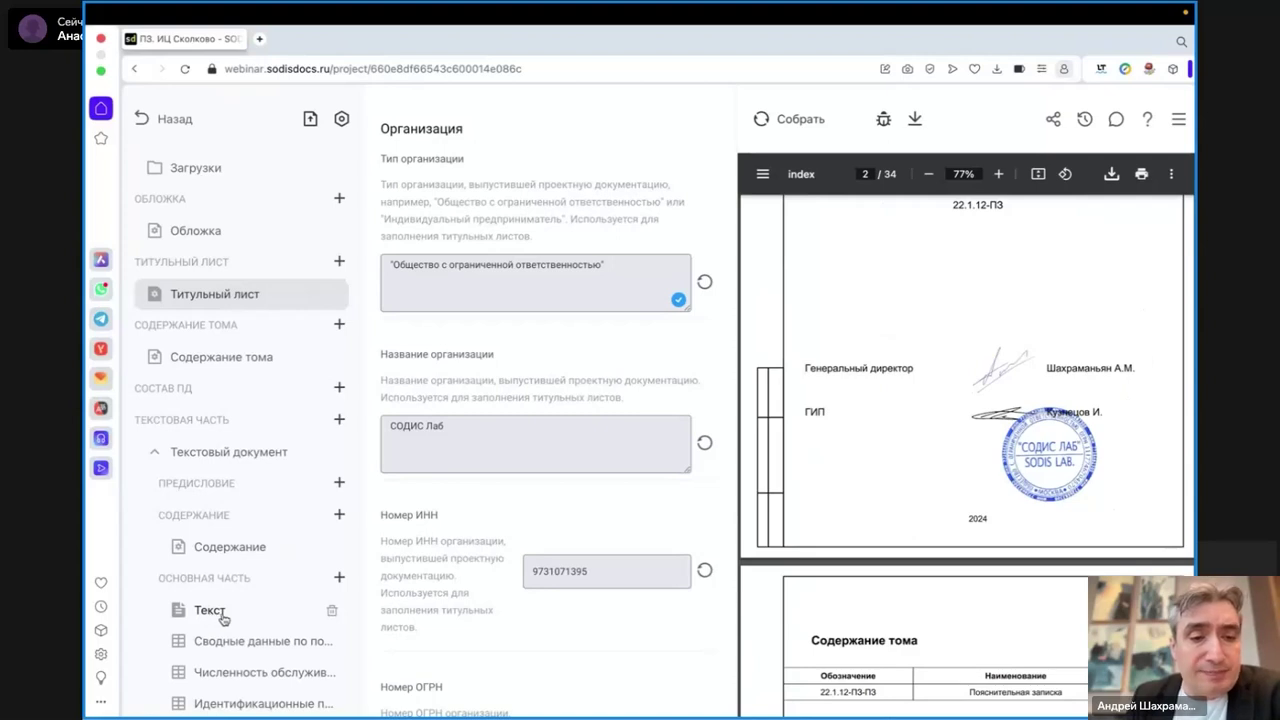
pyautogui.click(222, 619)
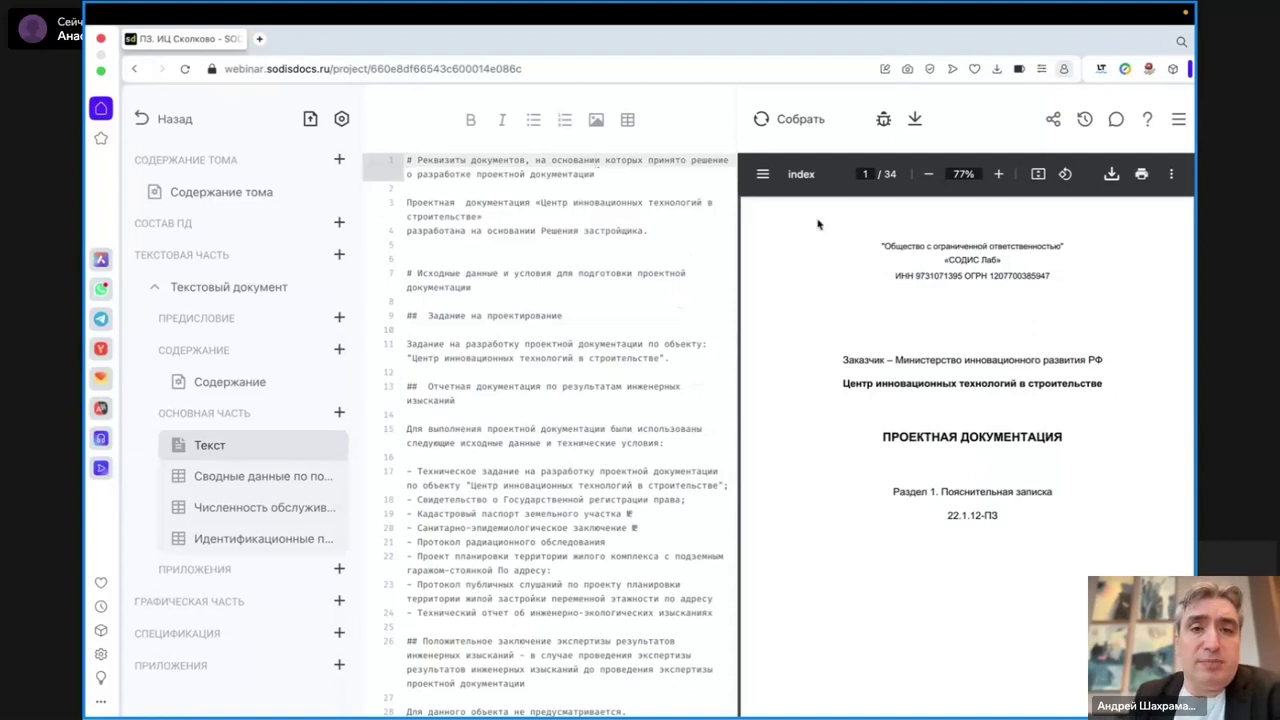
# - Insert an empty line below the first heading, clearing the stray test characters
pyautogui.click(684, 167)
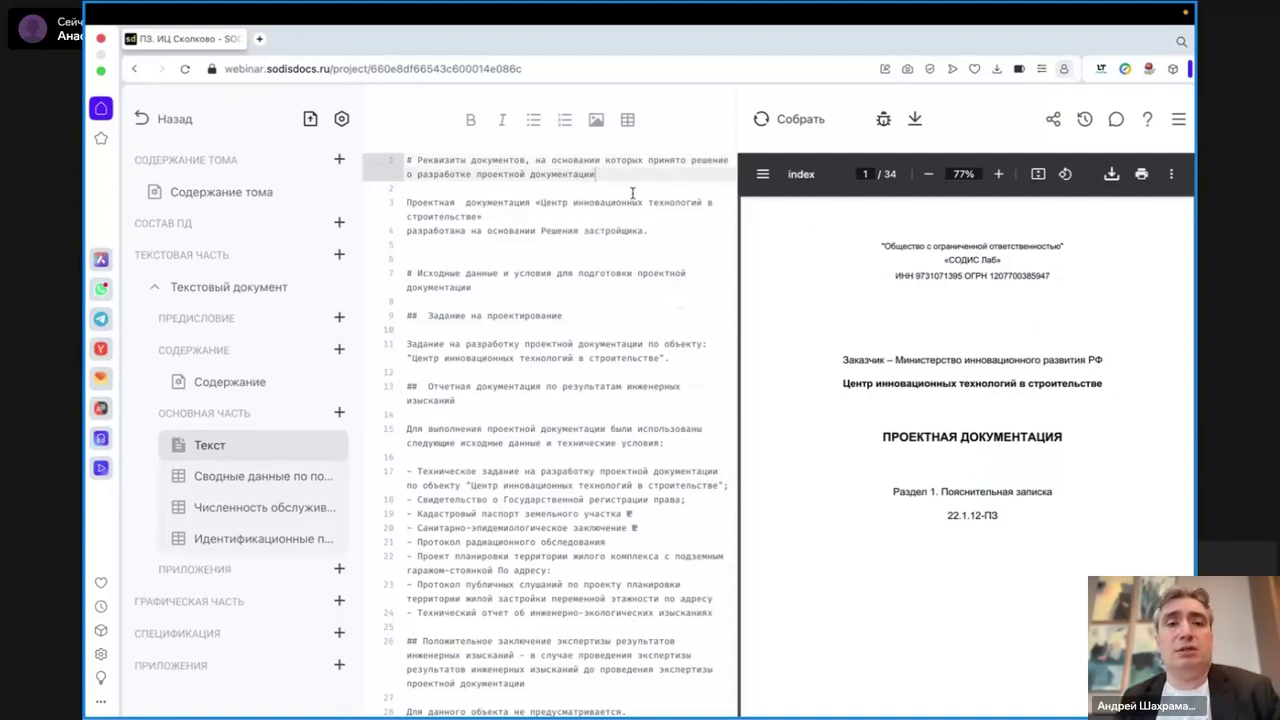
pyautogui.click(632, 186)
pyautogui.press('Return')
pyautogui.press('Return')
pyautogui.write('ифедлафлыдвоа')
pyautogui.press('BackSpace')
pyautogui.press('BackSpace')
pyautogui.press('BackSpace')
pyautogui.press('BackSpace')
pyautogui.press('BackSpace')
pyautogui.press('BackSpace')
pyautogui.press('BackSpace')
pyautogui.press('BackSpace')
pyautogui.press('BackSpace')
pyautogui.press('BackSpace')
pyautogui.press('BackSpace')
pyautogui.press('BackSpace')
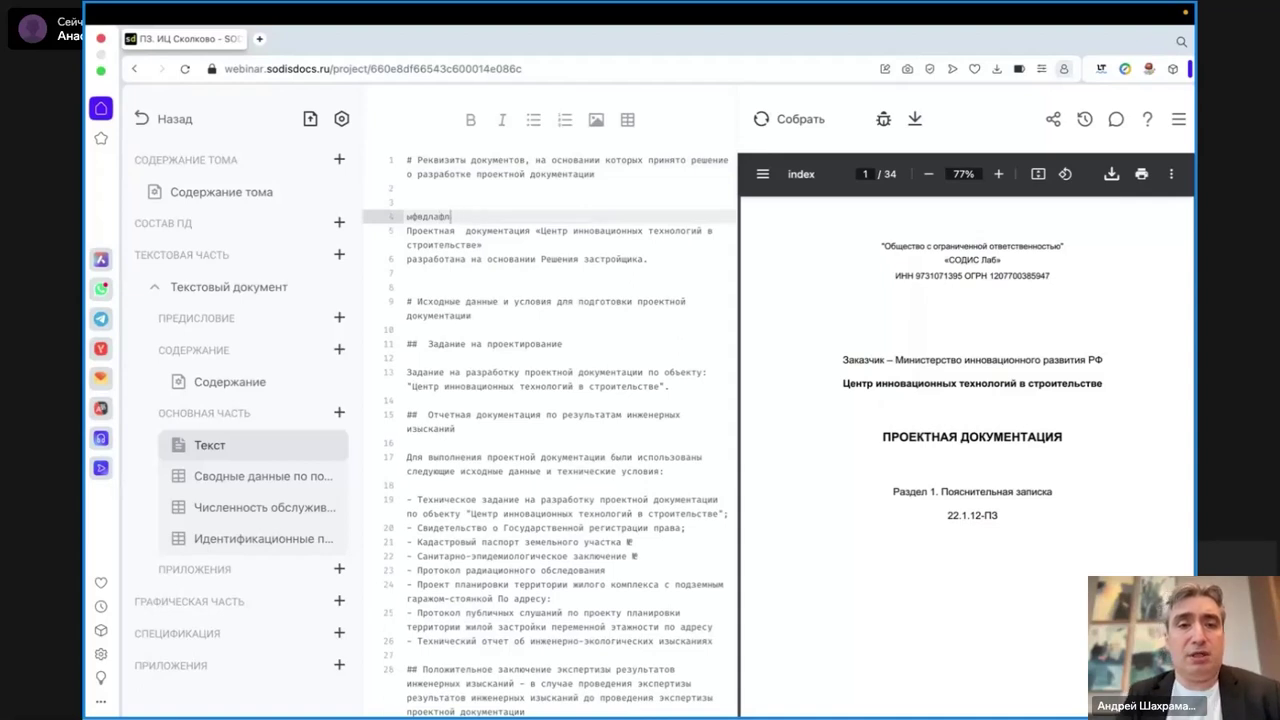
pyautogui.press('BackSpace')
# - Add lines 'Пример текста', 'Пояснительная записка.' and 'Это жирный текст', selecting the last
pyautogui.write('Пр')
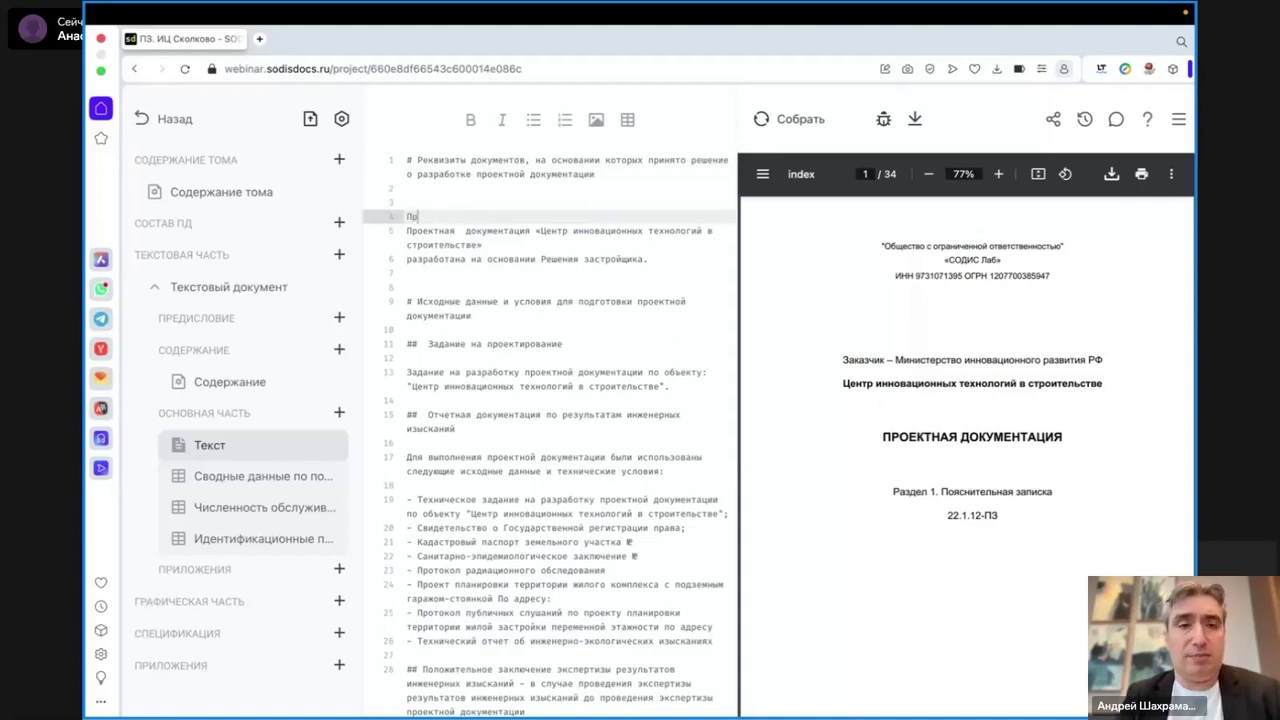
pyautogui.write('имер текста')
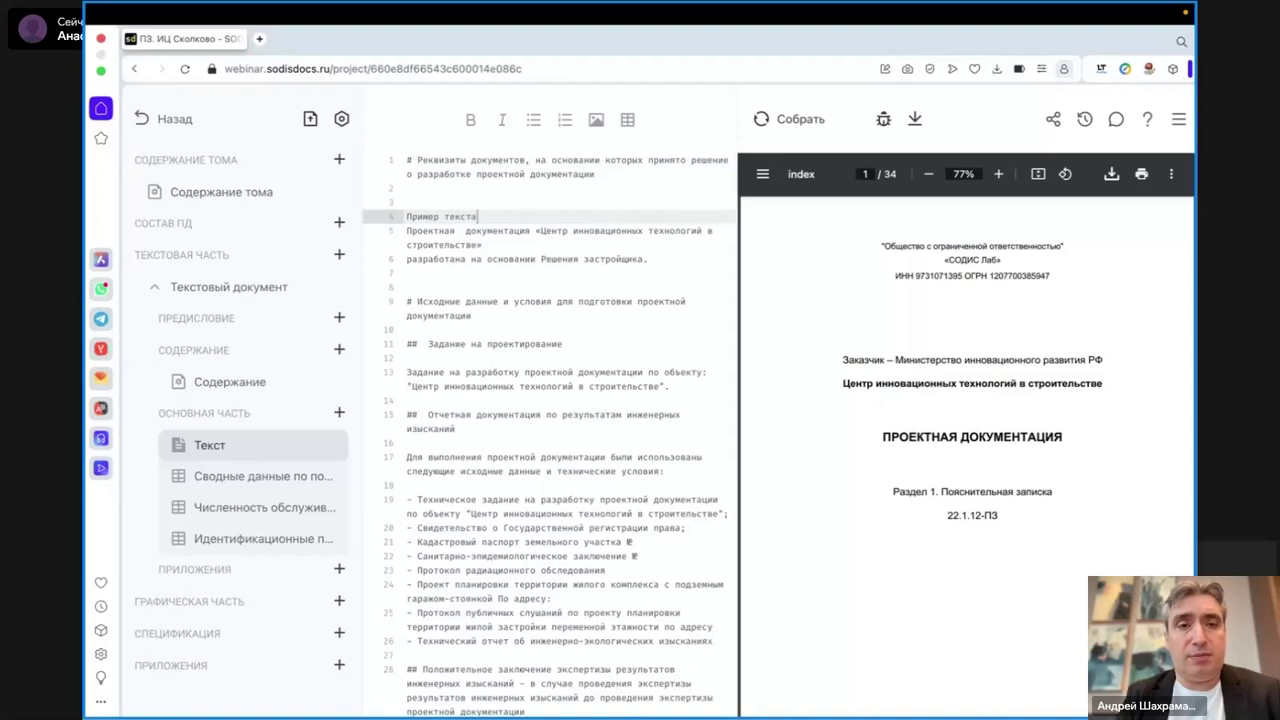
pyautogui.press('Return')
pyautogui.press('Return')
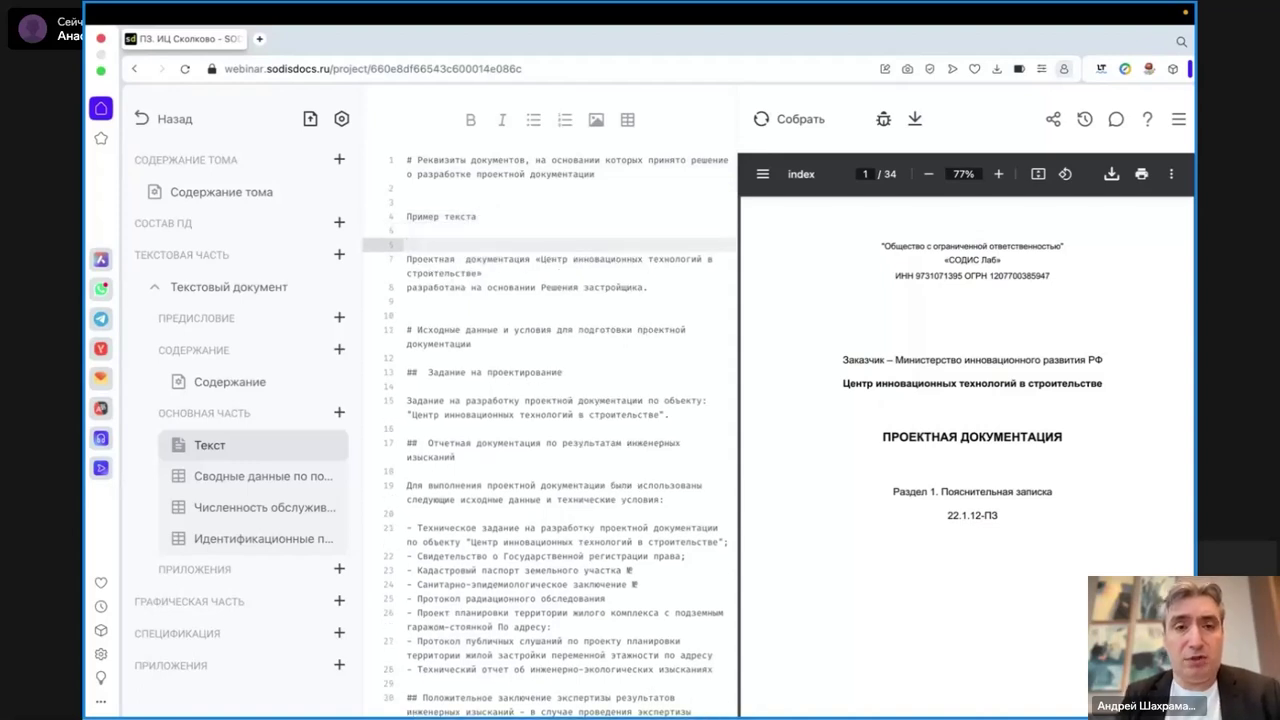
pyautogui.write('П')
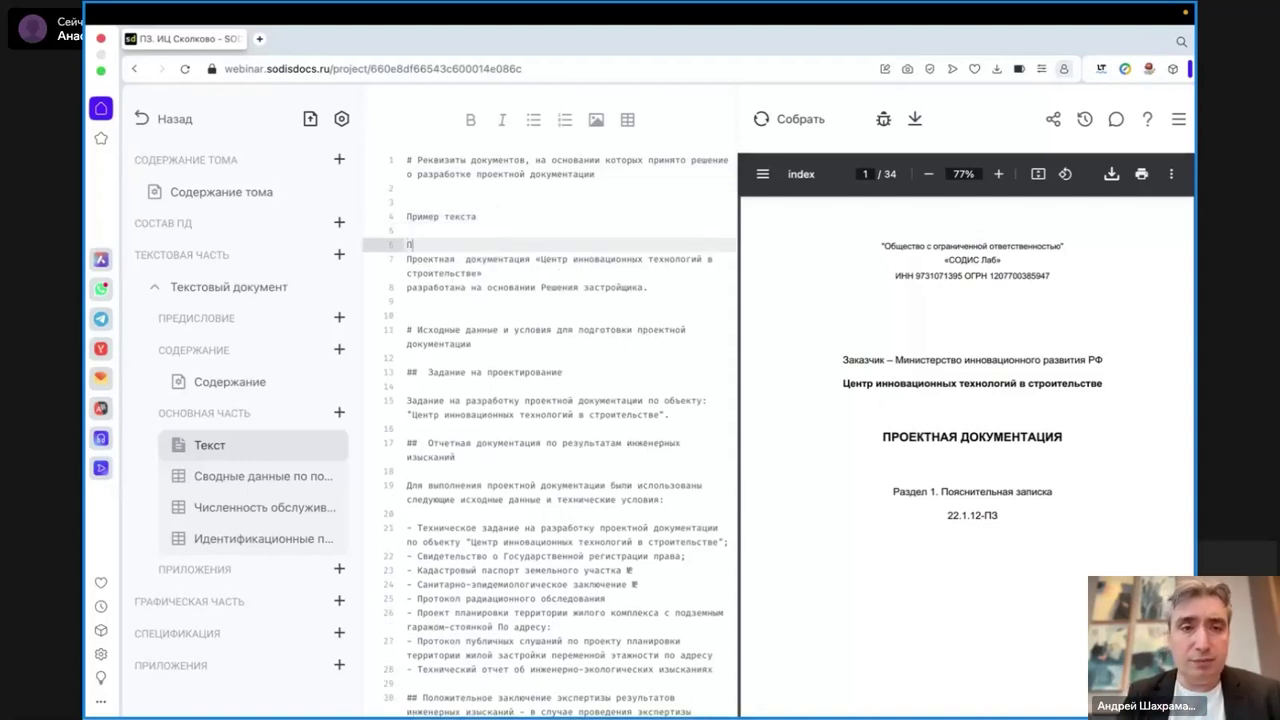
pyautogui.write('ояснител')
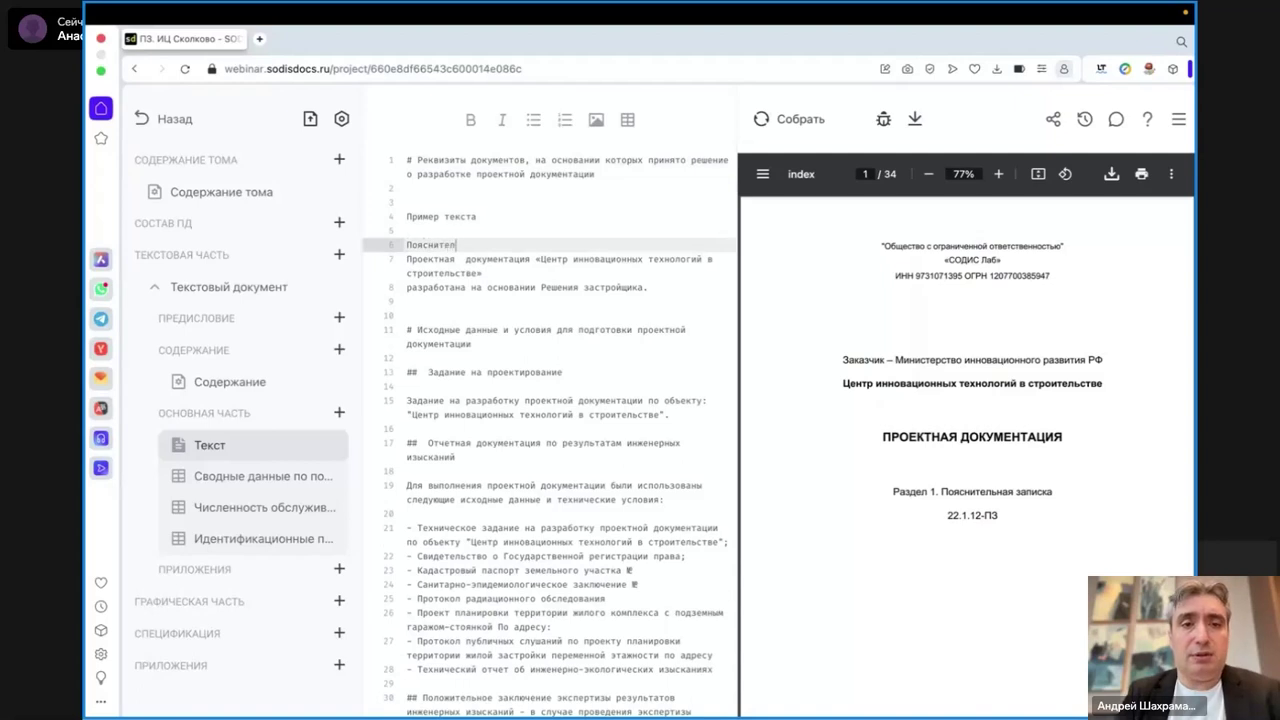
pyautogui.write('ьная записка.')
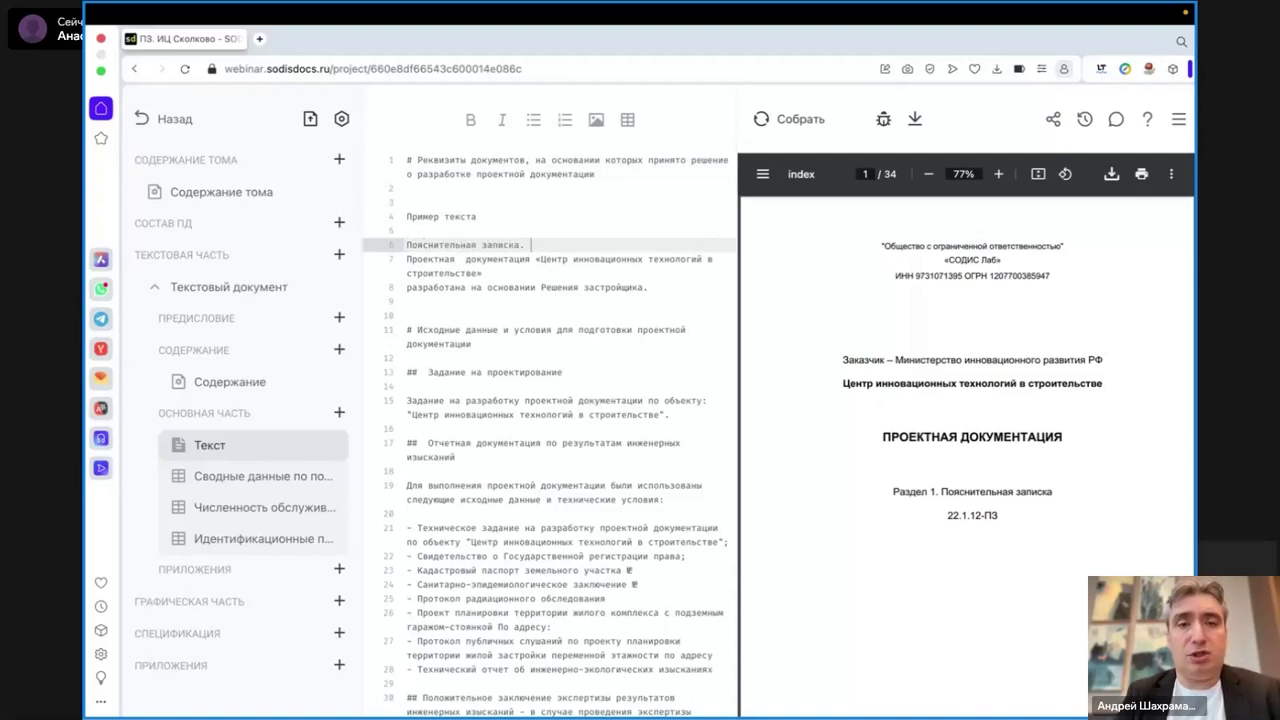
pyautogui.press('Return')
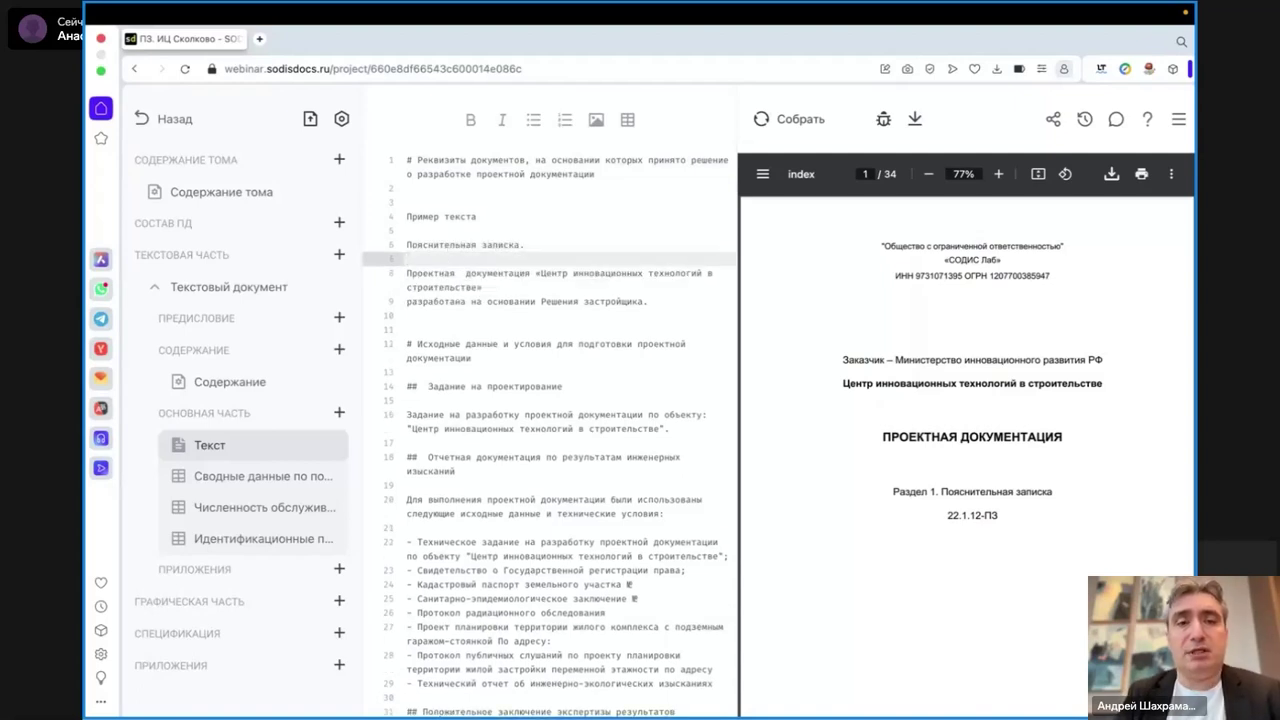
pyautogui.press('Return')
pyautogui.write('Это жирно')
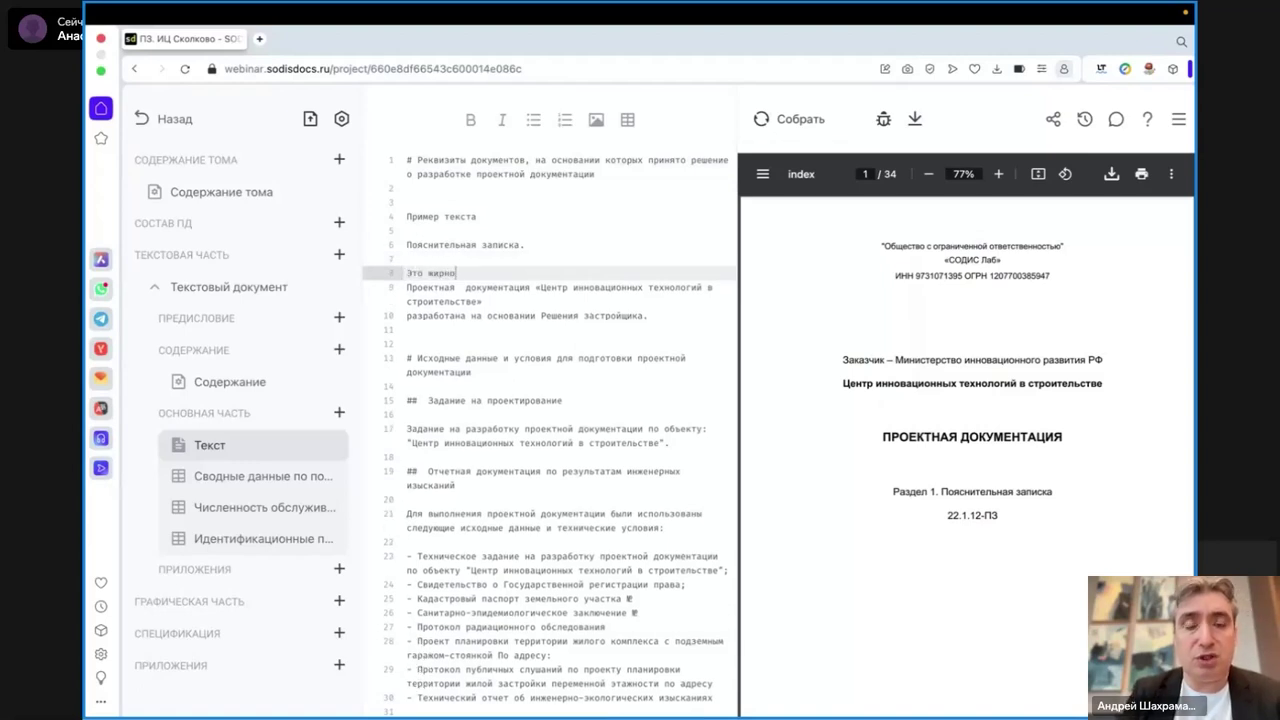
pyautogui.write('й текст')
pyautogui.hotkey('shift', 'Left')
pyautogui.hotkey('shift', 'Left')
pyautogui.hotkey('shift', 'Left')
pyautogui.hotkey('shift', 'Left')
pyautogui.hotkey('shift', 'Left')
pyautogui.hotkey('shift', 'Left')
pyautogui.hotkey('shift', 'Left')
pyautogui.hotkey('shift', 'Left')
pyautogui.hotkey('shift', 'Left')
pyautogui.hotkey('shift', 'Left')
pyautogui.hotkey('shift', 'Left')
pyautogui.hotkey('shift', 'Left')
pyautogui.hotkey('shift', 'Left')
pyautogui.hotkey('shift', 'Left')
pyautogui.hotkey('shift', 'Left')
pyautogui.hotkey('shift', 'Left')
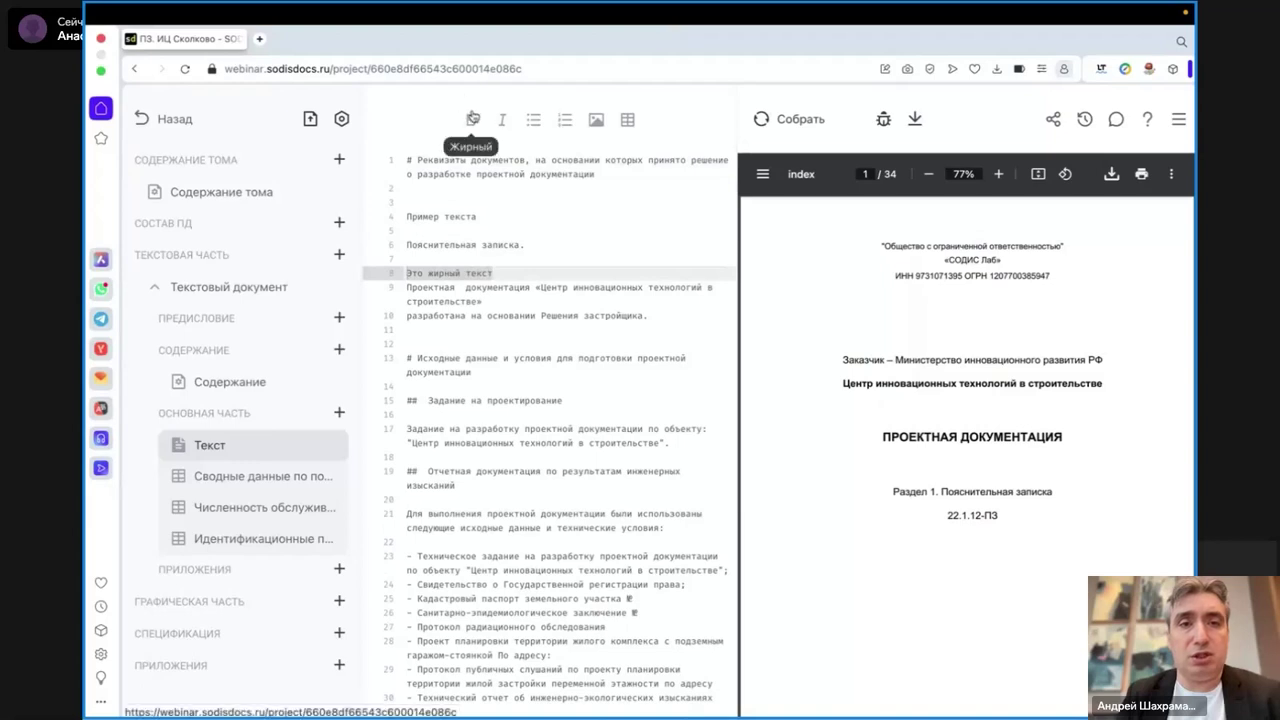
# - Make 'Это жирный текст' bold and add the italic line 'Это курсив' below it
pyautogui.click(473, 118)
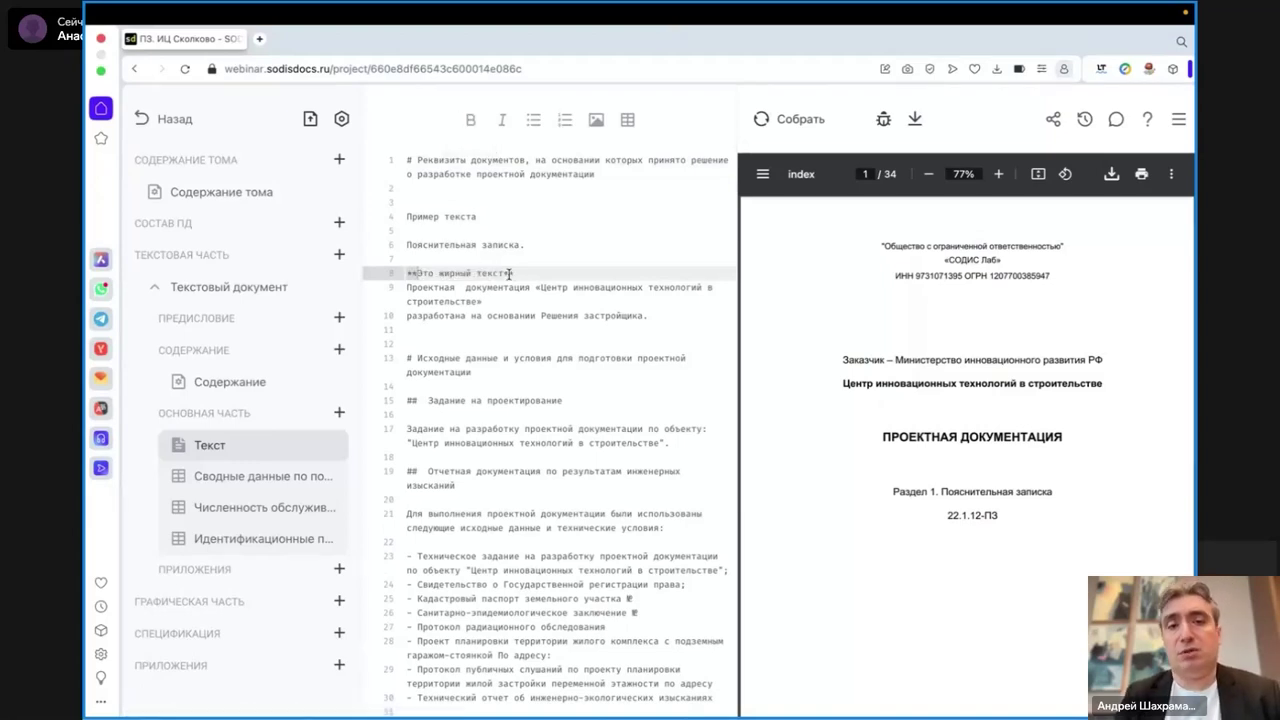
pyautogui.write('**')
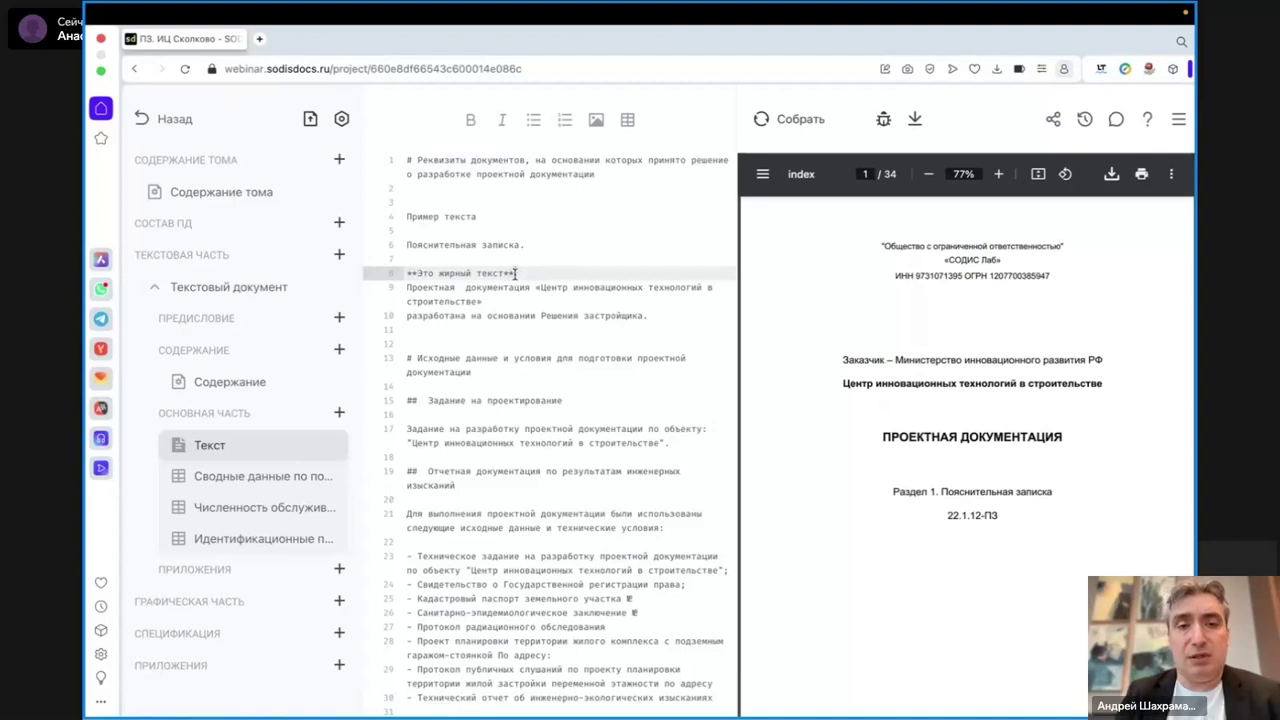
pyautogui.press('Return')
pyautogui.press('Return')
pyautogui.write('Это курс')
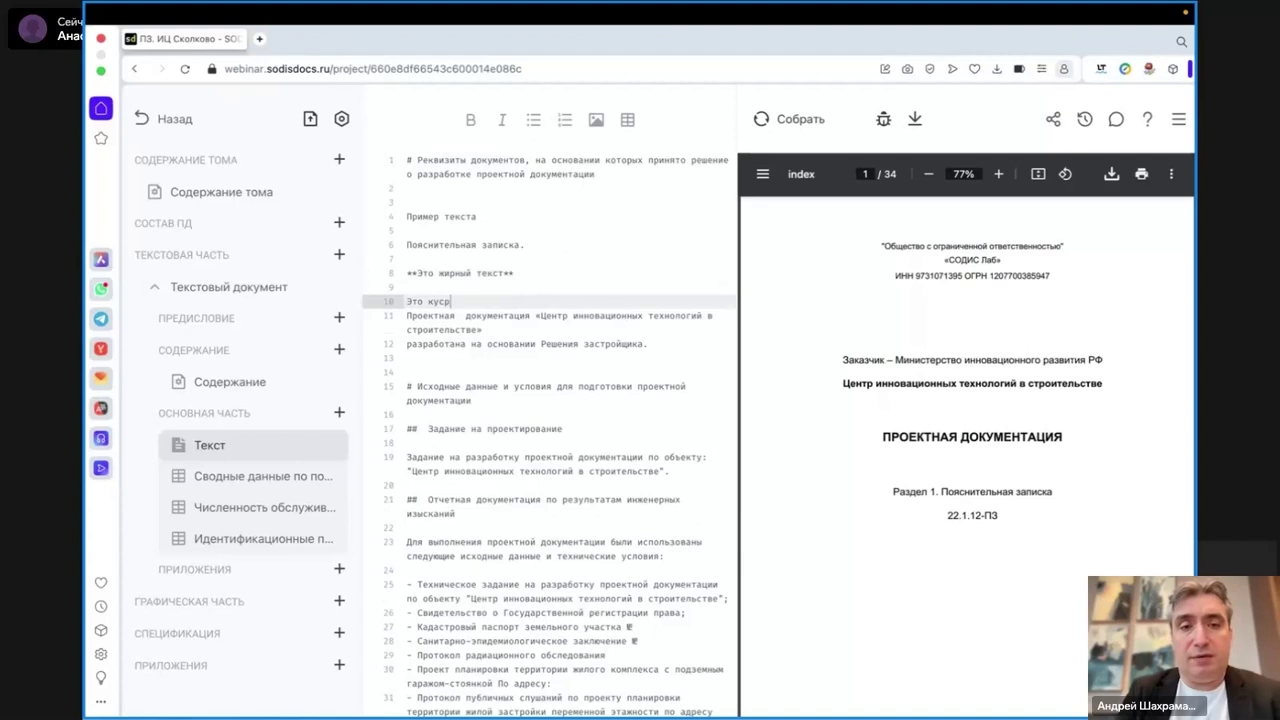
pyautogui.write('сив')
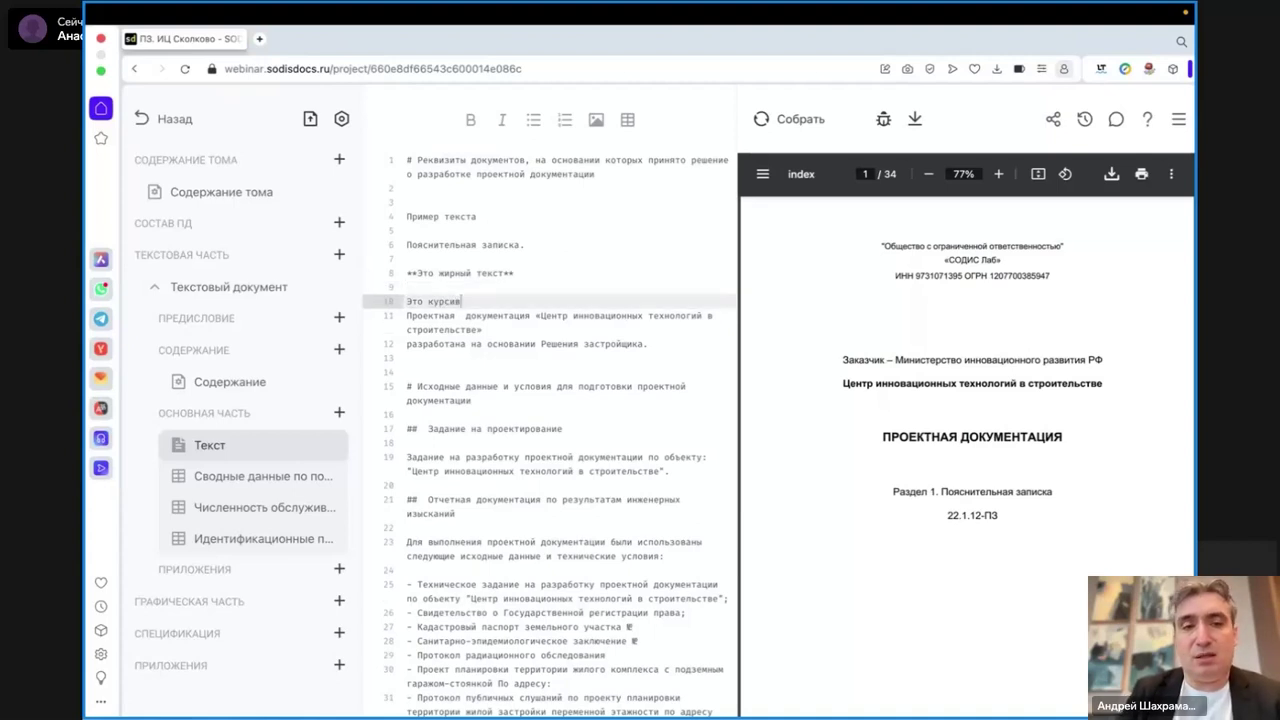
pyautogui.moveTo(458, 301); pyautogui.dragTo(406, 301)
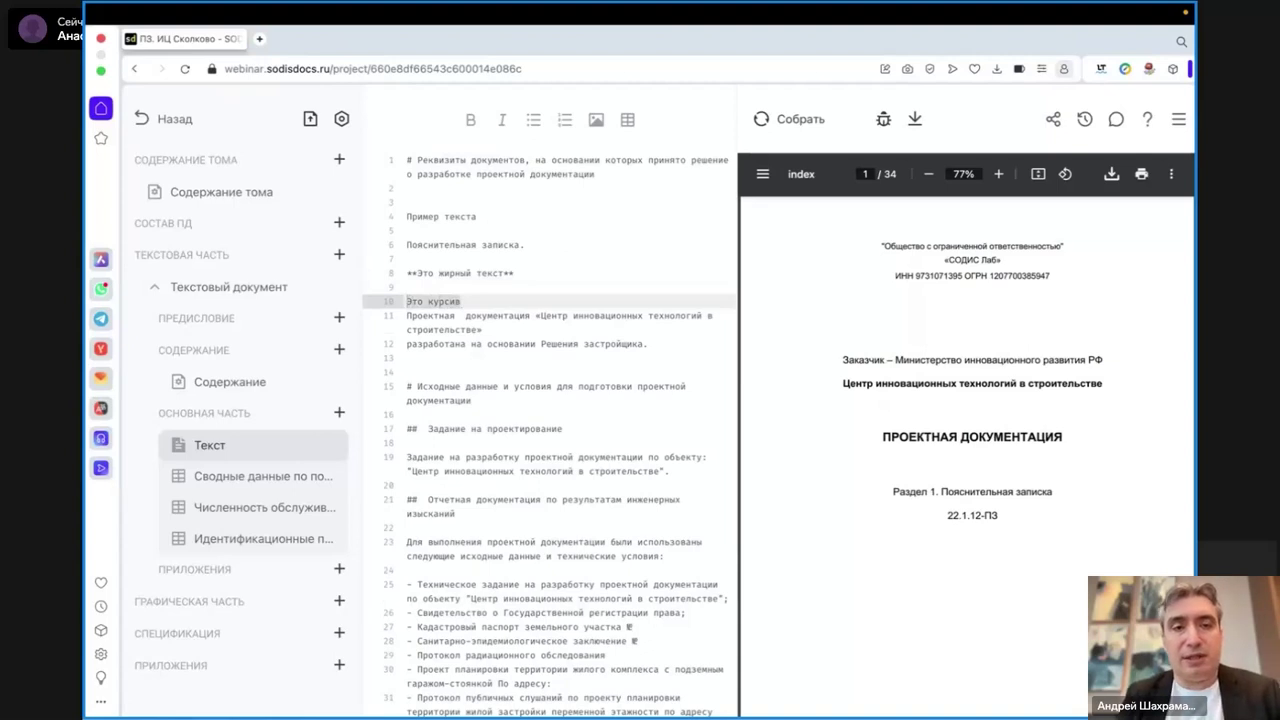
pyautogui.click(504, 121)
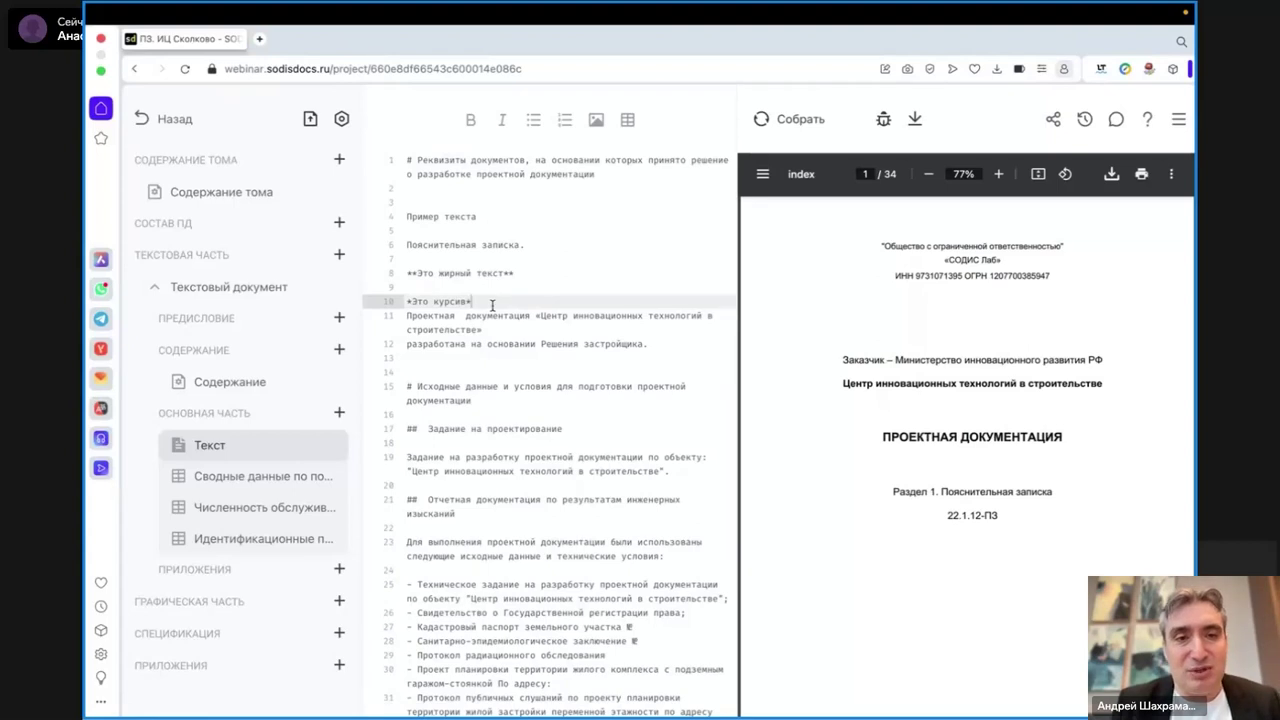
# - Add blank lines below the italic text and type 'Список маркированный 1'
pyautogui.press('Return')
pyautogui.press('Return')
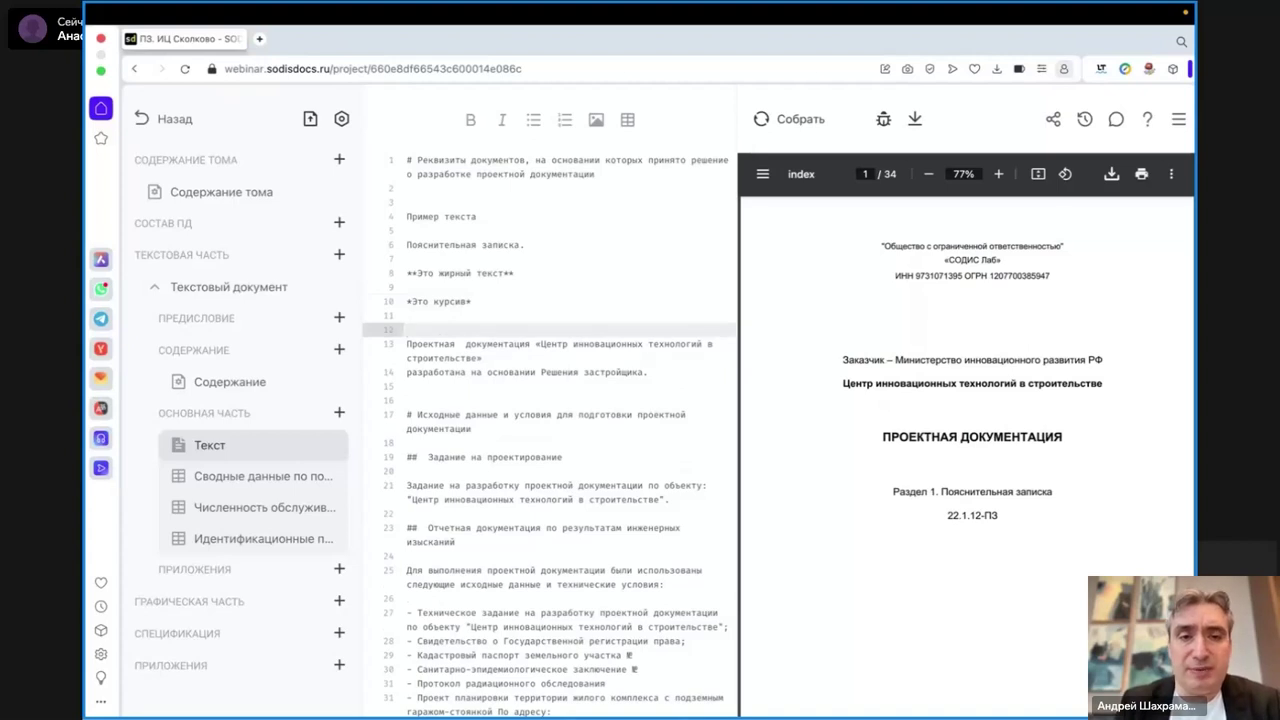
pyautogui.moveTo(473, 301); pyautogui.dragTo(406, 298)
pyautogui.click(409, 318)
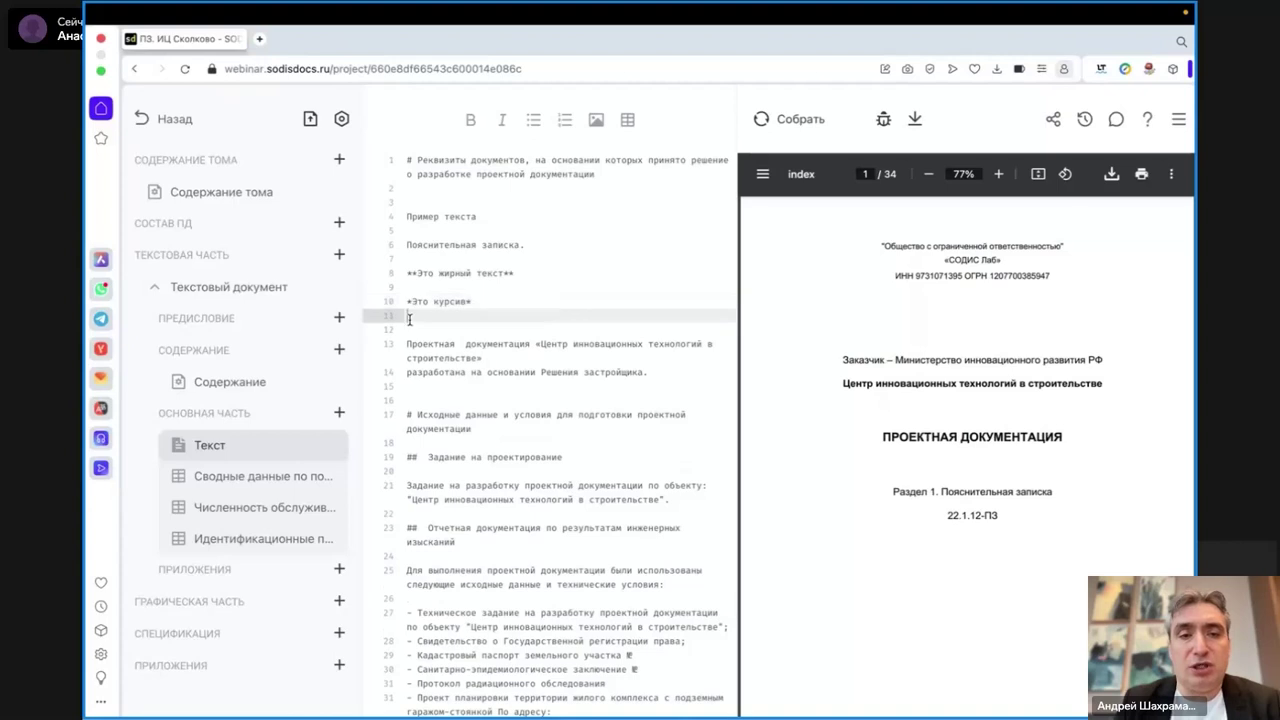
pyautogui.press('Return')
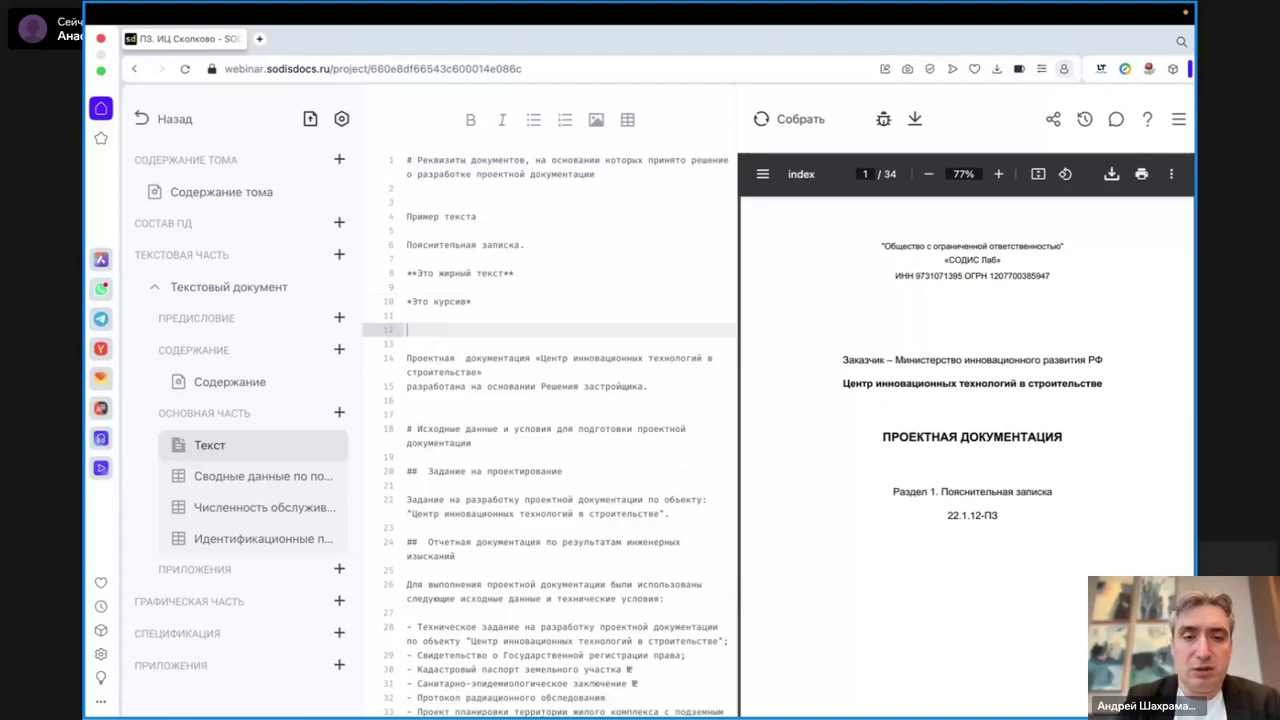
pyautogui.write('С')
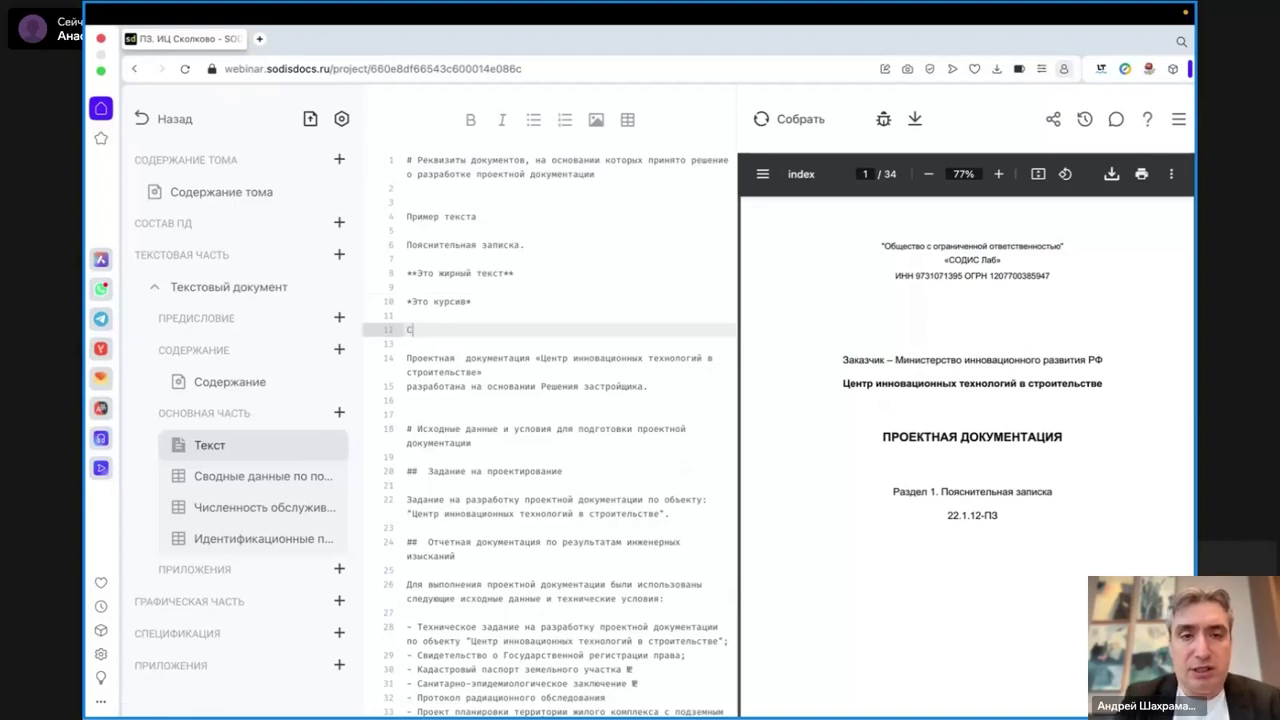
pyautogui.write('пис')
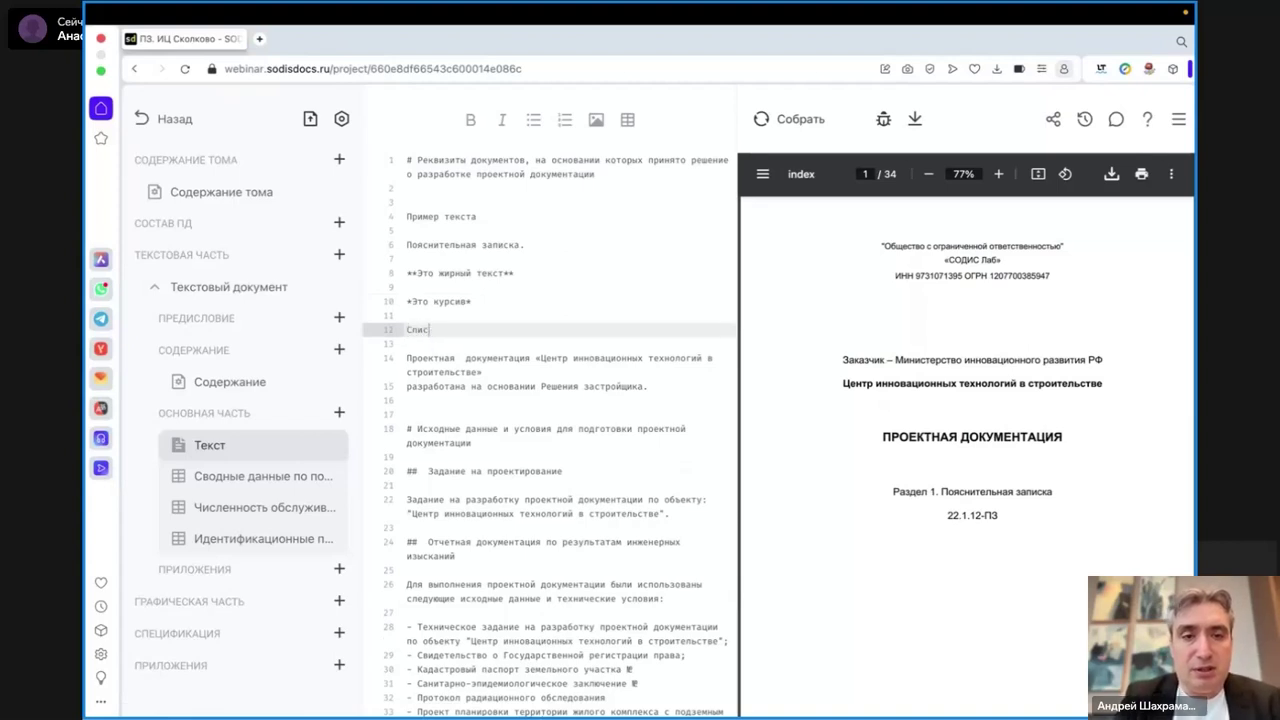
pyautogui.write('ок мар')
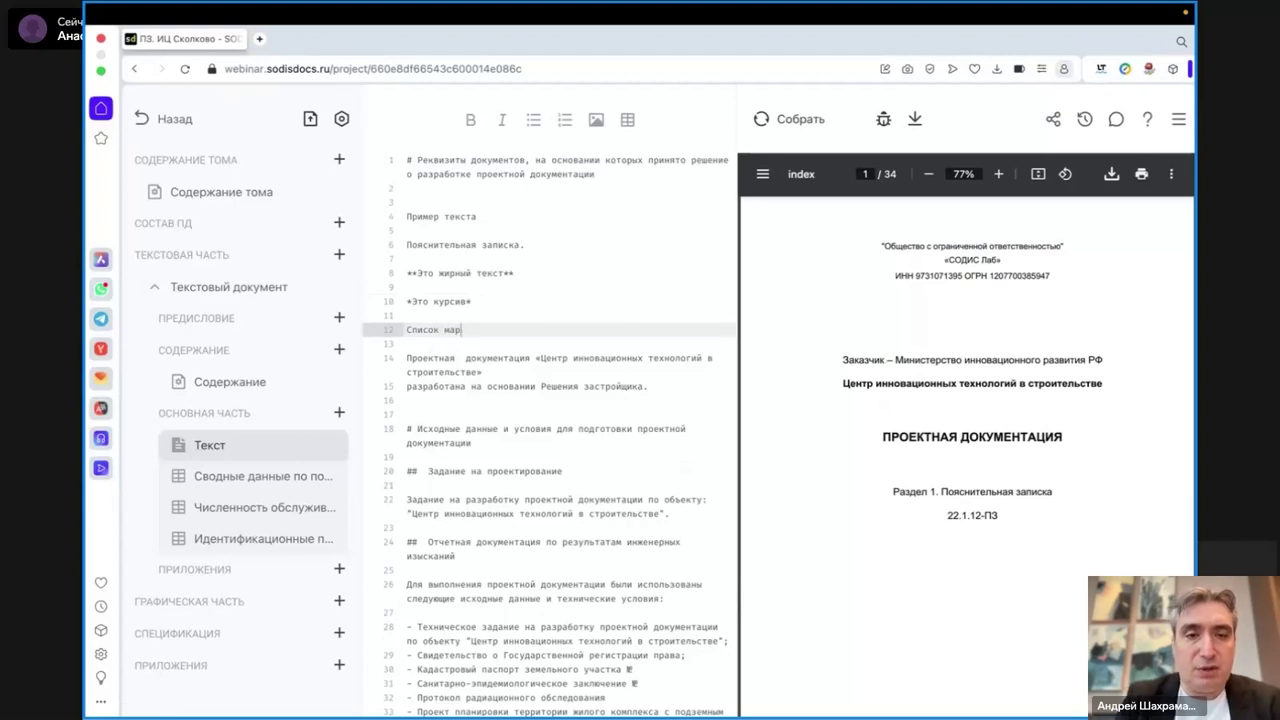
pyautogui.write('кированны')
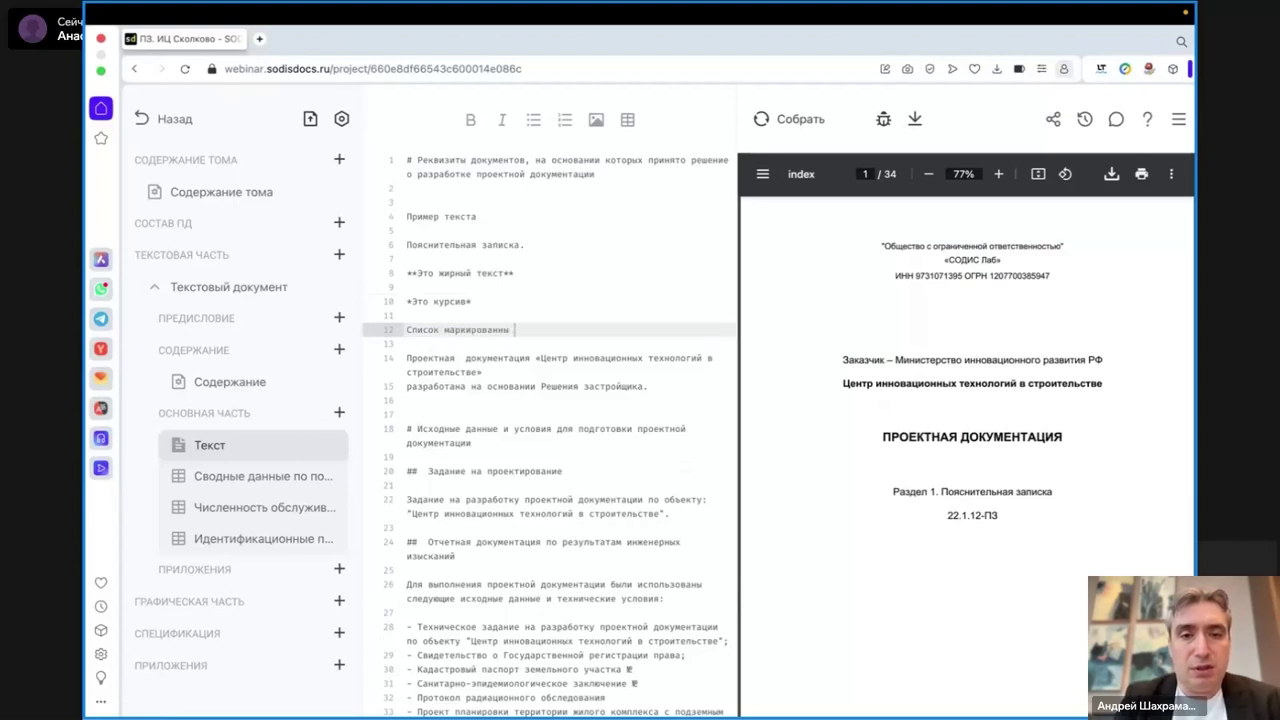
pyautogui.write('й 1')
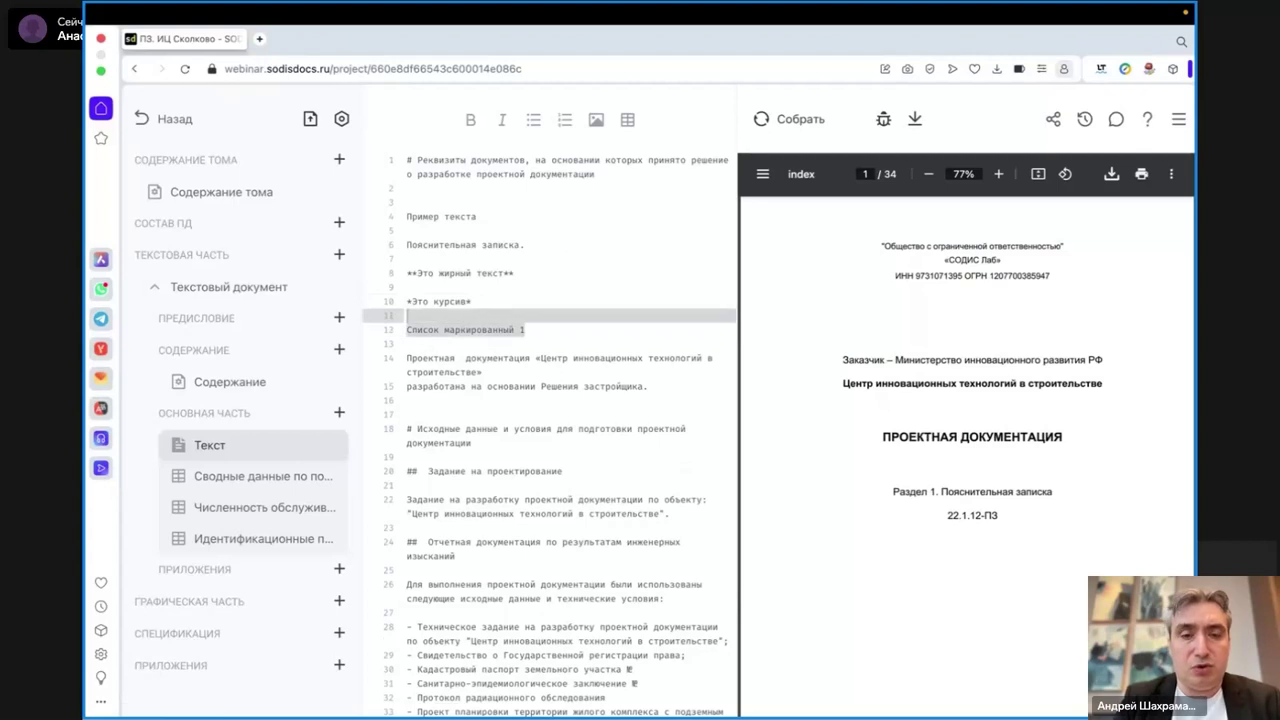
# - Create a bulleted list of 'Список маркированный 1' through 'Список маркированный 4'
pyautogui.moveTo(521, 330); pyautogui.dragTo(407, 330)
pyautogui.hotkey('ctrl', 'c')
pyautogui.press('End')
pyautogui.press('Return')
pyautogui.hotkey('ctrl', 'v')
pyautogui.press('Return')
pyautogui.hotkey('ctrl', 'v')
pyautogui.press('Return')
pyautogui.hotkey('ctrl', 'v')
pyautogui.press('Up')
pyautogui.press('Up')
pyautogui.press('BackSpace')
pyautogui.write('2')
pyautogui.press('Down')
pyautogui.press('BackSpace')
pyautogui.write('3')
pyautogui.press('Down')
pyautogui.press('BackSpace')
pyautogui.write('4')
pyautogui.press('Return')
pyautogui.press('Return')
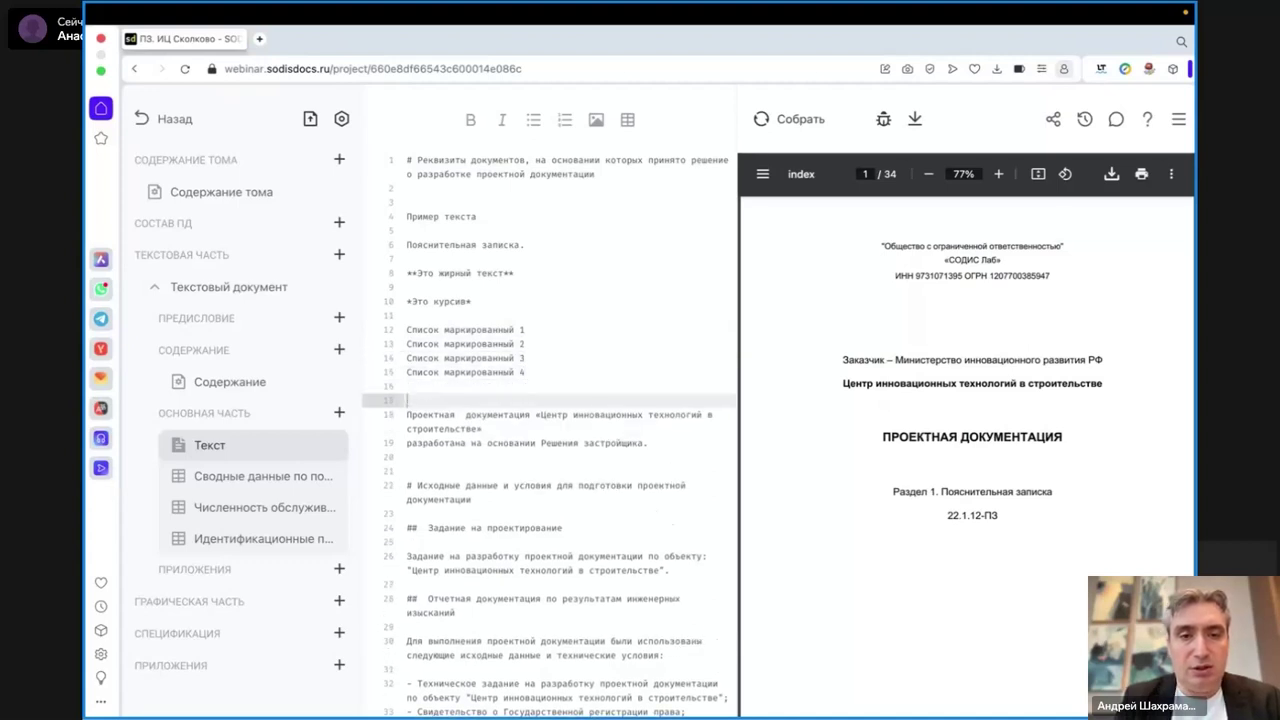
pyautogui.moveTo(555, 372); pyautogui.dragTo(406, 332)
pyautogui.click(533, 119)
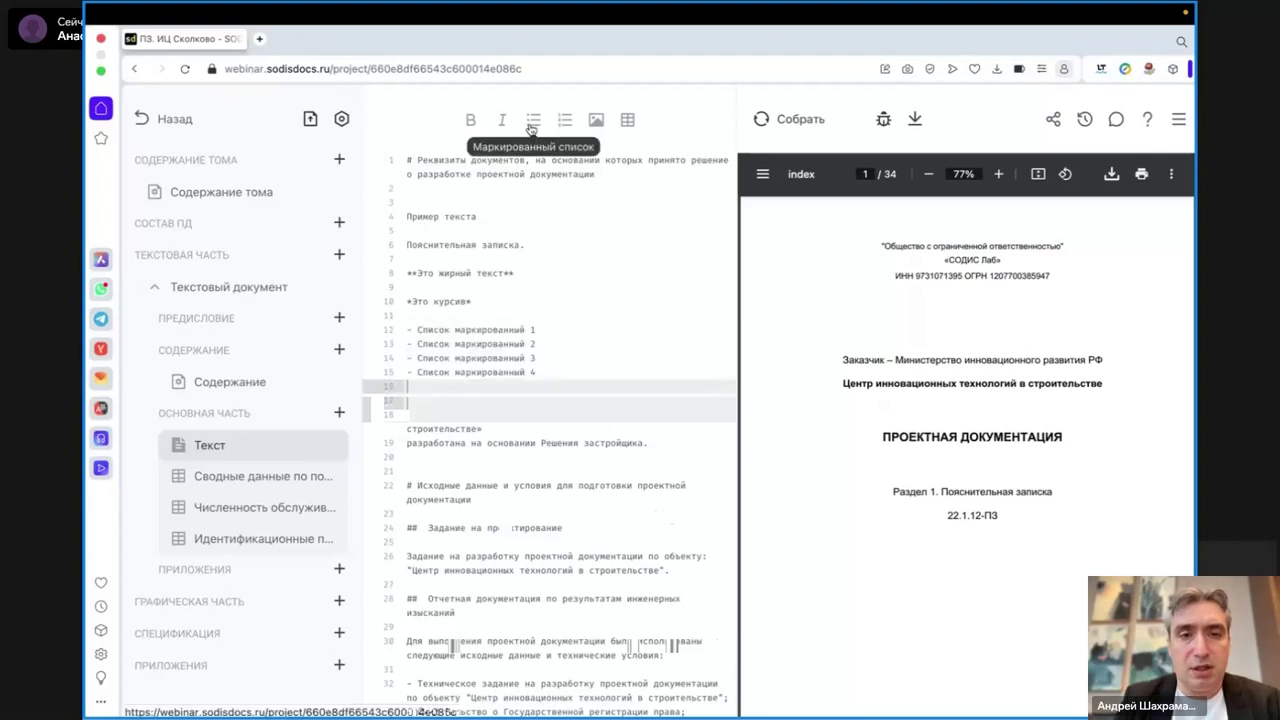
# - Create a numbered list of 'Нумерованный список 1' through 'Нумерованный список 4'
pyautogui.press('Return')
pyautogui.write('Нумерованный список')
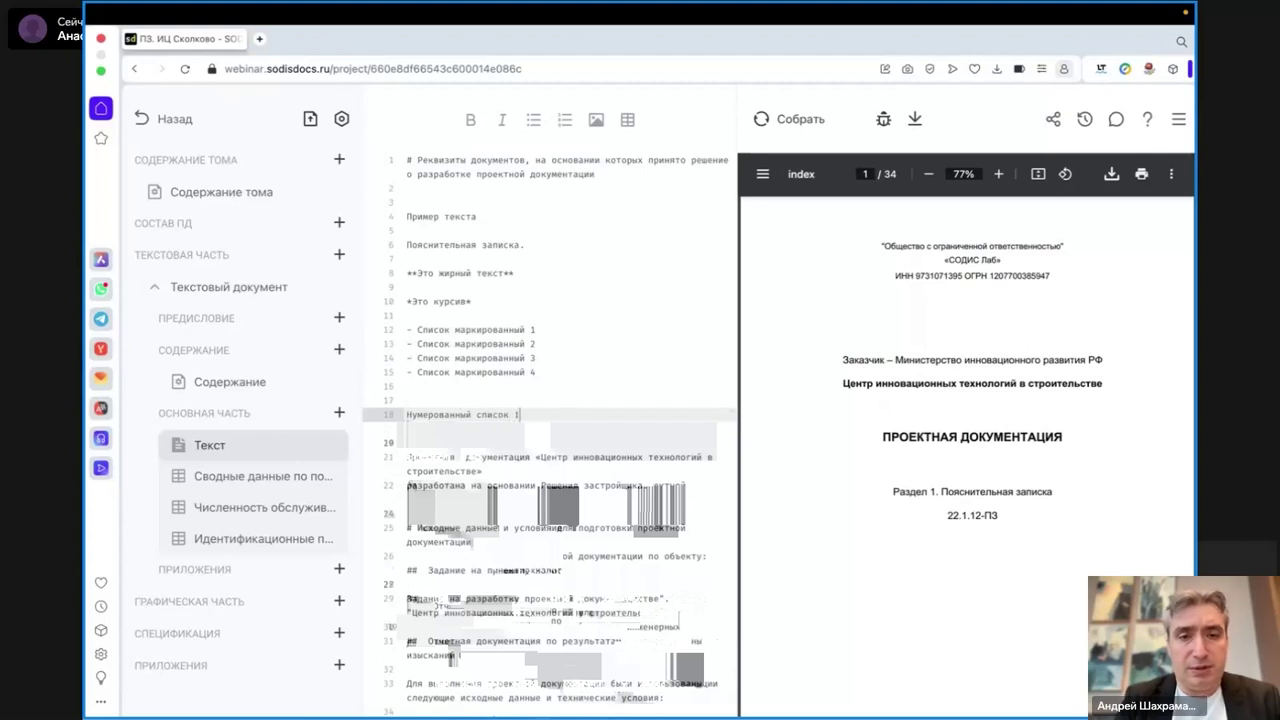
pyautogui.write(' 1')
pyautogui.hotkey('shift', 'Left')
pyautogui.hotkey('shift', 'Left')
pyautogui.hotkey('shift', 'Left')
pyautogui.hotkey('shift', 'Left')
pyautogui.hotkey('shift', 'Left')
pyautogui.hotkey('shift', 'Left')
pyautogui.hotkey('shift', 'Left')
pyautogui.hotkey('shift', 'Left')
pyautogui.hotkey('shift', 'Left')
pyautogui.hotkey('shift', 'Left')
pyautogui.hotkey('shift', 'Left')
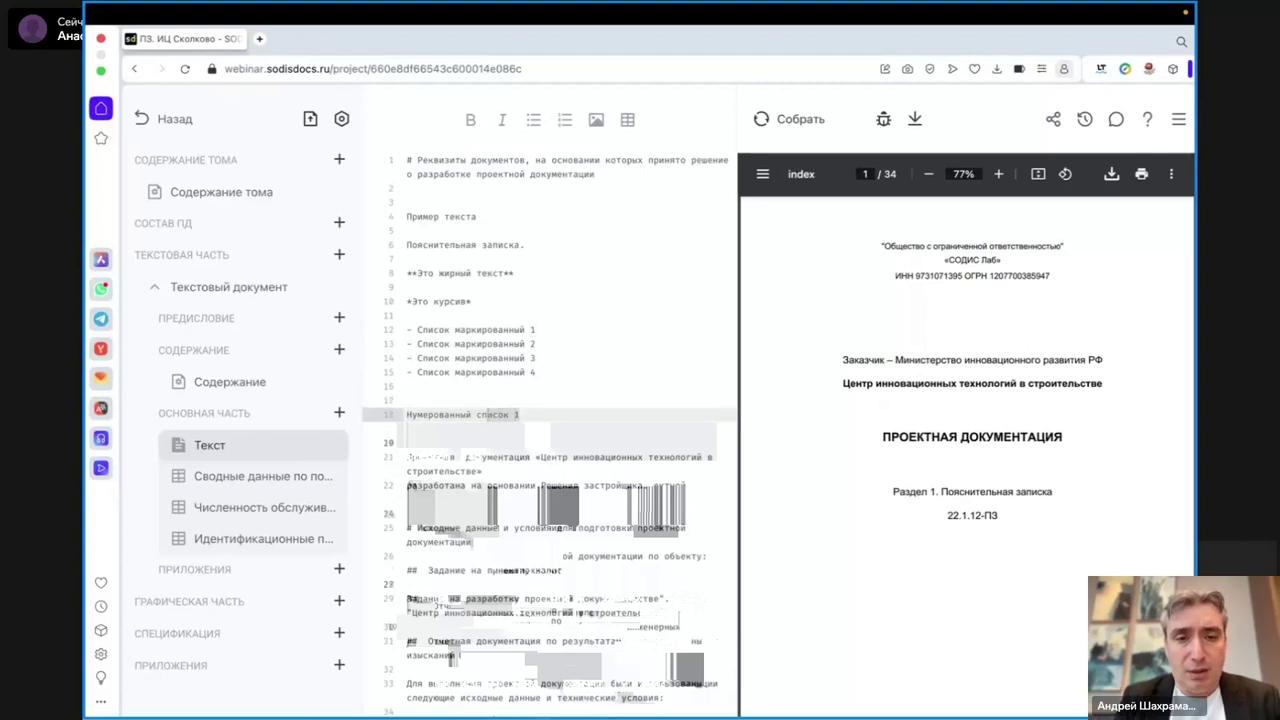
pyautogui.hotkey('shift', 'Left')
pyautogui.hotkey('shift', 'Left')
pyautogui.hotkey('shift', 'Left')
pyautogui.hotkey('shift', 'Left')
pyautogui.hotkey('shift', 'Left')
pyautogui.hotkey('shift', 'Left')
pyautogui.hotkey('shift', 'Left')
pyautogui.hotkey('shift', 'Left')
pyautogui.hotkey('shift', 'Left')
pyautogui.hotkey('shift', 'Left')
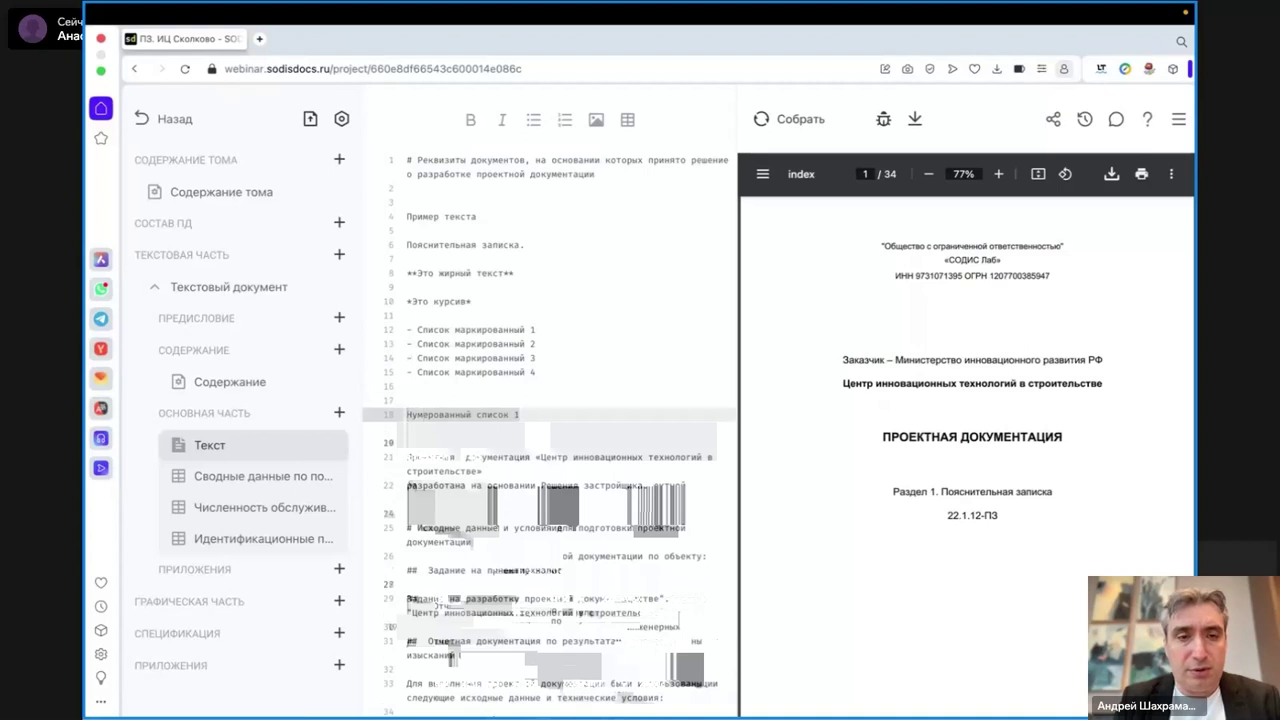
pyautogui.hotkey('ctrl', 'c')
pyautogui.press('Down')
pyautogui.hotkey('ctrl', 'v')
pyautogui.press('Return')
pyautogui.hotkey('ctrl', 'v')
pyautogui.press('Return')
pyautogui.hotkey('ctrl', 'v')
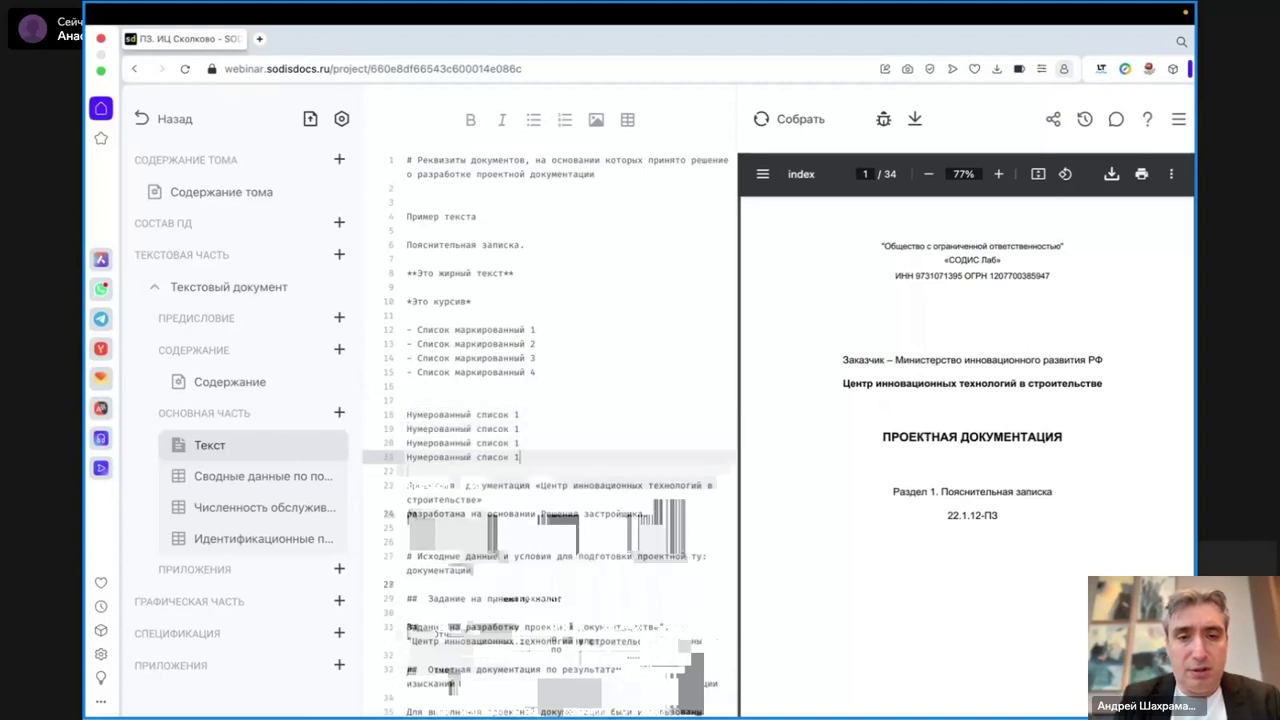
pyautogui.press('Up')
pyautogui.press('Up')
pyautogui.press('BackSpace')
pyautogui.write('2')
pyautogui.press('Down')
pyautogui.press('BackSpace')
pyautogui.write('3')
pyautogui.press('Down')
pyautogui.press('BackSpace')
pyautogui.write('4')
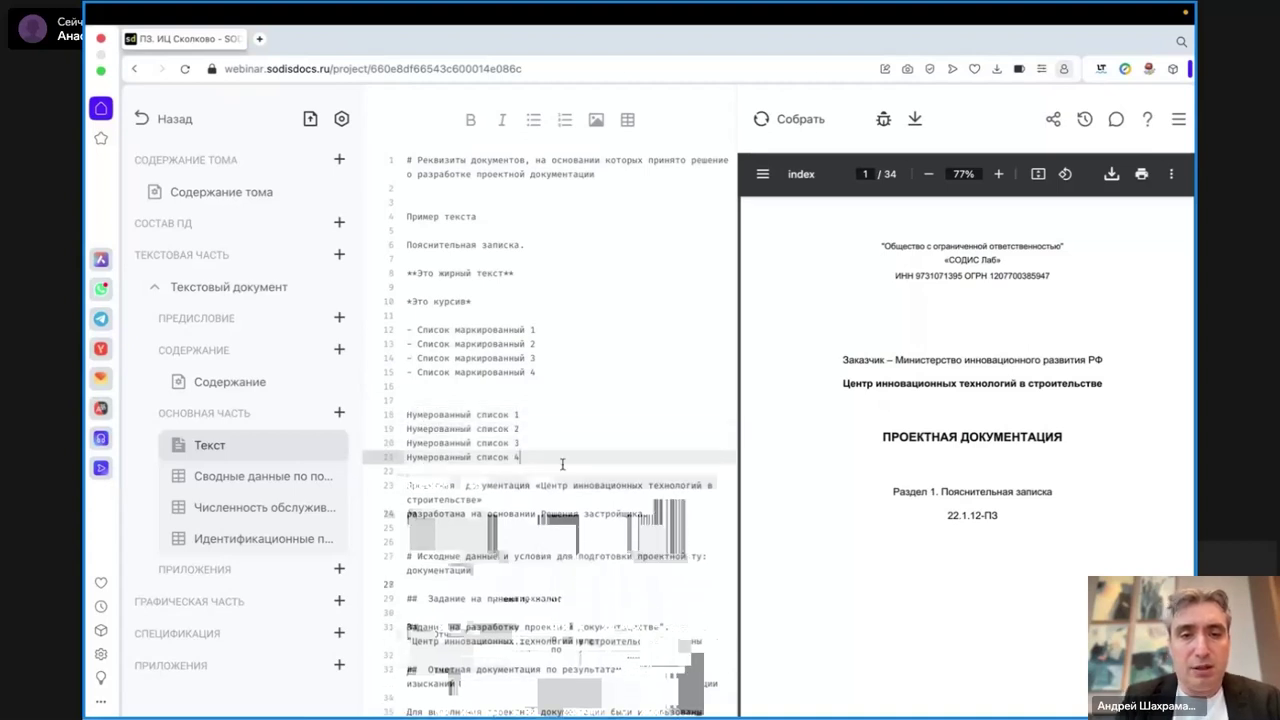
pyautogui.moveTo(541, 460); pyautogui.dragTo(397, 421)
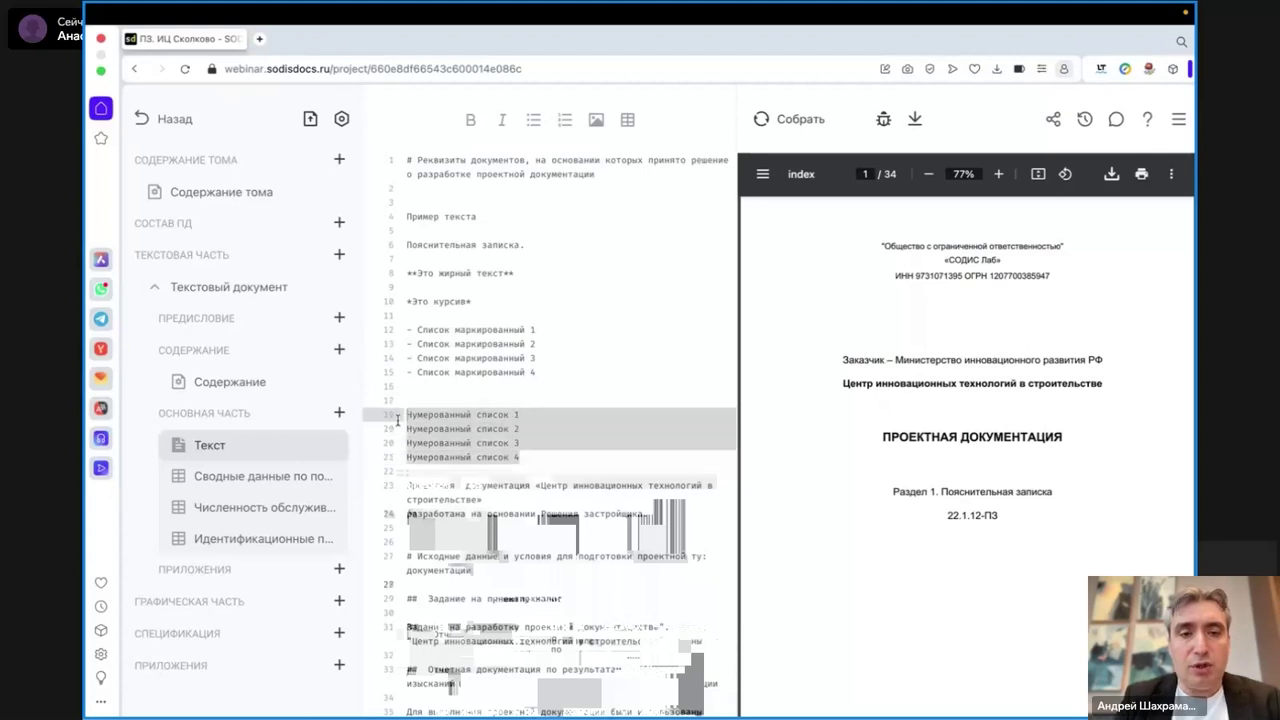
pyautogui.click(564, 120)
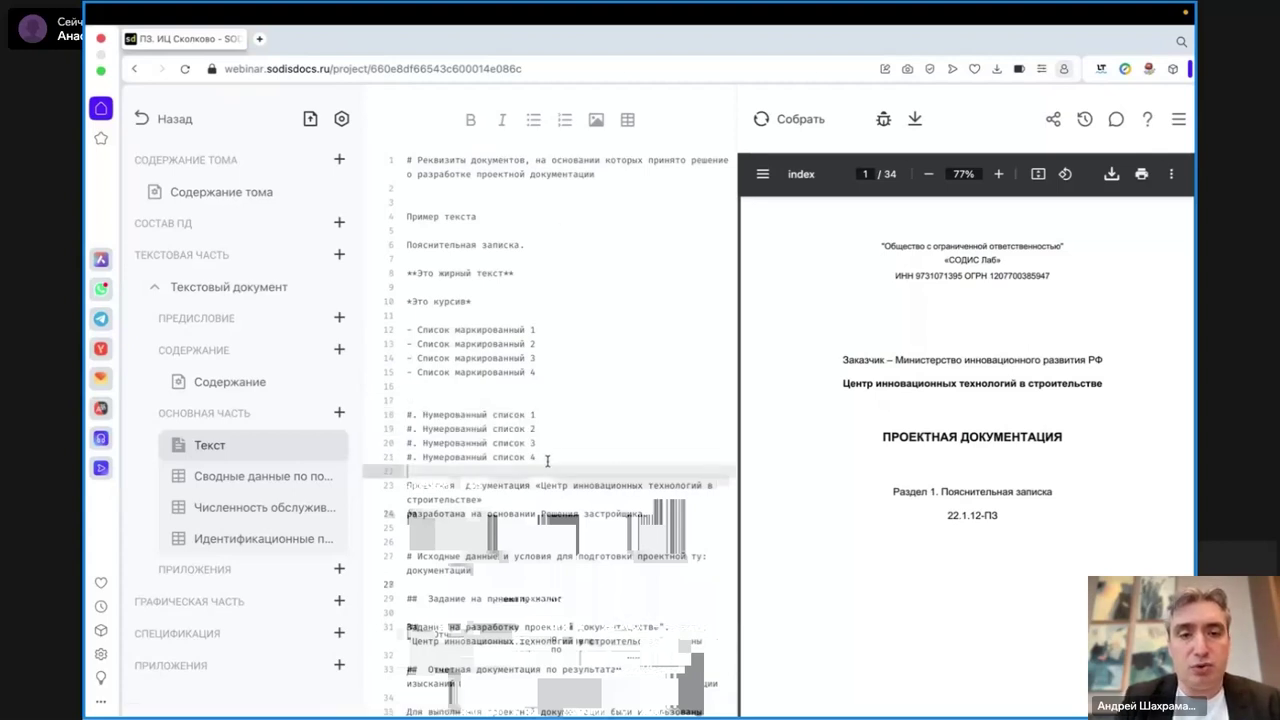
pyautogui.press('Return')
pyautogui.press('Return')
pyautogui.press('Return')
# - Duplicate the numbered list and copy its first item onto a new line beneath it
pyautogui.moveTo(540, 460); pyautogui.dragTo(375, 420)
pyautogui.hotkey('ctrl', 'c')
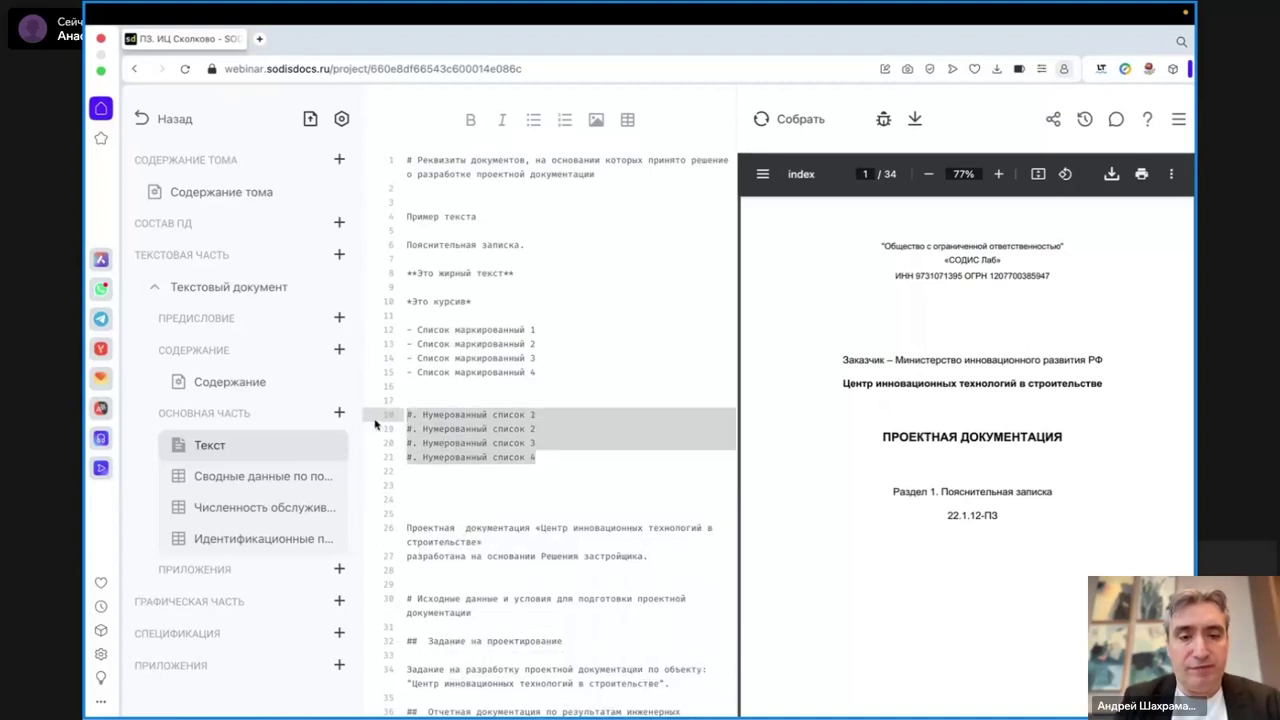
pyautogui.press('Right')
pyautogui.press('Down')
pyautogui.press('Down')
pyautogui.hotkey('ctrl', 'v')
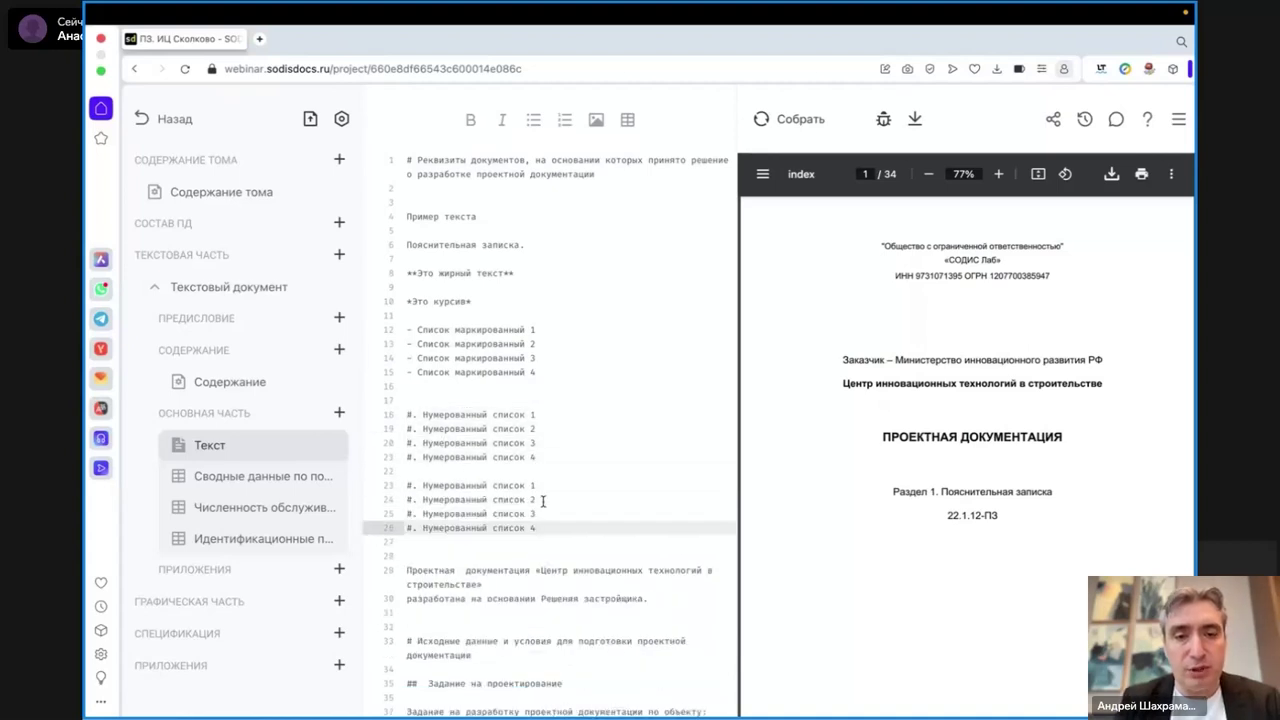
pyautogui.click(551, 485)
pyautogui.press('Return')
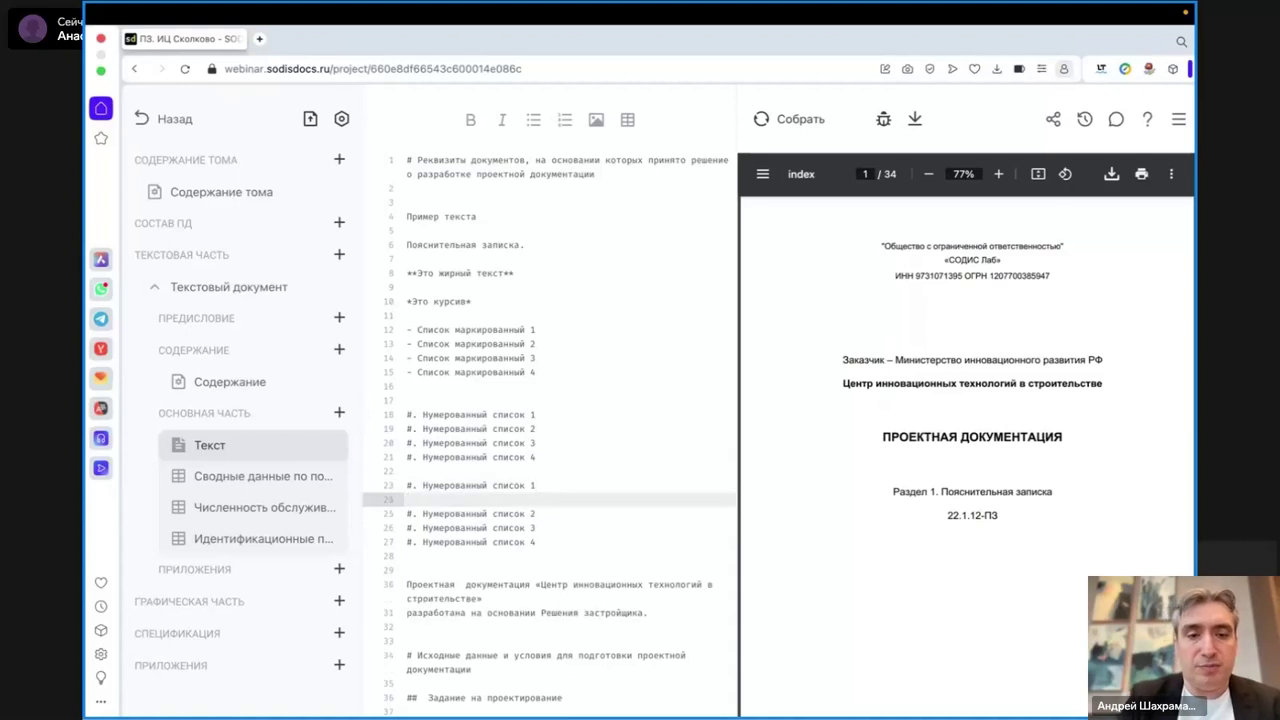
pyautogui.hotkey('shift', 'Up')
pyautogui.hotkey('ctrl', 'c')
pyautogui.press('Down')
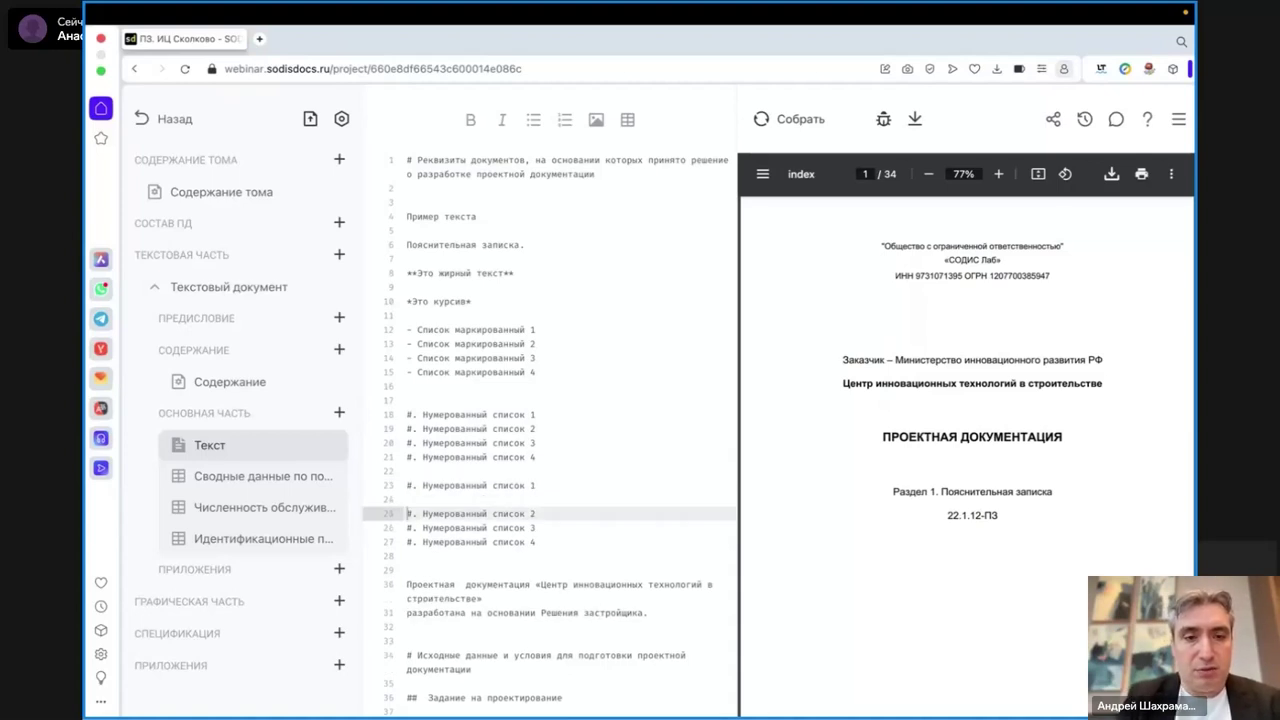
pyautogui.hotkey('ctrl', 'v')
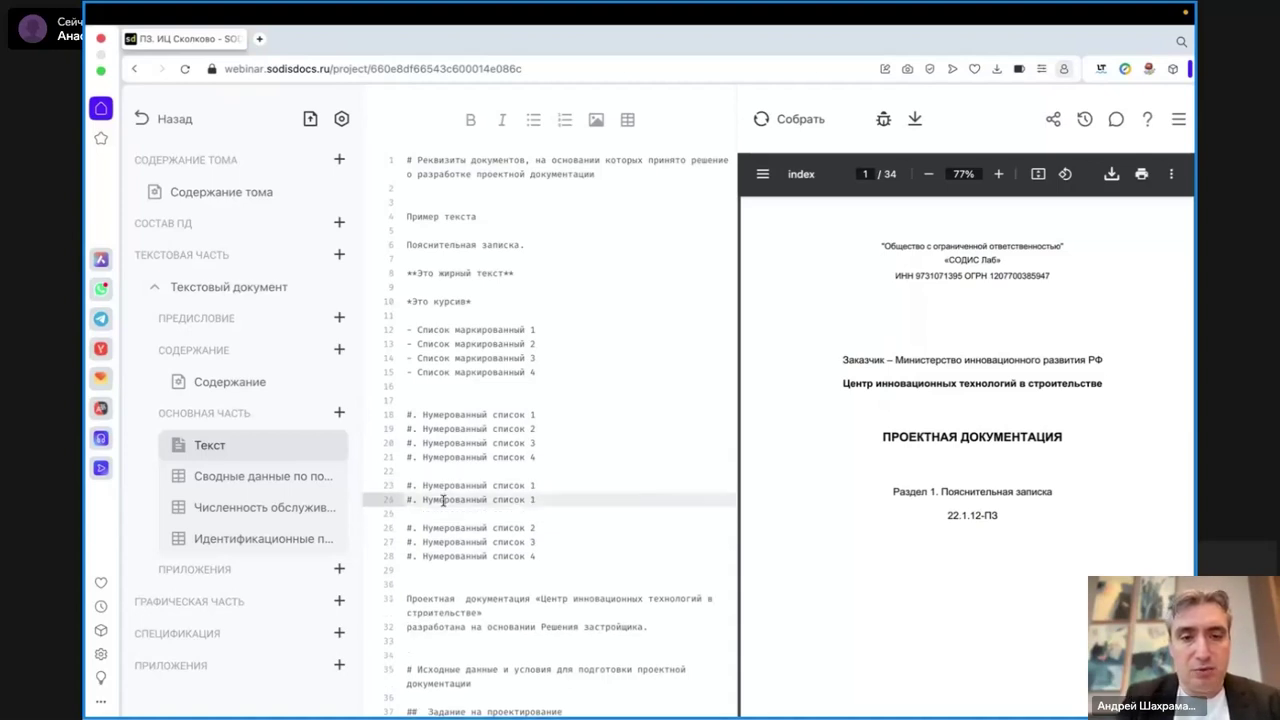
# - Rename the copies to 'Вложенный список 1' and '2', indent them one level, and rebuild the PDF
pyautogui.doubleClick(443, 500)
pyautogui.write('Слож')
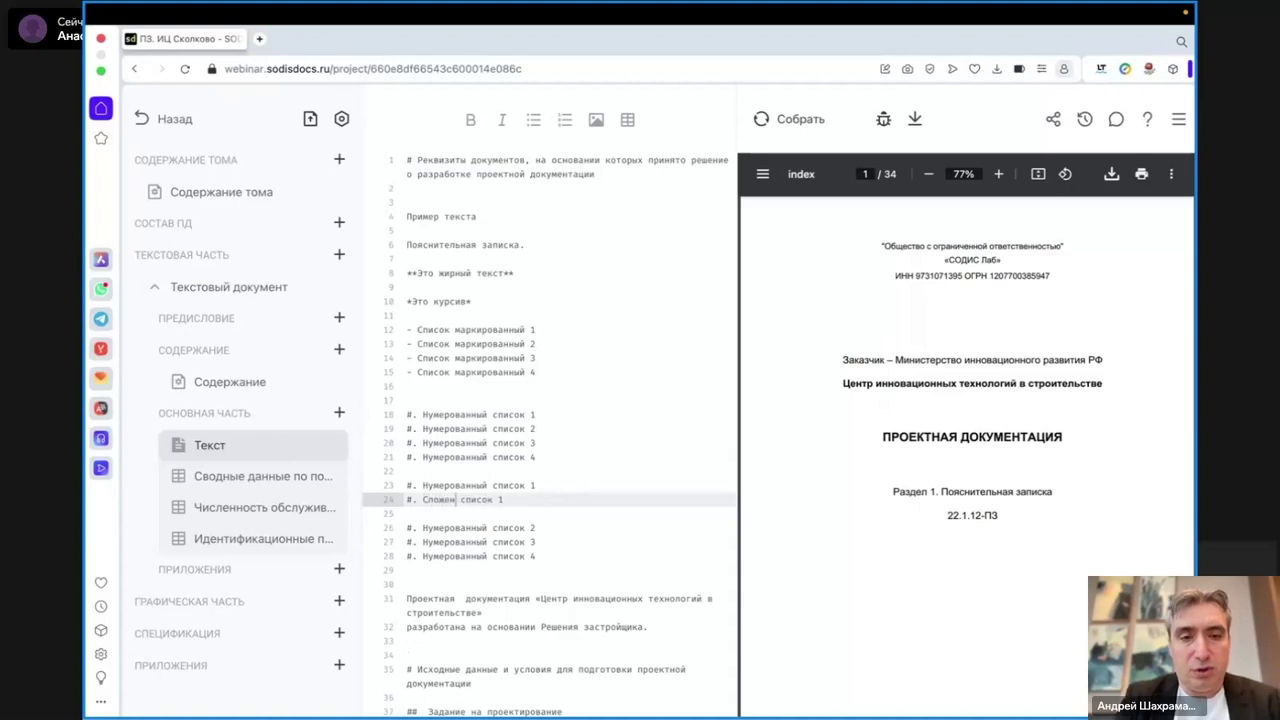
pyautogui.write('енный')
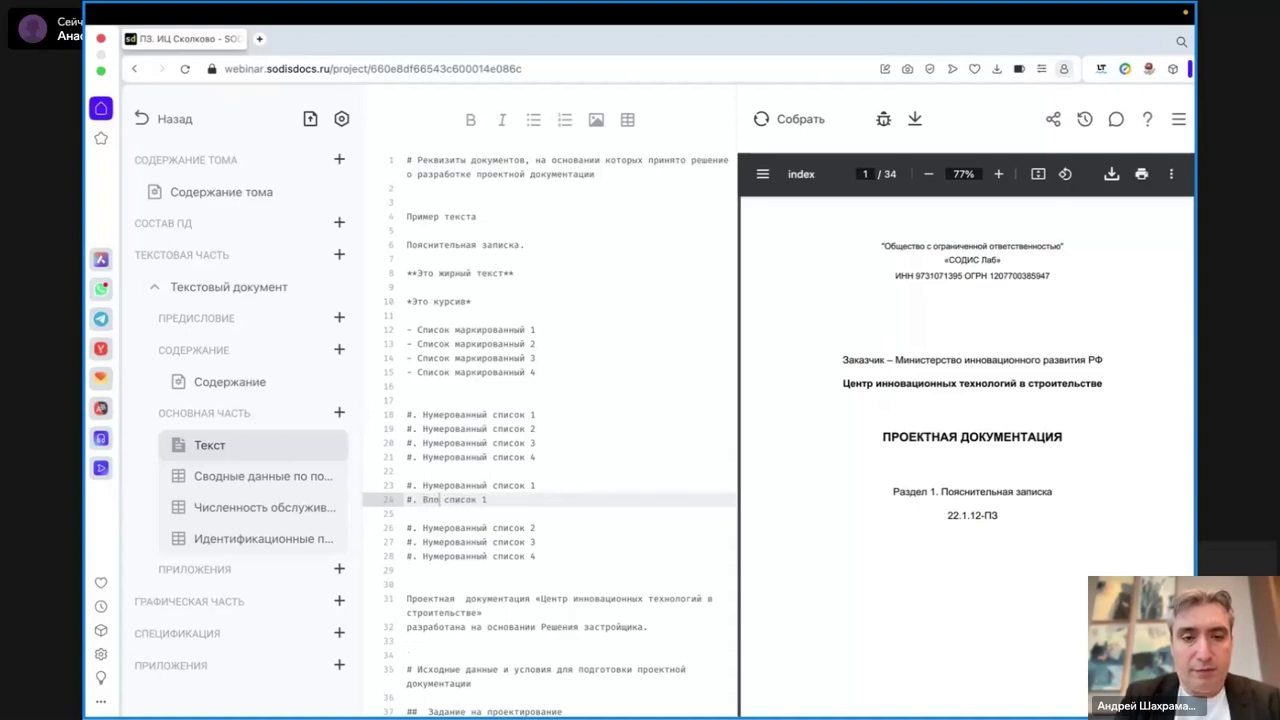
pyautogui.moveTo(528, 500); pyautogui.dragTo(365, 504)
pyautogui.hotkey('ctrl', 'c')
pyautogui.click(406, 513)
pyautogui.hotkey('ctrl', 'v')
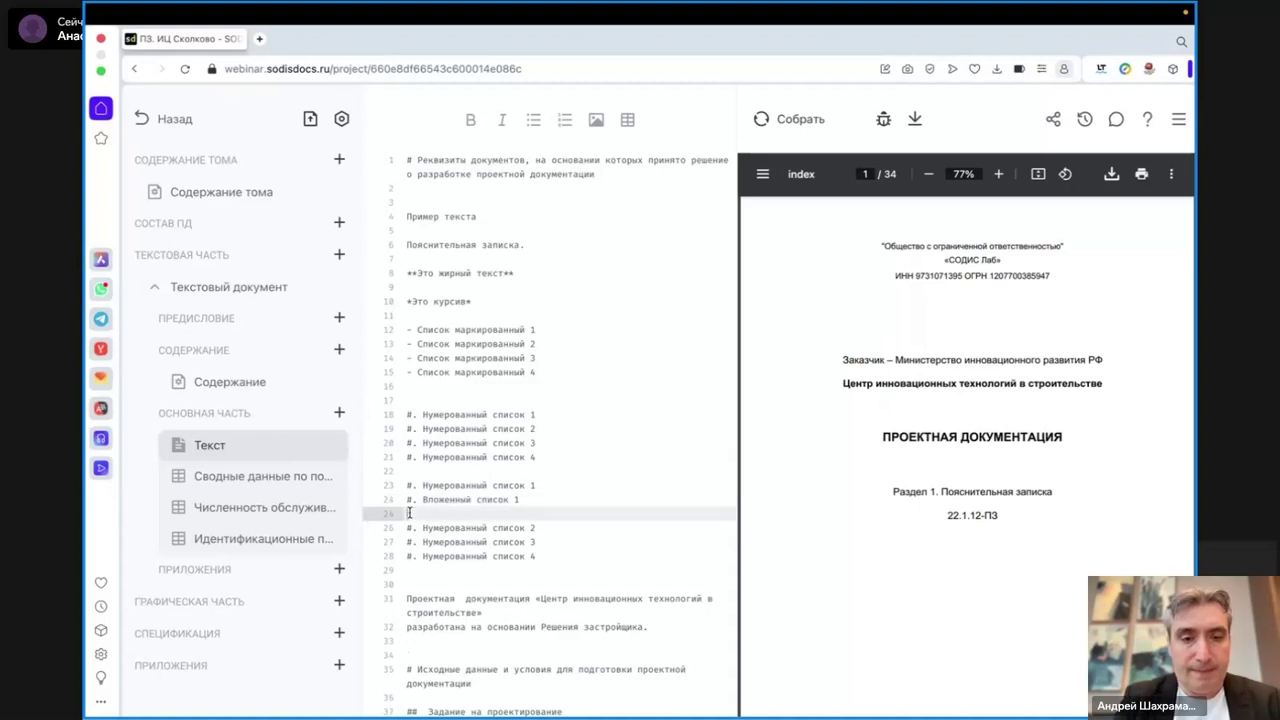
pyautogui.press('BackSpace')
pyautogui.write('2')
pyautogui.moveTo(522, 513); pyautogui.dragTo(398, 503)
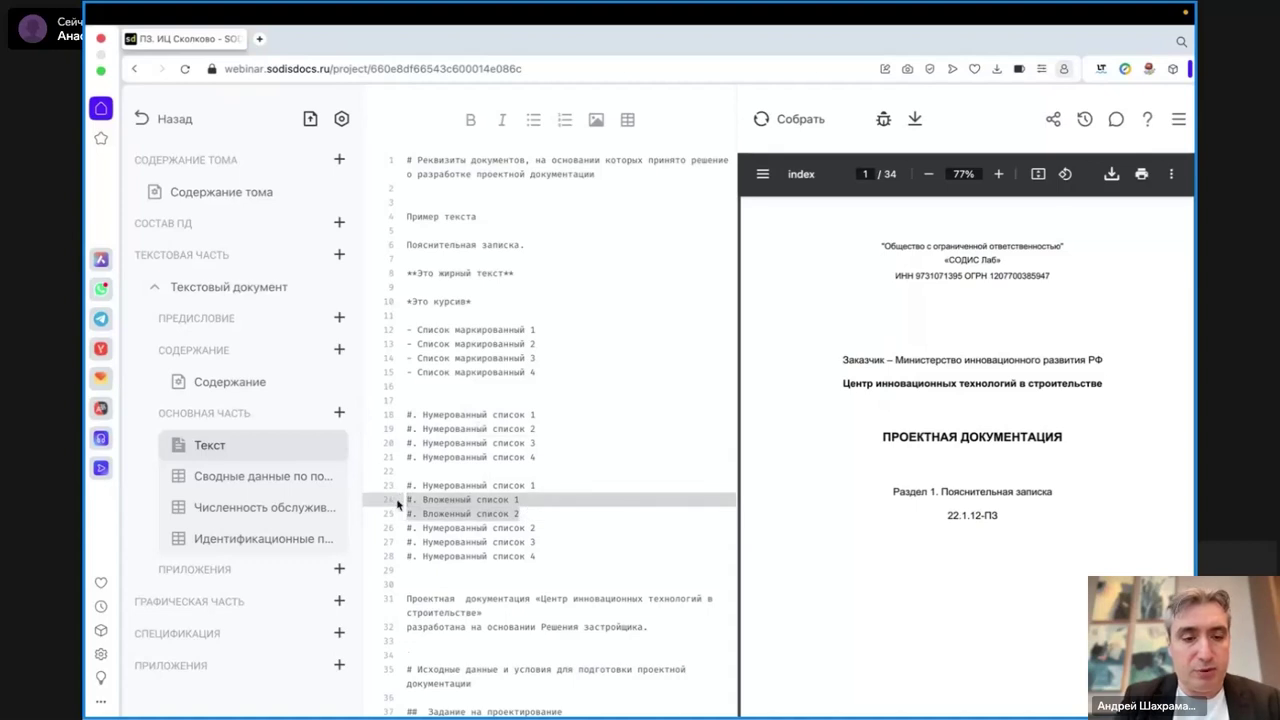
pyautogui.press('Tab')
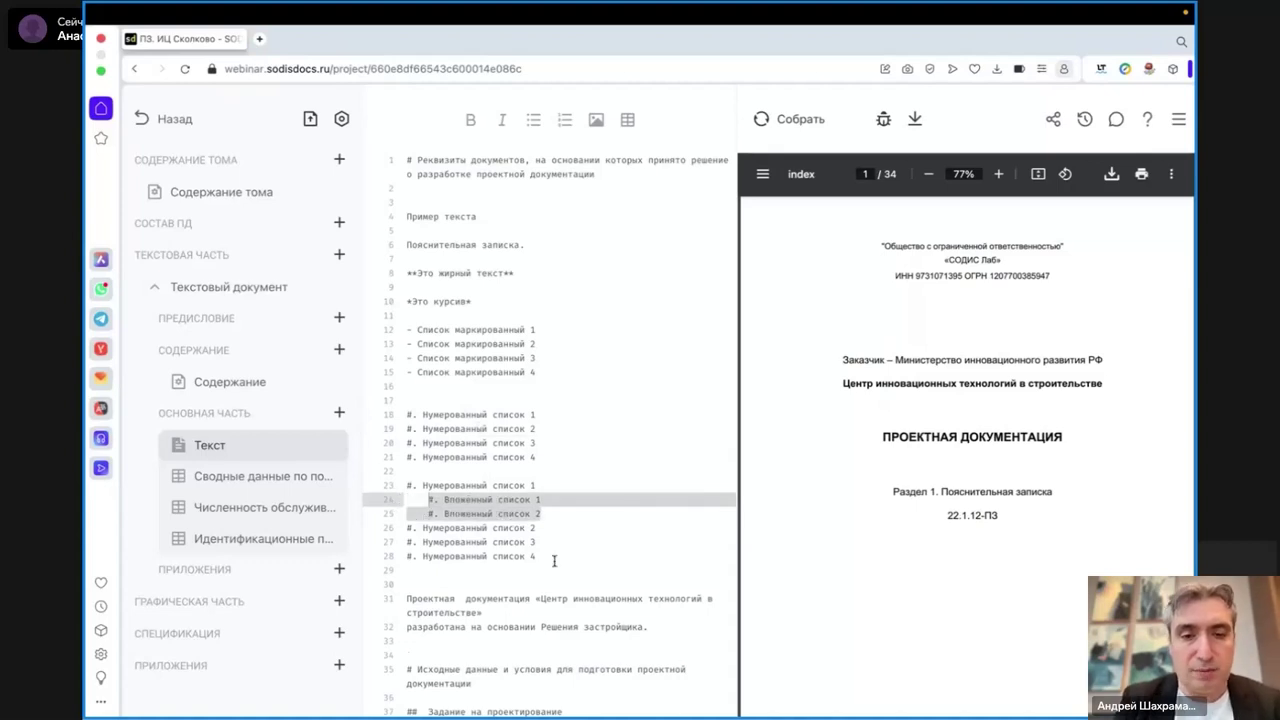
pyautogui.click(560, 566)
pyautogui.click(799, 122)
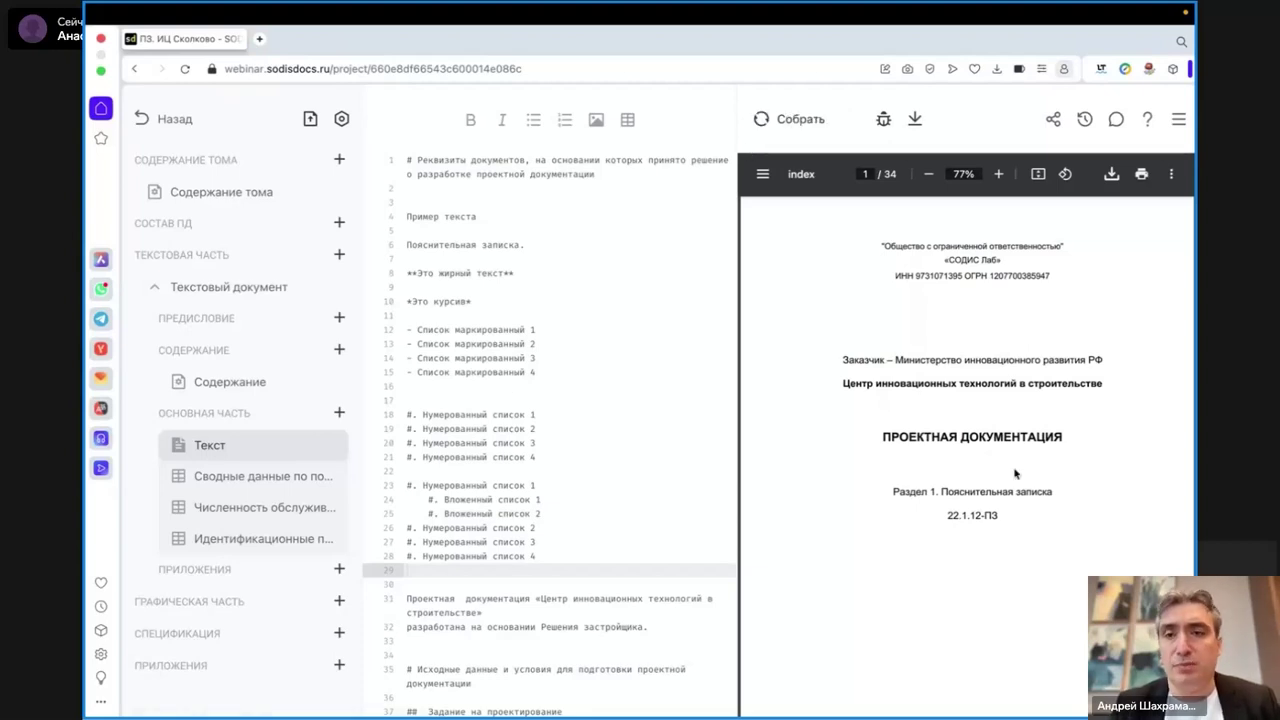
# - Scroll the PDF preview to page 8 and select the rendered sample text and bulleted items
pyautogui.scroll(-5, 1015, 472)
pyautogui.scroll(-15, 1015, 472)
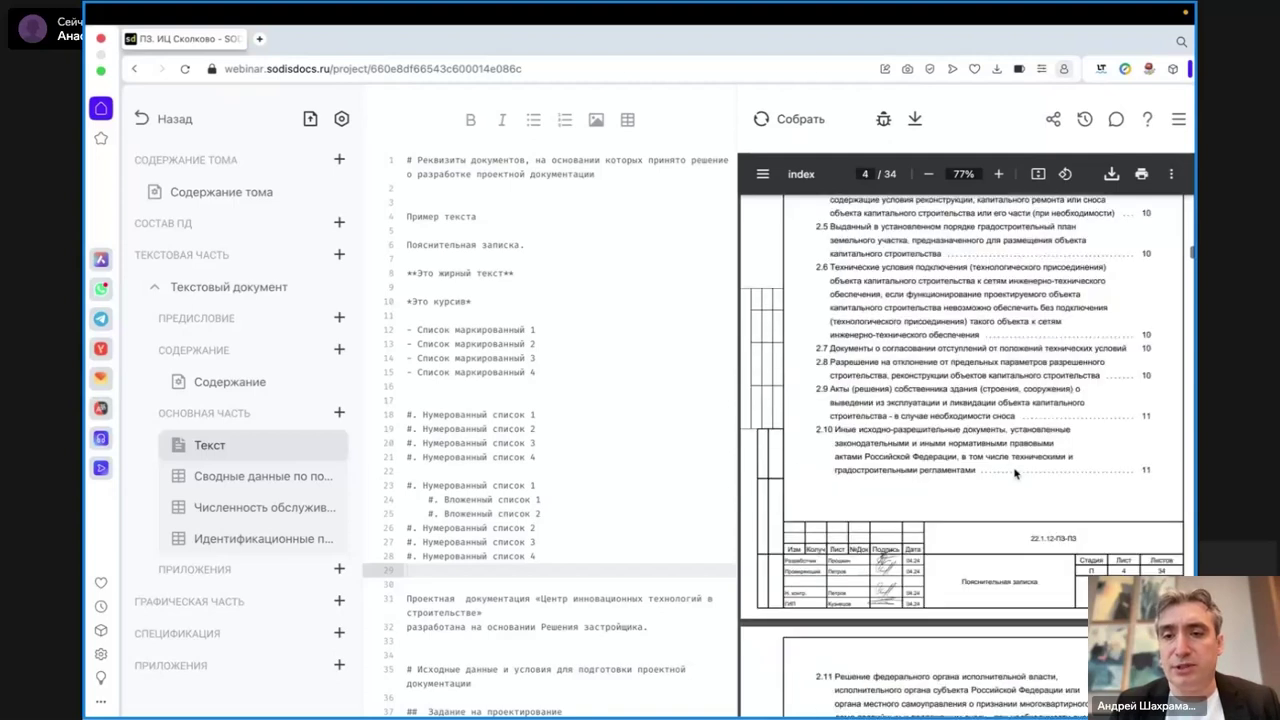
pyautogui.scroll(-15, 1015, 472)
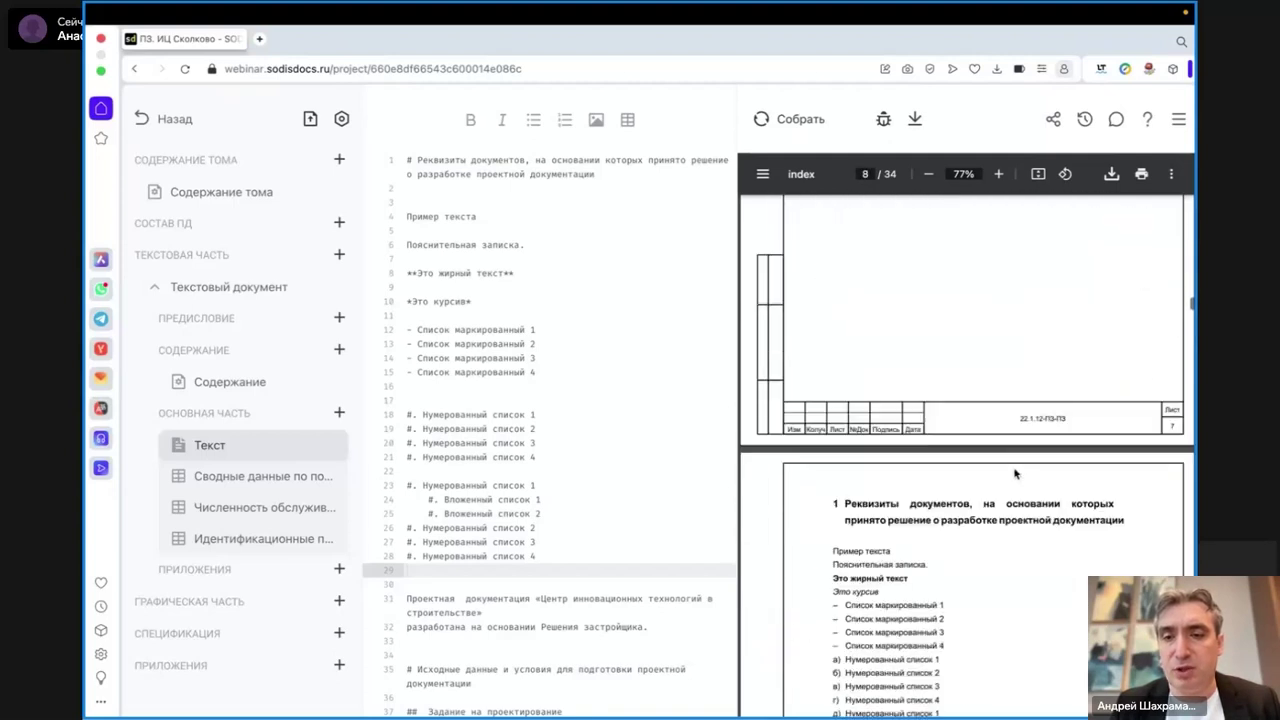
pyautogui.scroll(1, 1015, 472)
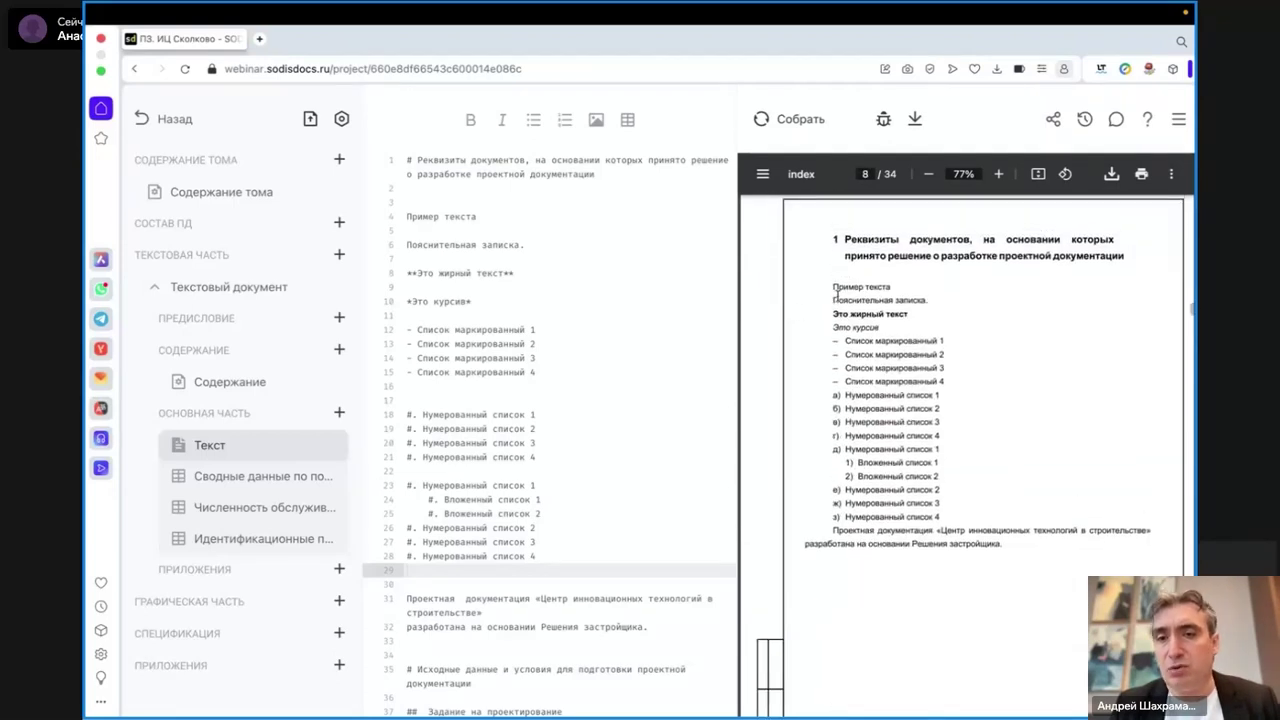
pyautogui.moveTo(832, 287); pyautogui.dragTo(890, 288)
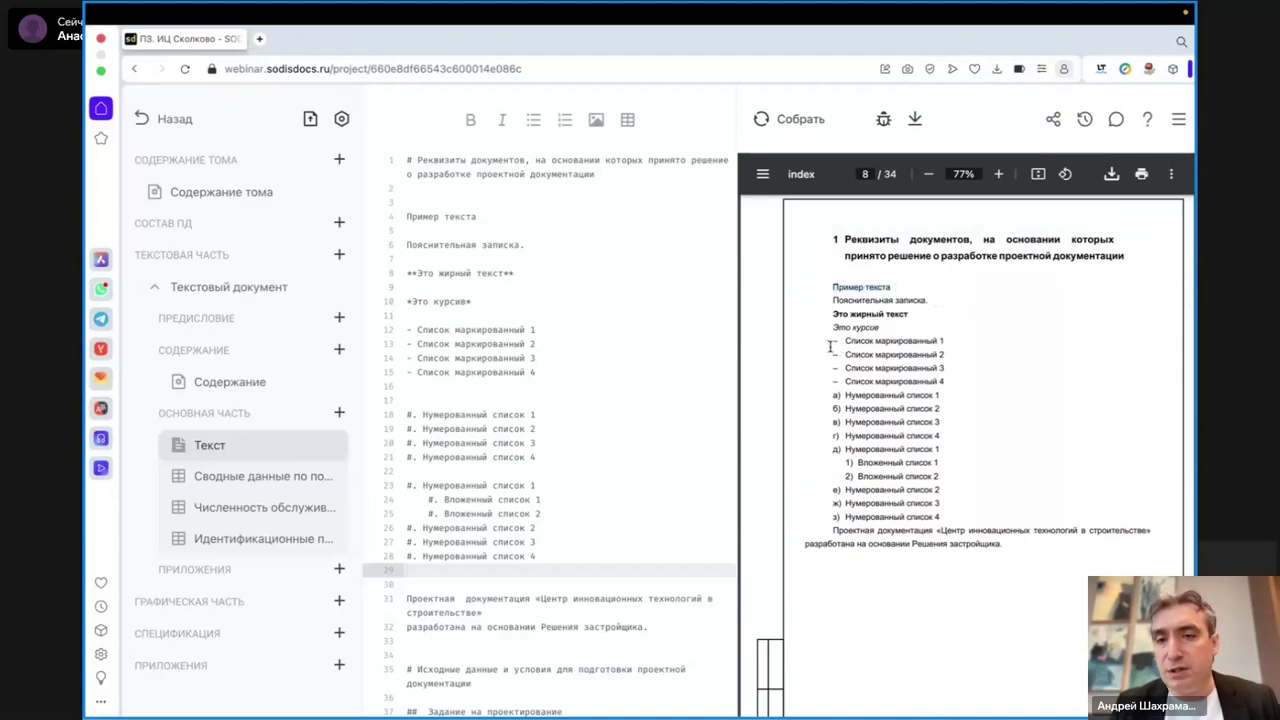
pyautogui.moveTo(830, 342); pyautogui.dragTo(922, 370)
pyautogui.click(922, 370)
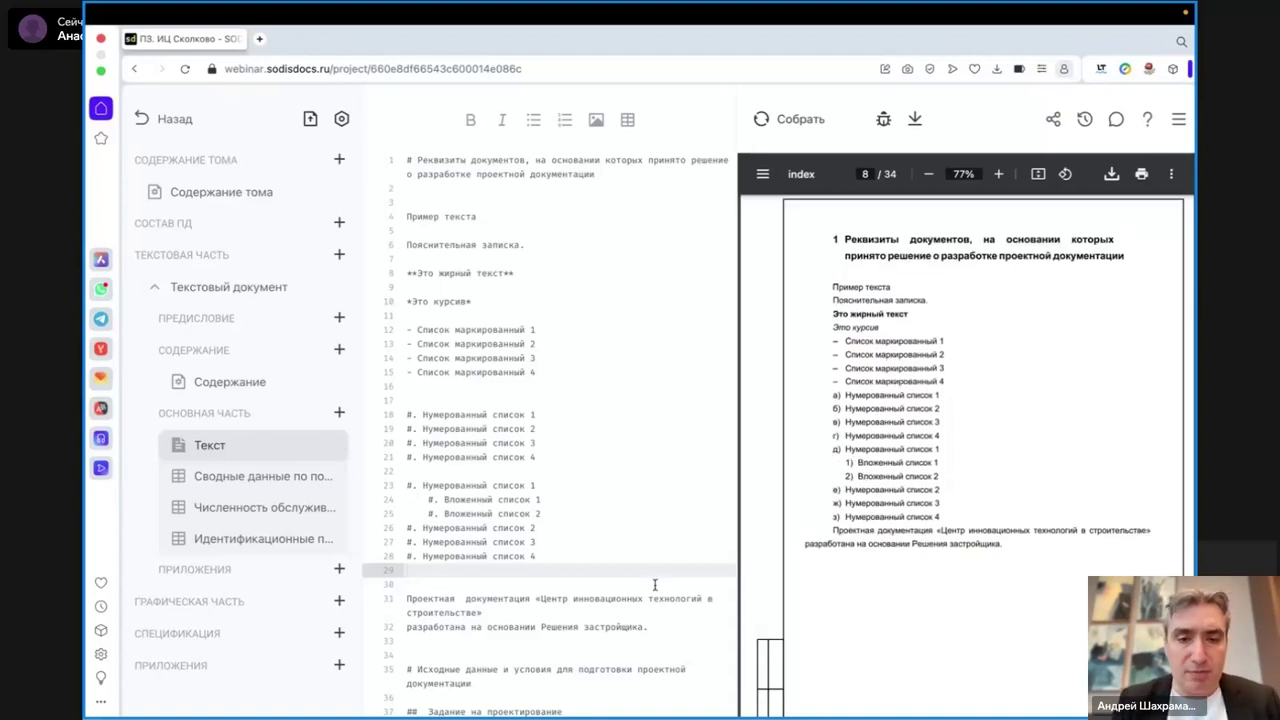
# - After numbered list item 4, insert a table named ТЭП with headers №, Наименование, Значение
pyautogui.click(611, 555)
pyautogui.press('Return')
pyautogui.press('Return')
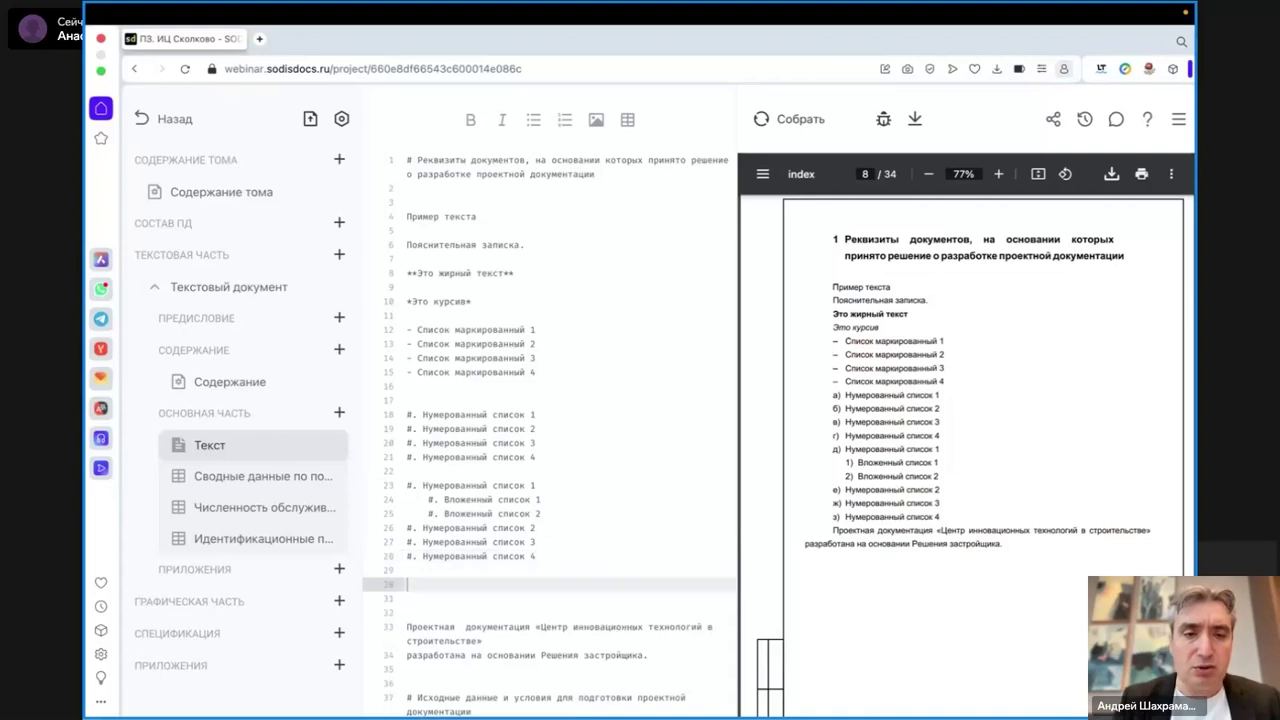
pyautogui.click(629, 121)
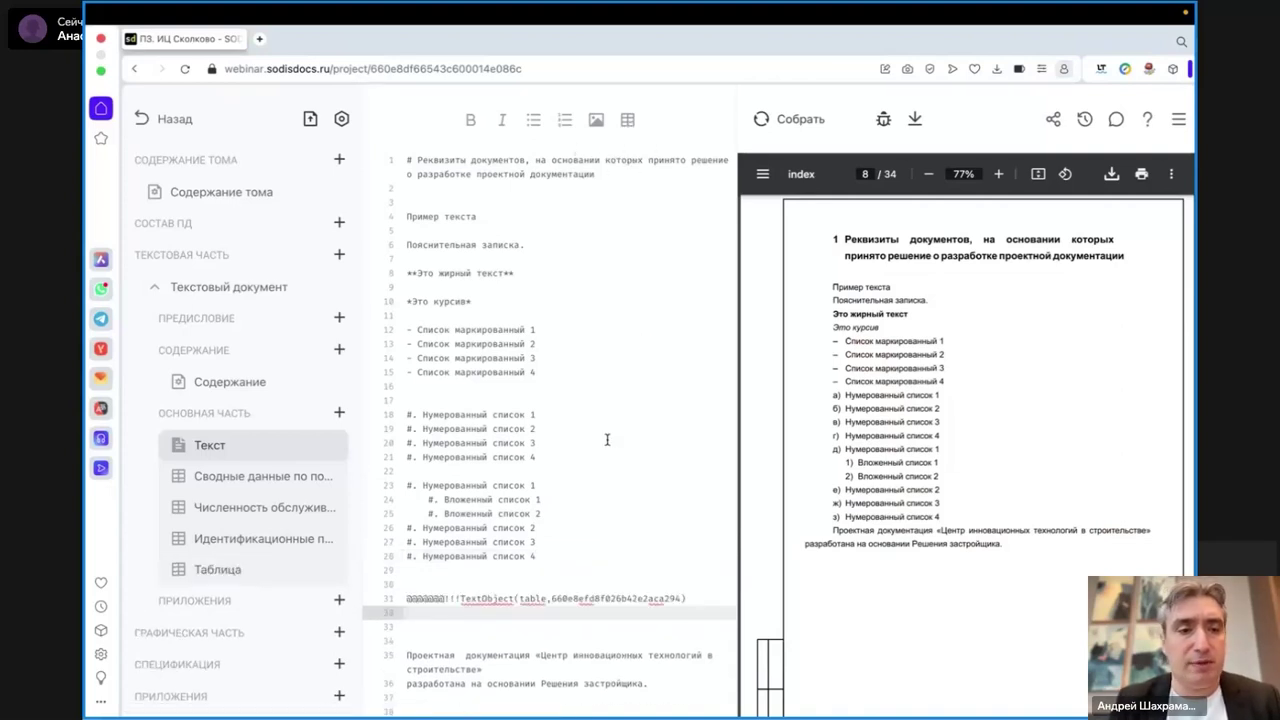
pyautogui.click(214, 570)
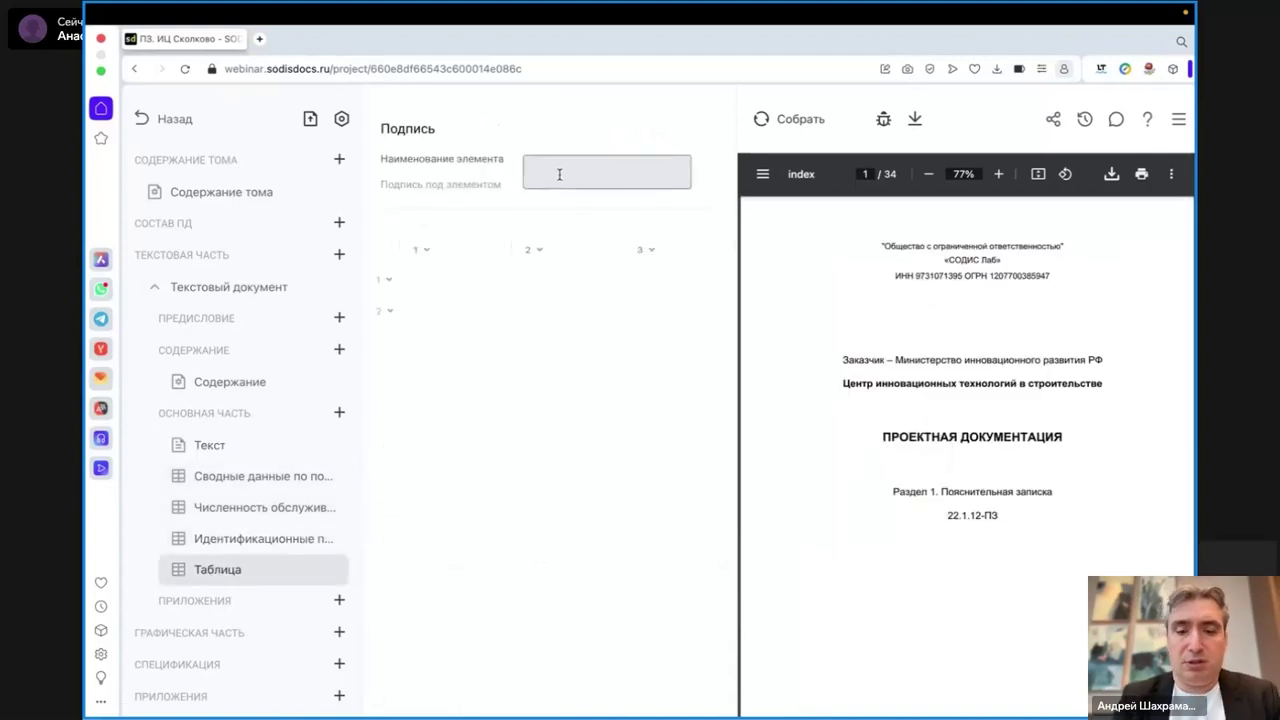
pyautogui.write('ТЭП')
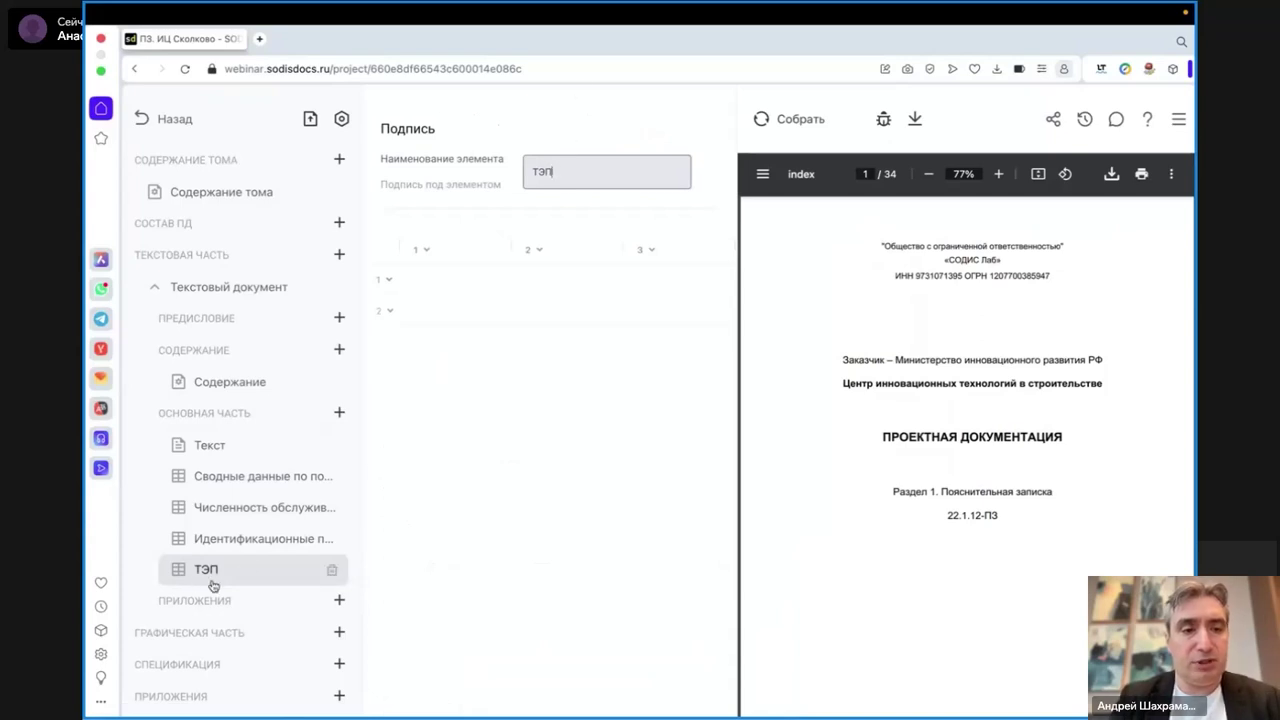
pyautogui.click(457, 281)
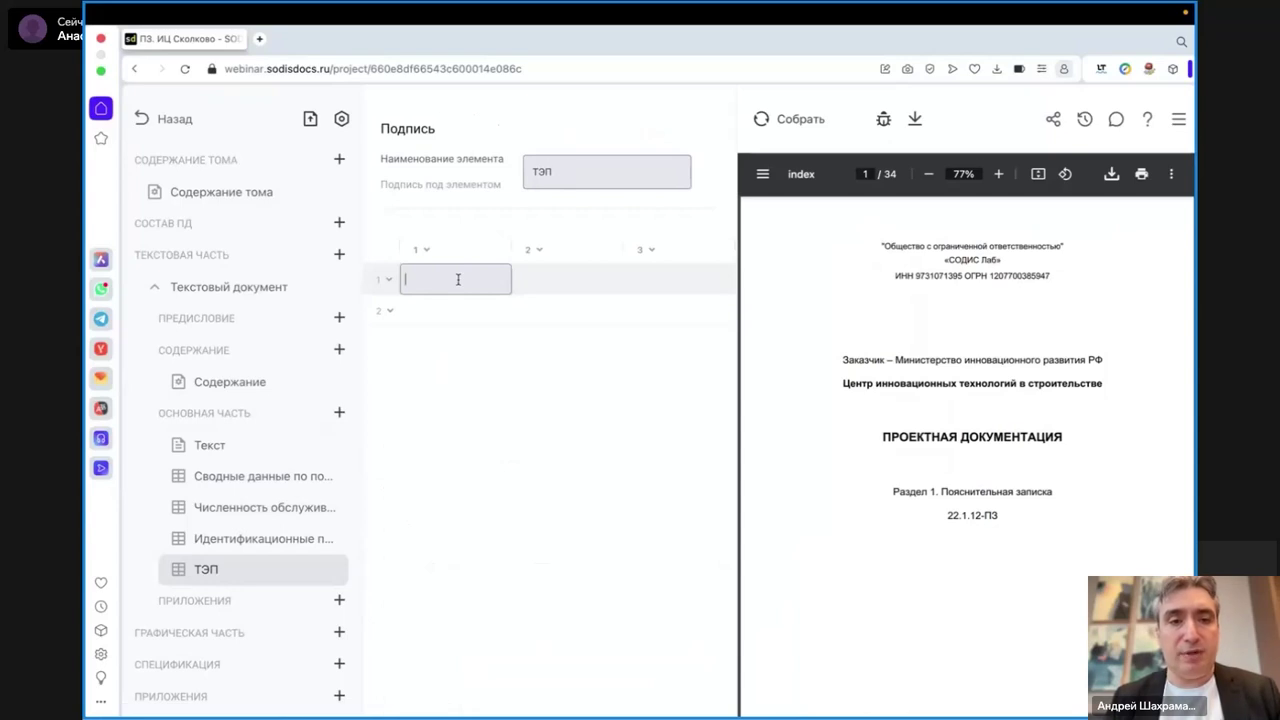
pyautogui.write('П')
pyautogui.press('BackSpace')
pyautogui.write('№')
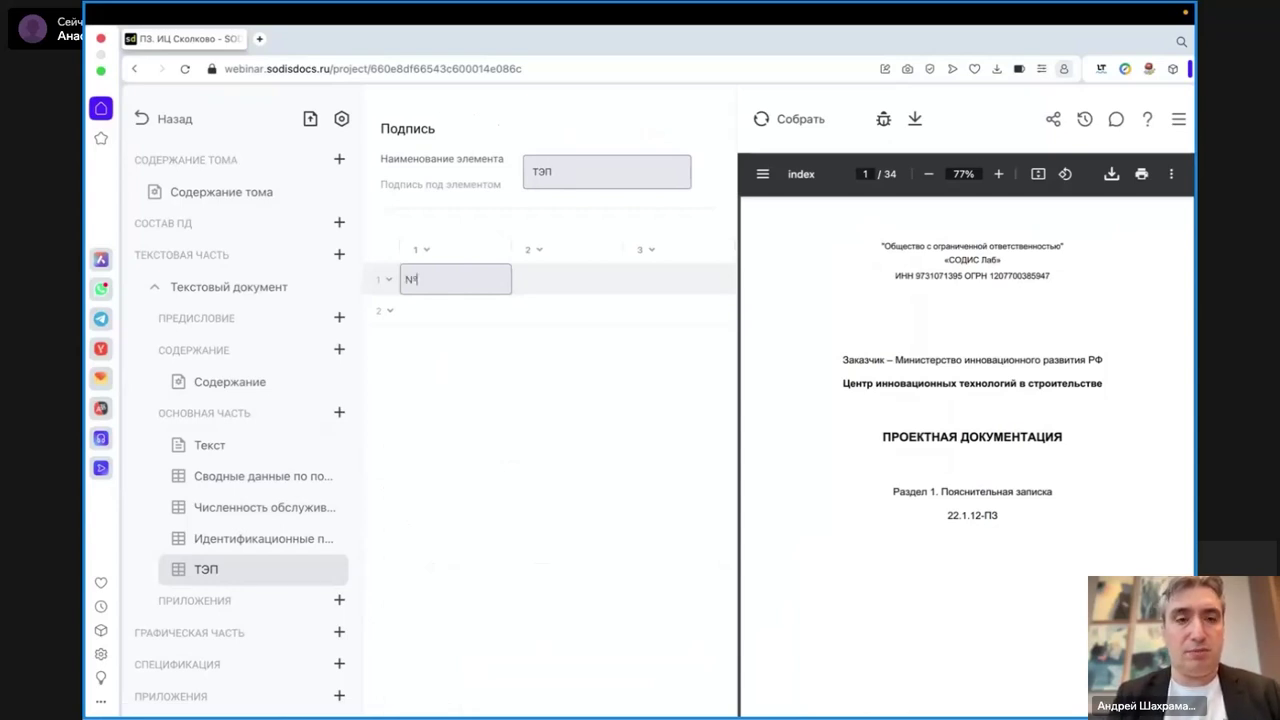
pyautogui.click(543, 278)
pyautogui.write('Наименование')
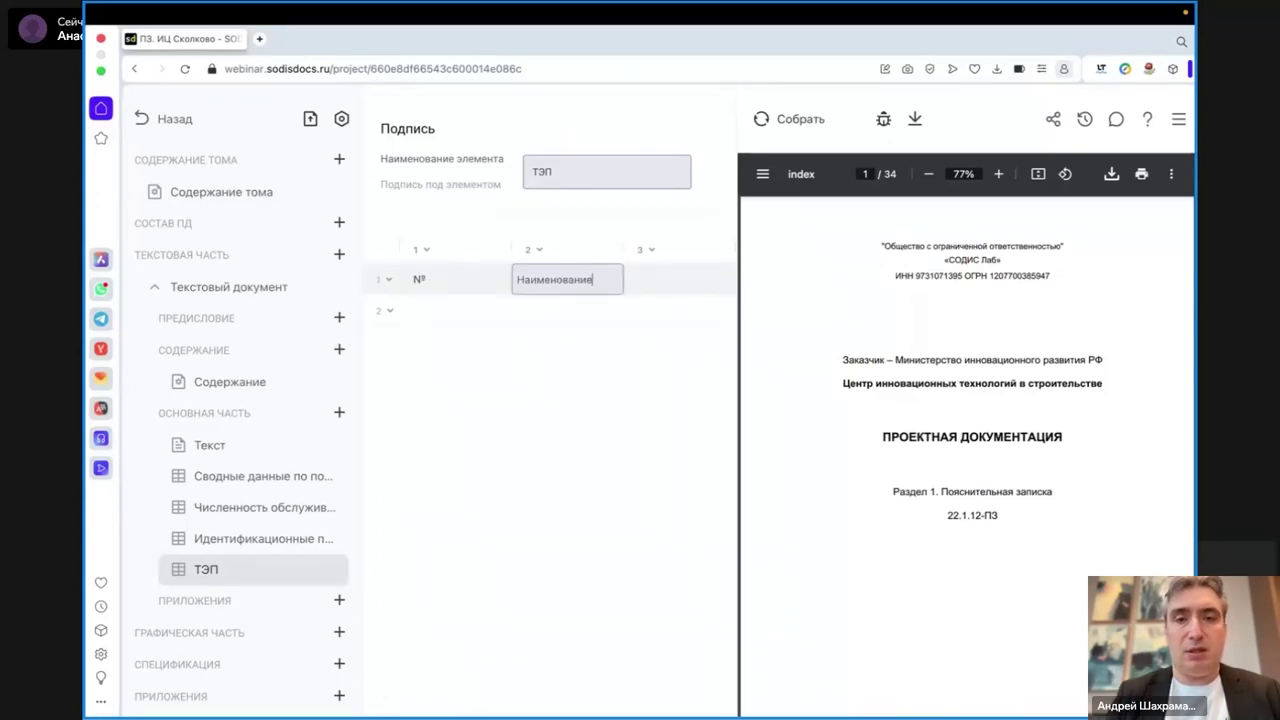
pyautogui.click(674, 280)
pyautogui.write('Х')
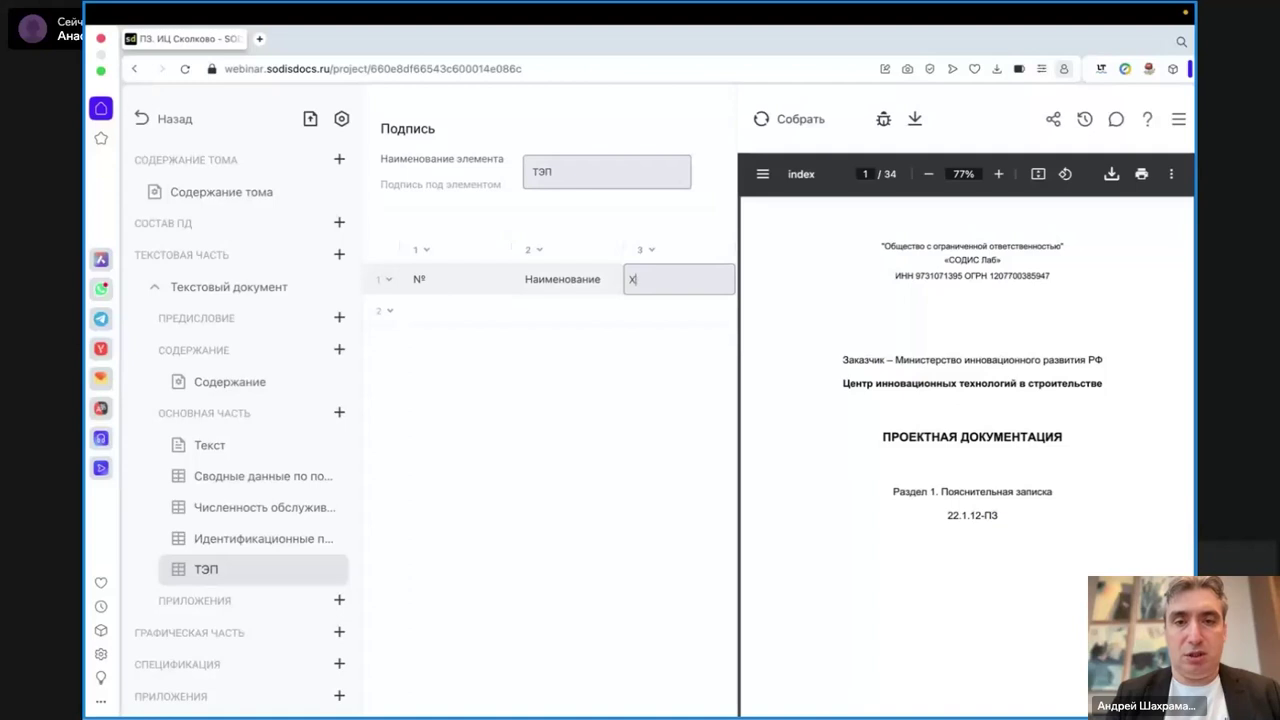
pyautogui.write('начение')
# - Fill row 1 with Площадь 10000, then add row 2 with Этажность 5
pyautogui.click(477, 311)
pyautogui.write('1')
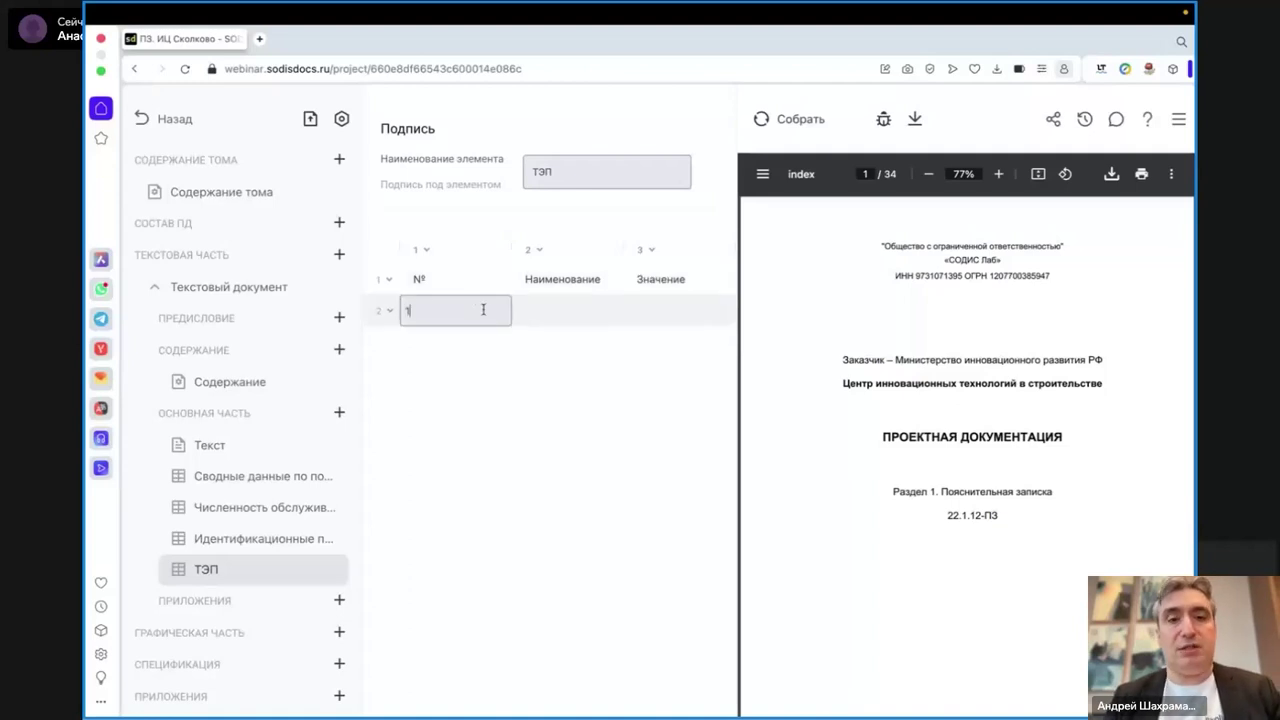
pyautogui.click(537, 315)
pyautogui.write('Площадь')
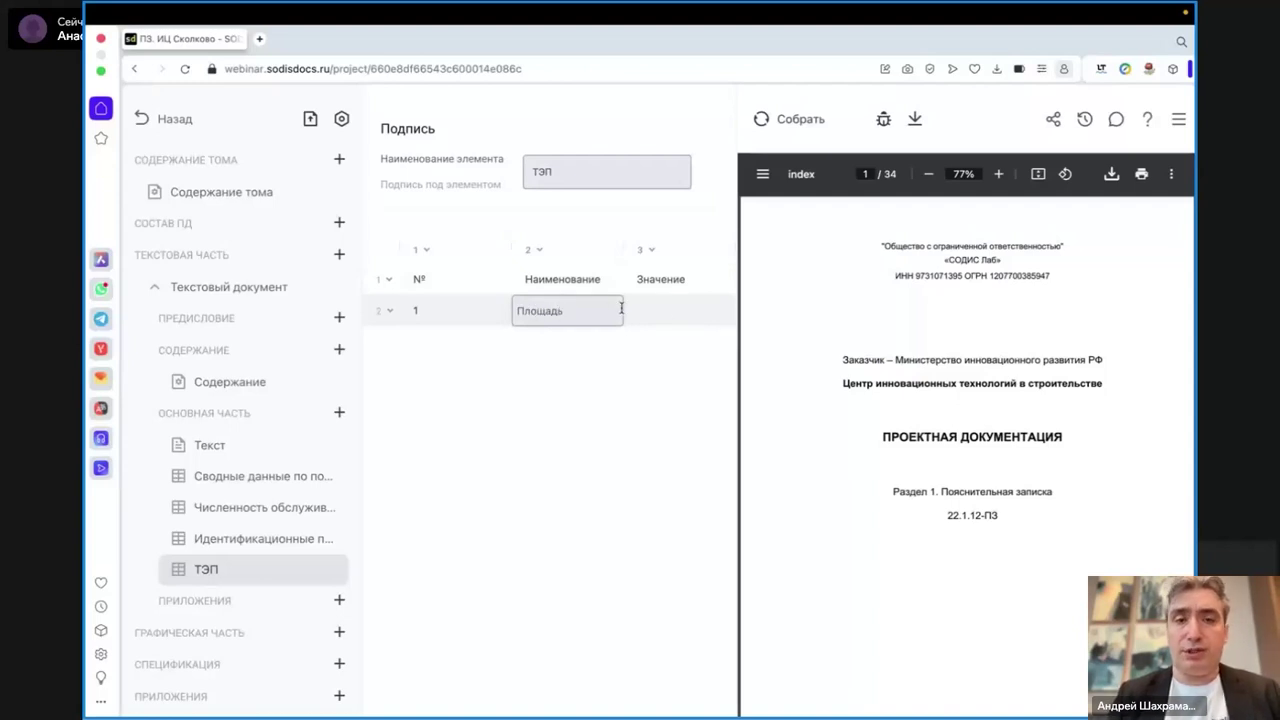
pyautogui.click(662, 312)
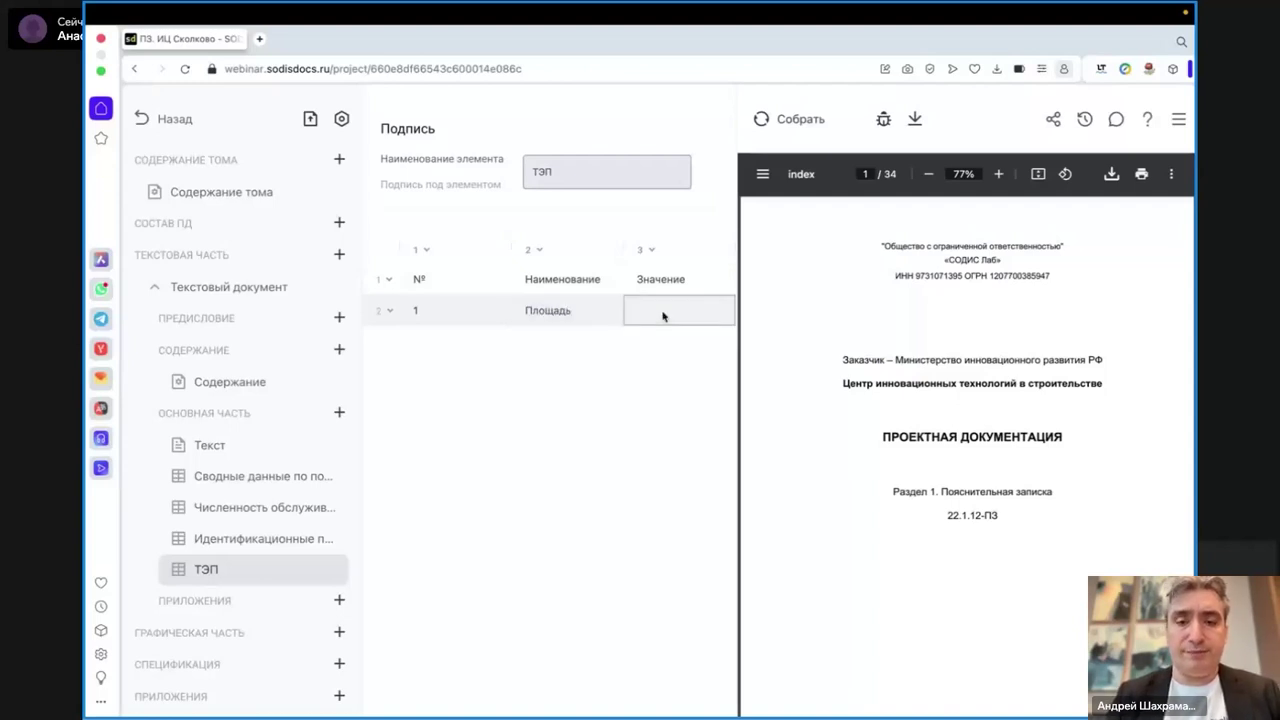
pyautogui.write('10000')
pyautogui.click(391, 310)
pyautogui.click(391, 310)
pyautogui.click(401, 375)
pyautogui.write('2')
pyautogui.click(547, 337)
pyautogui.write('Этажность')
pyautogui.click(660, 336)
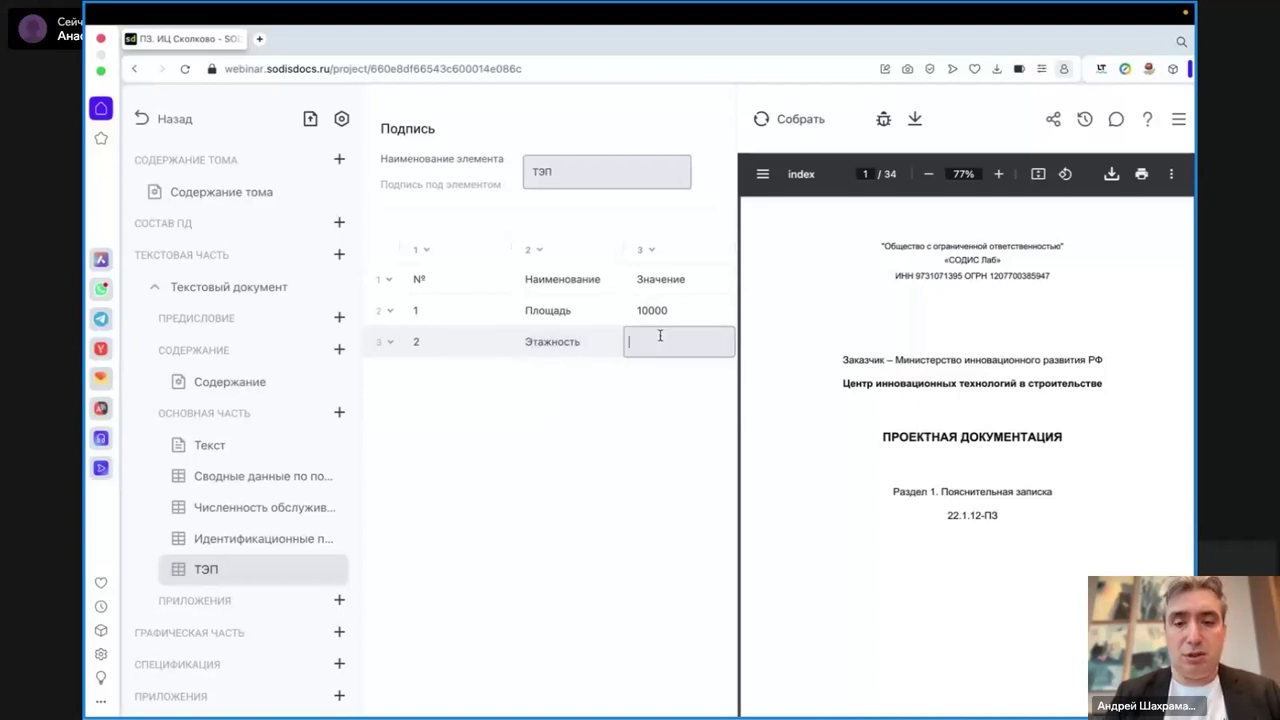
pyautogui.write('5')
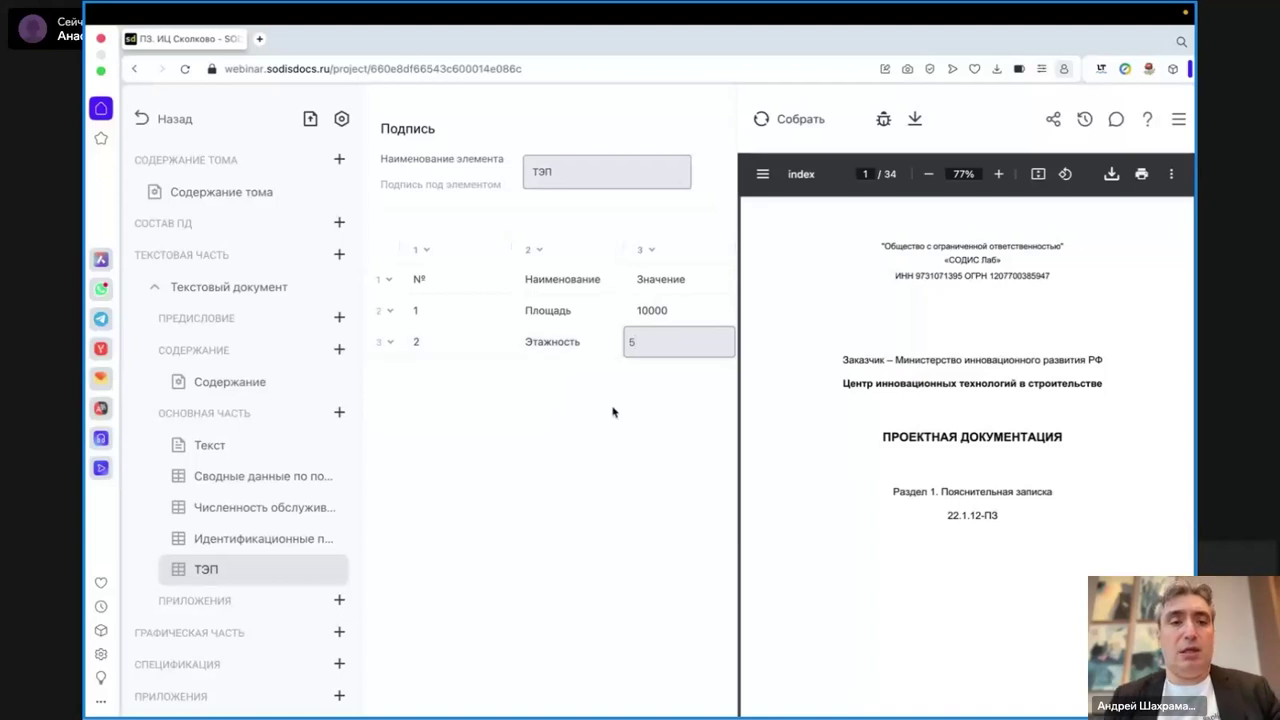
# - In the Текст section, open blank lines after line 125
pyautogui.click(207, 445)
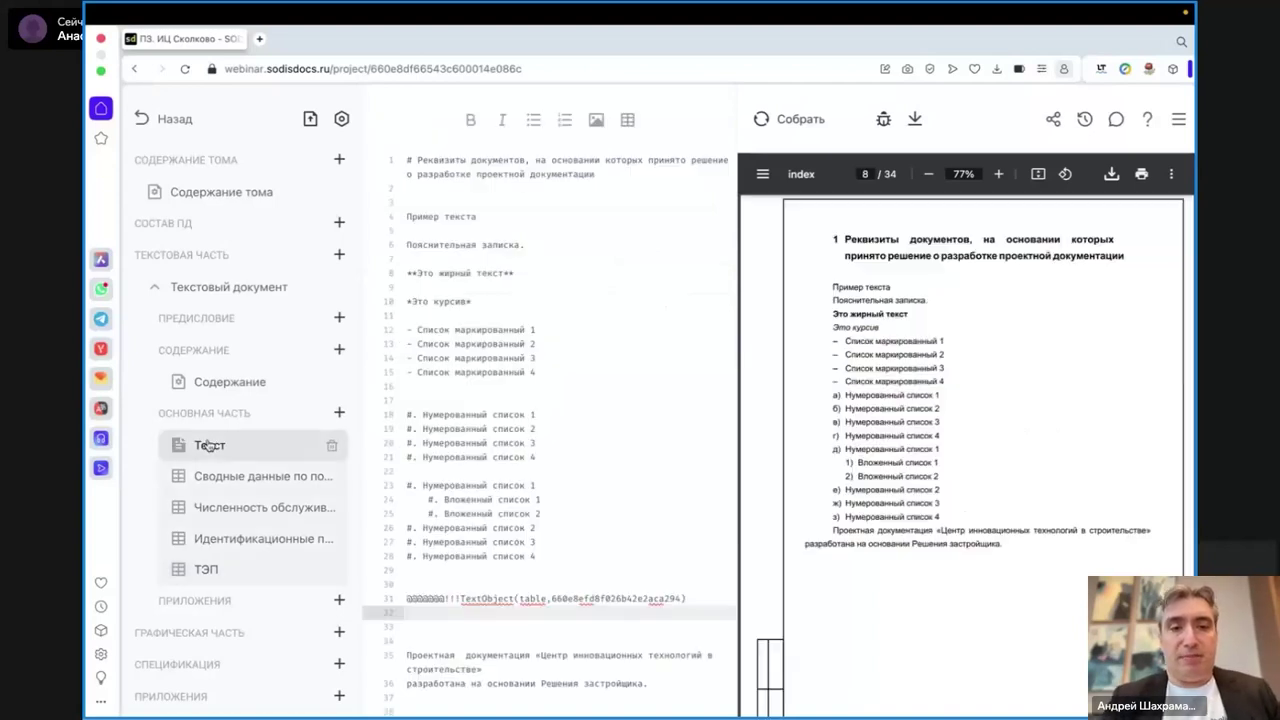
pyautogui.scroll(-1, 190, 540)
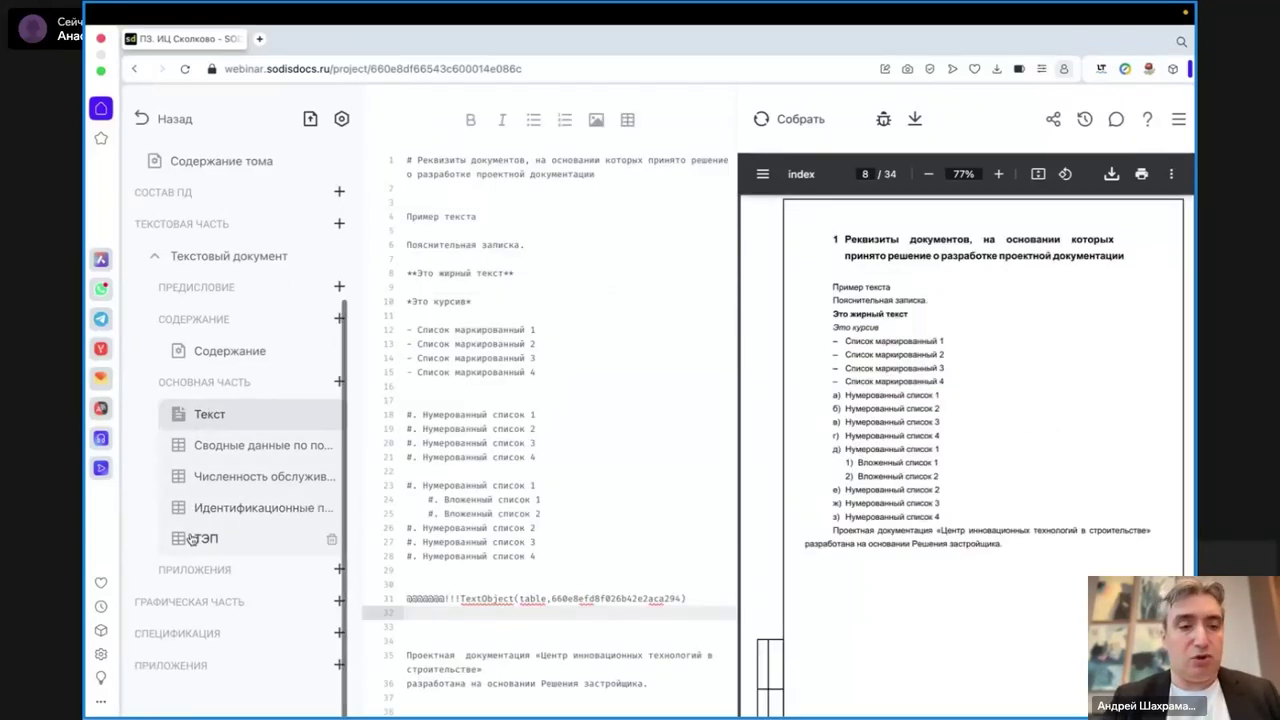
pyautogui.scroll(-10, 443, 546)
pyautogui.scroll(-5, 443, 548)
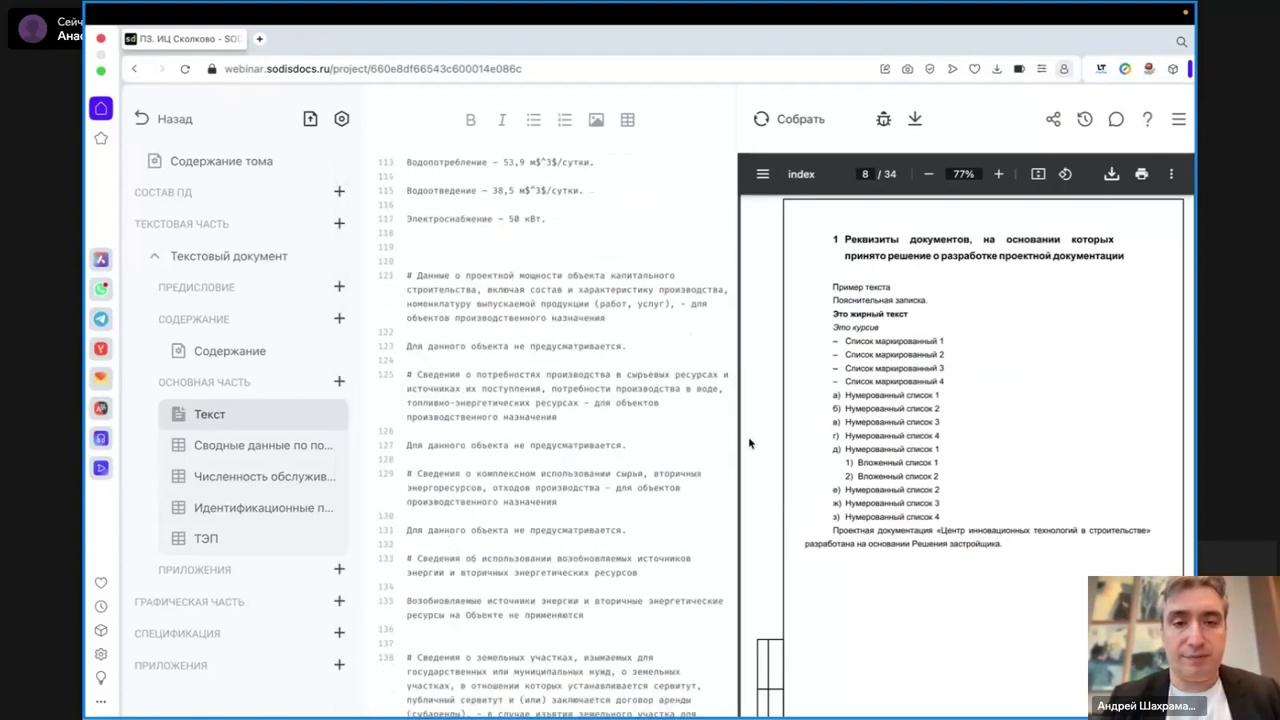
pyautogui.click(601, 410)
pyautogui.press('Return')
pyautogui.press('Return')
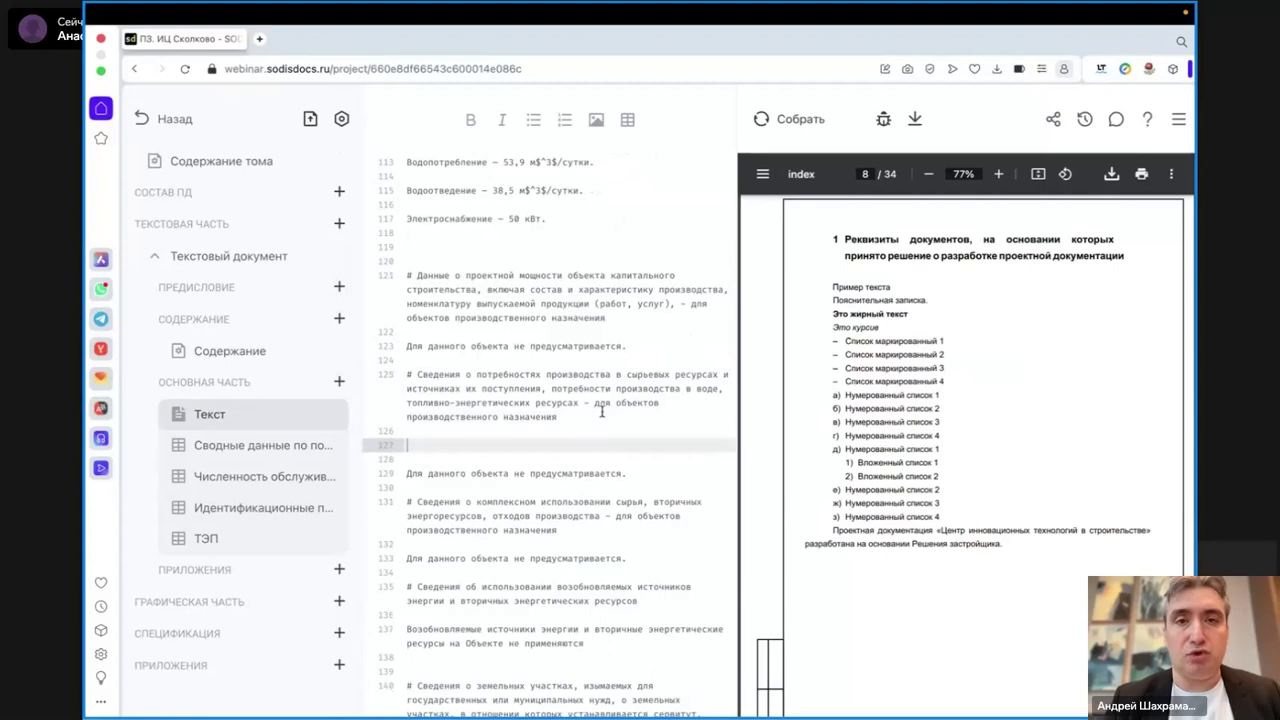
# - Insert Рис.jpg captioned 'Вид объекта' there and rebuild the PDF
pyautogui.click(596, 120)
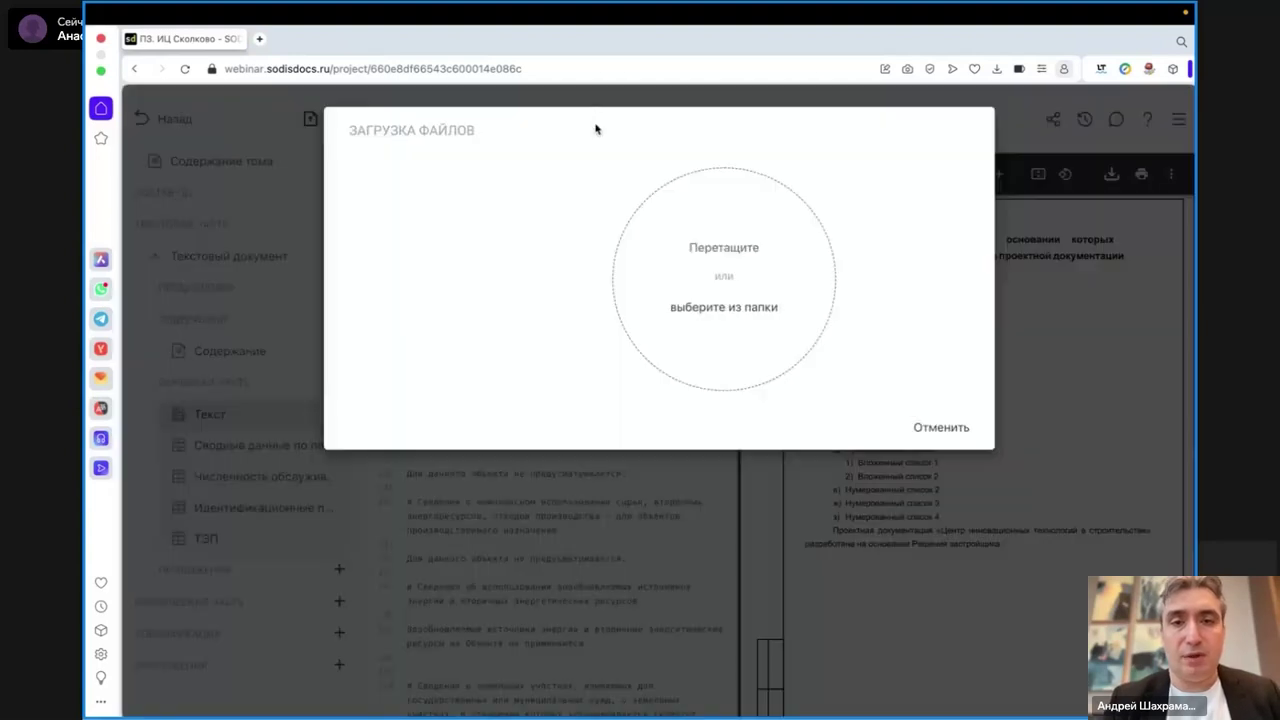
pyautogui.click(726, 337)
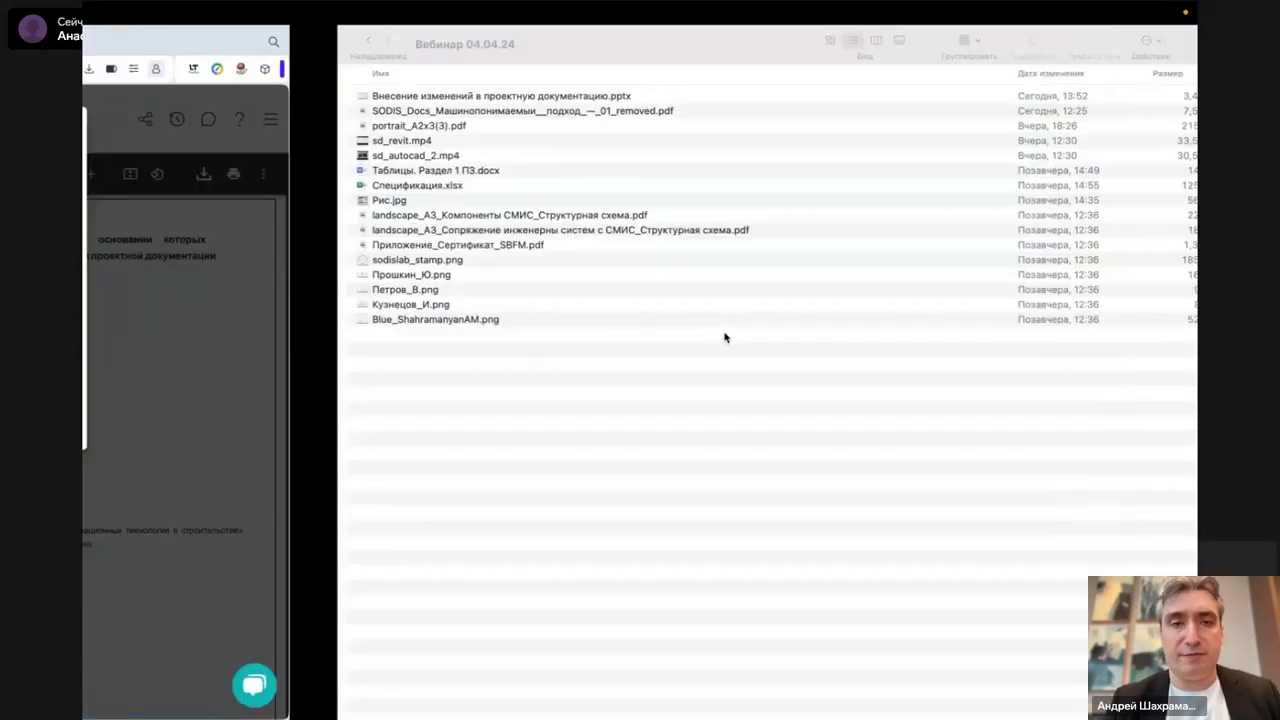
pyautogui.moveTo(127, 202); pyautogui.dragTo(754, 260)
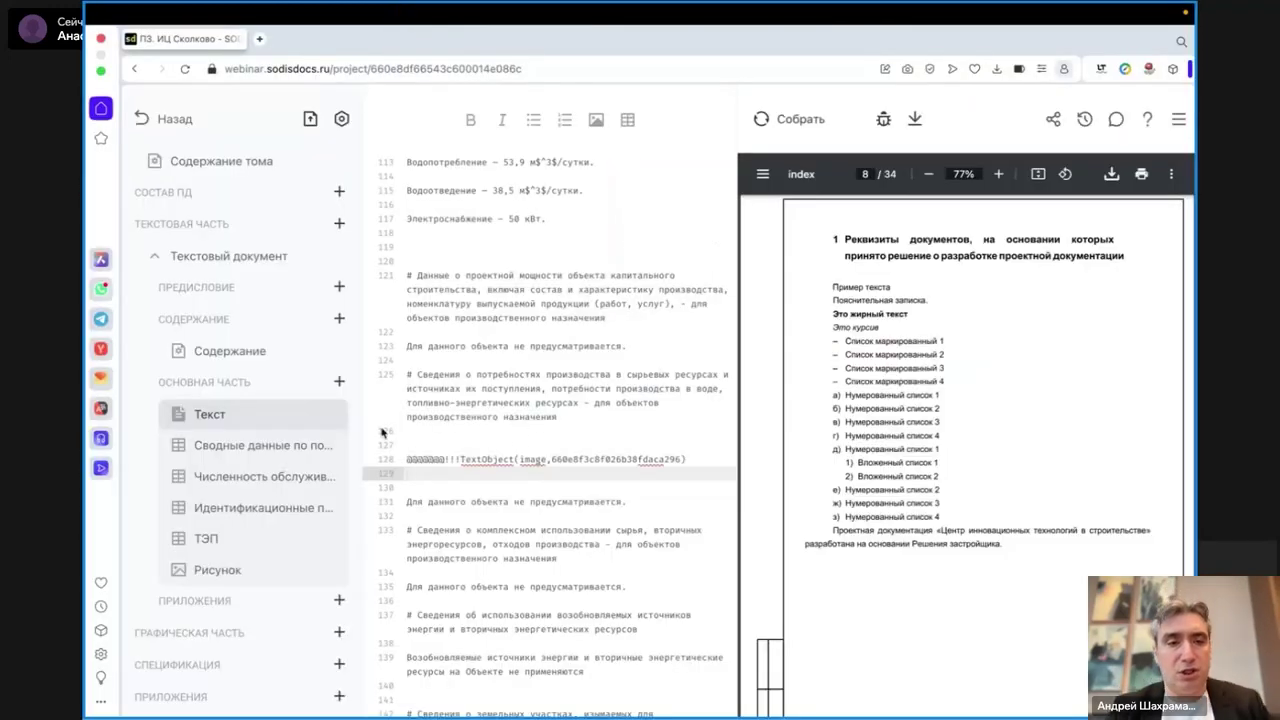
pyautogui.click(228, 576)
pyautogui.click(1080, 178)
pyautogui.write('Вид объекта')
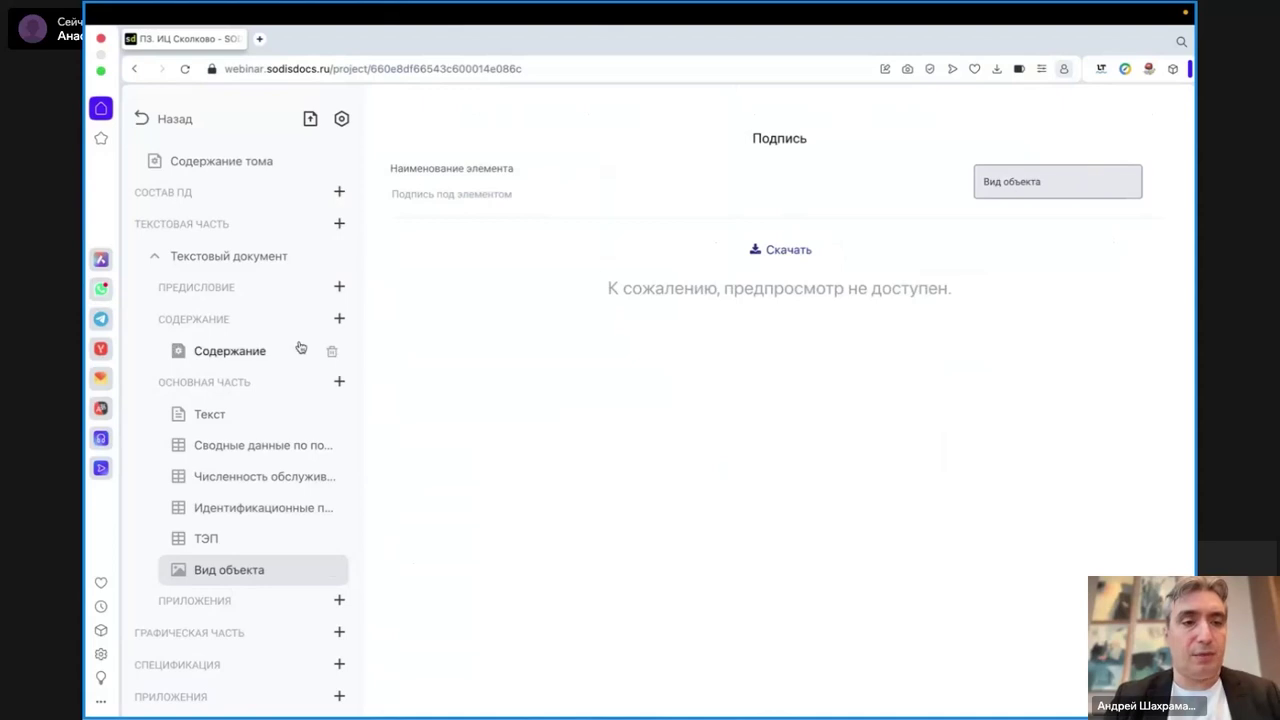
pyautogui.click(232, 414)
pyautogui.click(805, 119)
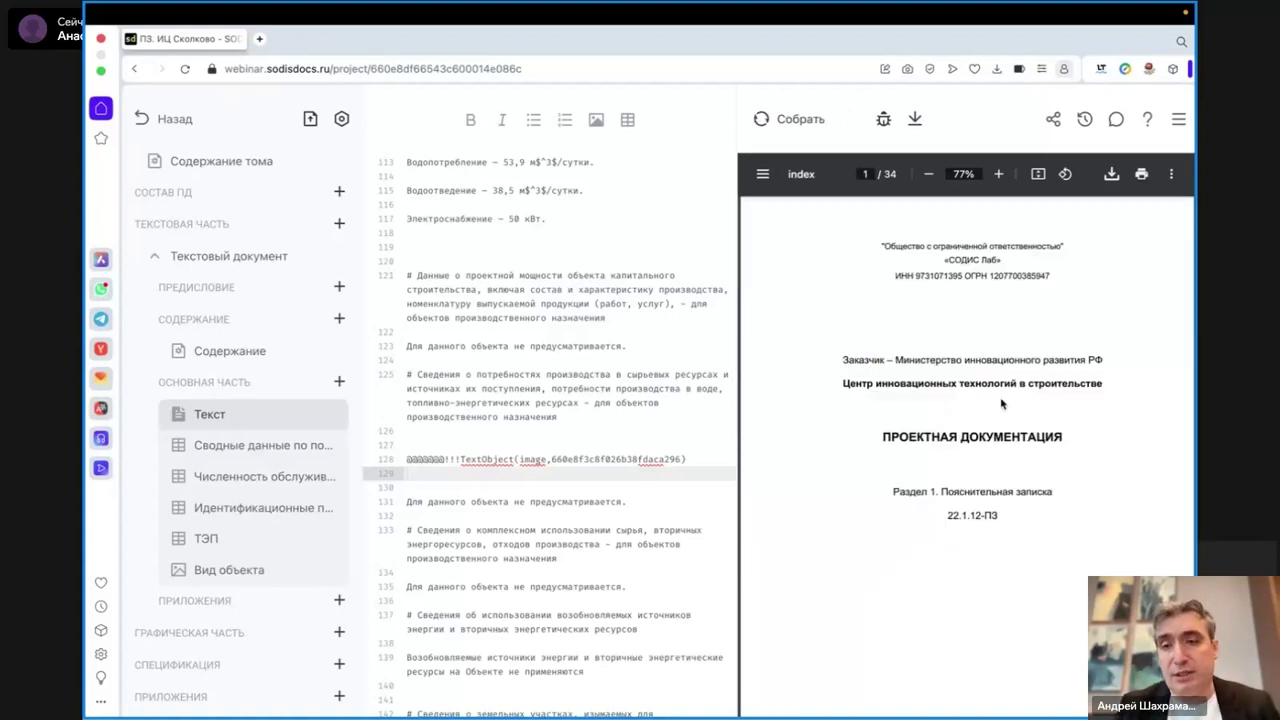
# - Scroll the PDF preview down to page 14, showing 'Рисунок 1 — Вид объекта'
pyautogui.scroll(-15, 1001, 403)
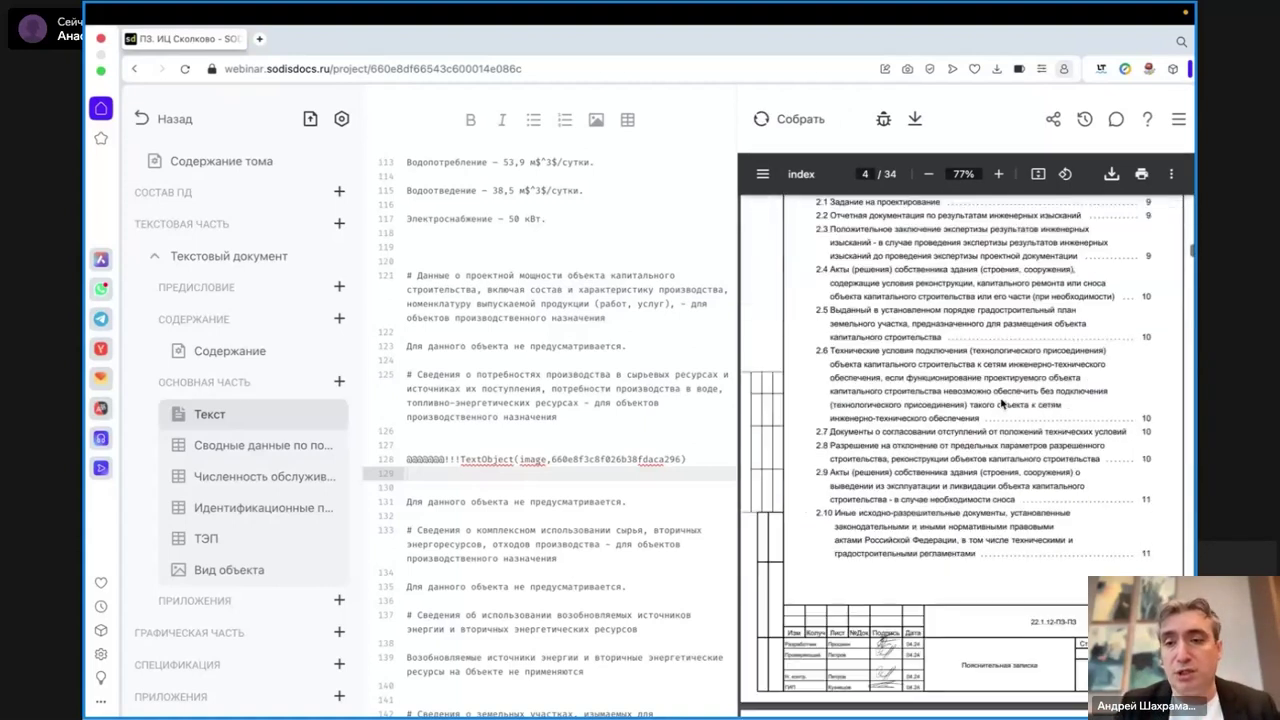
pyautogui.scroll(-15, 1001, 403)
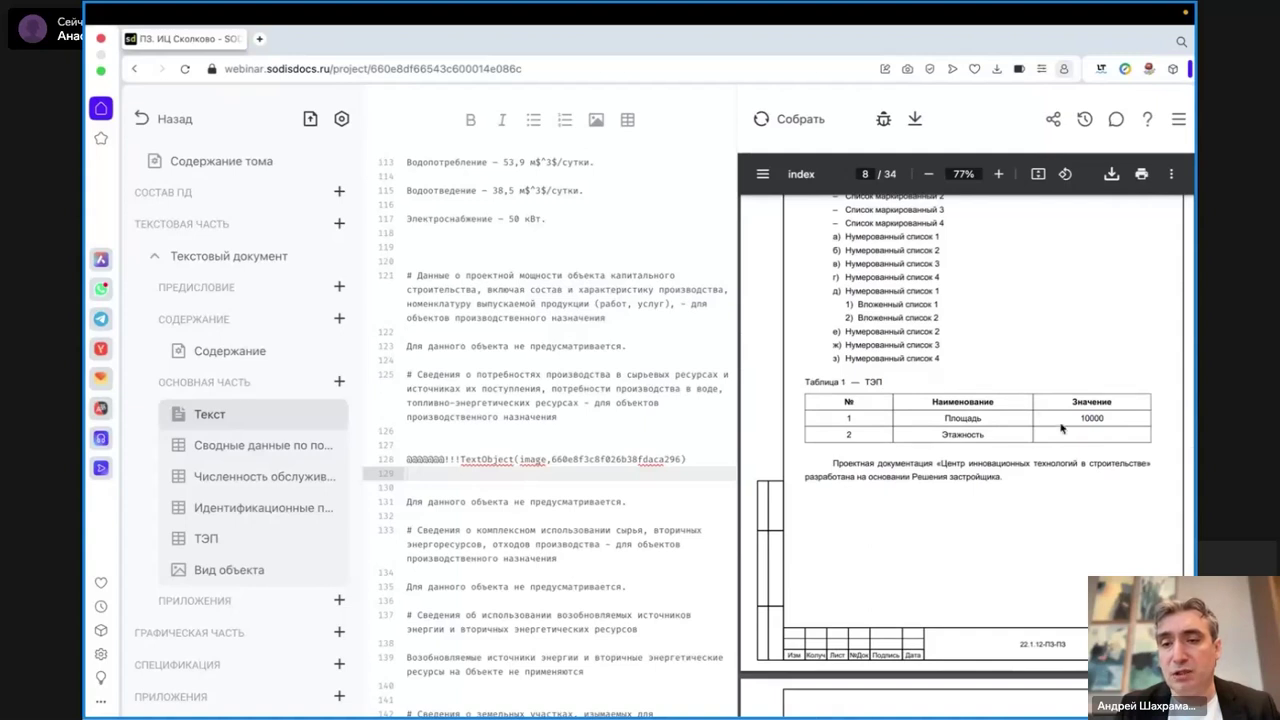
pyautogui.scroll(-8, 1062, 428)
pyautogui.scroll(-15, 1062, 428)
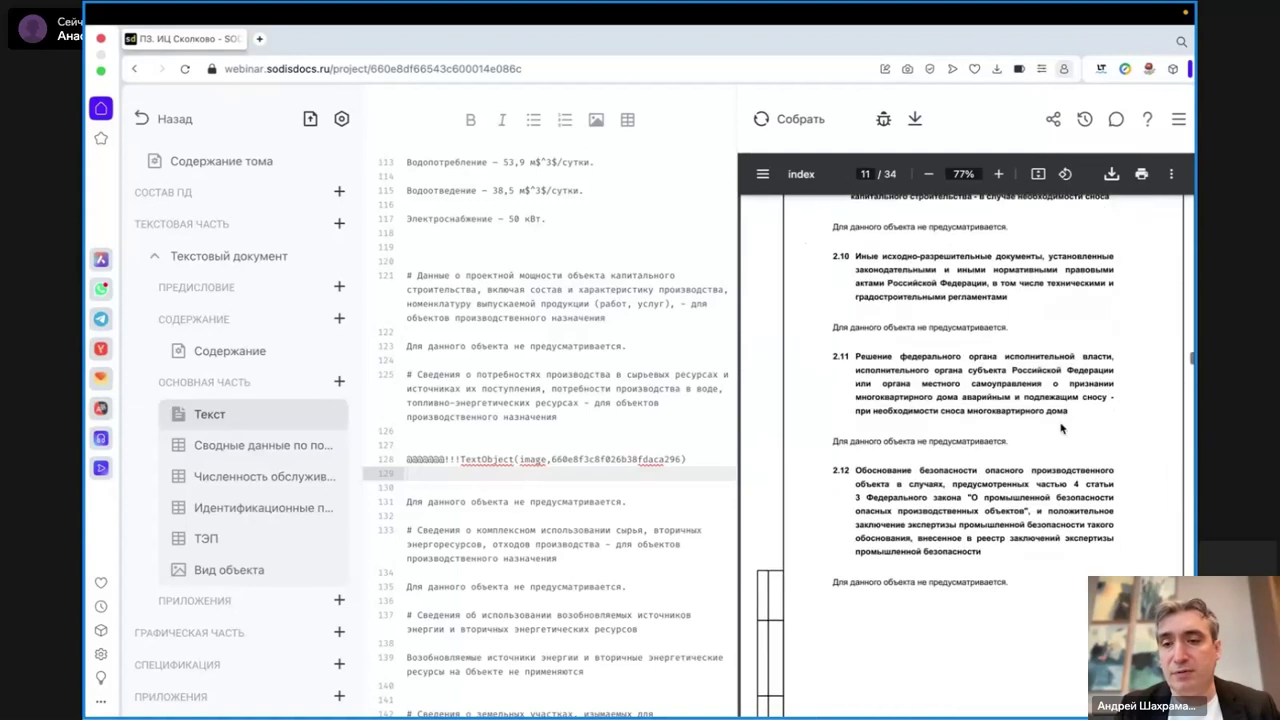
pyautogui.scroll(-10, 1062, 428)
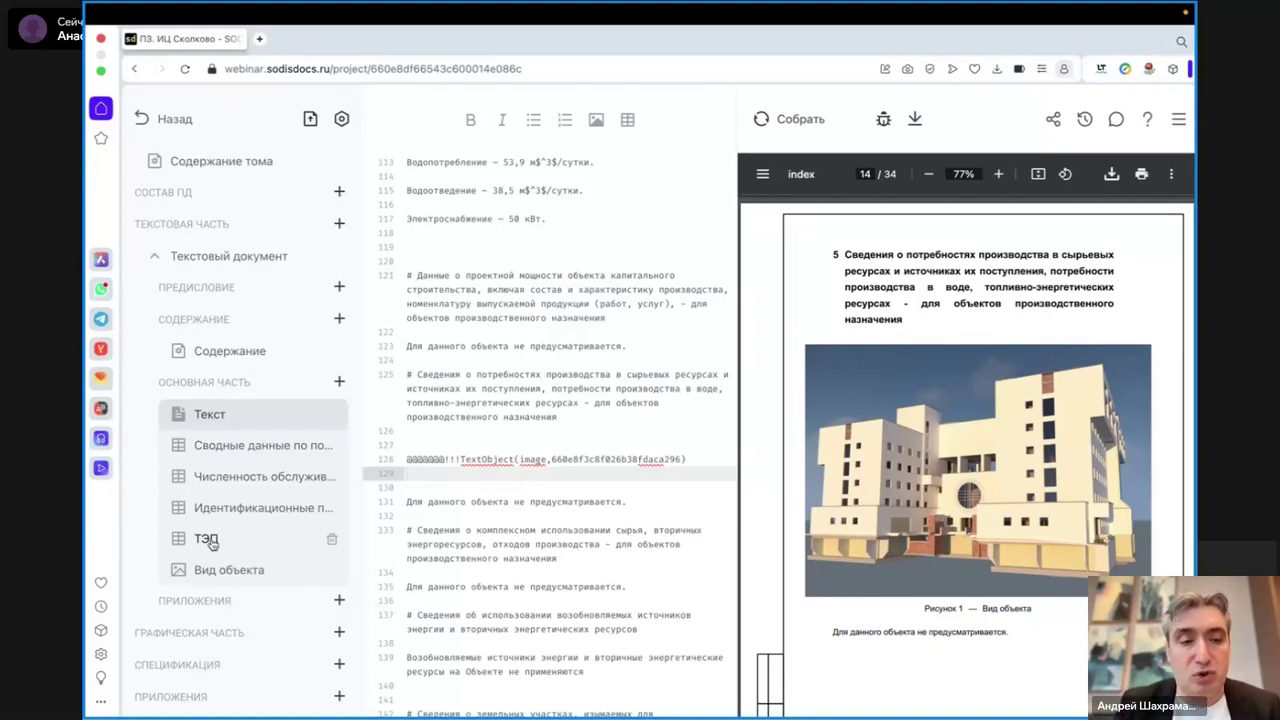
pyautogui.click(203, 541)
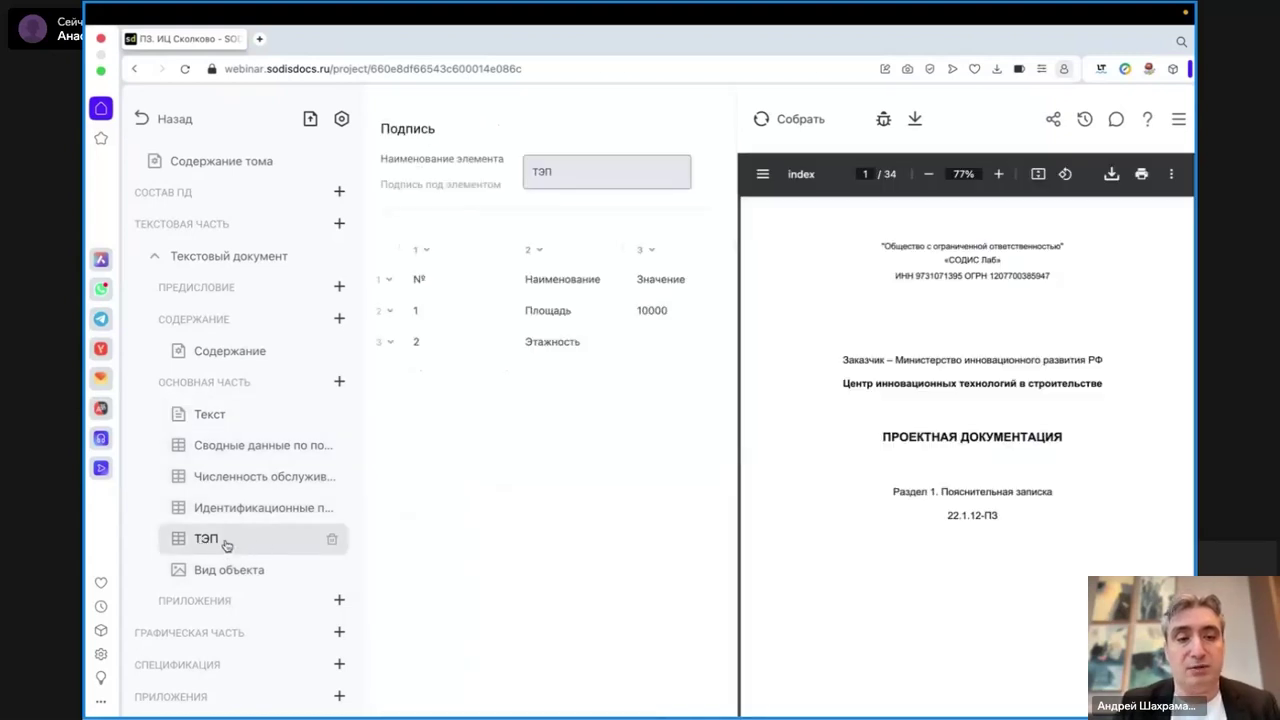
pyautogui.rightClick(226, 544)
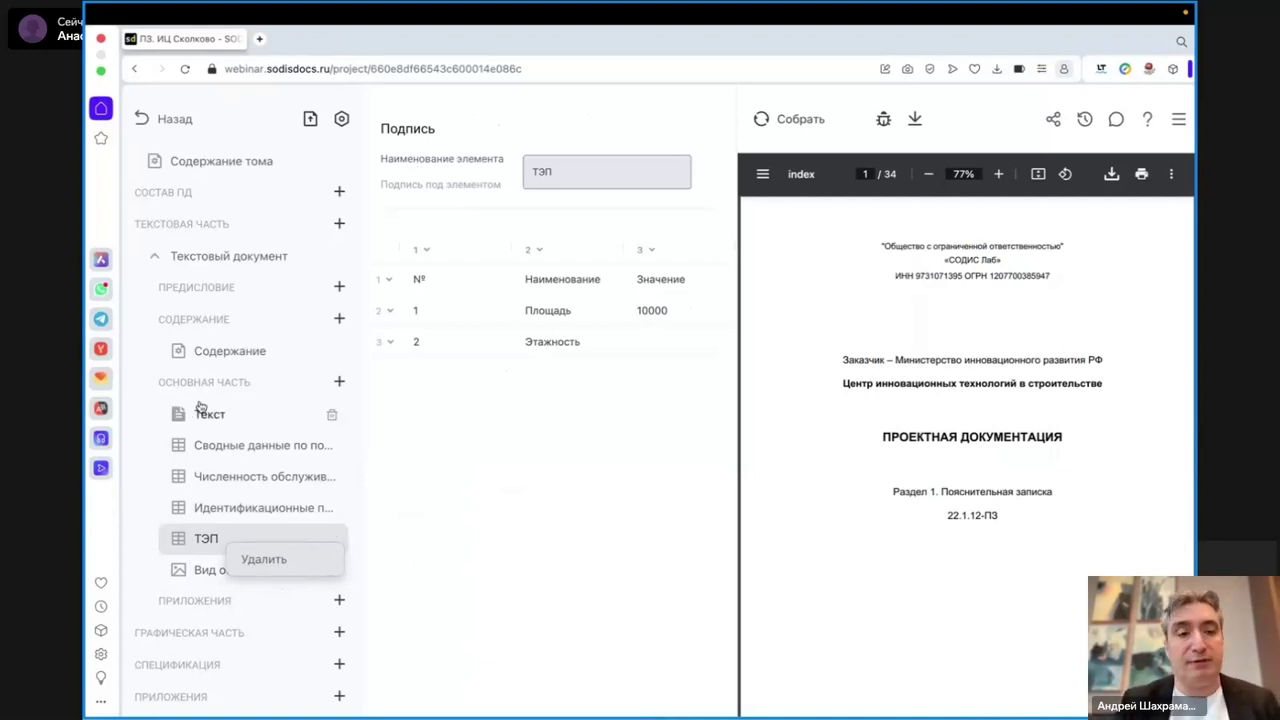
pyautogui.click(209, 419)
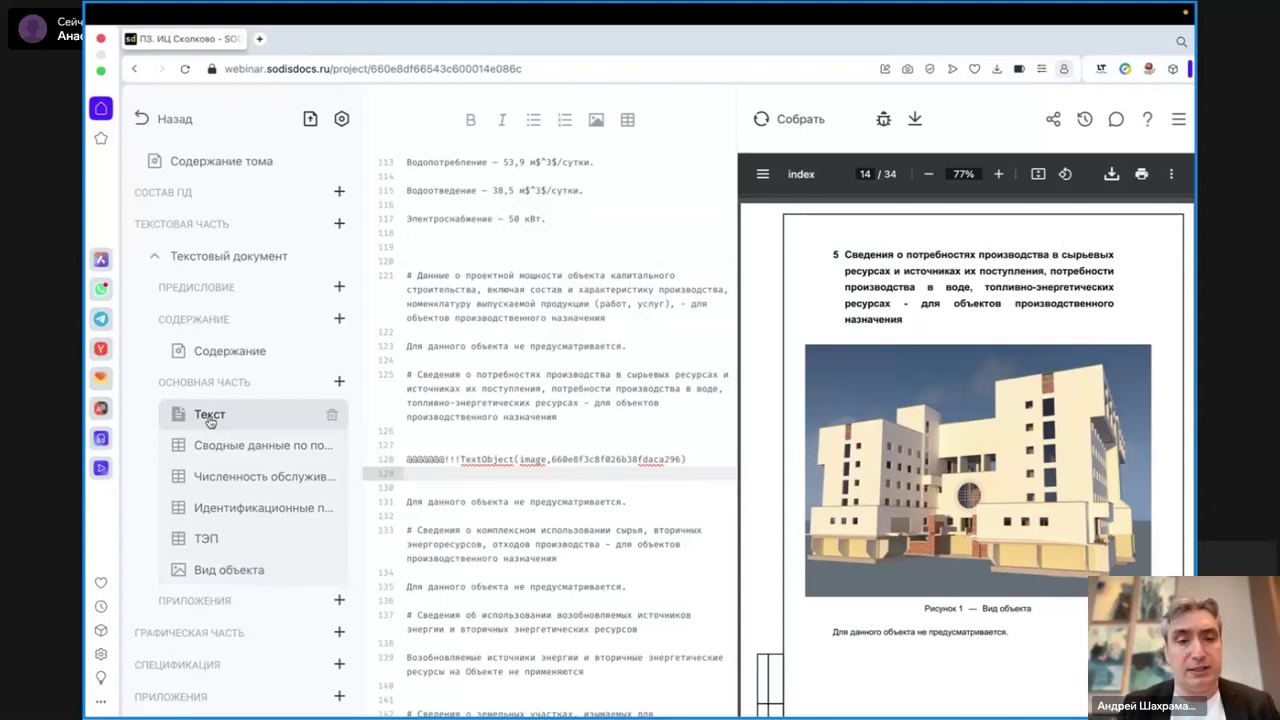
pyautogui.scroll(-1, 235, 465)
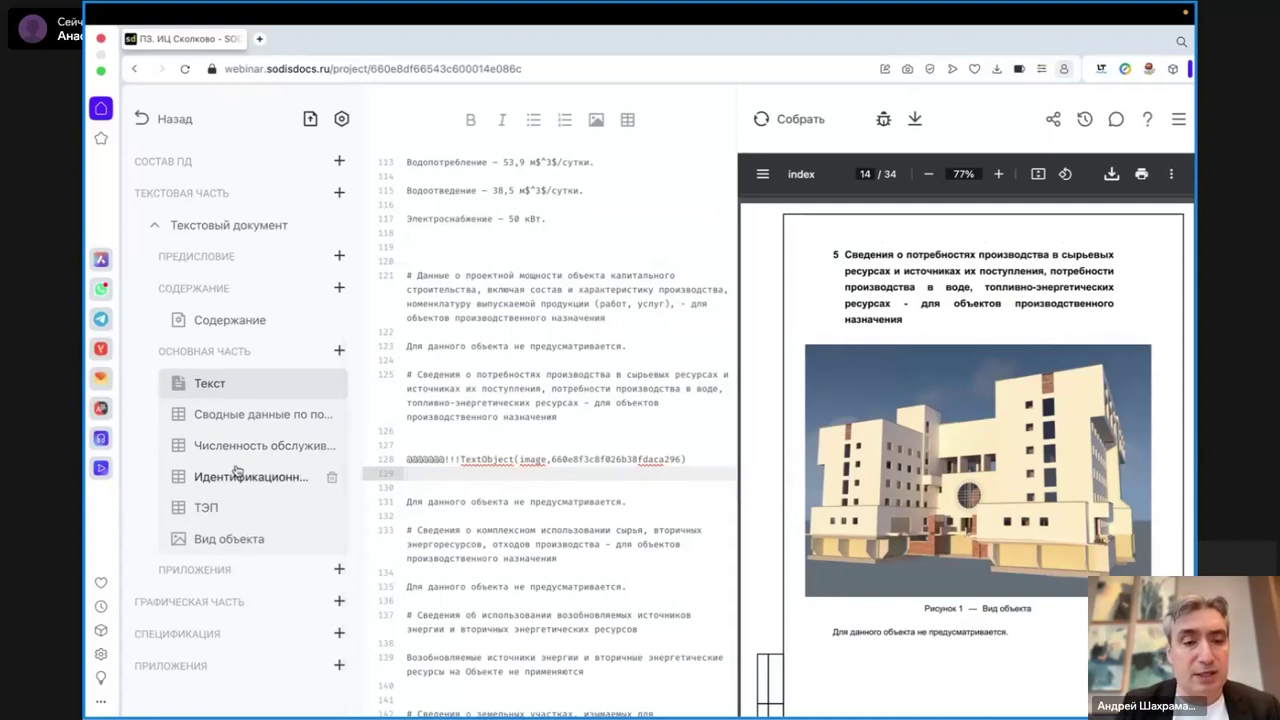
# - Upload landscape_A3_Компоненты СМИС_Структурная схема.pdf as a new Чертеж and open its settings
pyautogui.click(339, 604)
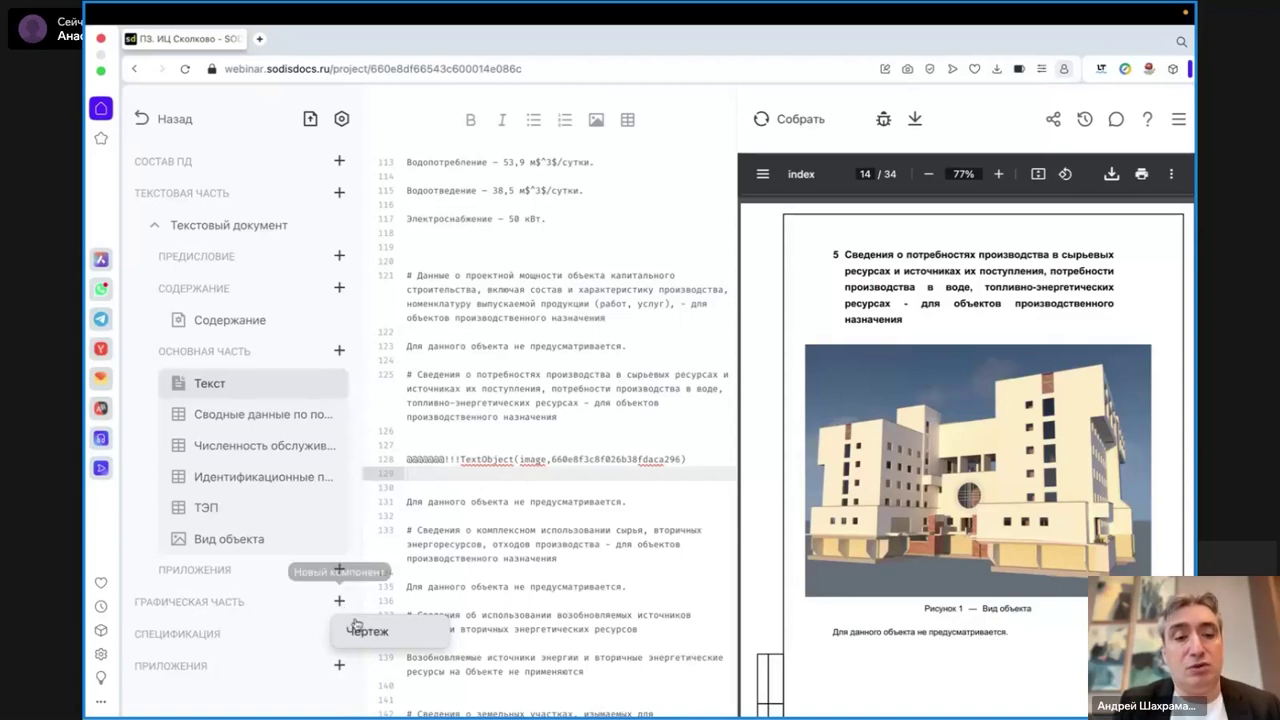
pyautogui.click(363, 632)
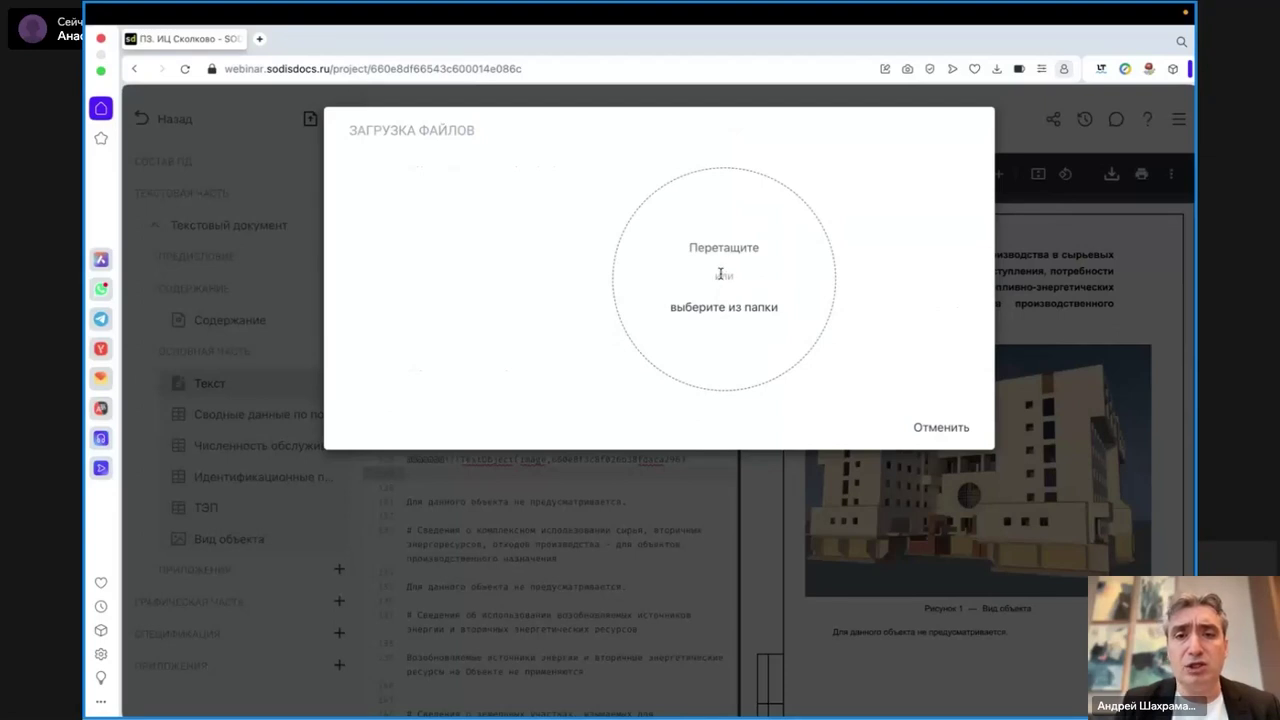
pyautogui.click(761, 307)
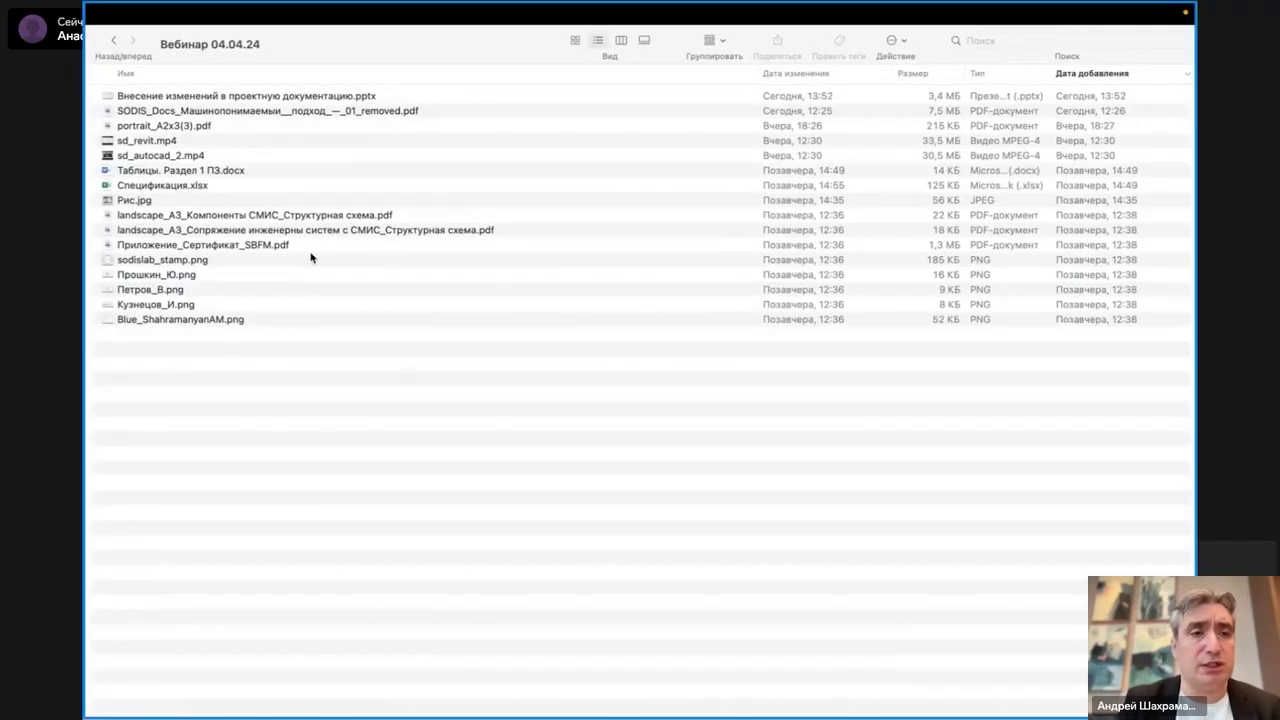
pyautogui.click(316, 233)
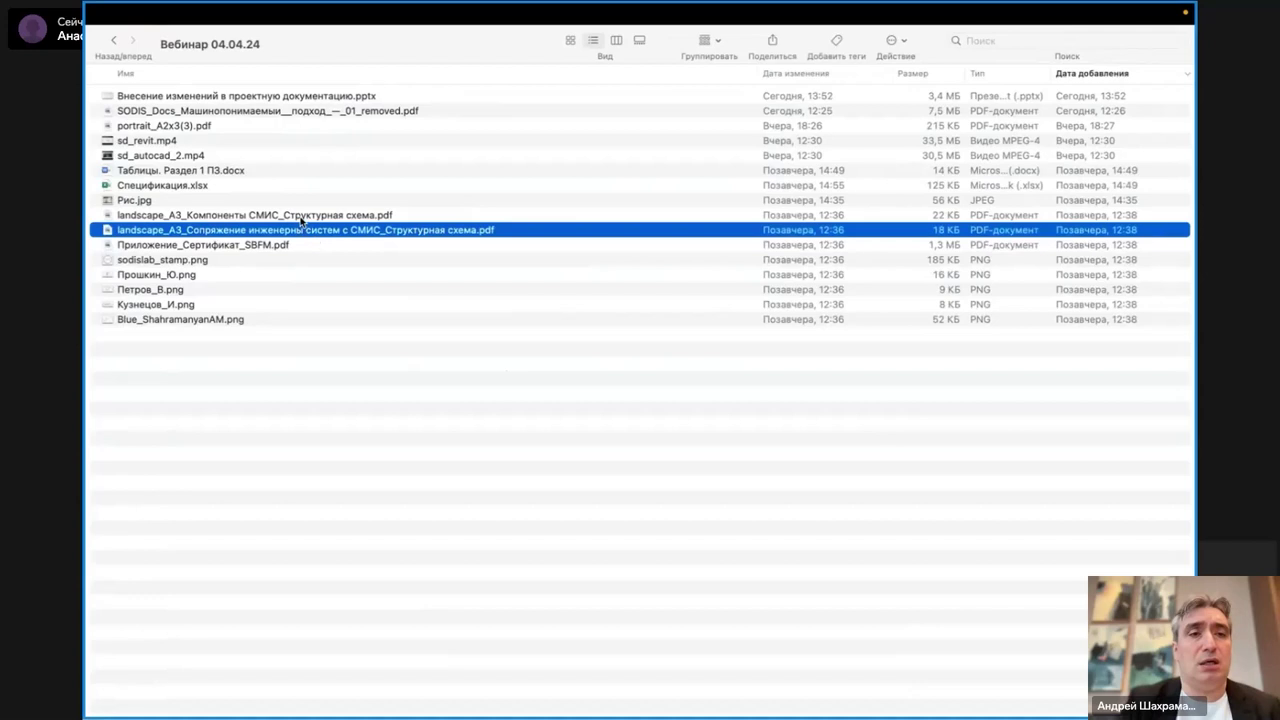
pyautogui.click(305, 219)
pyautogui.moveTo(345, 218); pyautogui.dragTo(760, 275)
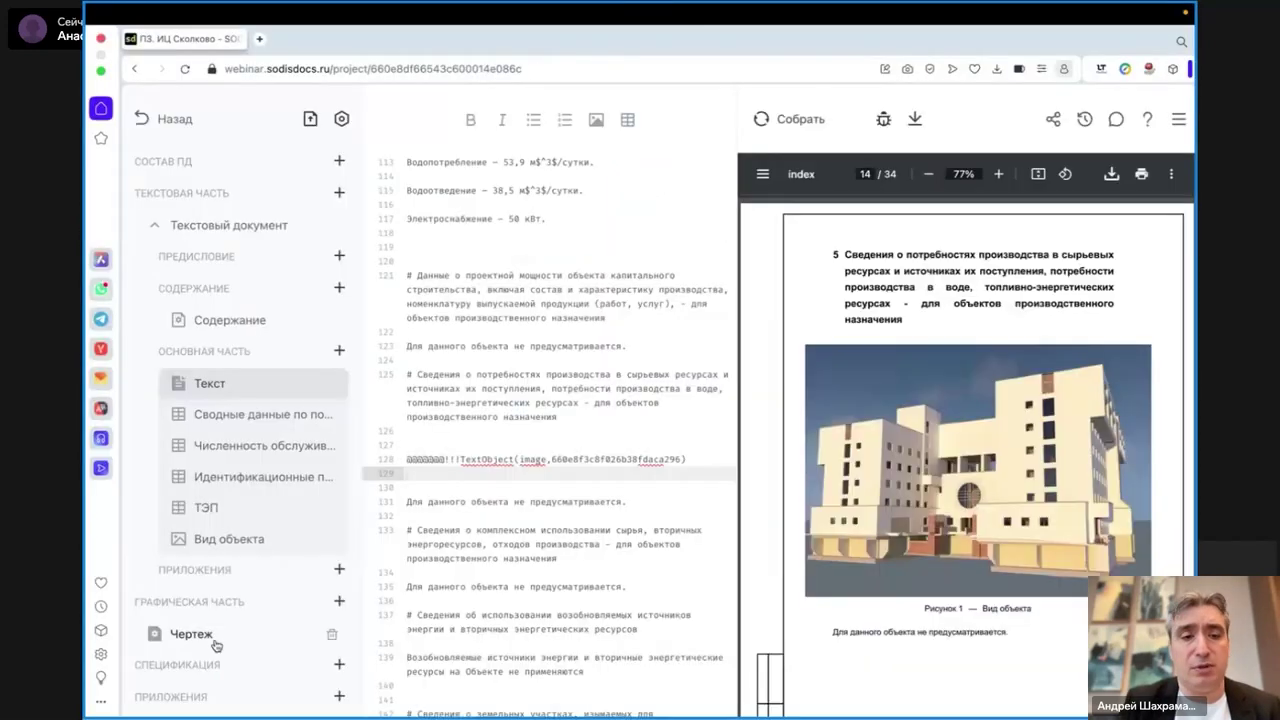
pyautogui.click(182, 634)
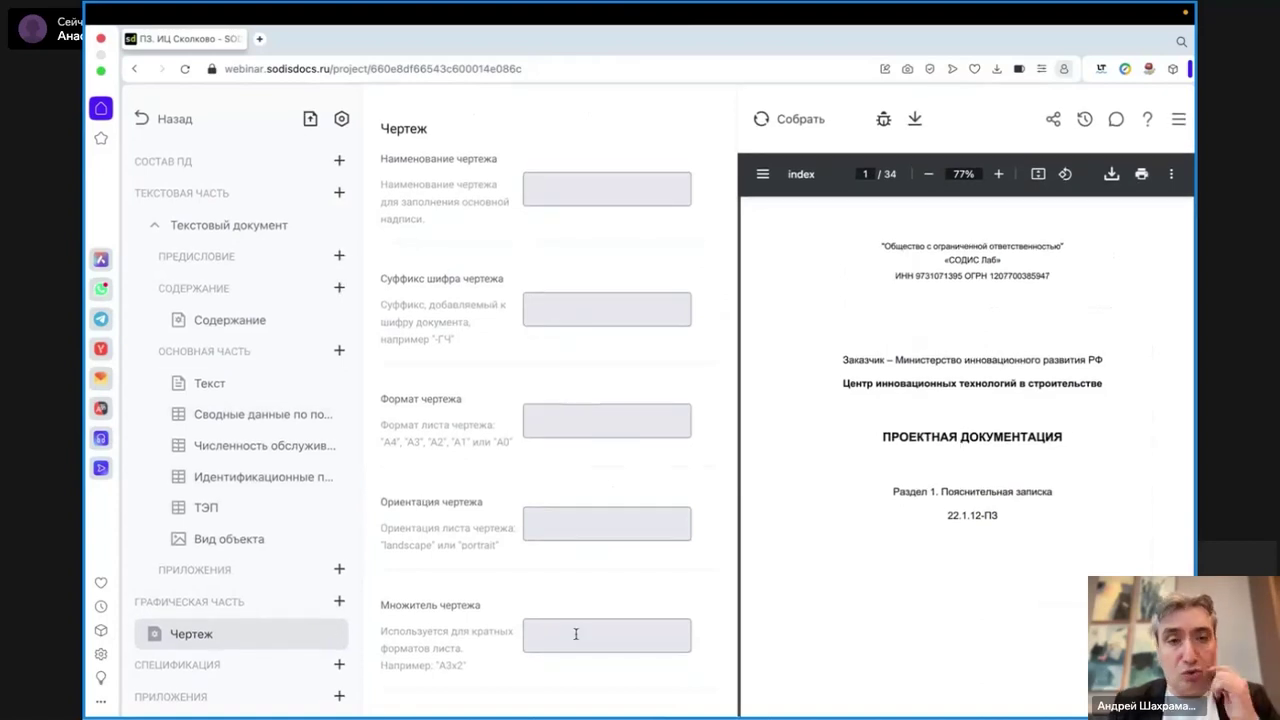
# - Give the drawing format A3, landscape orientation, suffix -ГЧ and name Схема1
pyautogui.doubleClick(413, 441)
pyautogui.hotkey('ctrl', 'c')
pyautogui.click(566, 411)
pyautogui.hotkey('ctrl', 'v')
pyautogui.doubleClick(396, 544)
pyautogui.hotkey('ctrl', 'c')
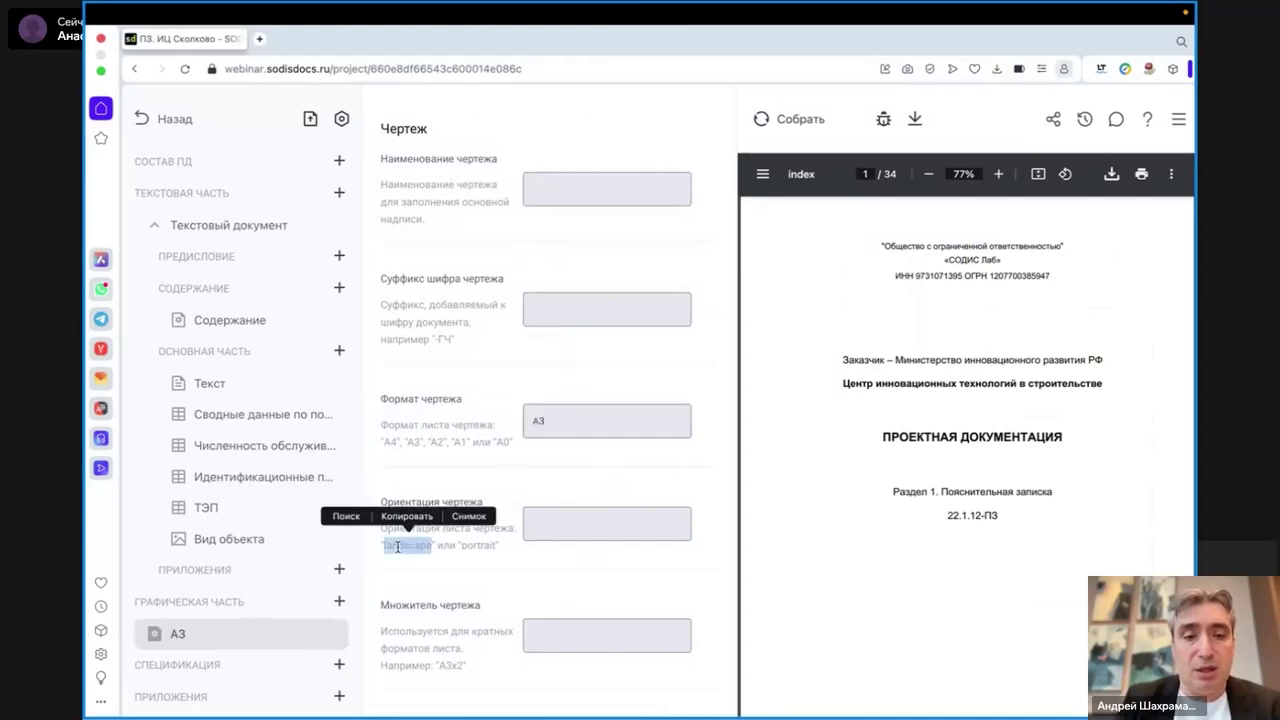
pyautogui.click(564, 524)
pyautogui.hotkey('ctrl', 'v')
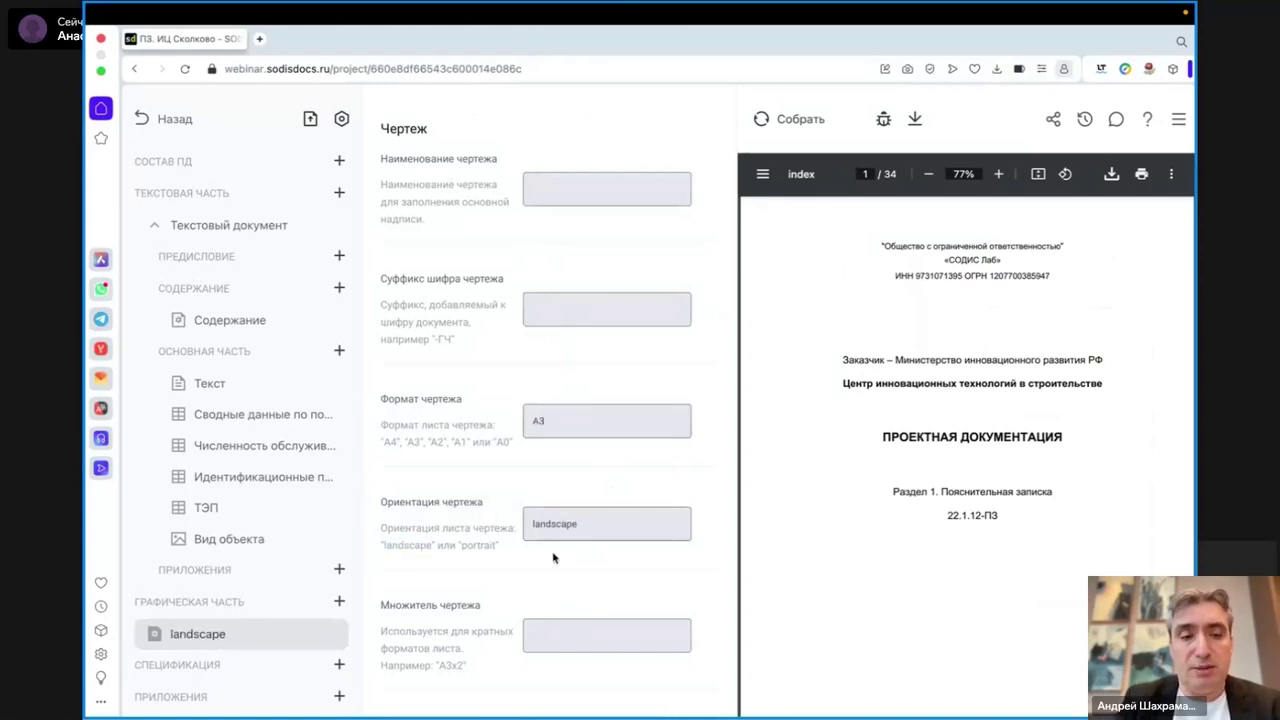
pyautogui.click(539, 307)
pyautogui.write('-ГЧ')
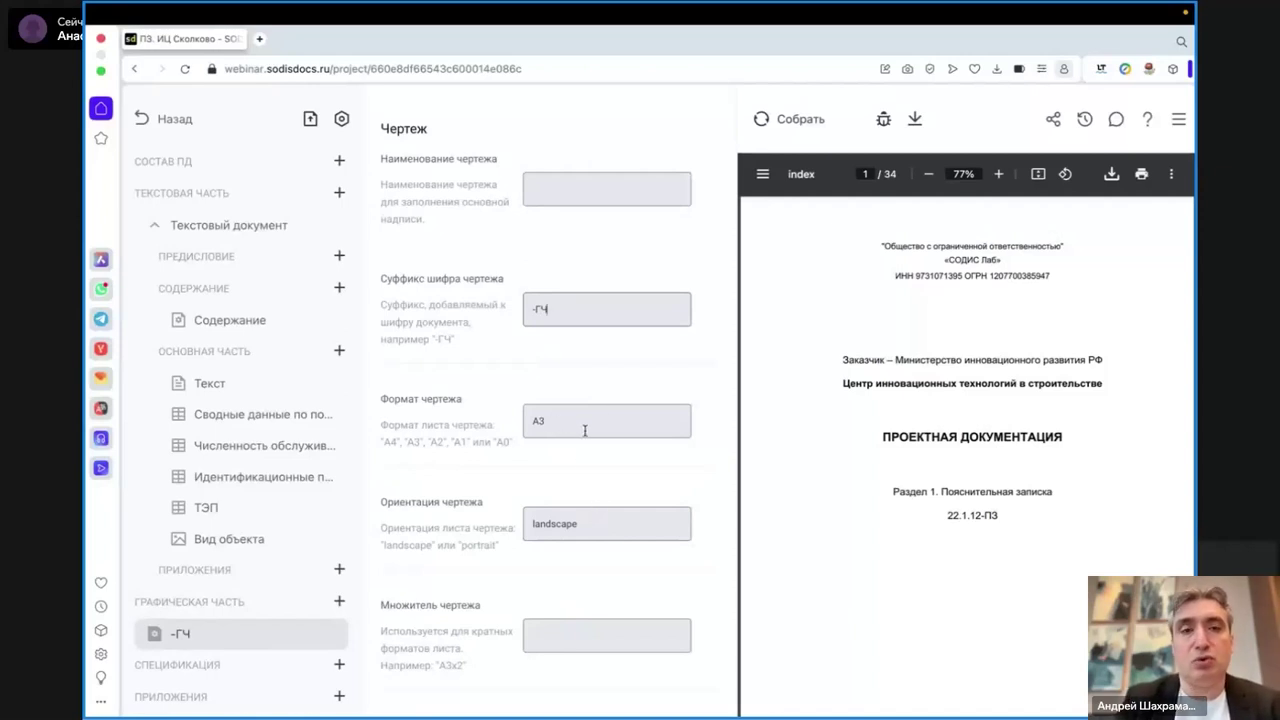
pyautogui.click(541, 191)
pyautogui.write('Схема')
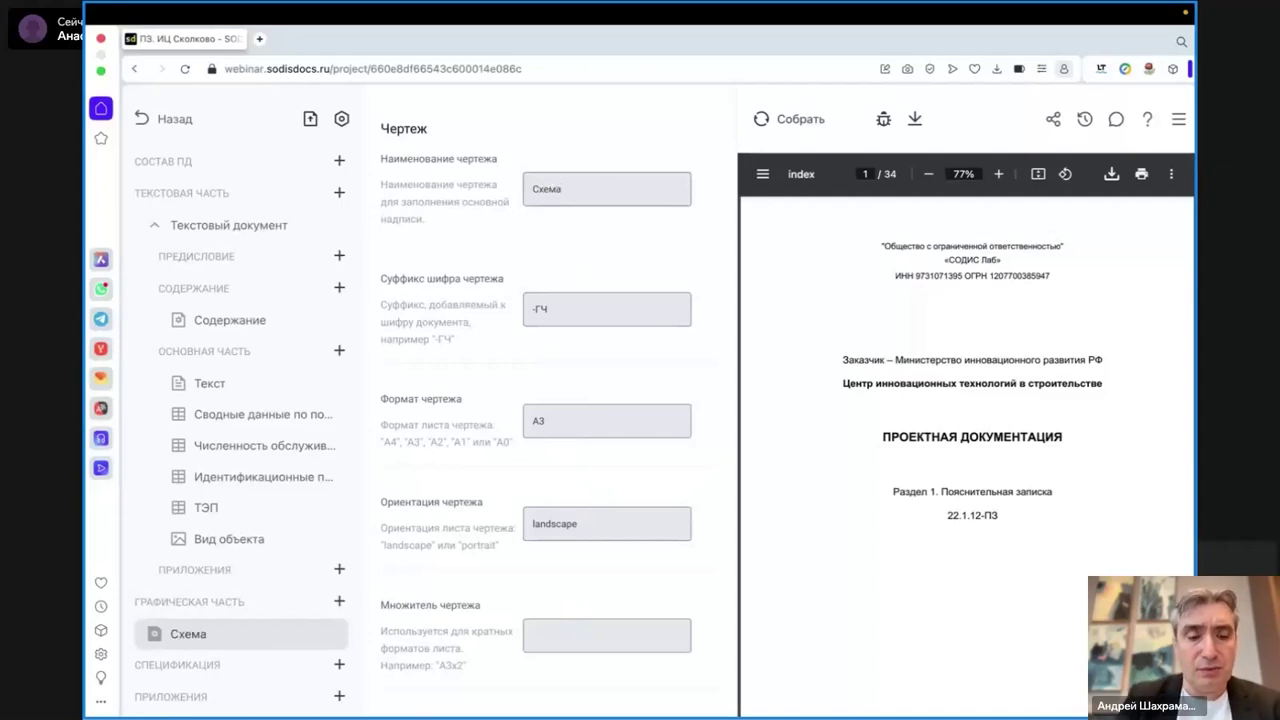
pyautogui.write('1')
# - Add a second Чертеж from portrait_A2x3(3).pdf to Графическая часть and open its settings
pyautogui.click(340, 604)
pyautogui.click(366, 631)
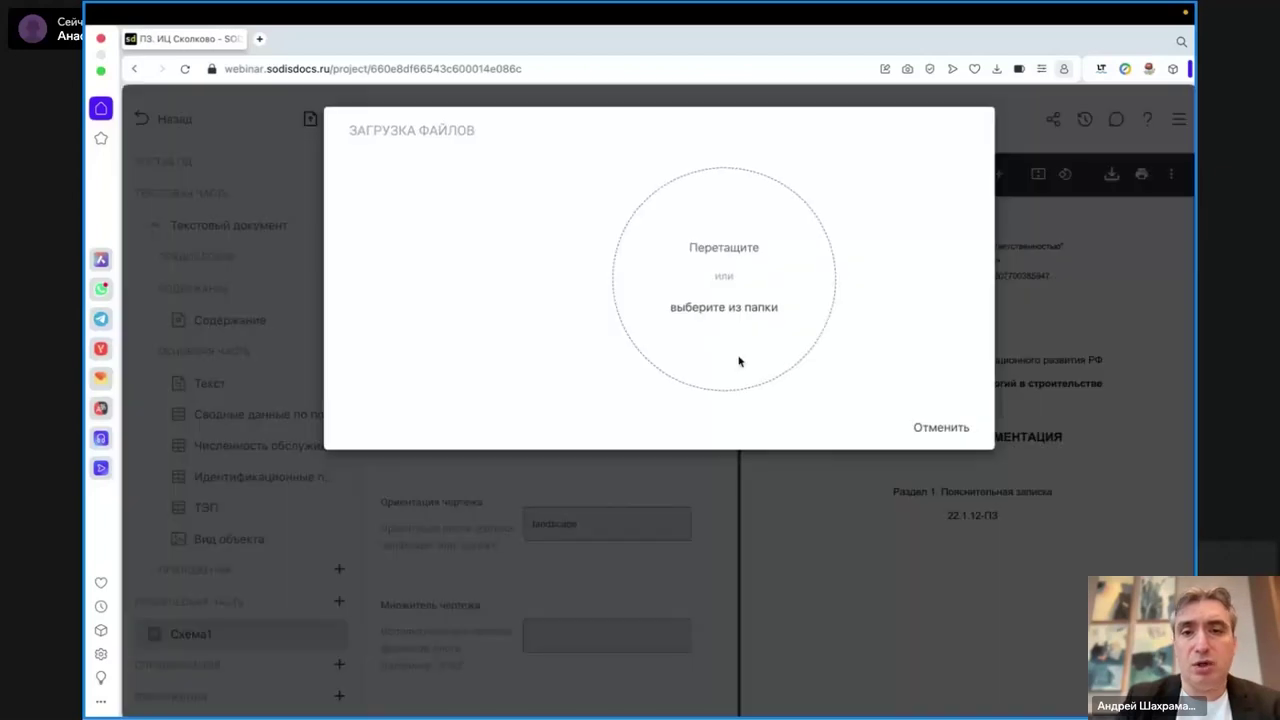
pyautogui.click(738, 362)
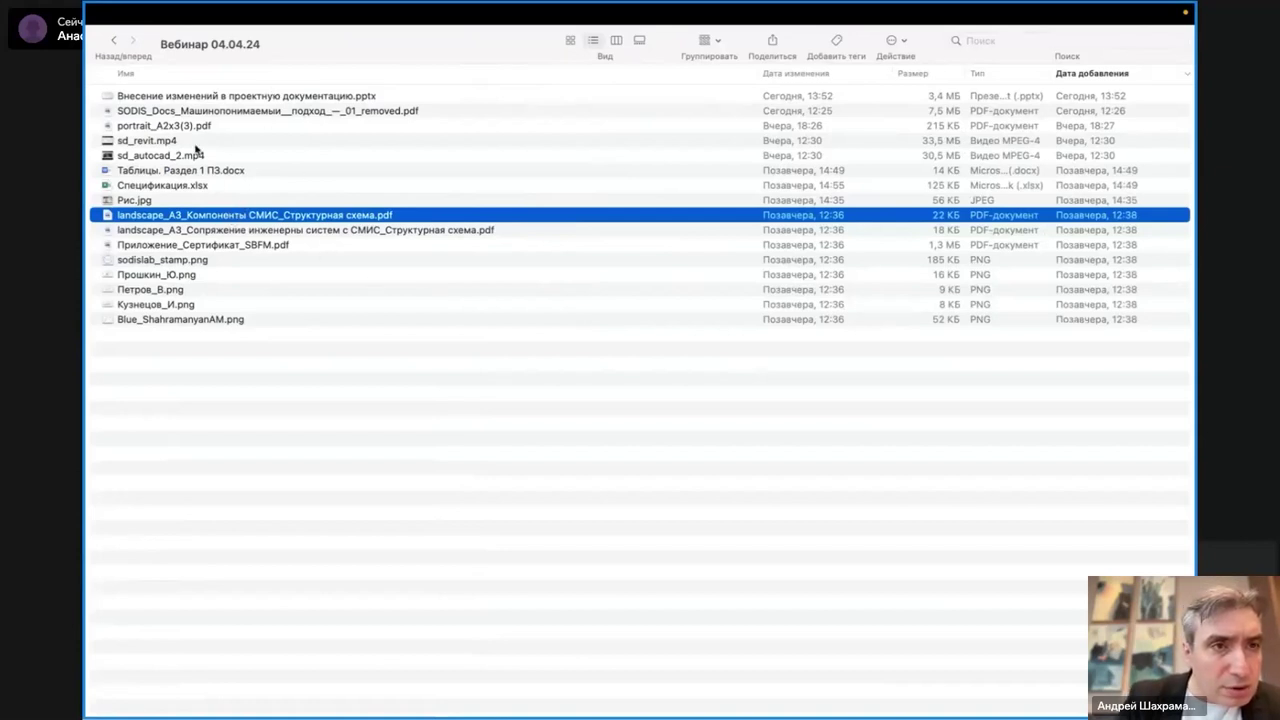
pyautogui.click(205, 128)
pyautogui.moveTo(208, 132)
pyautogui.mouseDown()
pyautogui.moveTo(87, 202)
pyautogui.moveTo(728, 282)
pyautogui.moveTo(774, 276)
pyautogui.mouseUp()
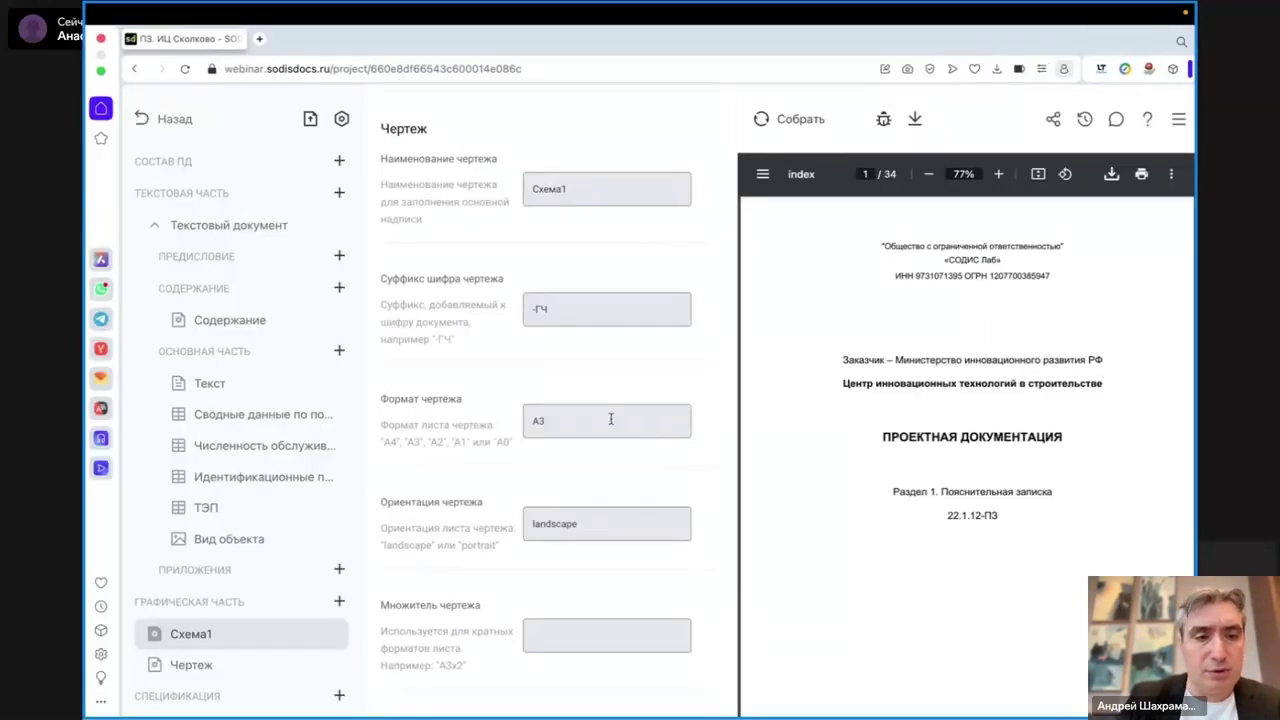
pyautogui.click(190, 664)
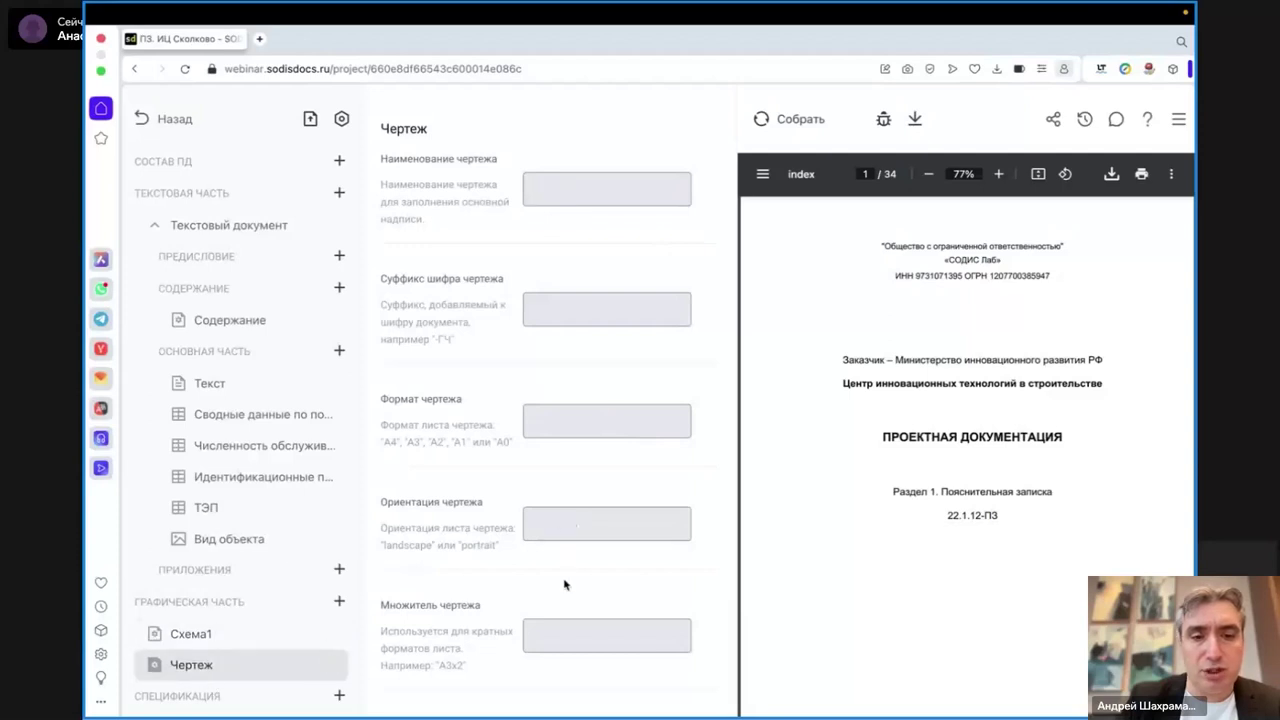
# - Set the second drawing's sheet multiplier to 3 and its format to A2
pyautogui.click(572, 638)
pyautogui.write('3')
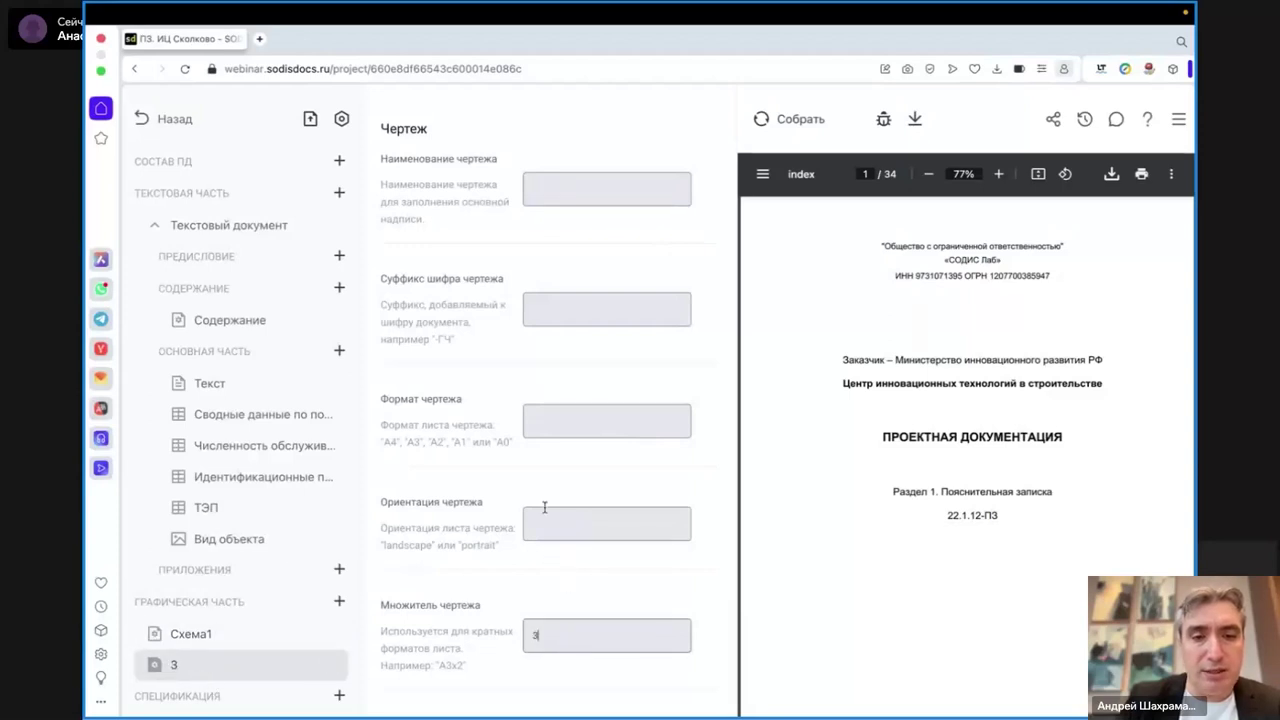
pyautogui.doubleClick(438, 441)
pyautogui.click(430, 415)
pyautogui.click(535, 425)
pyautogui.write('A2')
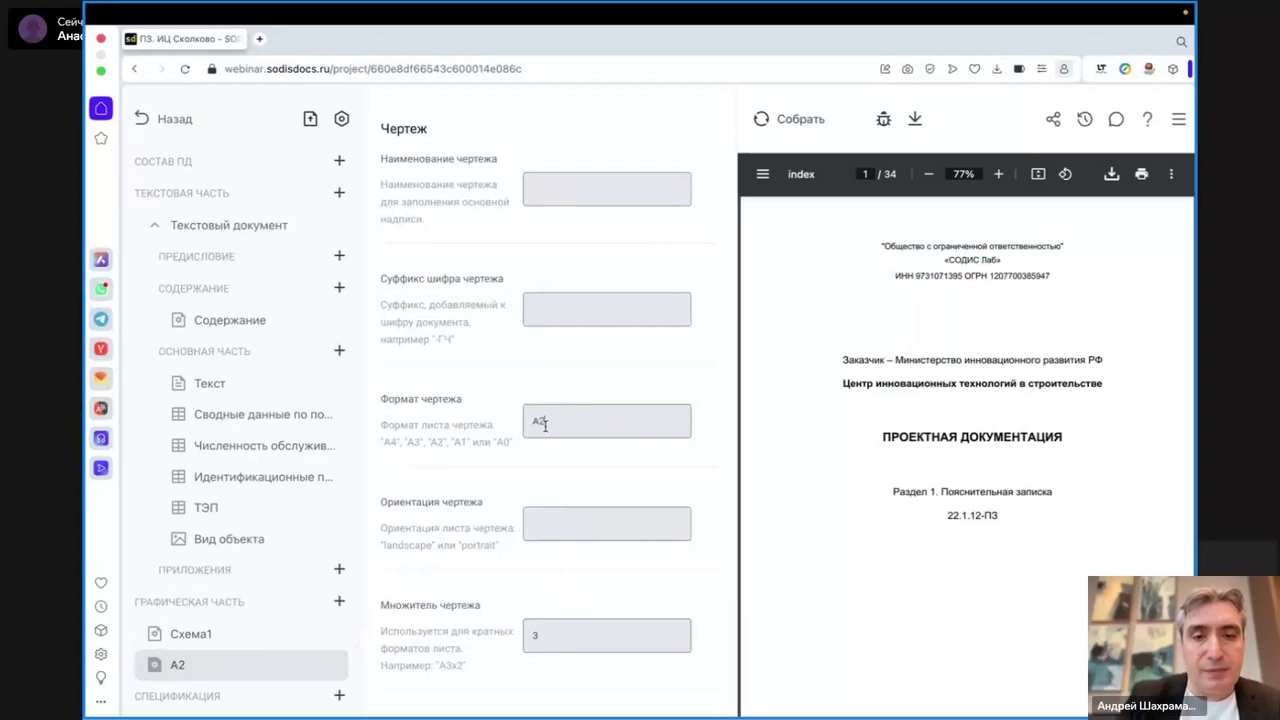
# - Set portrait orientation, suffix -ГЧ2 and name Схема2, then rebuild the PDF
pyautogui.doubleClick(478, 545)
pyautogui.hotkey('ctrl', 'c')
pyautogui.click(570, 532)
pyautogui.hotkey('ctrl', 'v')
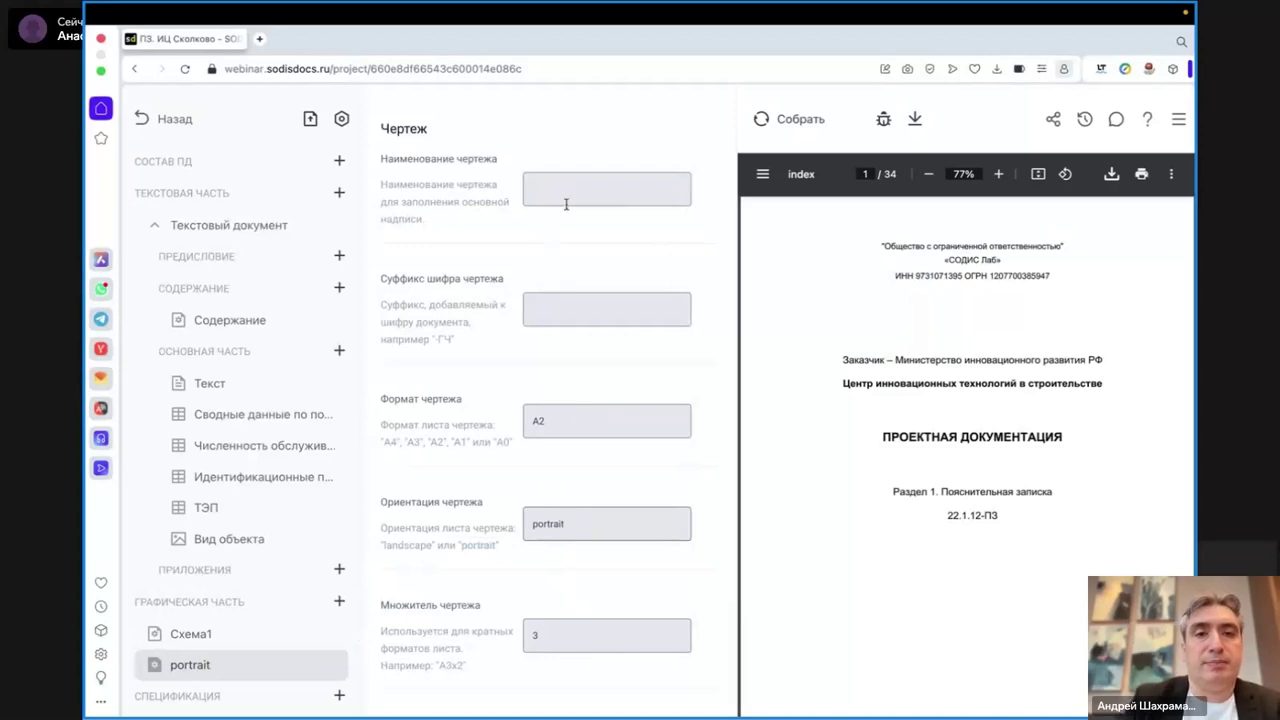
pyautogui.click(563, 306)
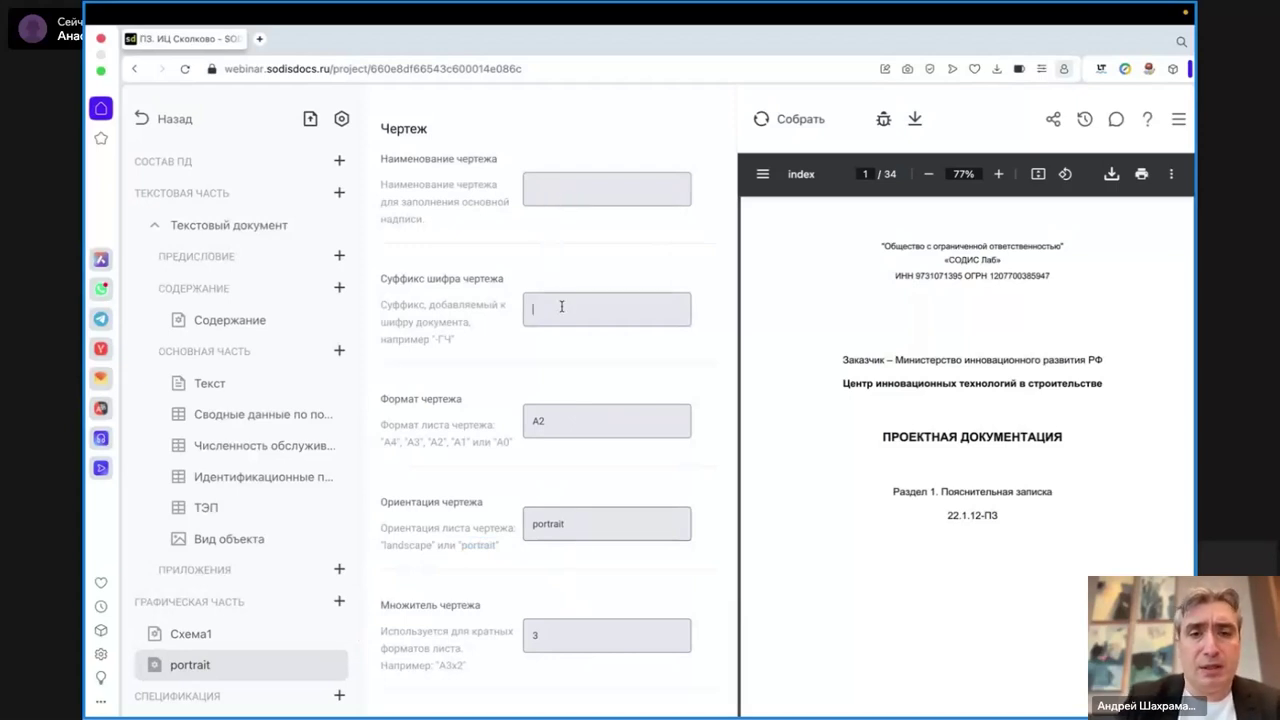
pyautogui.write('-ГЧ2')
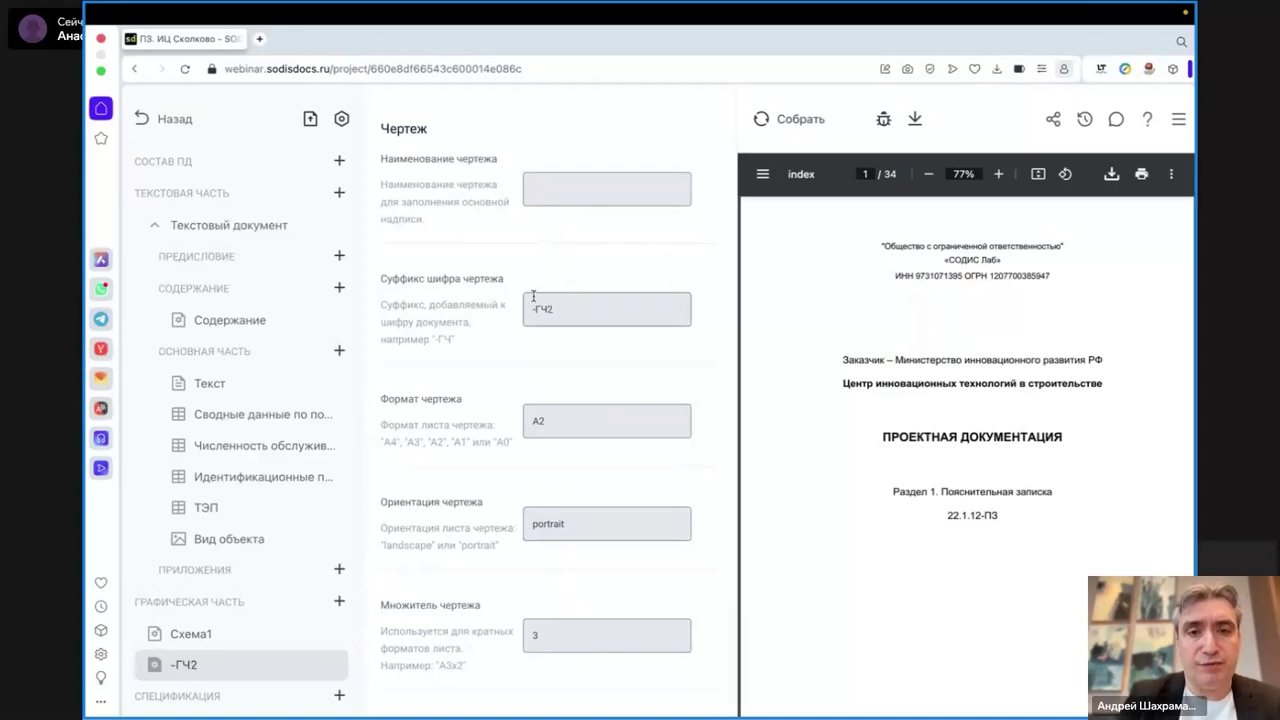
pyautogui.click(544, 192)
pyautogui.write('Схема2')
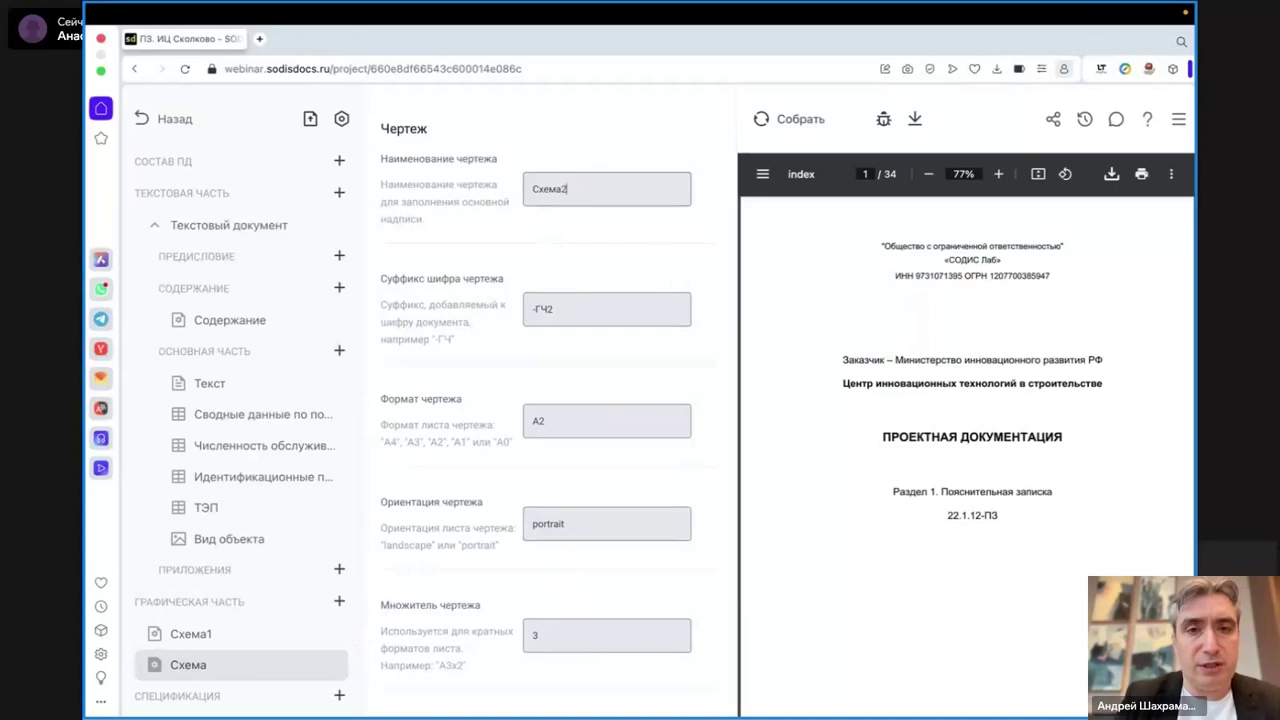
pyautogui.click(205, 385)
pyautogui.click(812, 120)
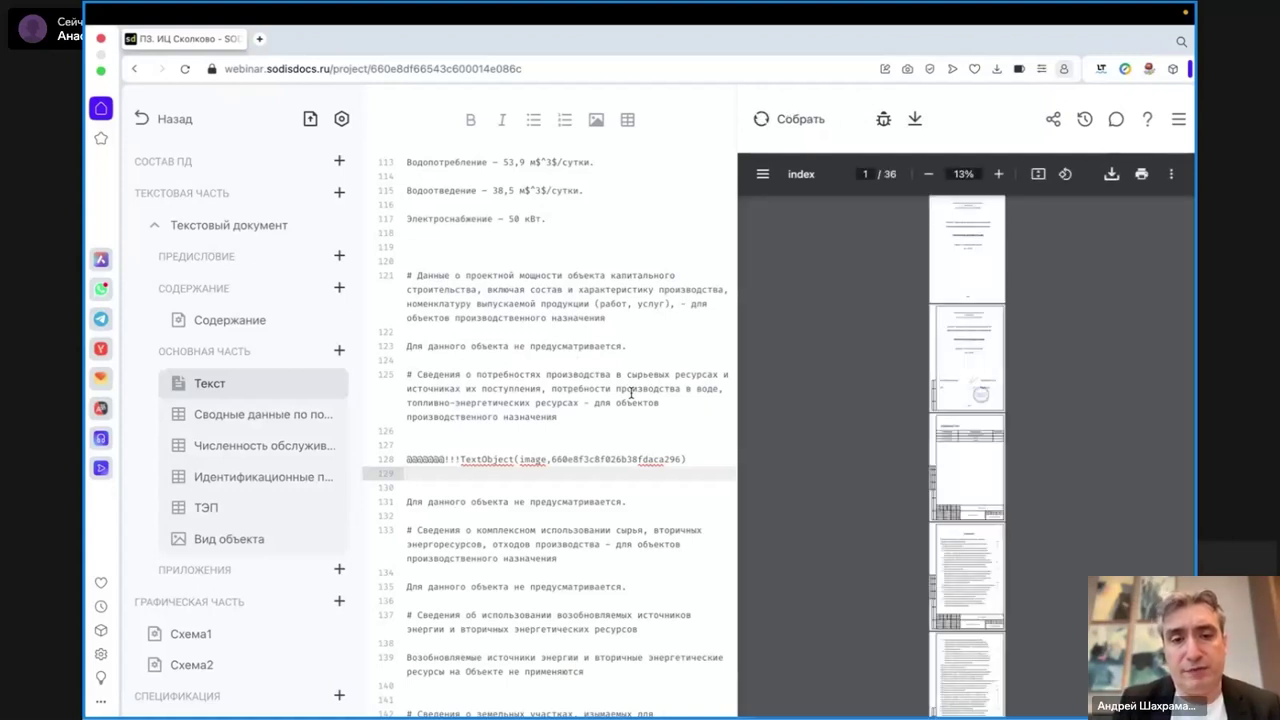
# - Scroll the 36-page PDF preview to the drawing sheets and zoom in to 25%
pyautogui.scroll(-15, 1021, 384)
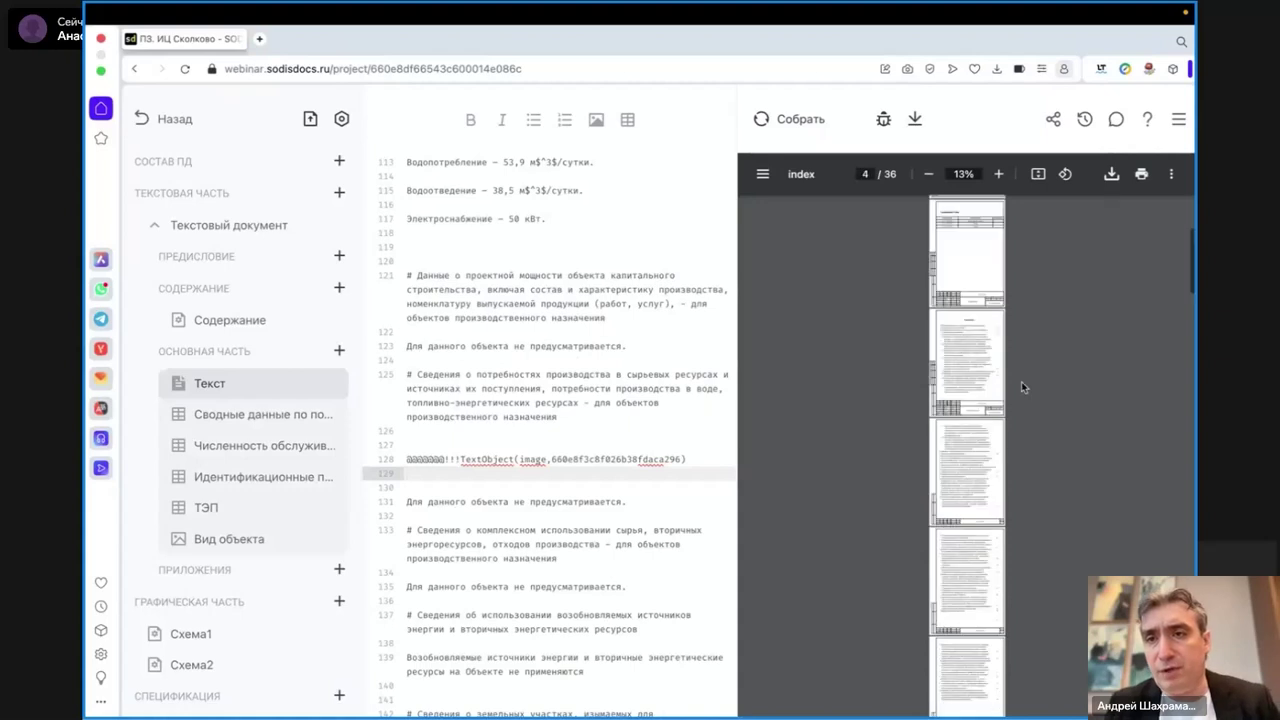
pyautogui.scroll(-10, 1021, 387)
pyautogui.scroll(-3, 1021, 387)
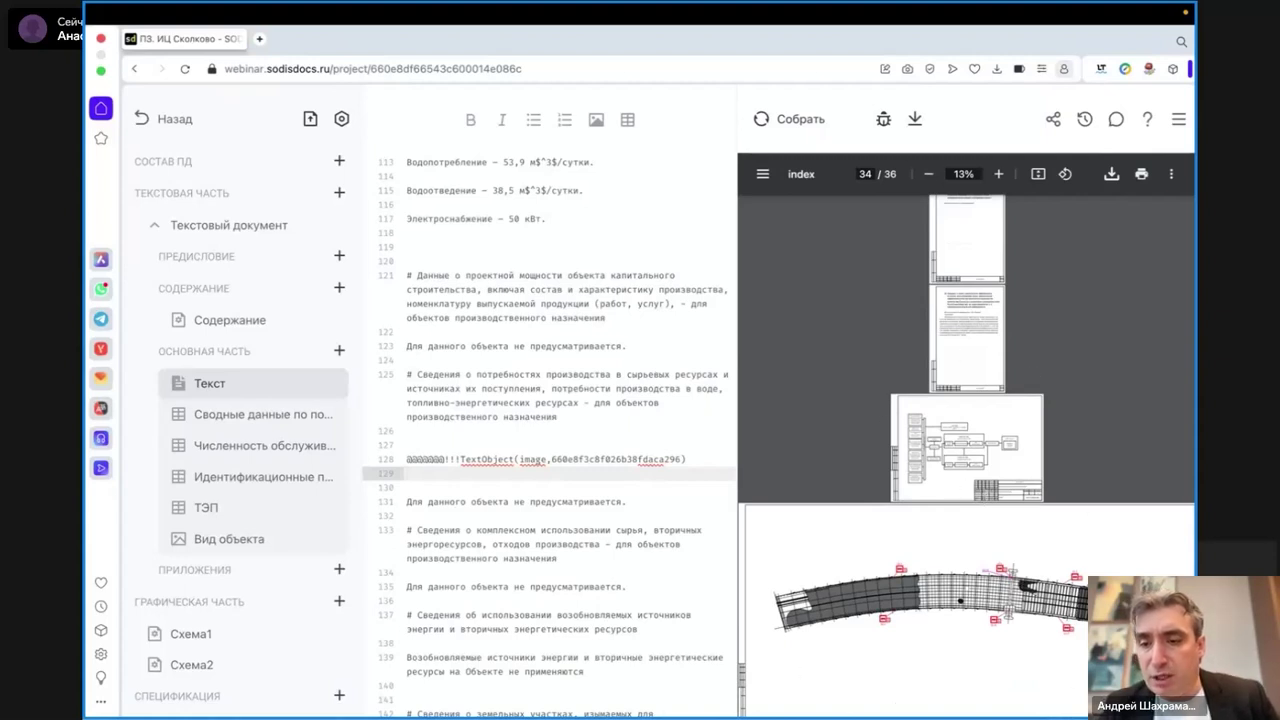
pyautogui.click(998, 174)
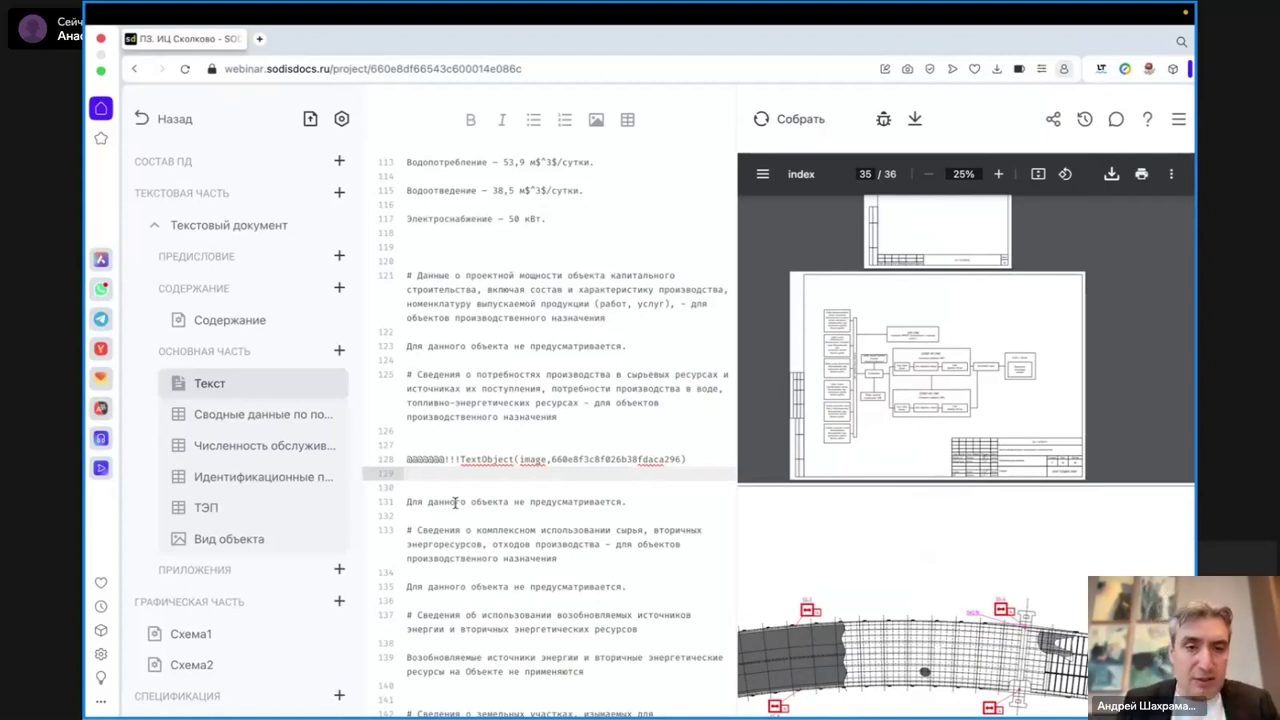
pyautogui.click(456, 502)
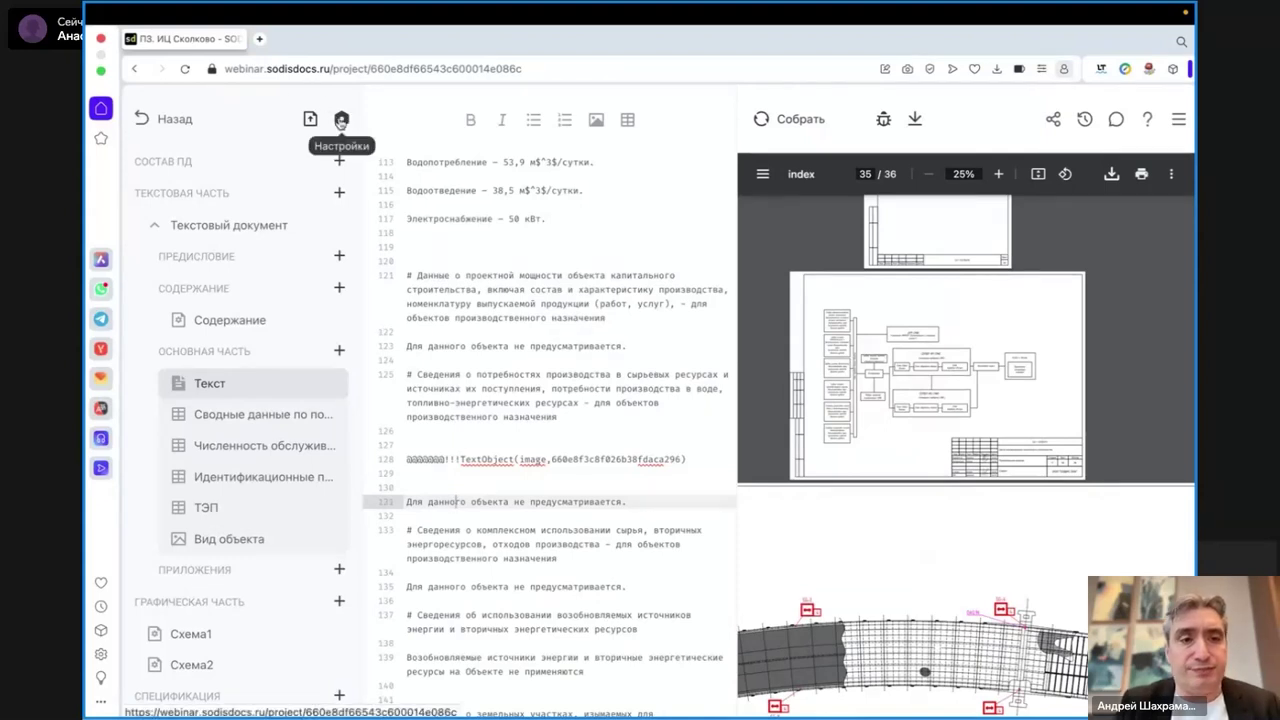
pyautogui.click(341, 119)
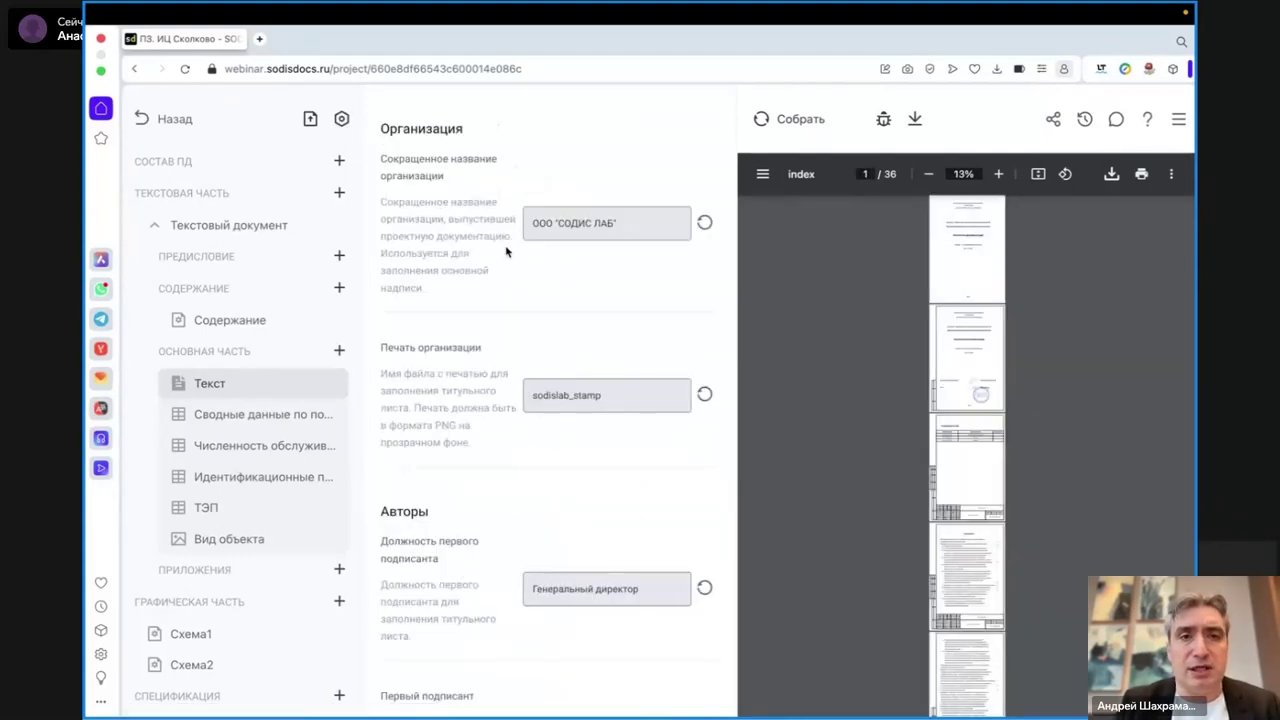
# - Scroll through the Организация, Авторы and Документация fields of the project settings
pyautogui.scroll(-10, 466, 292)
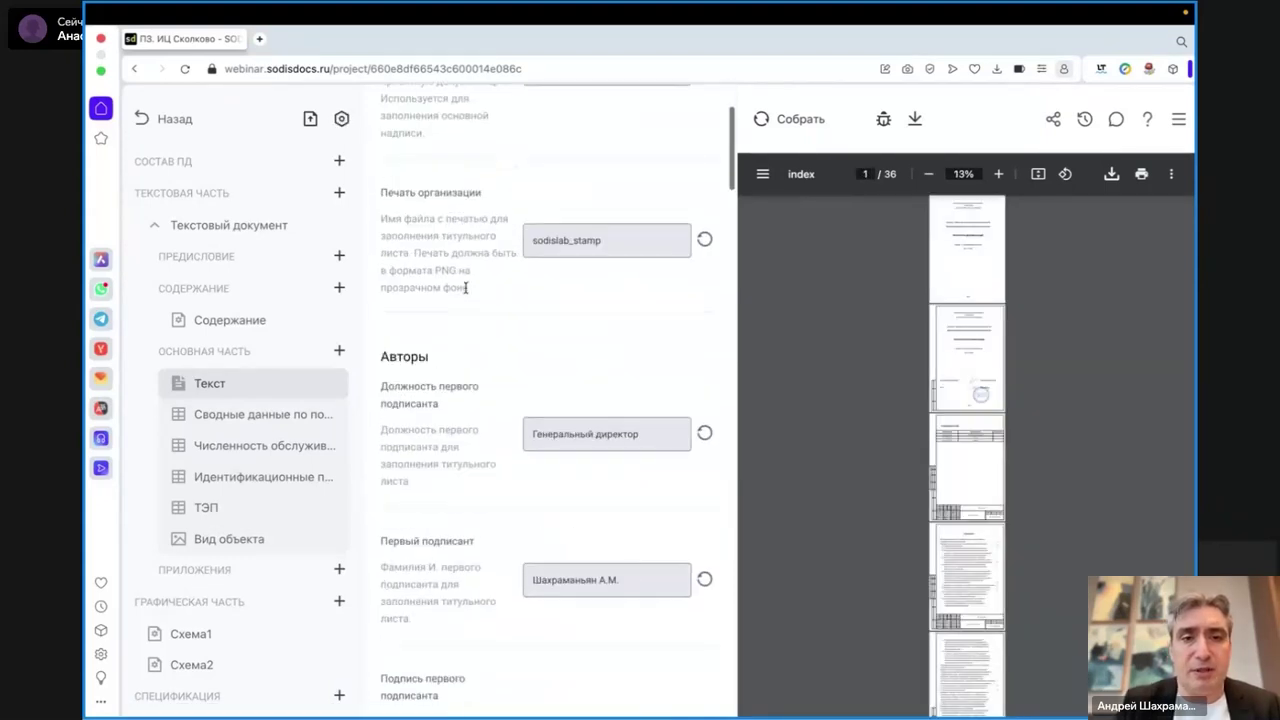
pyautogui.scroll(-10, 466, 290)
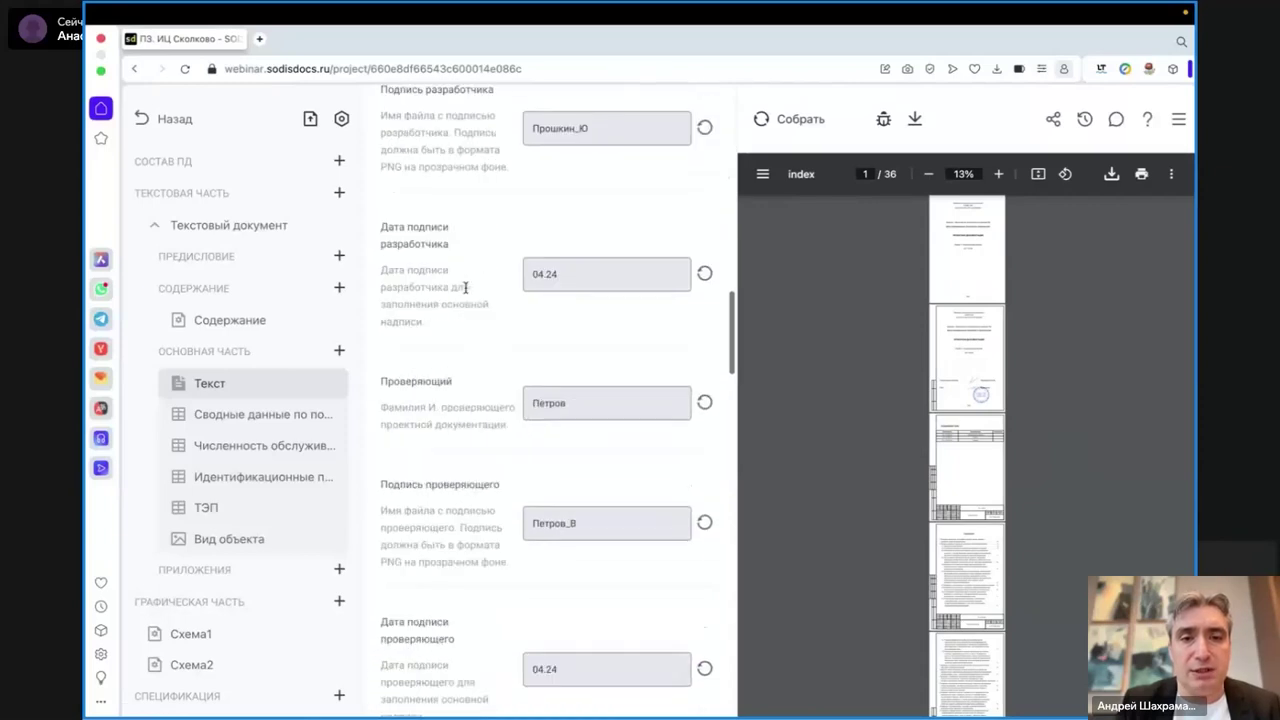
pyautogui.scroll(-10, 466, 292)
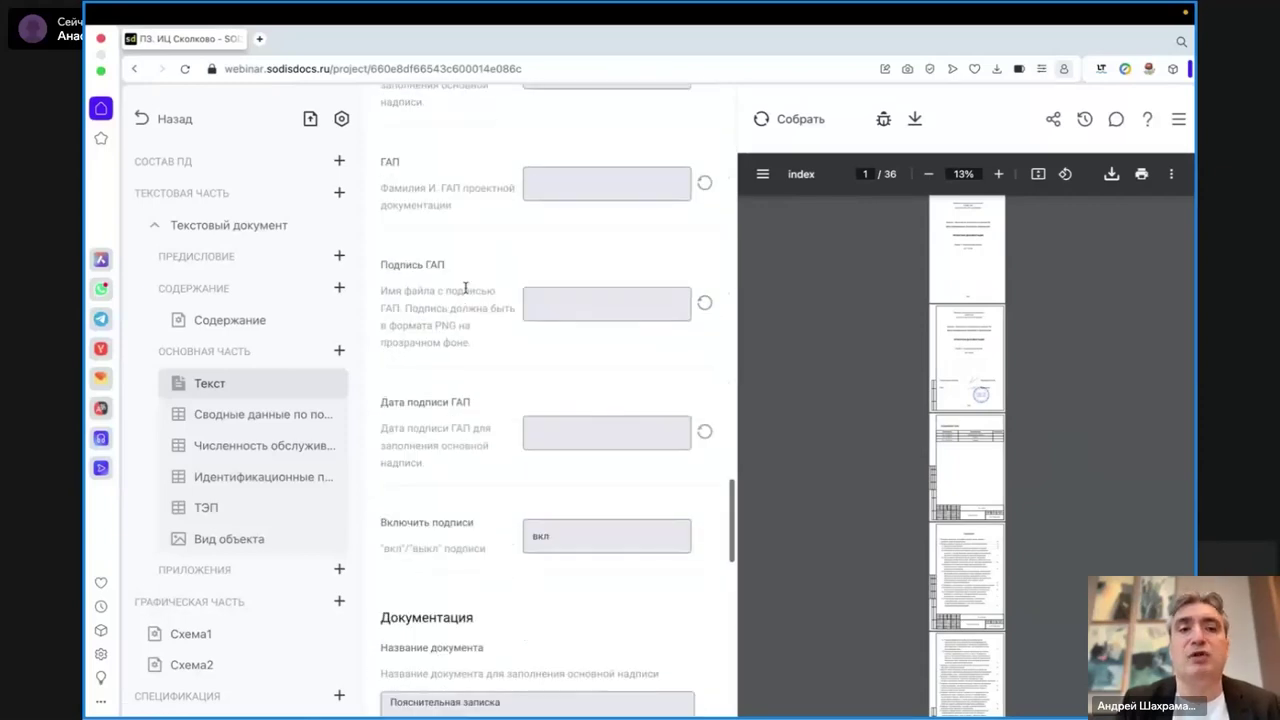
pyautogui.scroll(-5, 466, 288)
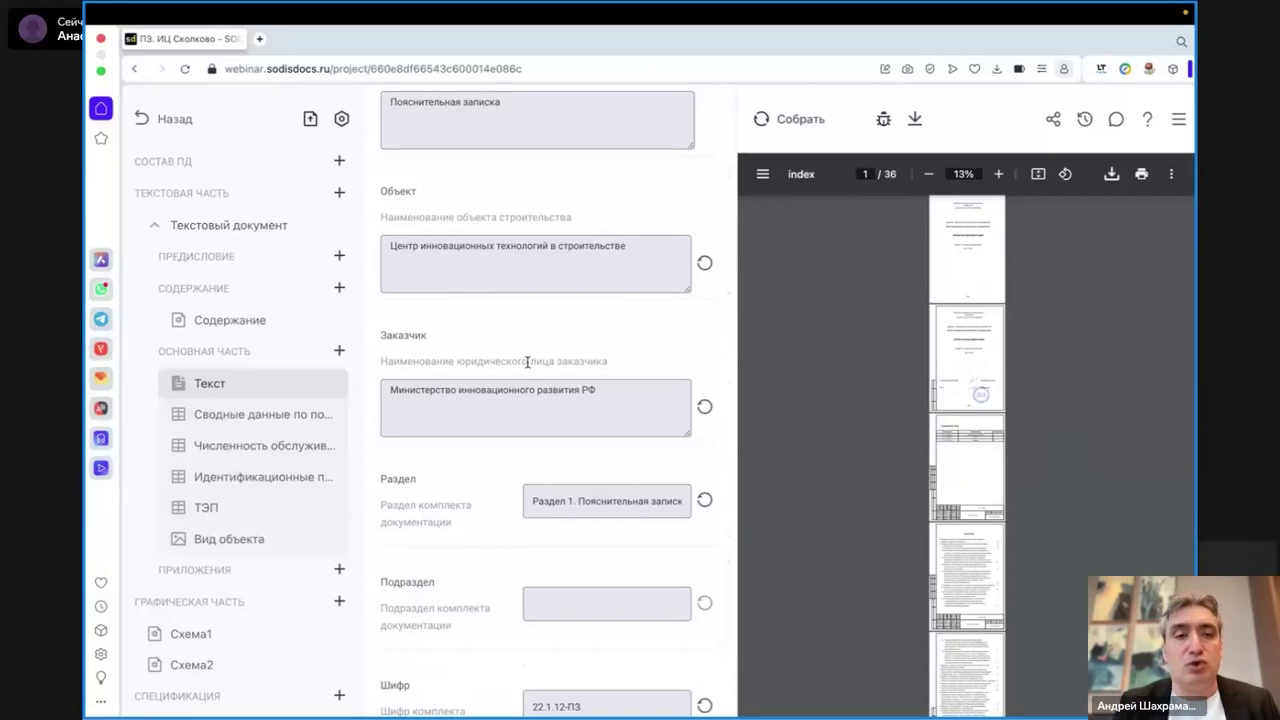
pyautogui.scroll(-1, 229, 668)
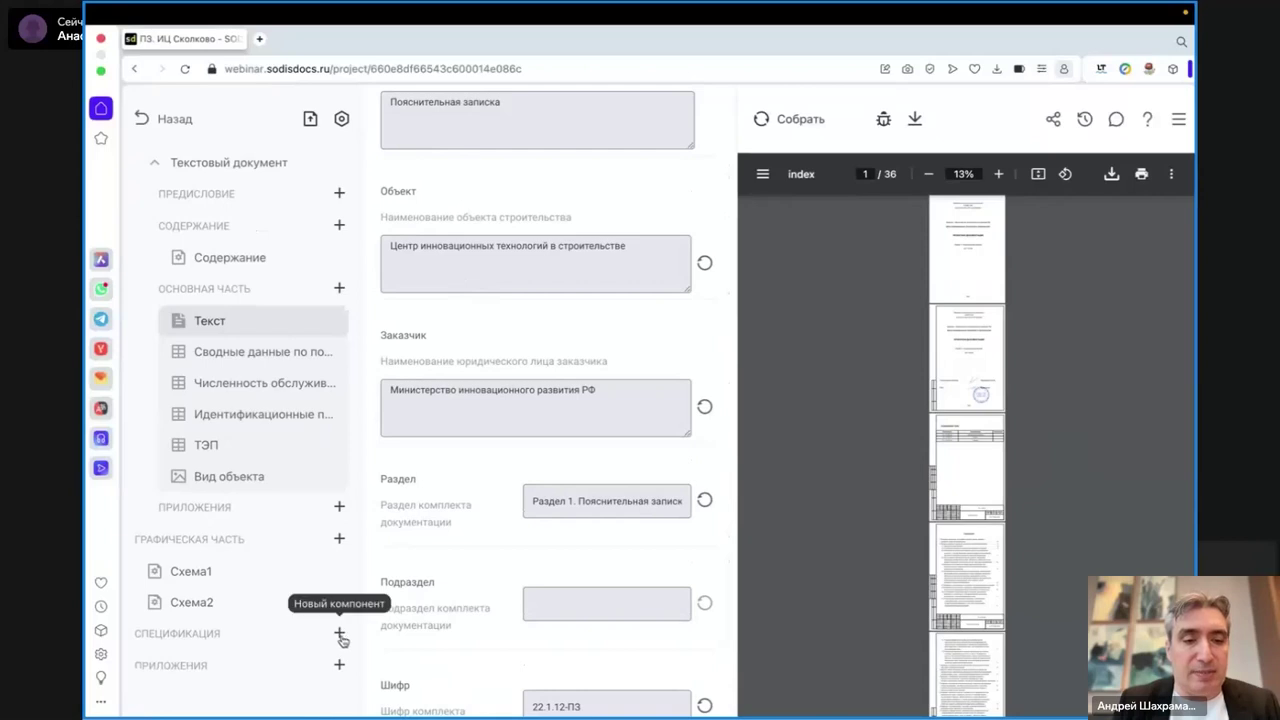
# - Add a Спецификация component to the СПЕЦИФИКАЦИЯ section
pyautogui.click(341, 119)
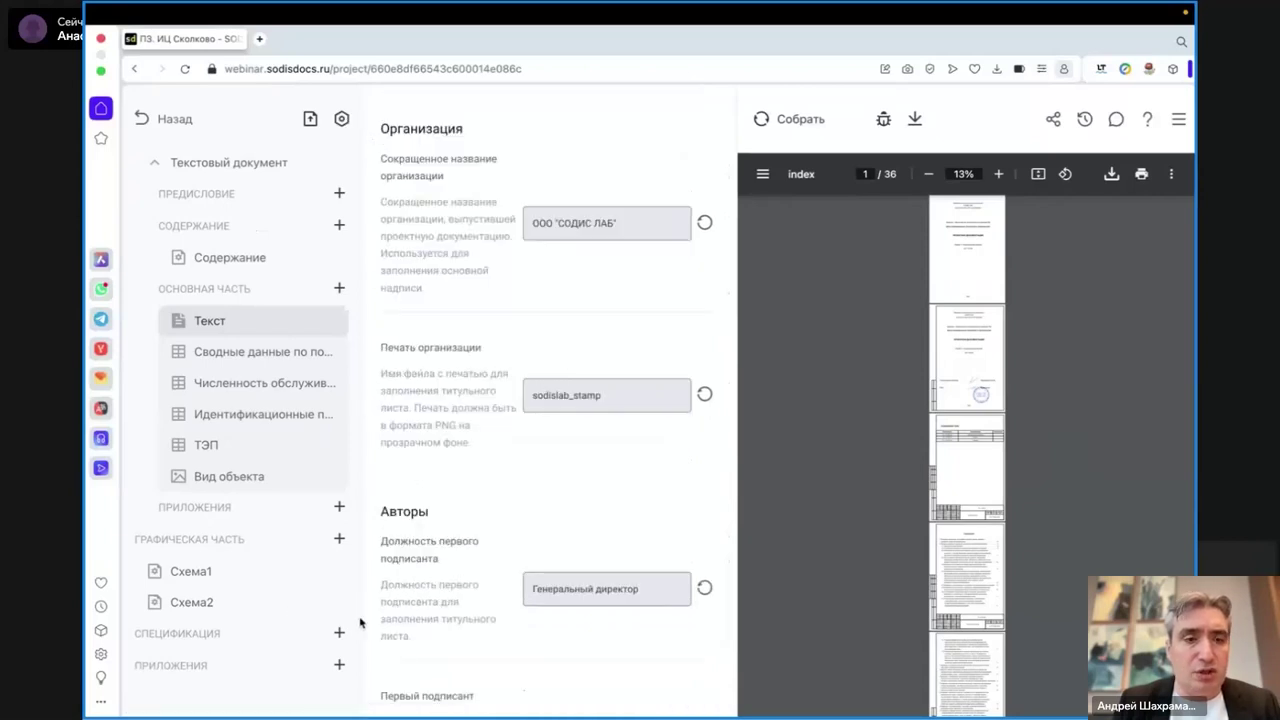
pyautogui.click(339, 632)
pyautogui.click(366, 660)
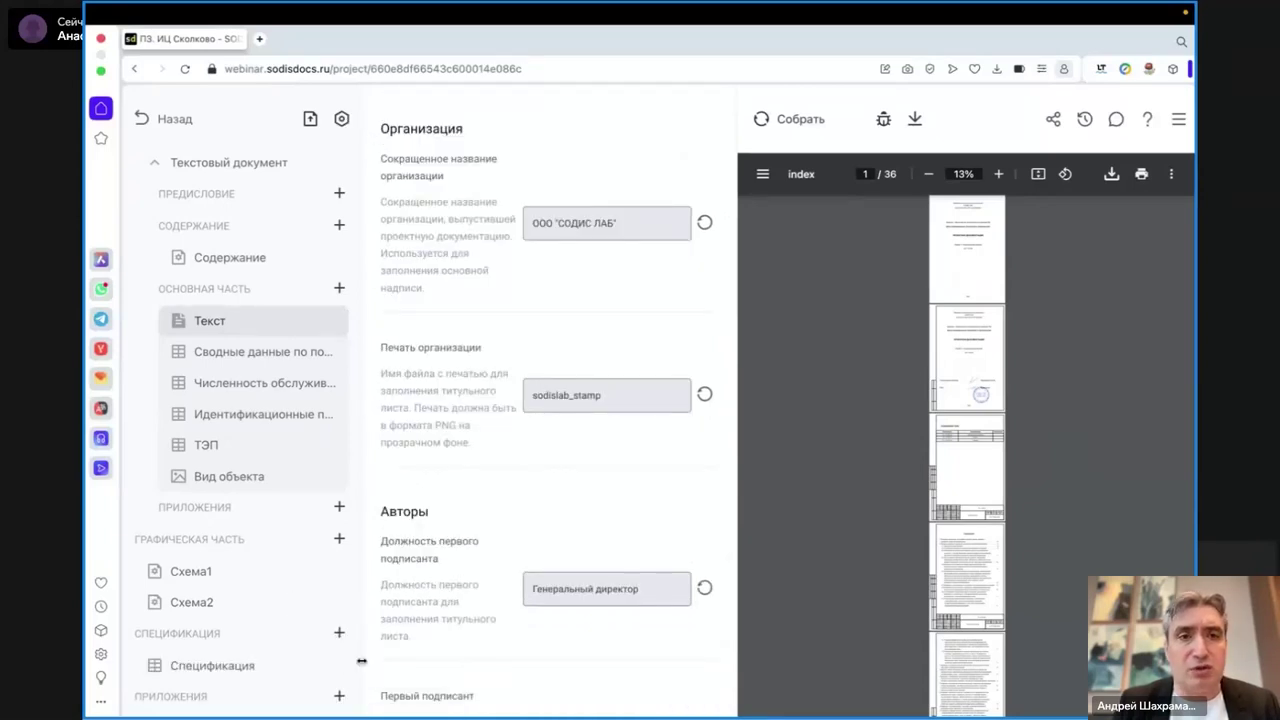
# - Open the empty Спецификация table, inspect its row 1 cells, then switch to the Finder desktop
pyautogui.click(208, 668)
pyautogui.click(457, 147)
pyautogui.click(565, 150)
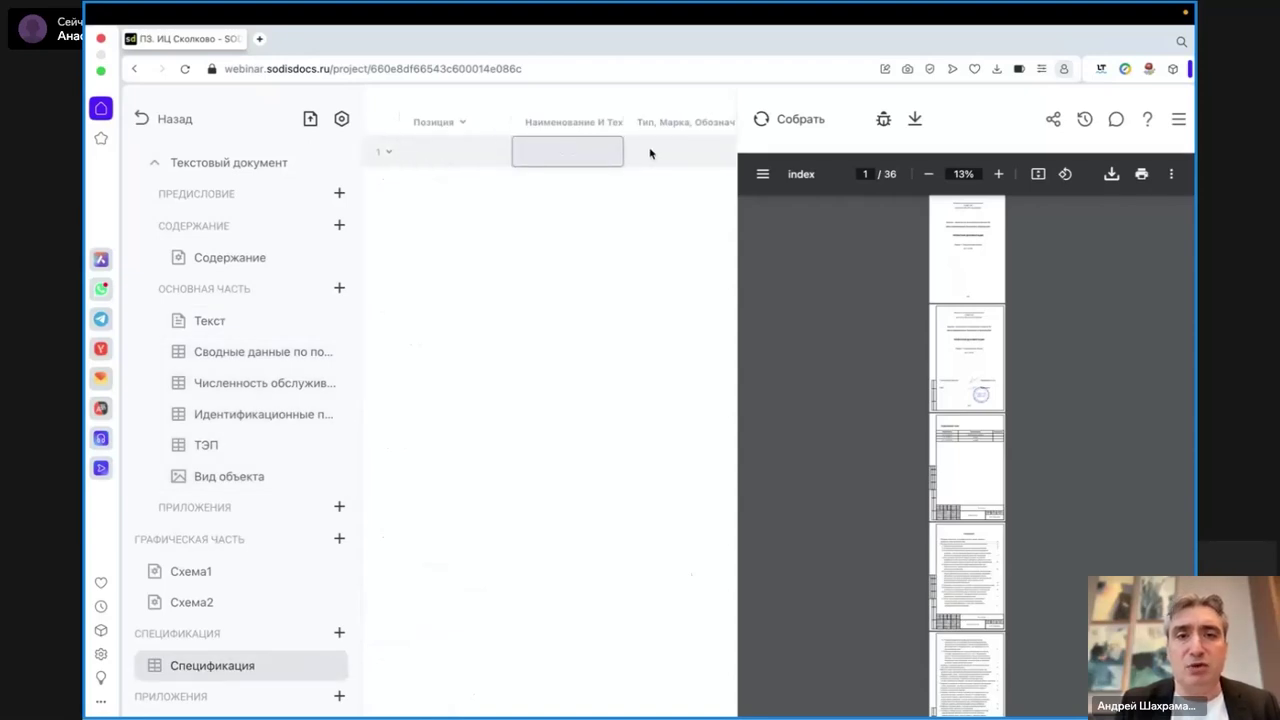
pyautogui.click(390, 151)
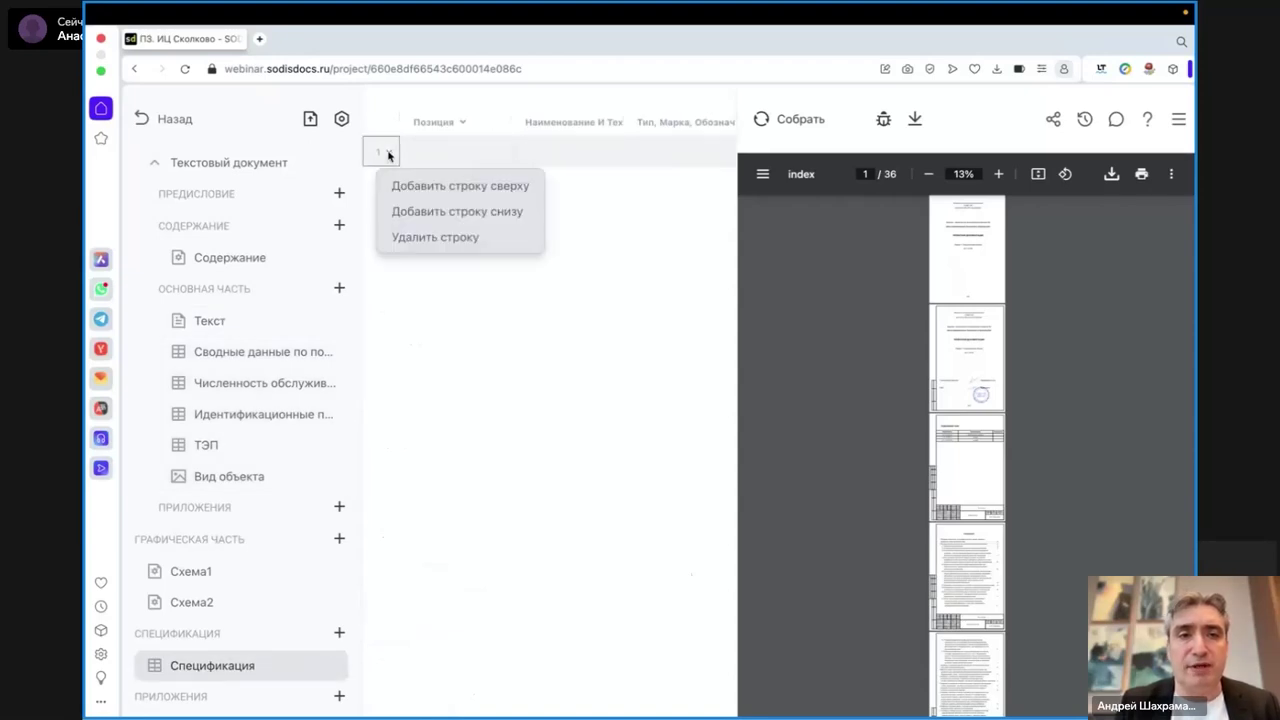
pyautogui.click(427, 154)
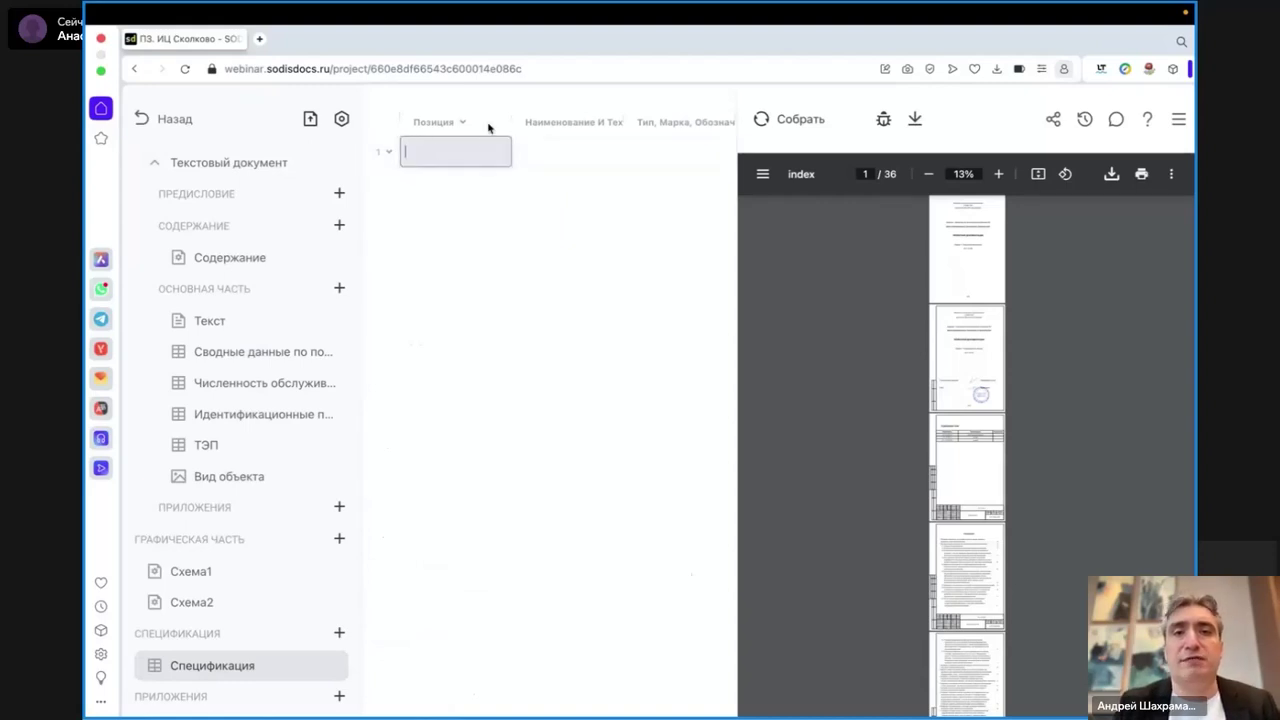
pyautogui.click(559, 152)
pyautogui.click(559, 210)
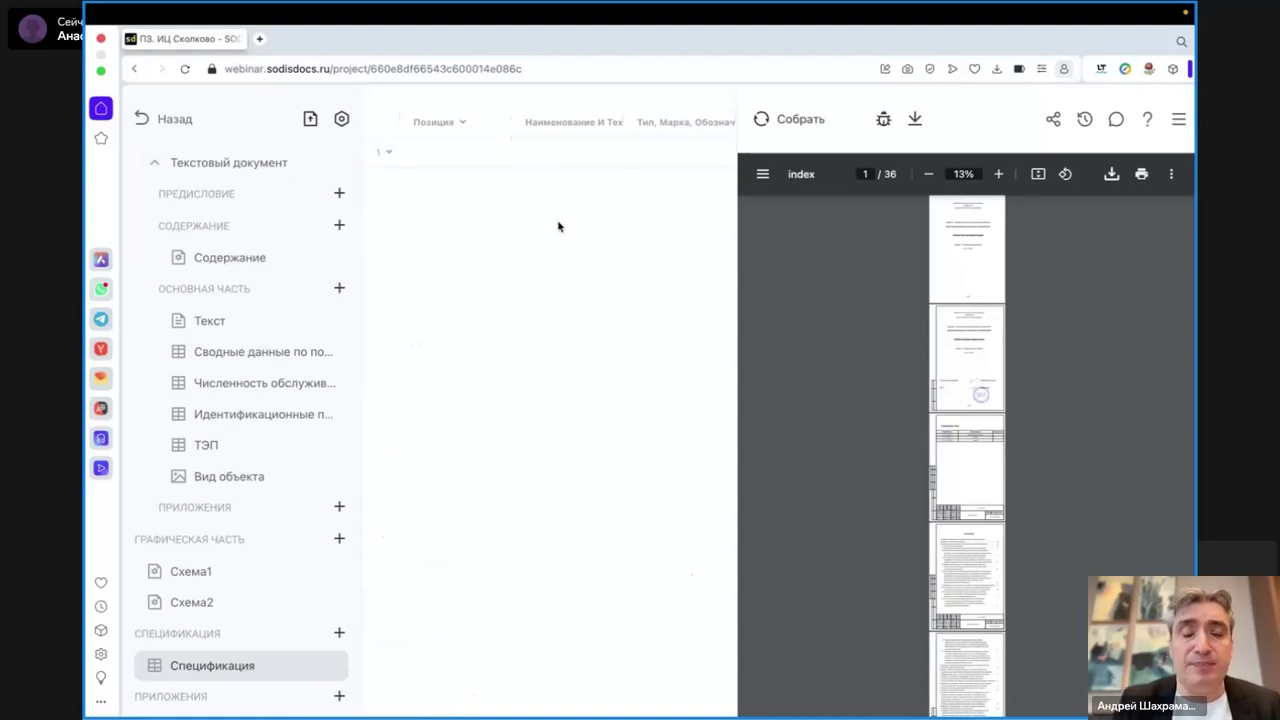
pyautogui.hotkey('ctrl', 'Right')
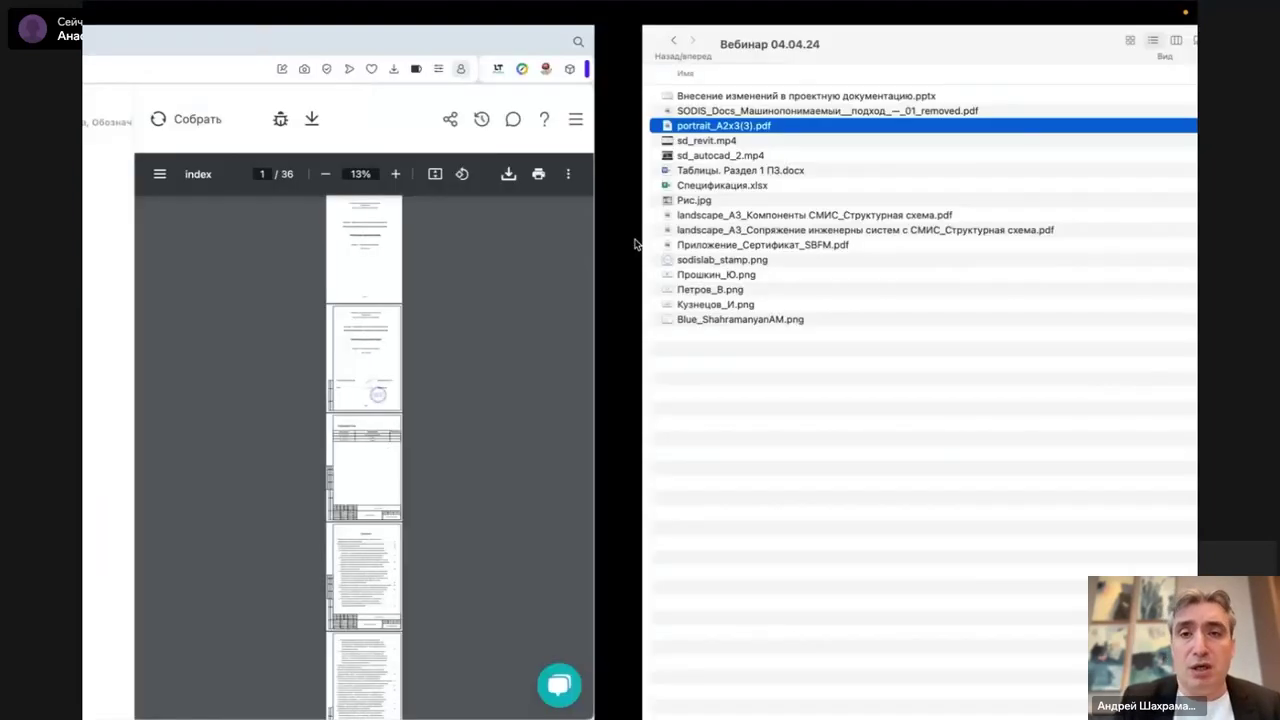
# - Copy the specification table A1:I79 from Excel sheet rev1, then return to the browser
pyautogui.hotkey('ctrl', 'Right')
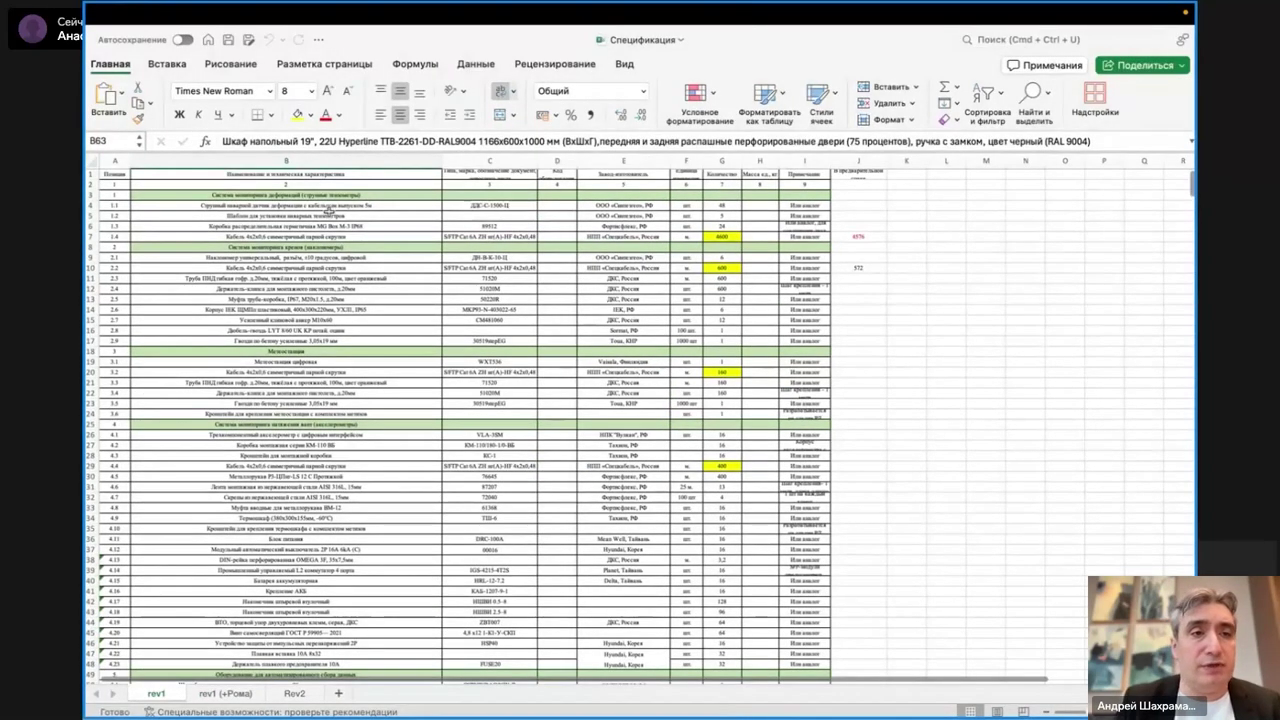
pyautogui.moveTo(110, 184)
pyautogui.mouseDown()
pyautogui.moveTo(470, 300)
pyautogui.moveTo(484, 371)
pyautogui.moveTo(776, 596)
pyautogui.moveTo(782, 642)
pyautogui.moveTo(830, 666)
pyautogui.moveTo(789, 703)
pyautogui.moveTo(780, 619)
pyautogui.mouseUp()
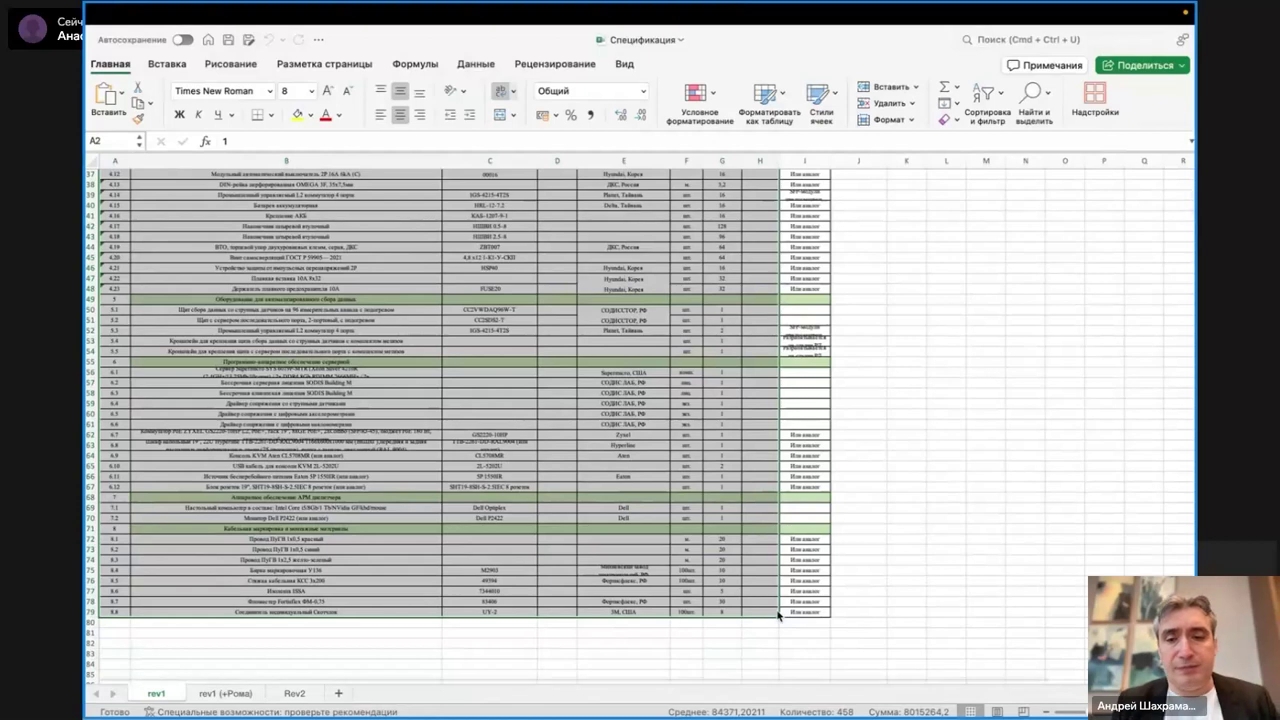
pyautogui.click(792, 611)
pyautogui.moveTo(792, 611); pyautogui.dragTo(116, 187)
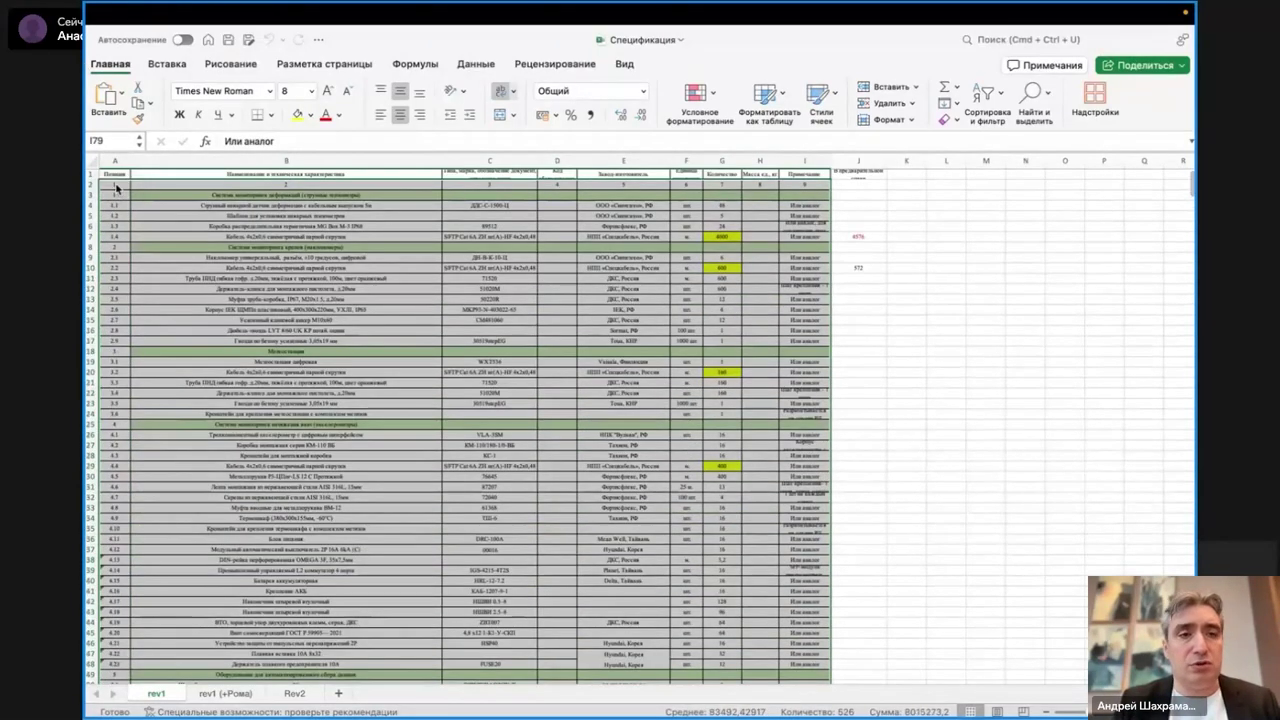
pyautogui.scroll(-10, 116, 187)
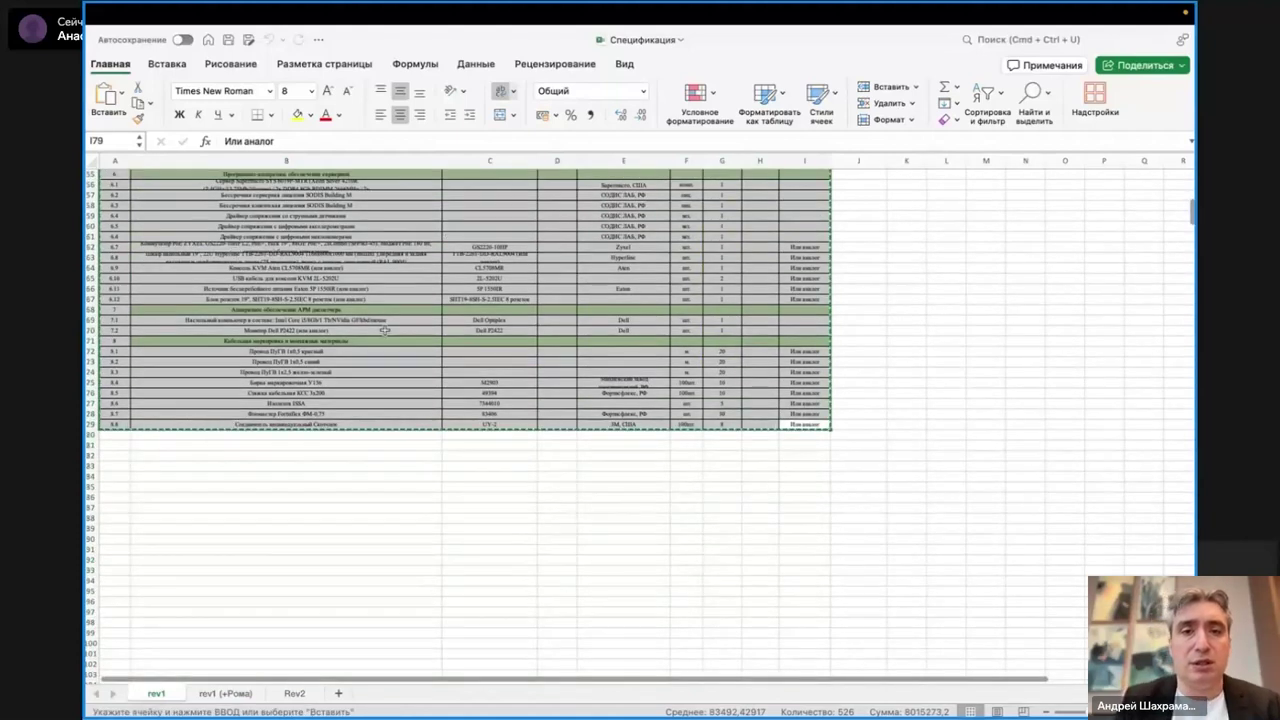
pyautogui.press('super+Tab')
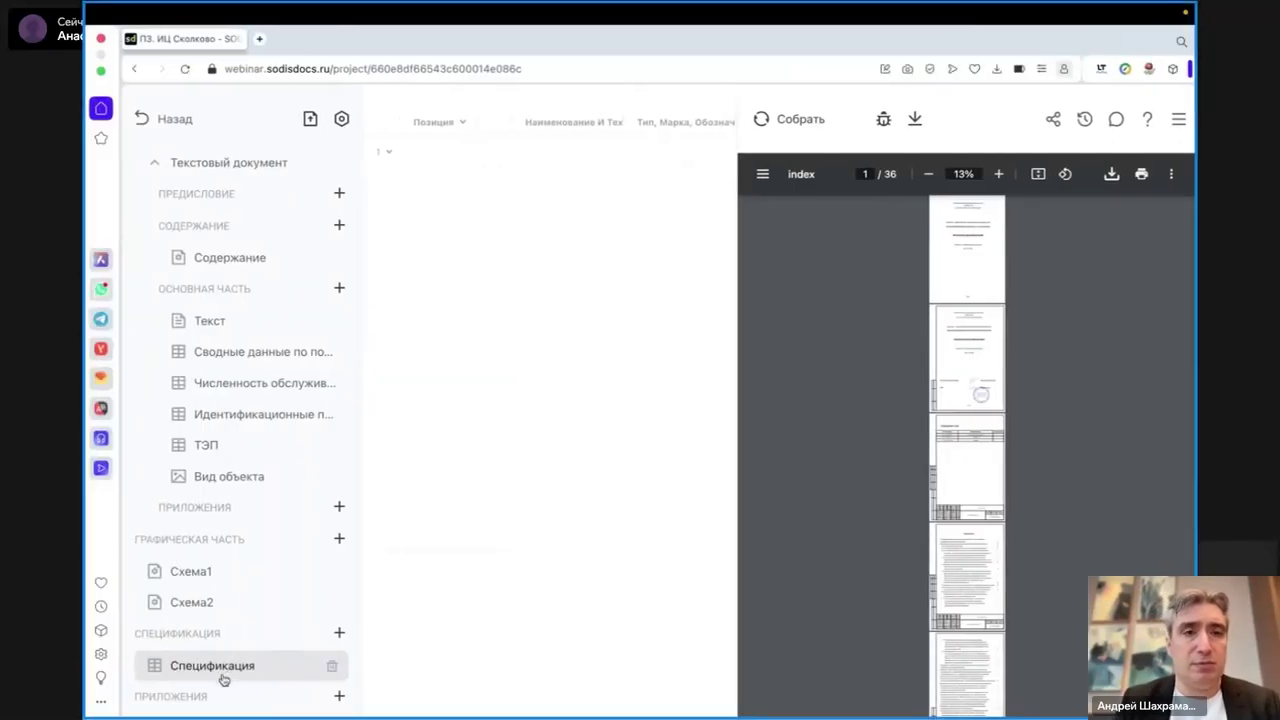
# - Paste the copied Excel specification rows into the Спецификация table starting at row 1
pyautogui.click(412, 164)
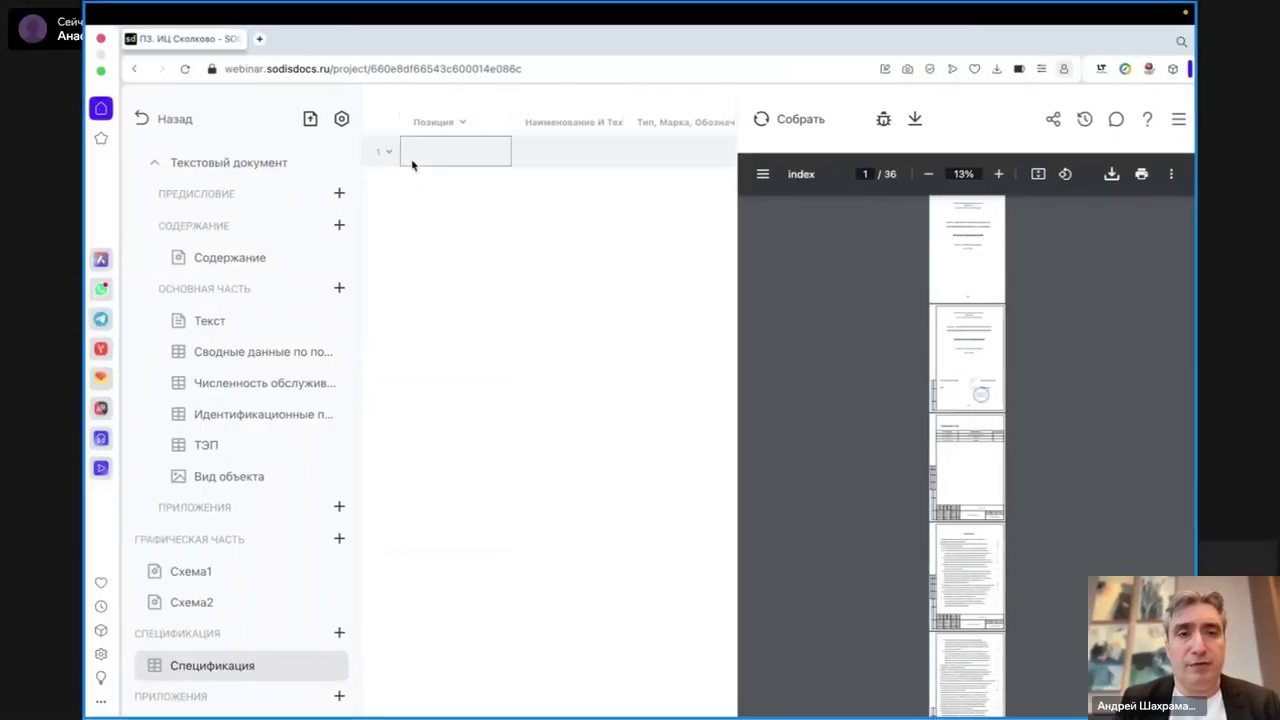
pyautogui.press('super+v')
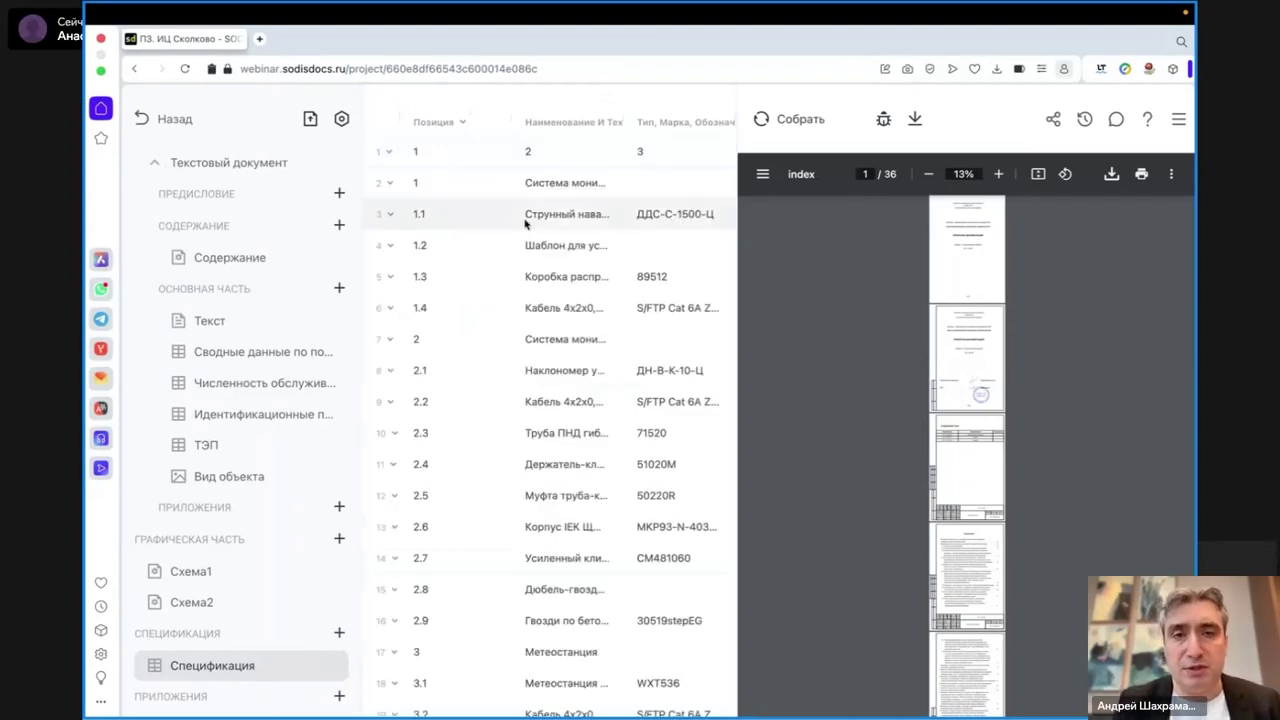
pyautogui.hscroll(8, 551, 240)
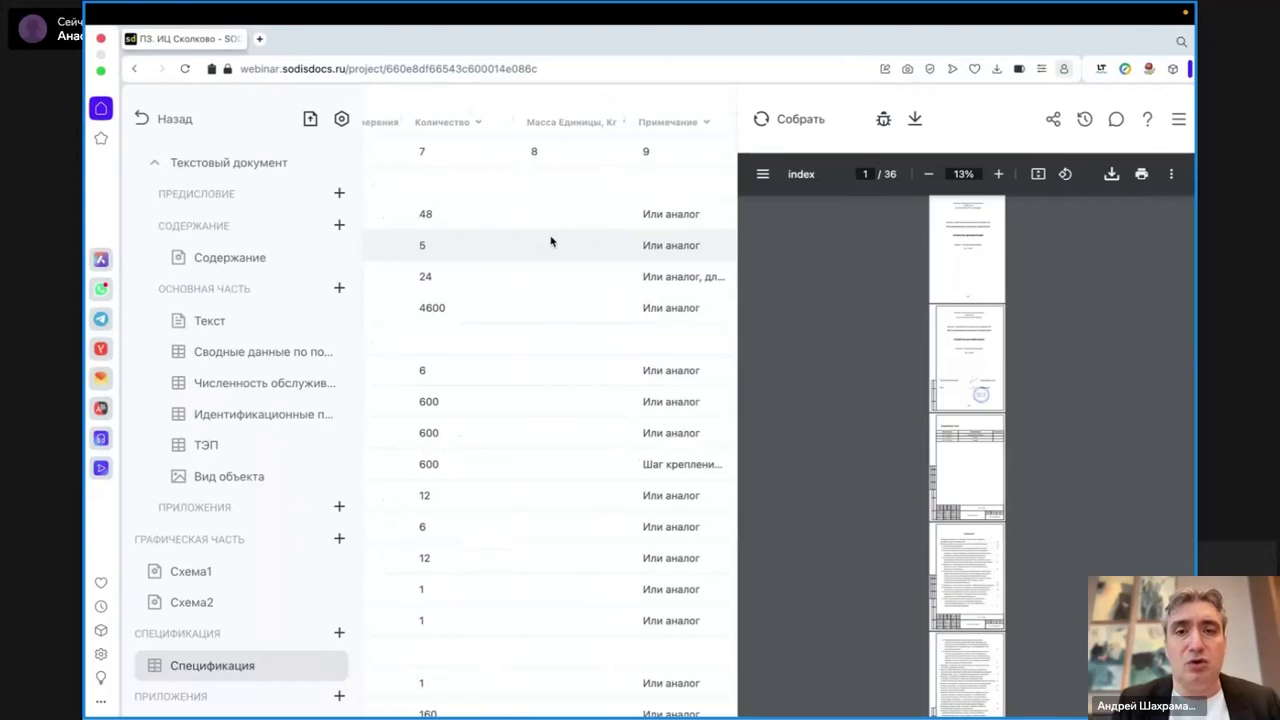
pyautogui.hscroll(-1, 570, 238)
# - Check the pasted quantity and unit weight cells, then go to the Текст section
pyautogui.doubleClick(597, 216)
pyautogui.click(591, 251)
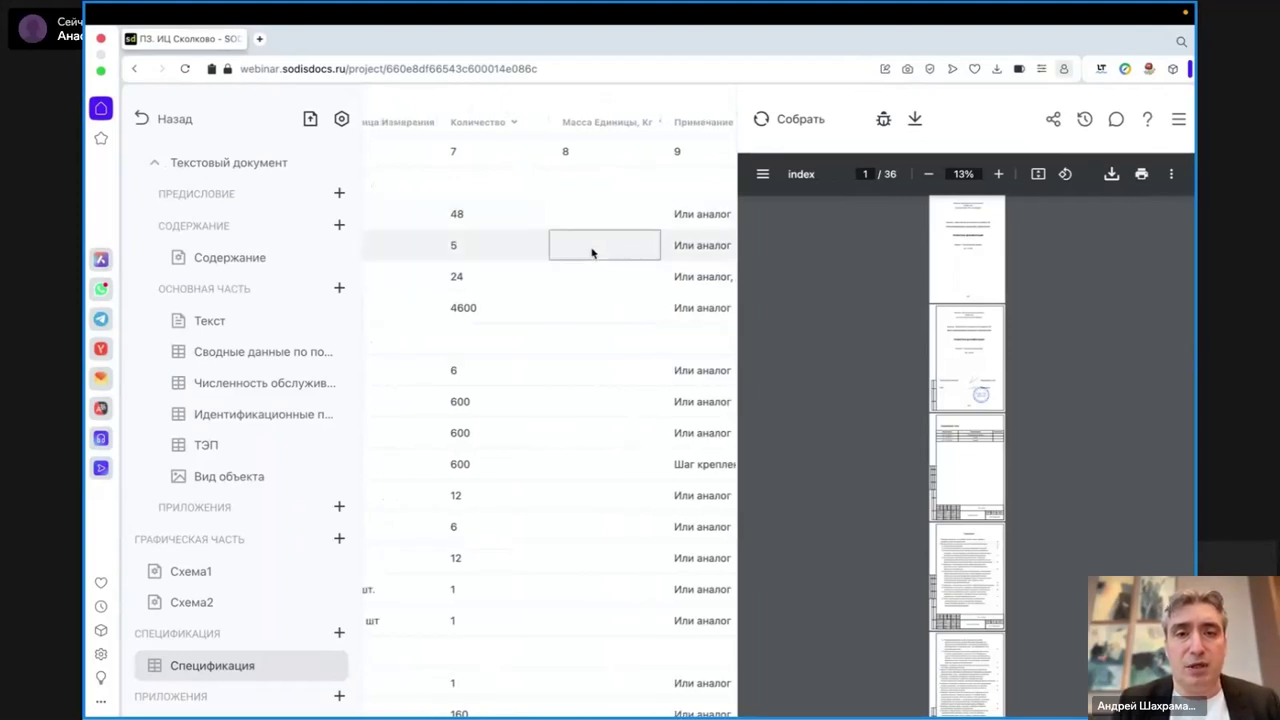
pyautogui.doubleClick(492, 218)
pyautogui.click(491, 176)
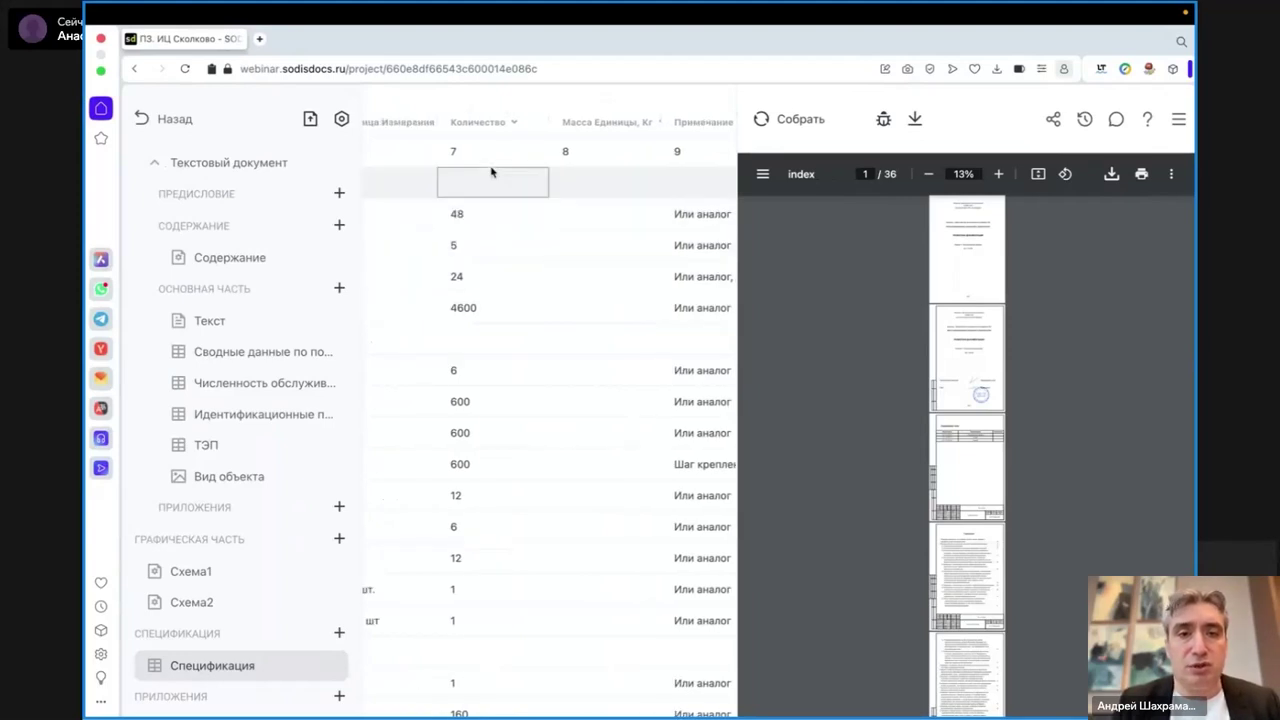
pyautogui.hscroll(-7, 508, 266)
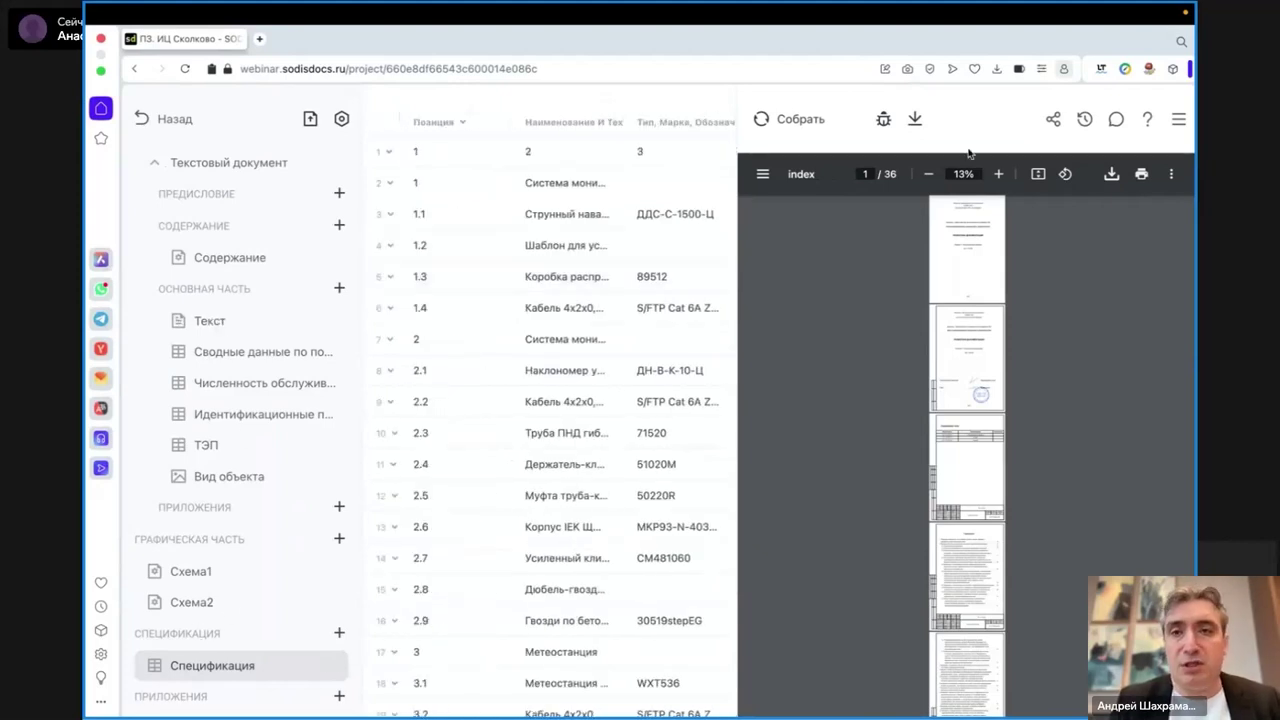
pyautogui.click(212, 321)
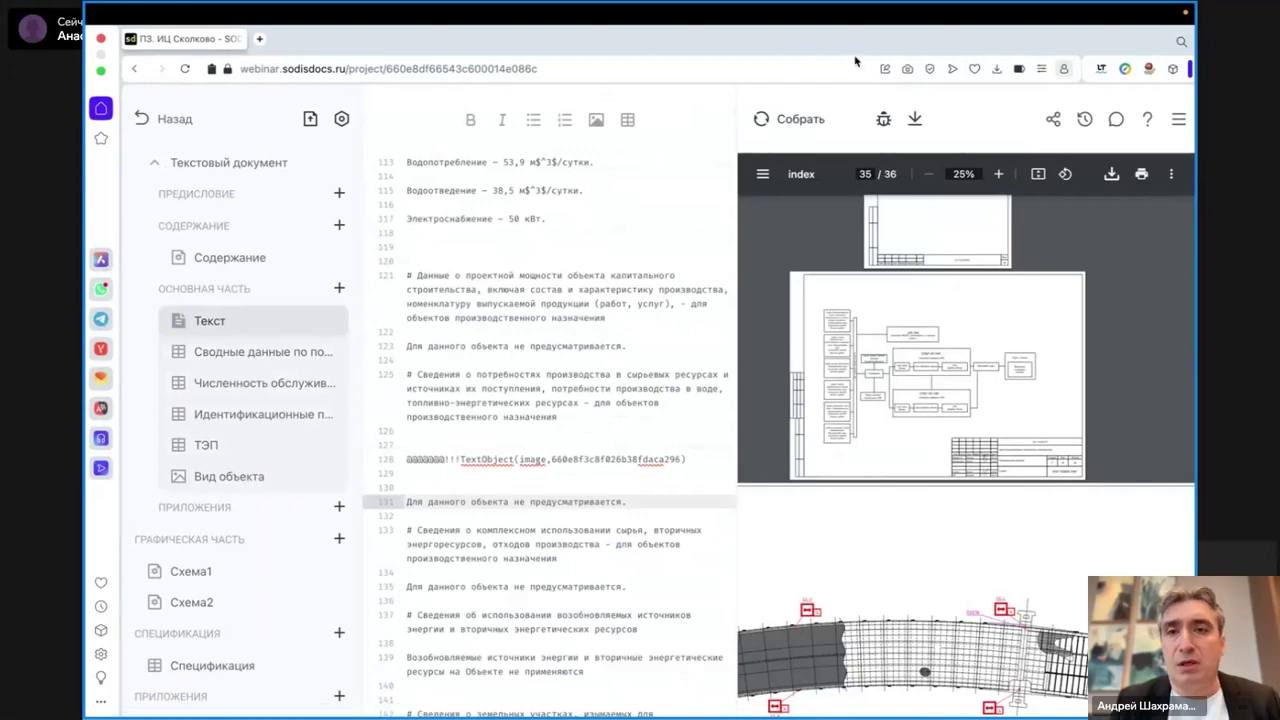
# - Rebuild the document and zoom through the 43-page PDF's drawing and specification sheets
pyautogui.click(785, 119)
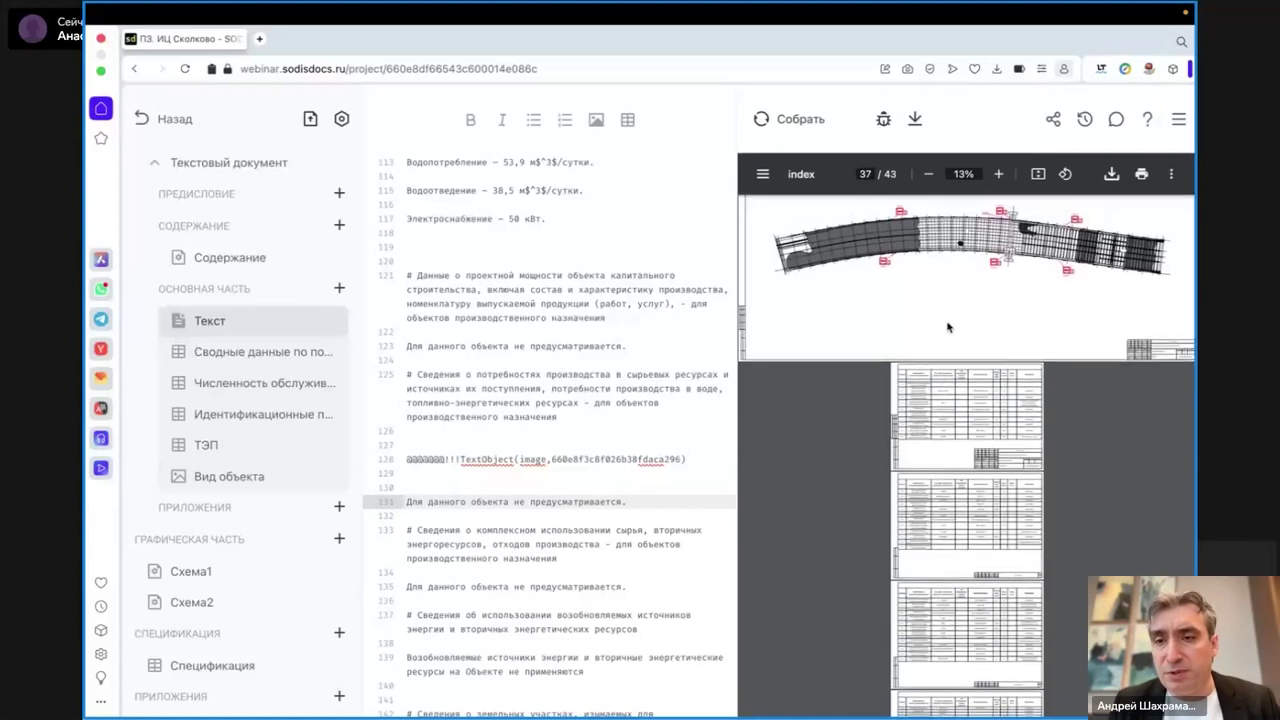
pyautogui.click(998, 174)
pyautogui.click(998, 174)
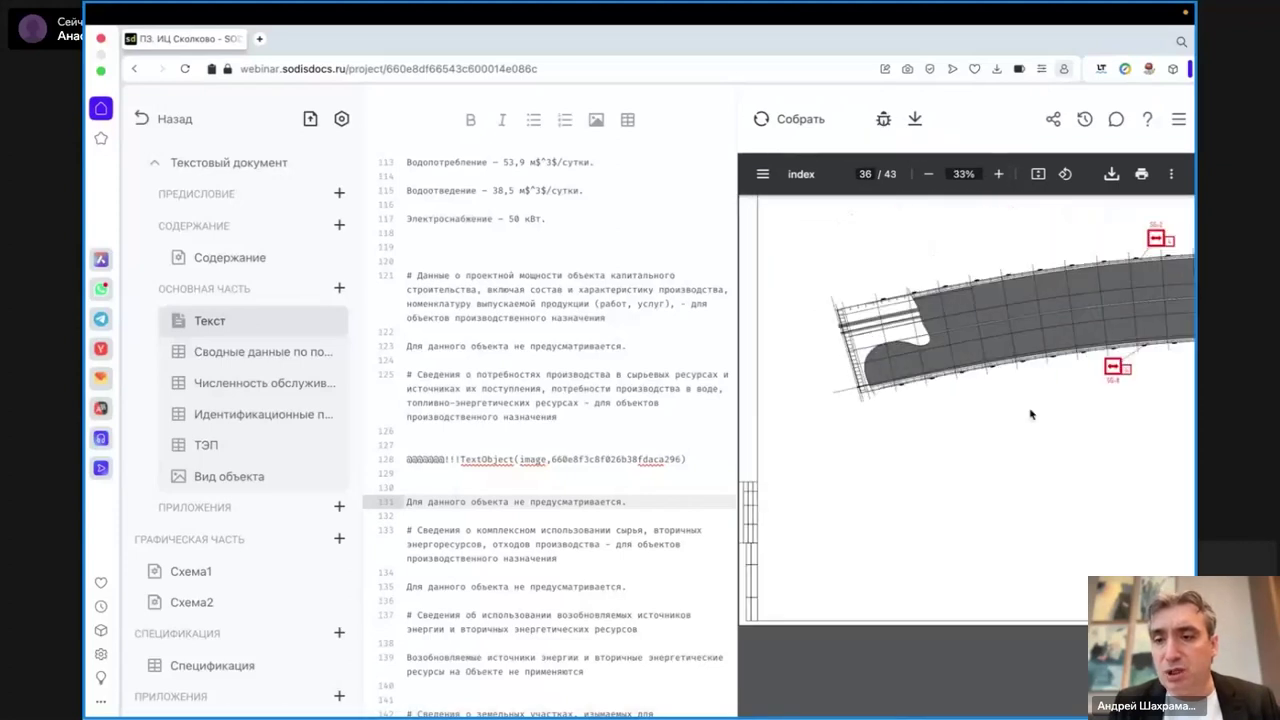
pyautogui.scroll(-5, 1032, 415)
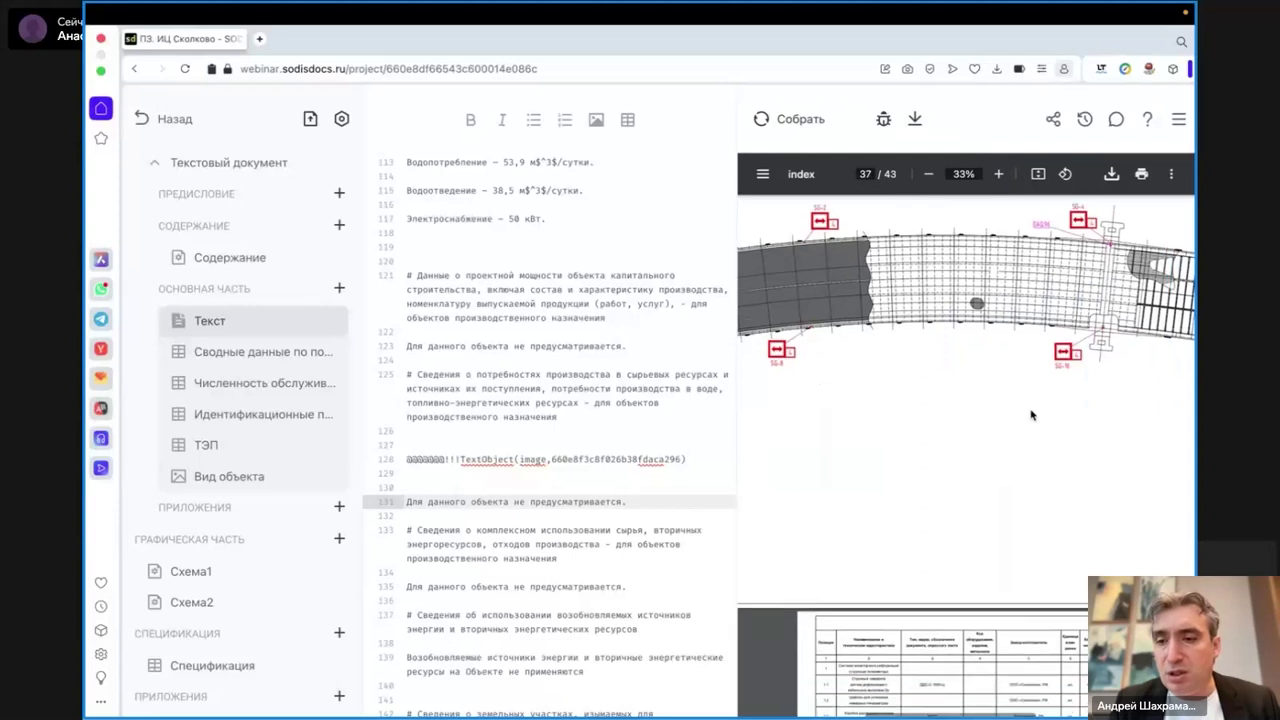
pyautogui.scroll(-10, 1032, 415)
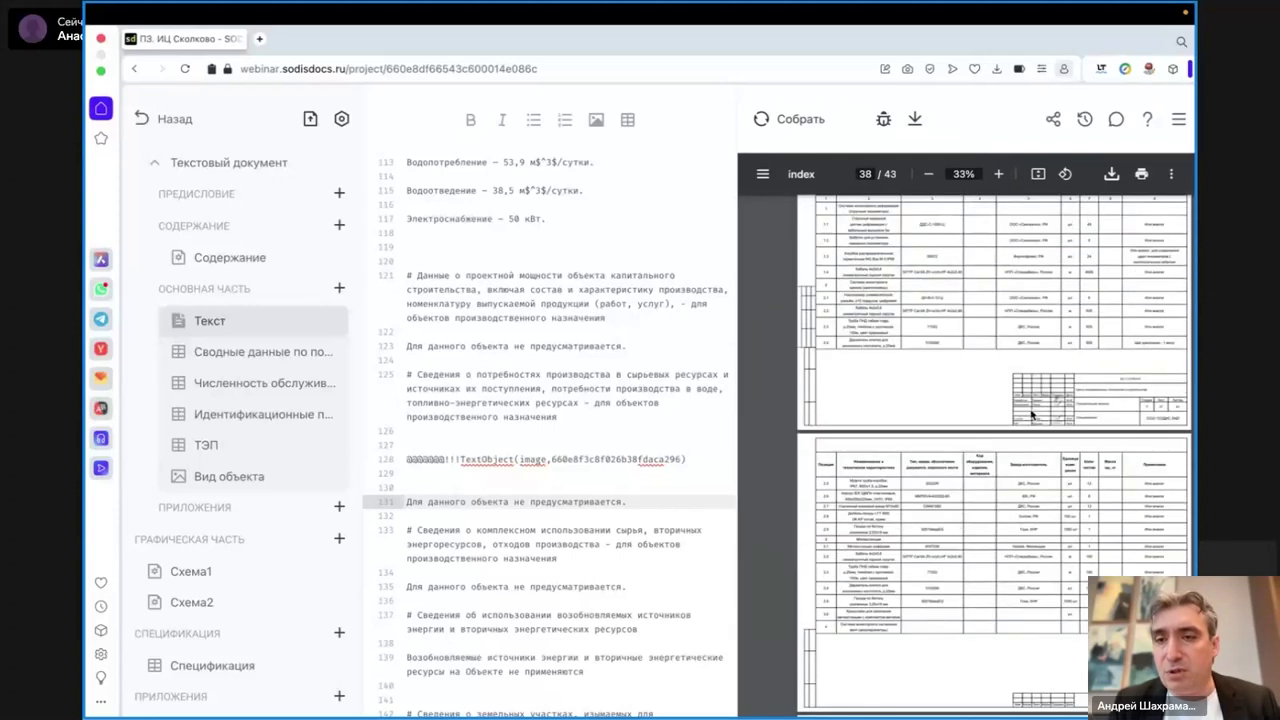
pyautogui.scroll(6, 1032, 415)
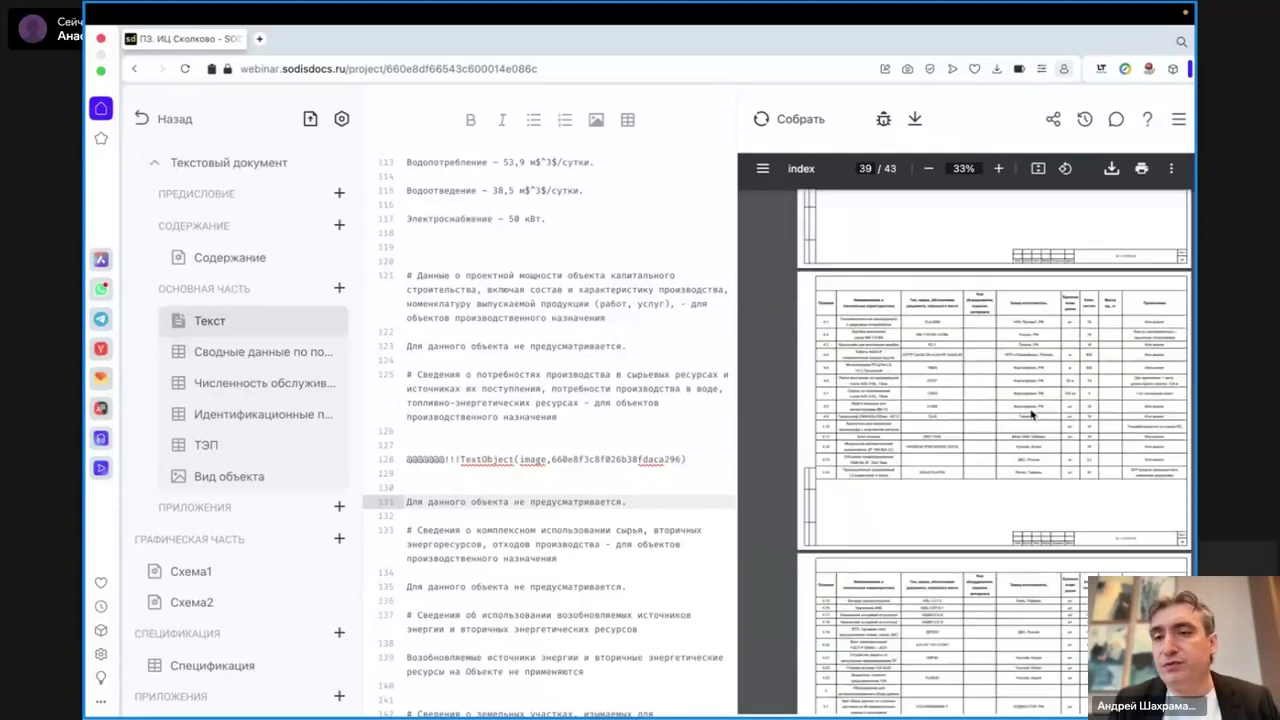
pyautogui.scroll(1, 1032, 415)
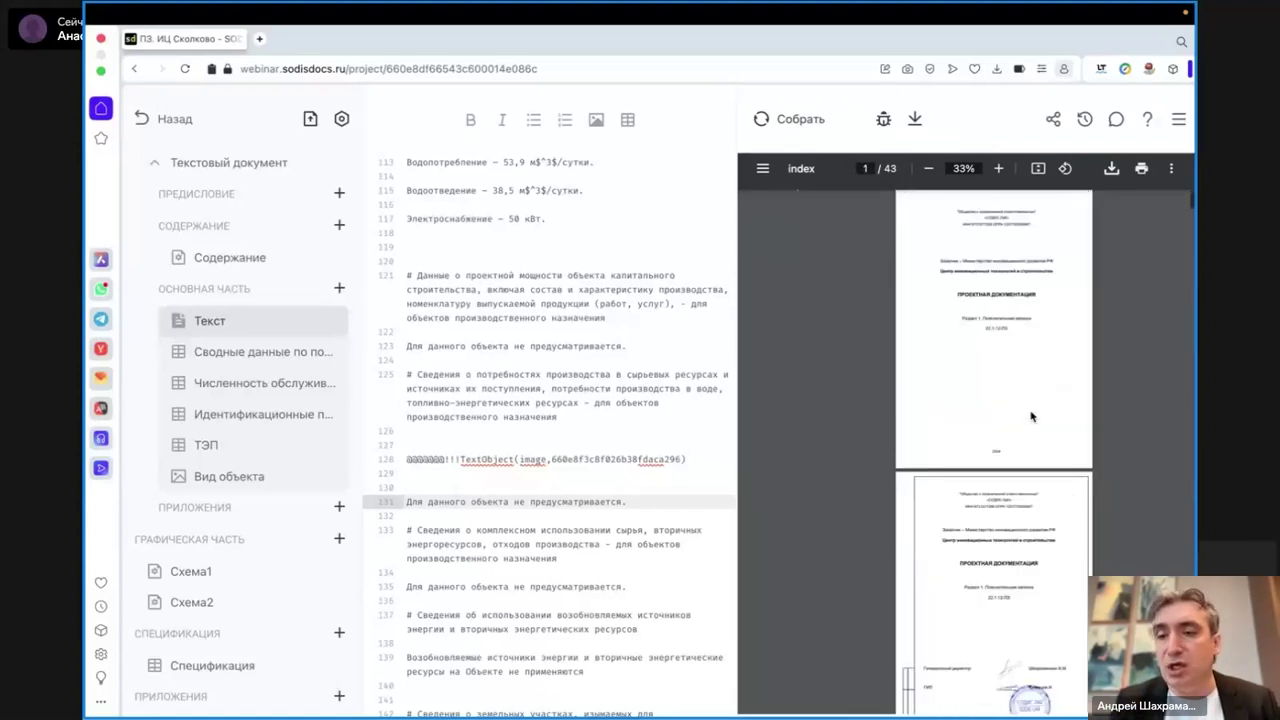
# - Show page 3, the Содержание тома listing four parts, at 75% zoom in the preview
pyautogui.scroll(-5, 1032, 415)
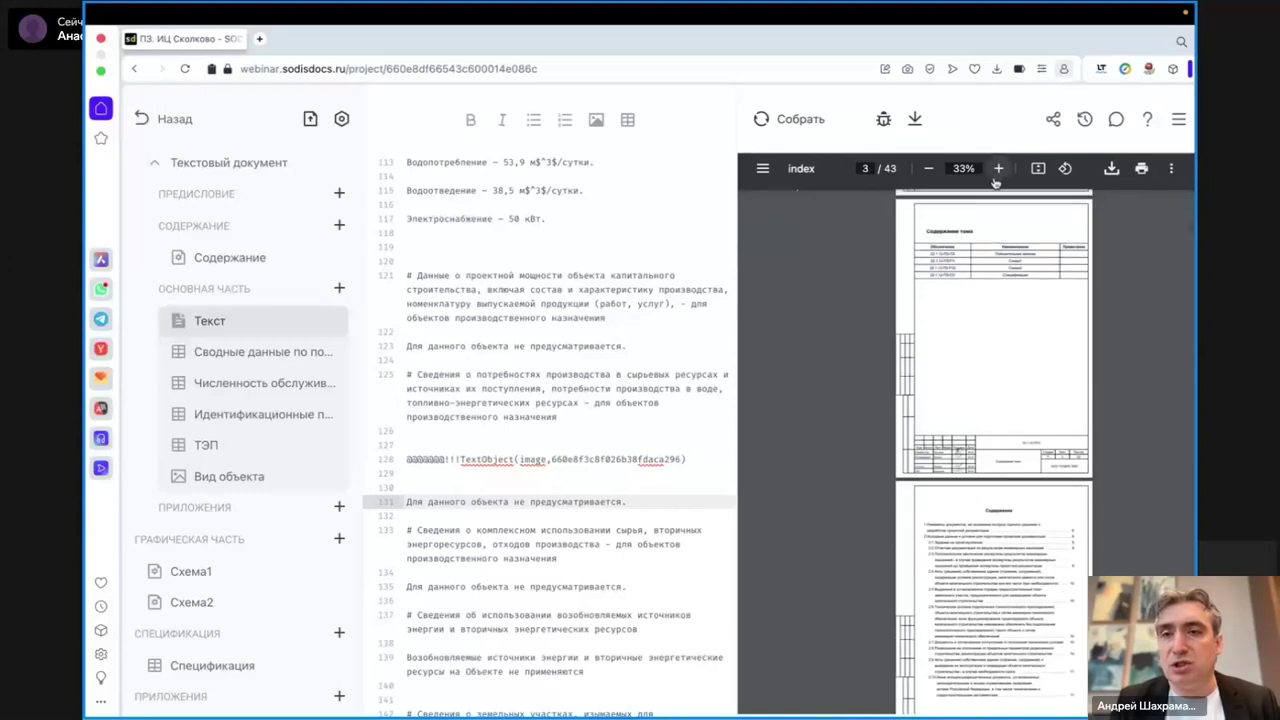
pyautogui.click(997, 172)
pyautogui.click(997, 172)
pyautogui.click(997, 172)
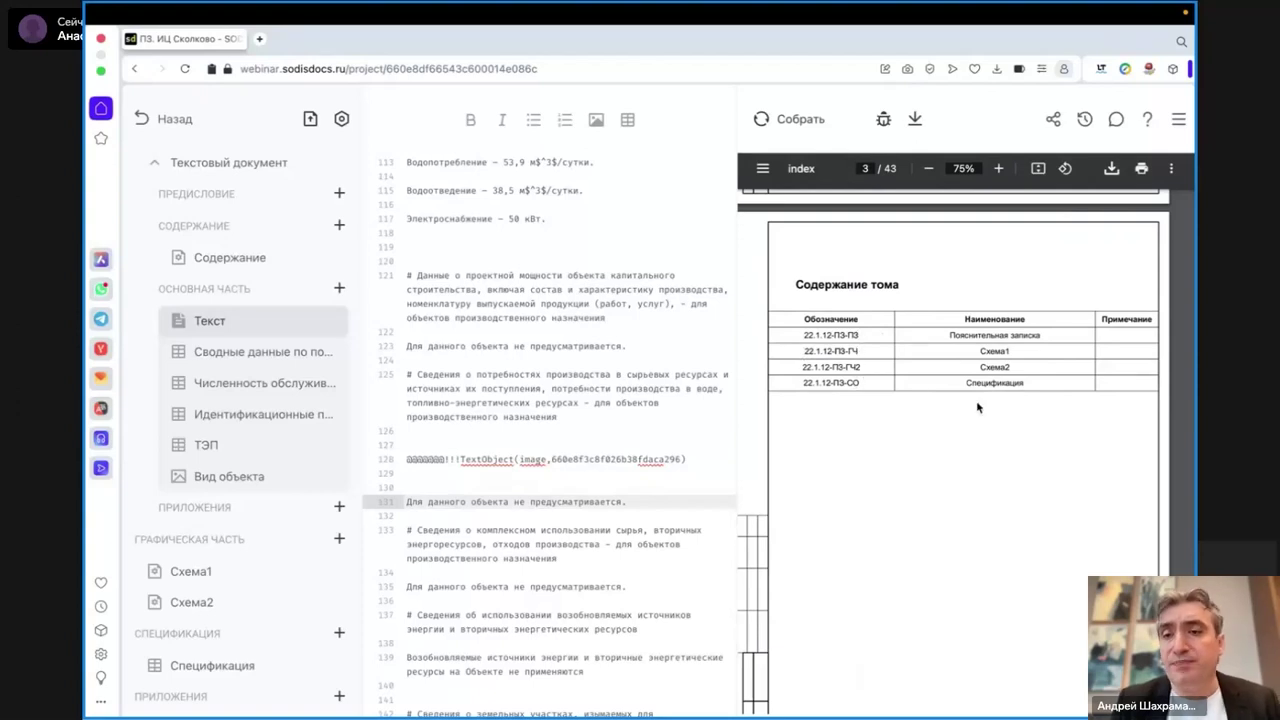
pyautogui.scroll(-5, 1022, 420)
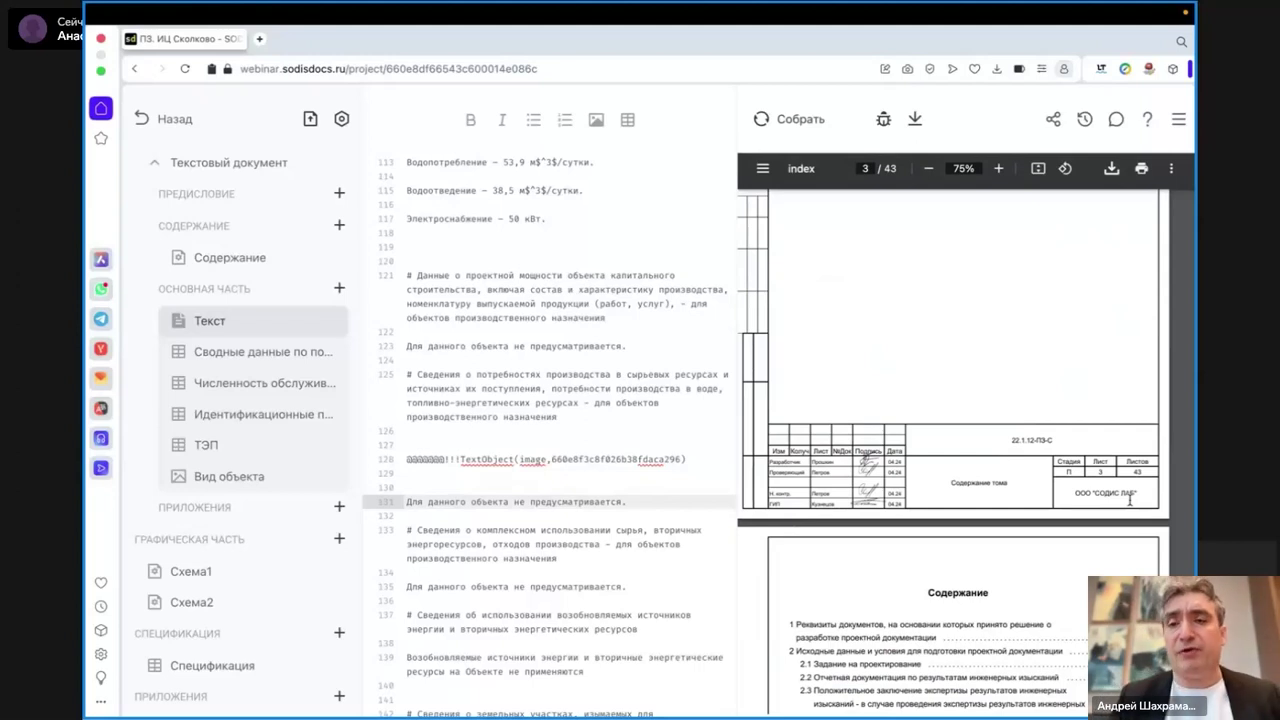
pyautogui.scroll(3, 1130, 500)
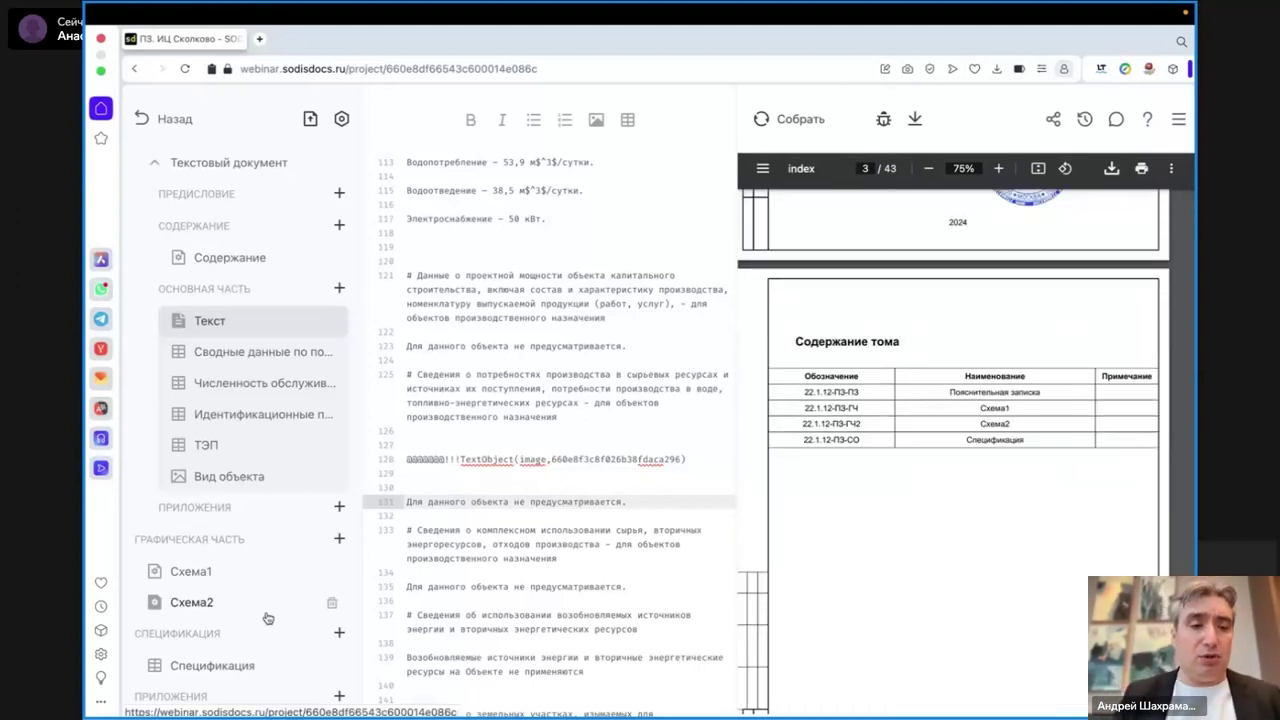
# - Add a PDF-приложение under ПРИЛОЖЕНИЯ and upload the certificate PDF as its file
pyautogui.scroll(-1, 268, 618)
pyautogui.click(339, 665)
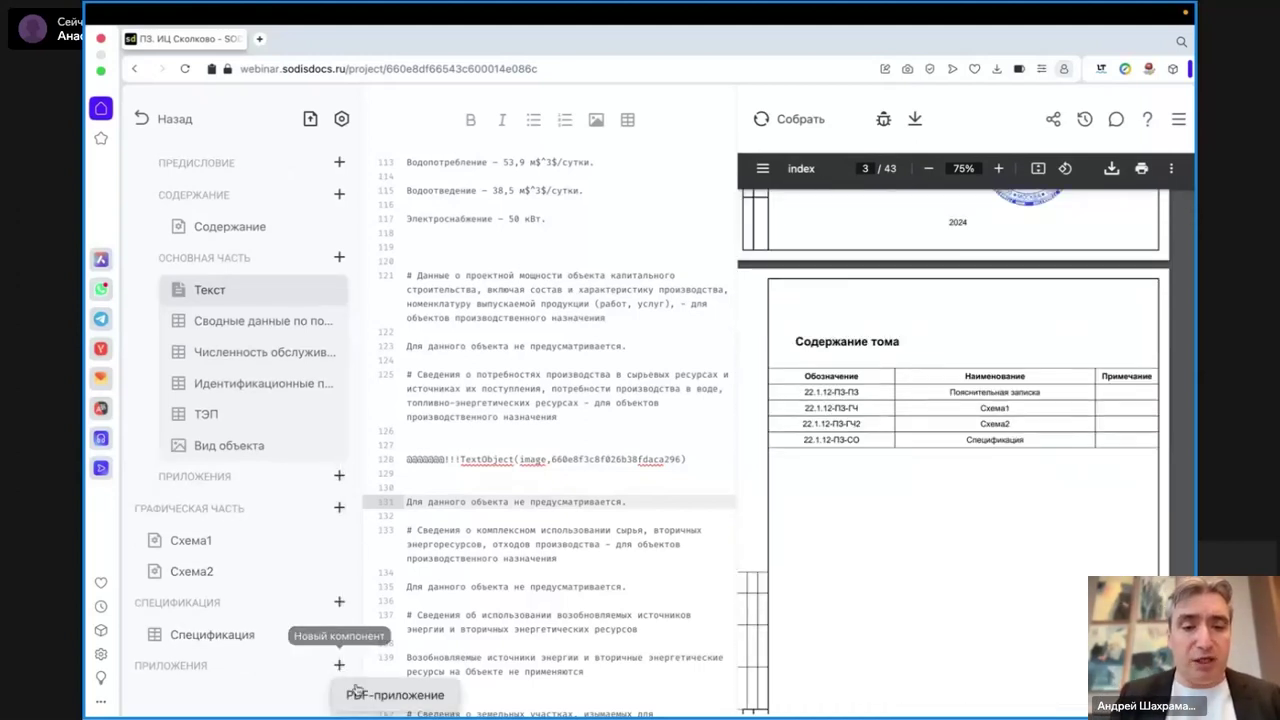
pyautogui.click(357, 692)
pyautogui.click(691, 310)
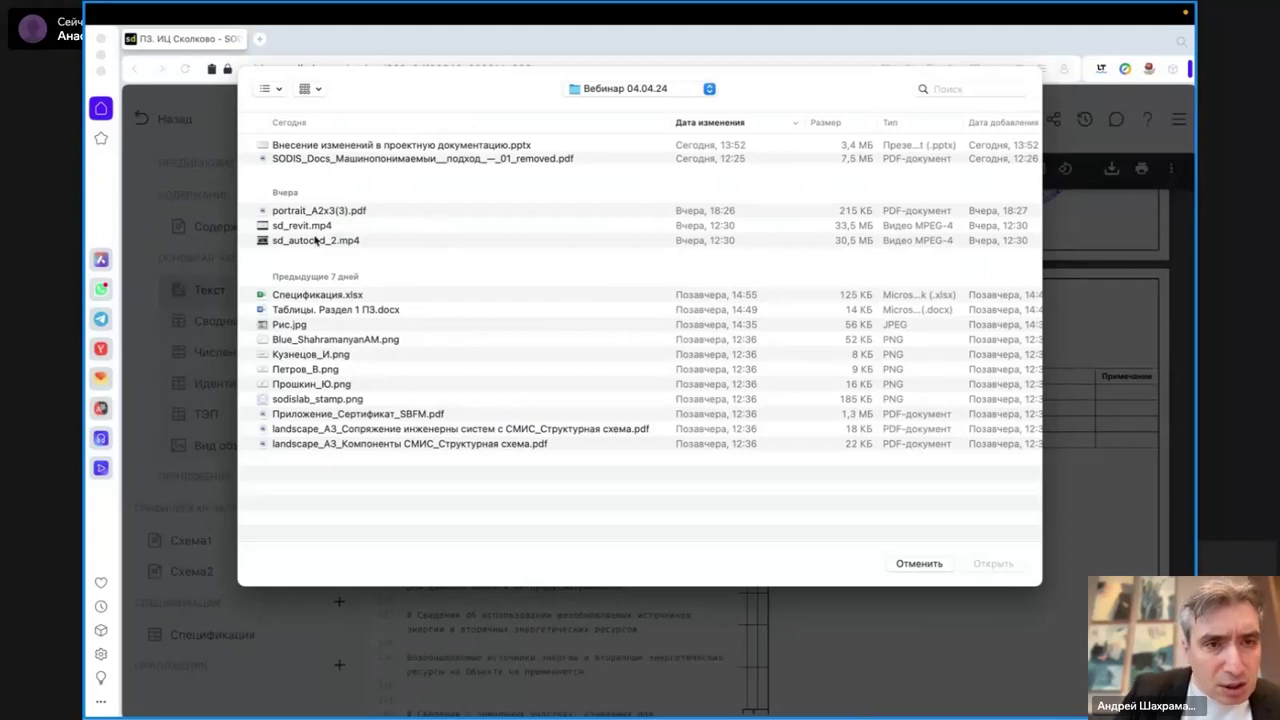
pyautogui.doubleClick(340, 418)
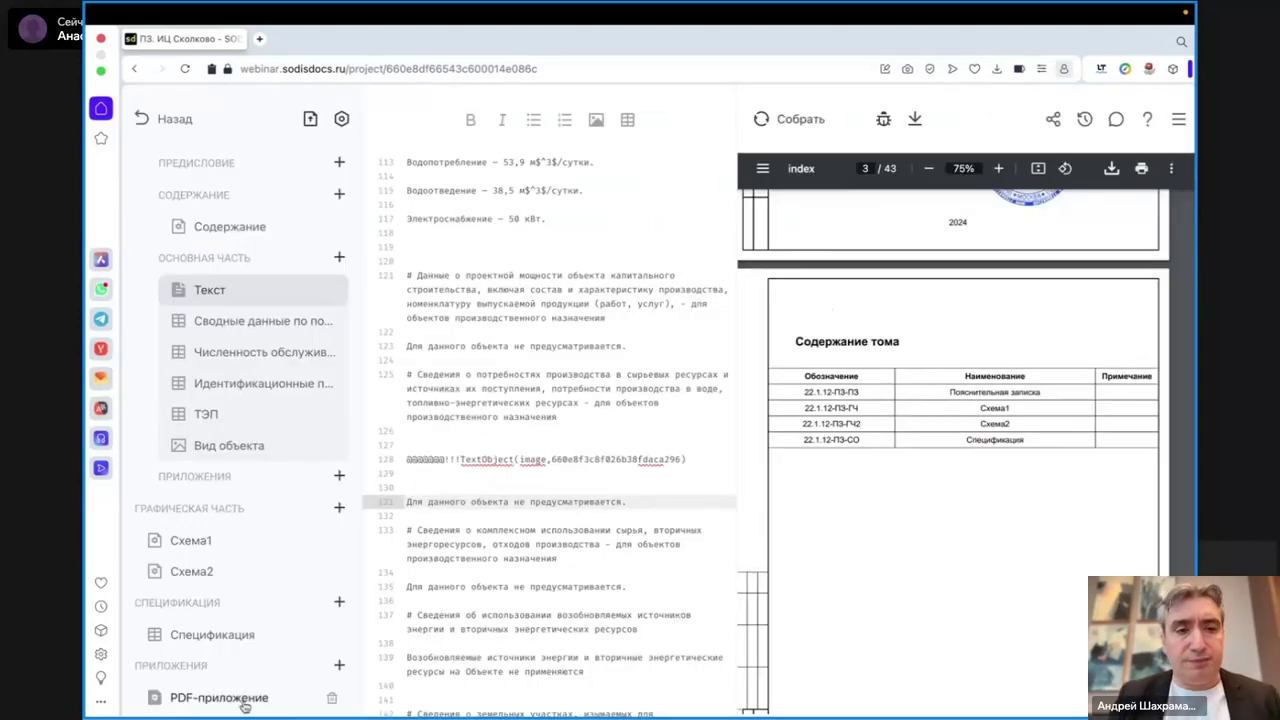
# - Name the appendix 'Приложение 1', designate it 'Сертификат', and rebuild the PDF
pyautogui.click(244, 706)
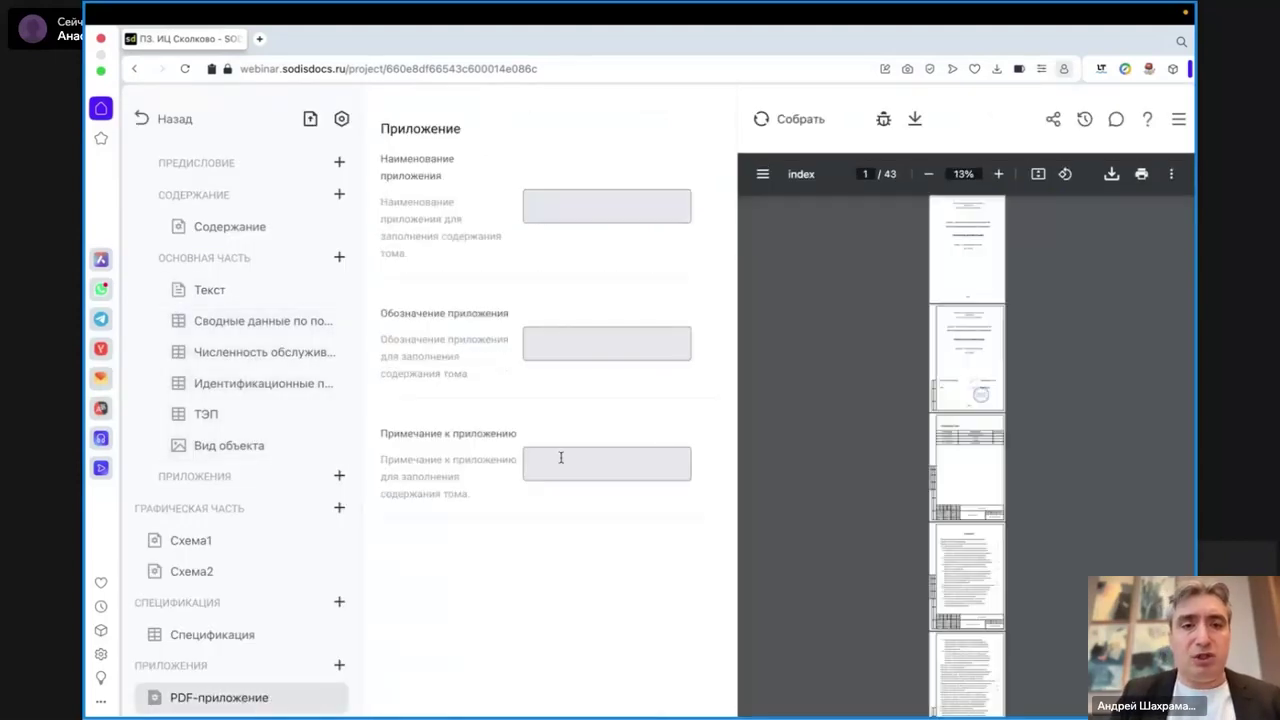
pyautogui.click(578, 339)
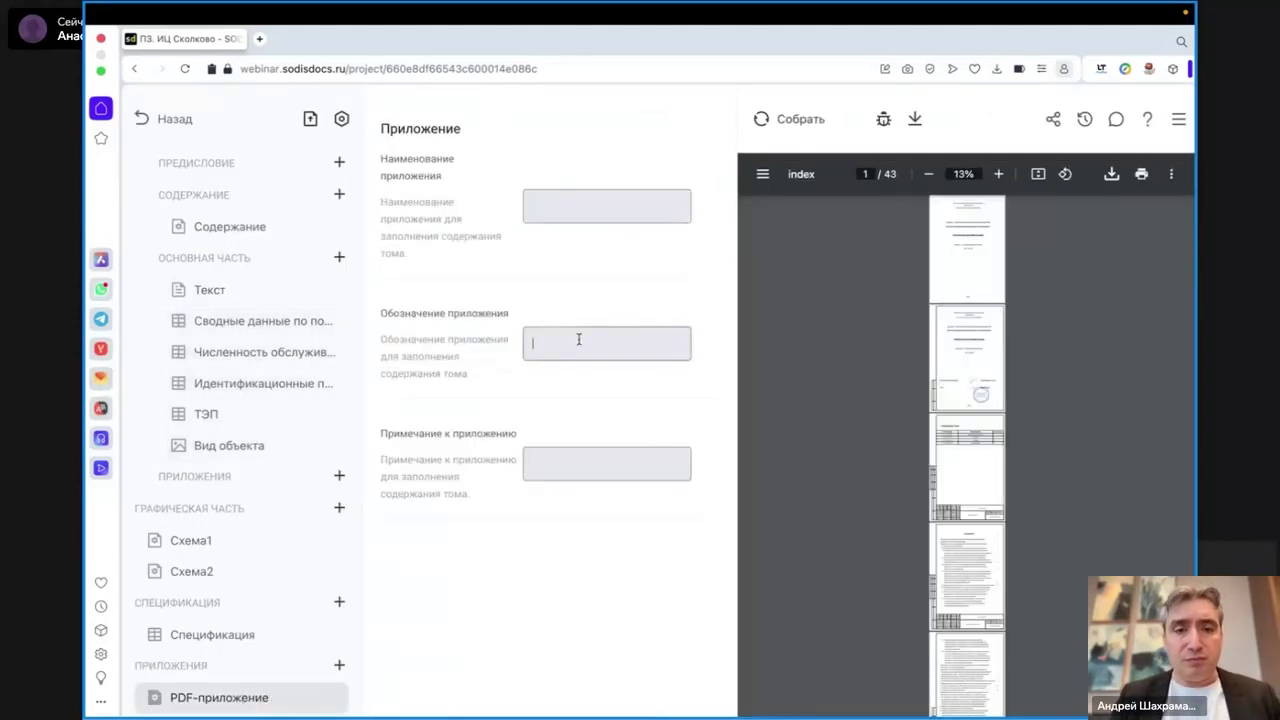
pyautogui.write('Приложение')
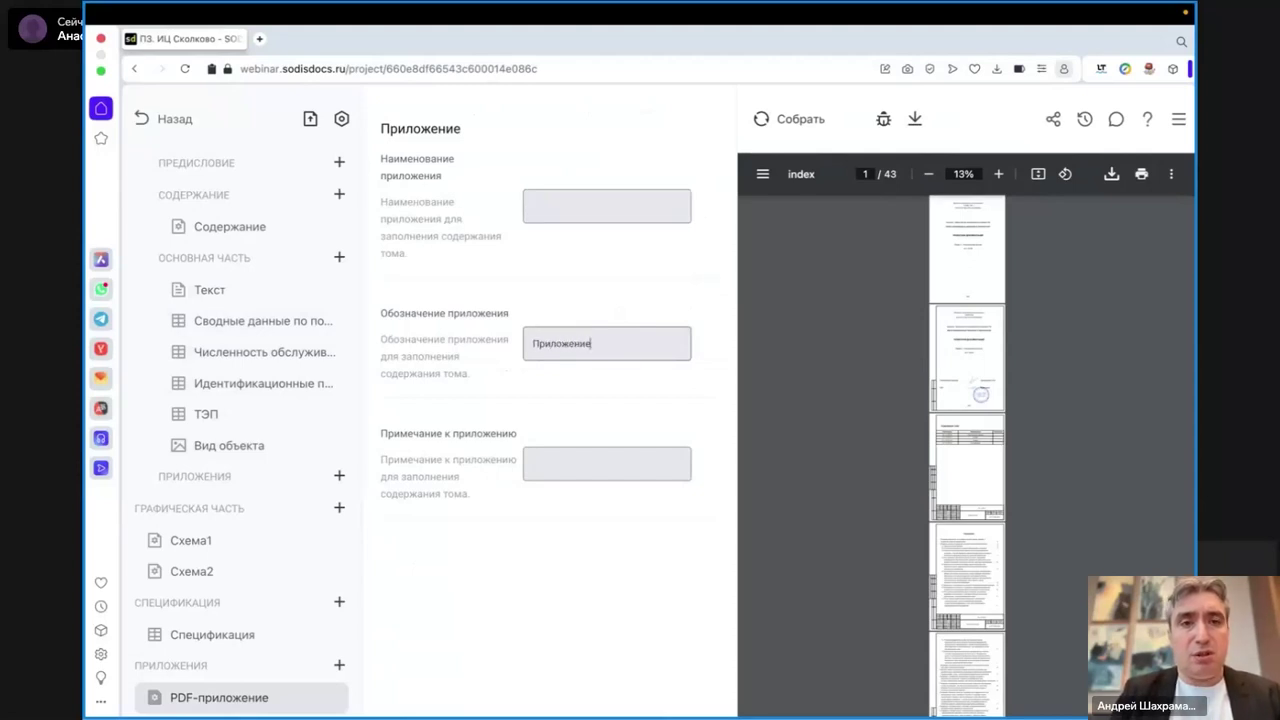
pyautogui.click(560, 212)
pyautogui.write('Приложение 1')
pyautogui.doubleClick(576, 352)
pyautogui.write('Сертификат')
pyautogui.click(792, 116)
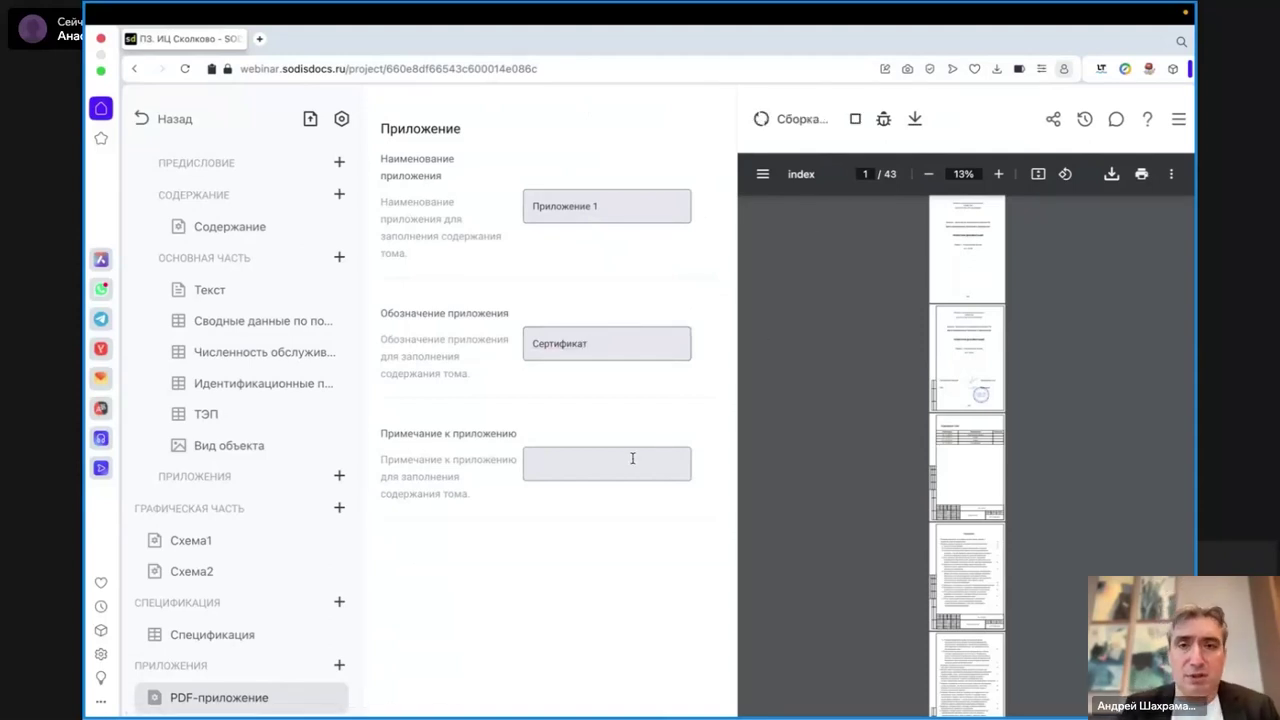
pyautogui.click(229, 230)
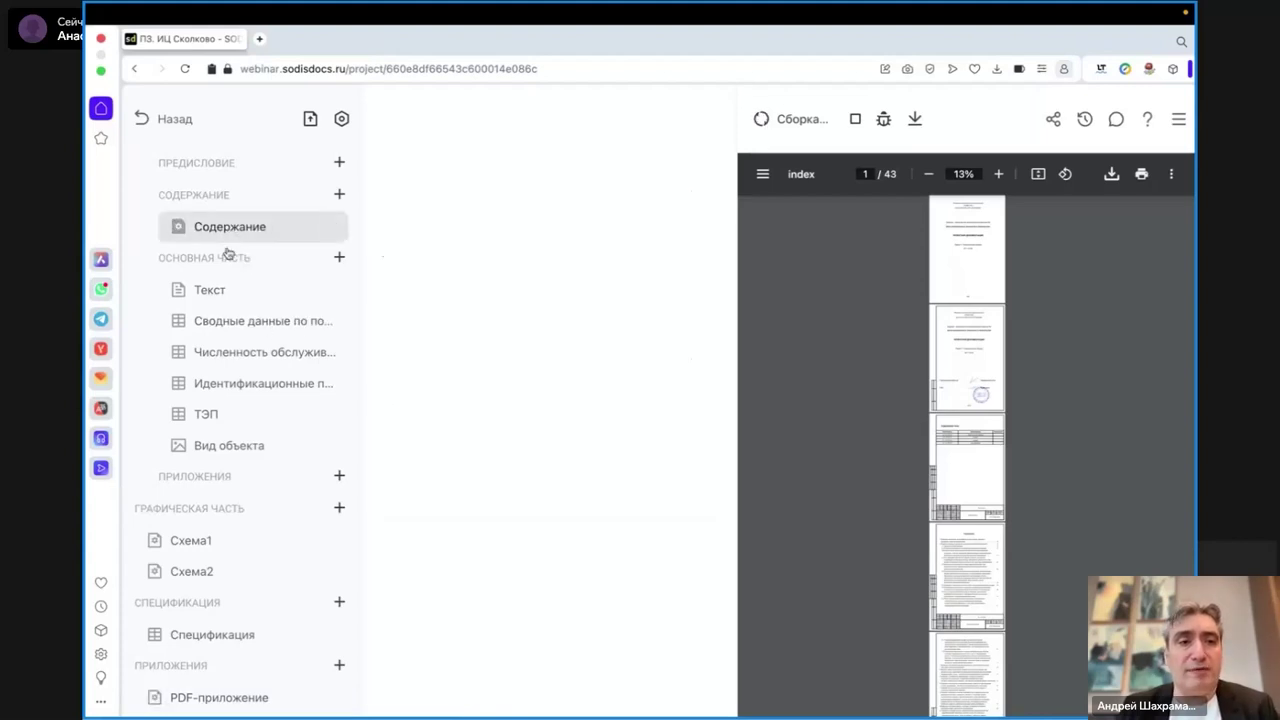
# - Return to the Текст section once the PDF rebuild reaches 45 pages
pyautogui.scroll(5, 229, 265)
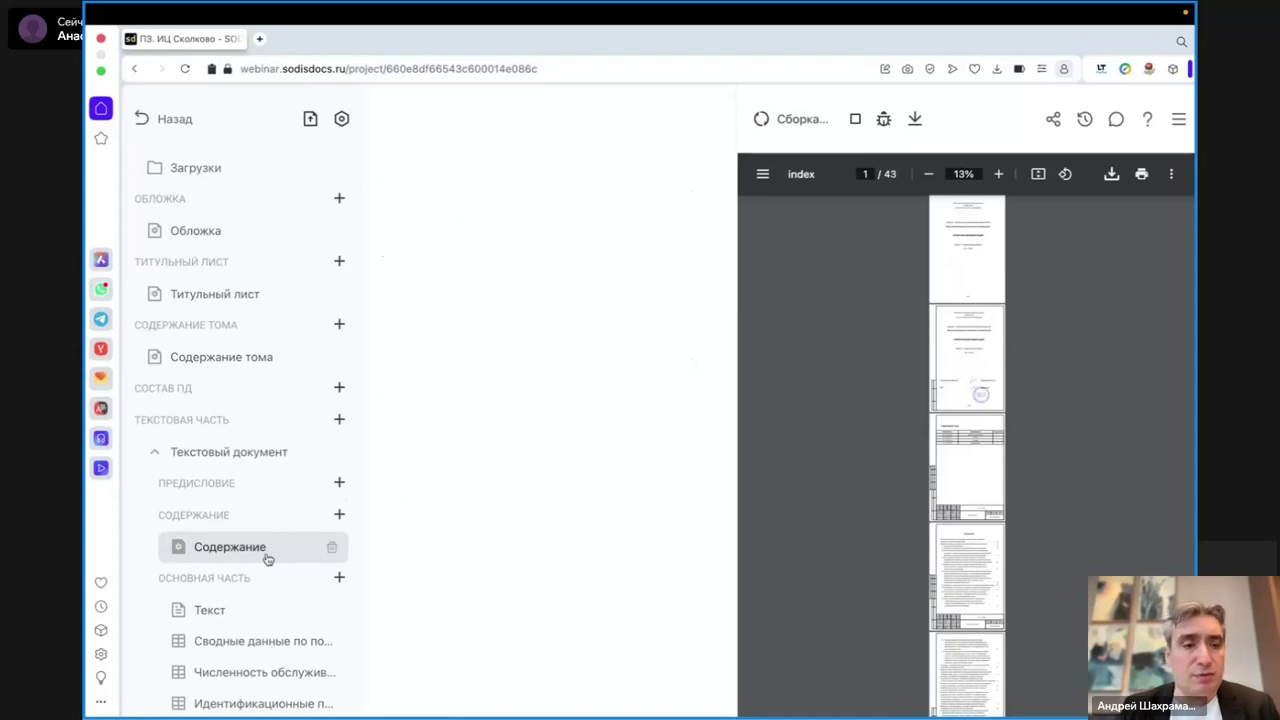
pyautogui.click(214, 611)
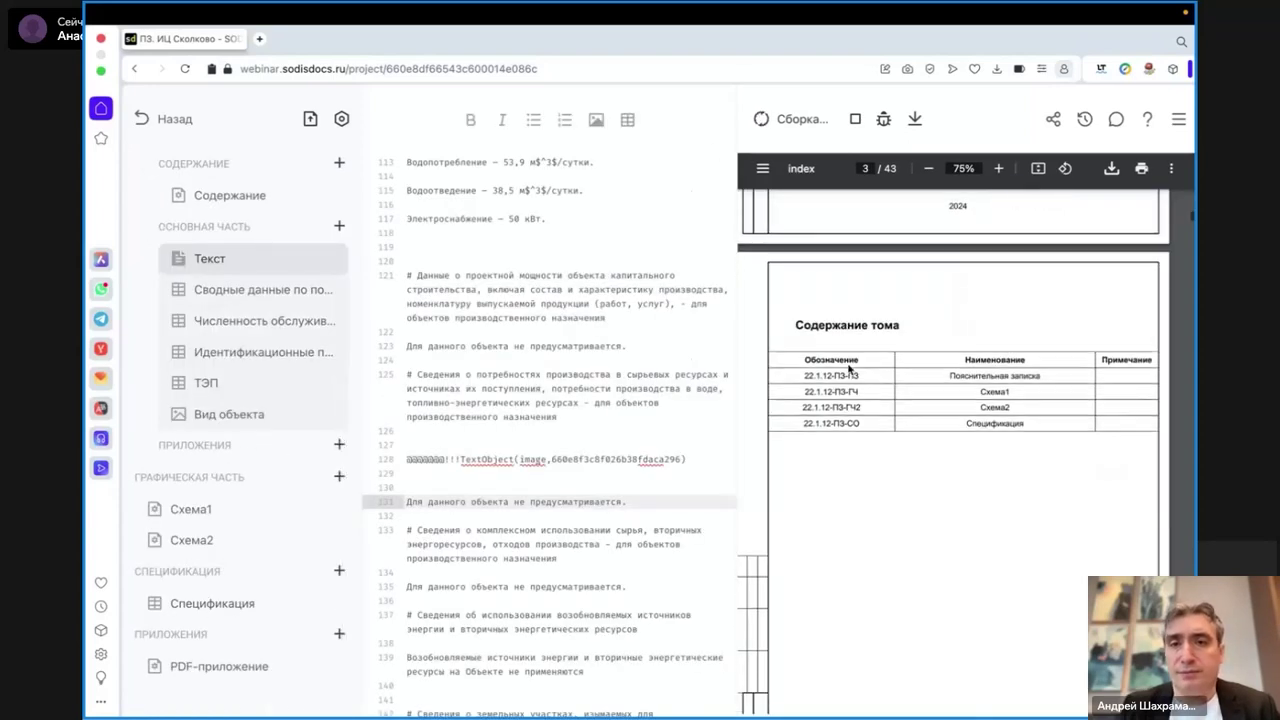
pyautogui.click(997, 173)
pyautogui.click(997, 173)
pyautogui.click(997, 173)
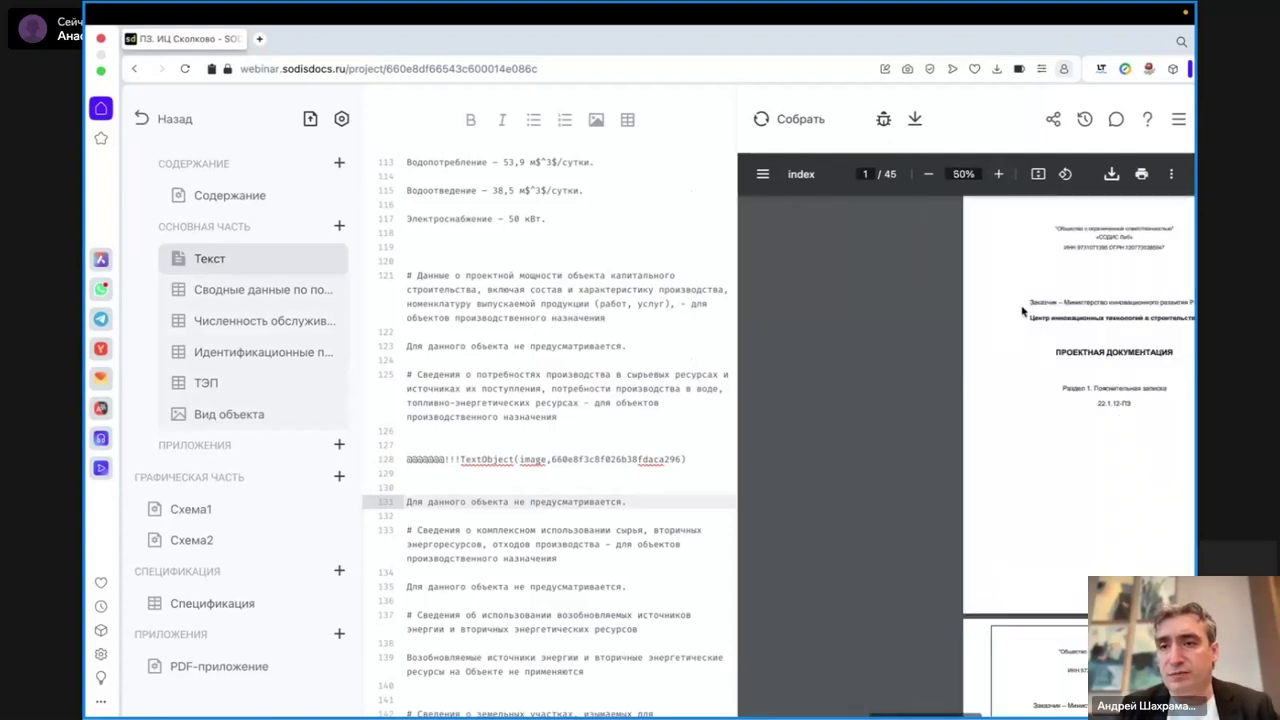
pyautogui.hscroll(2, 1021, 311)
pyautogui.scroll(-10, 1021, 311)
pyautogui.scroll(2, 1021, 311)
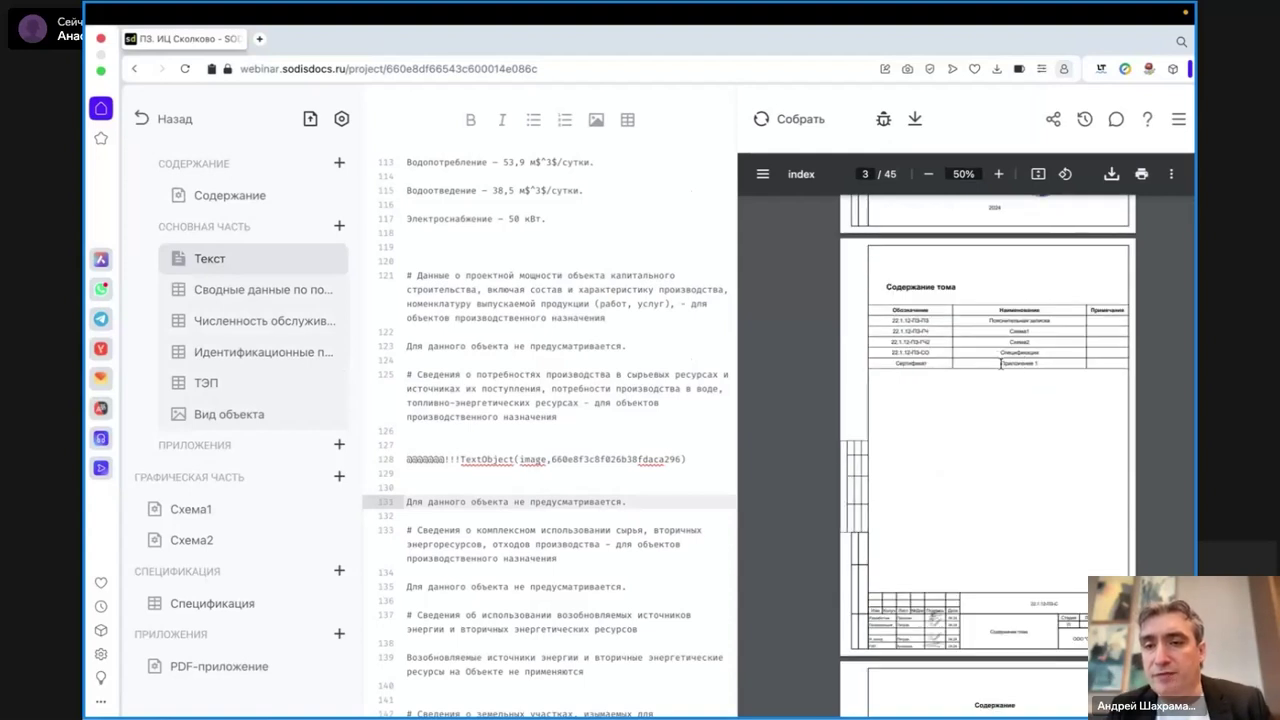
pyautogui.moveTo(1000, 364); pyautogui.dragTo(1041, 364)
pyautogui.click(906, 366)
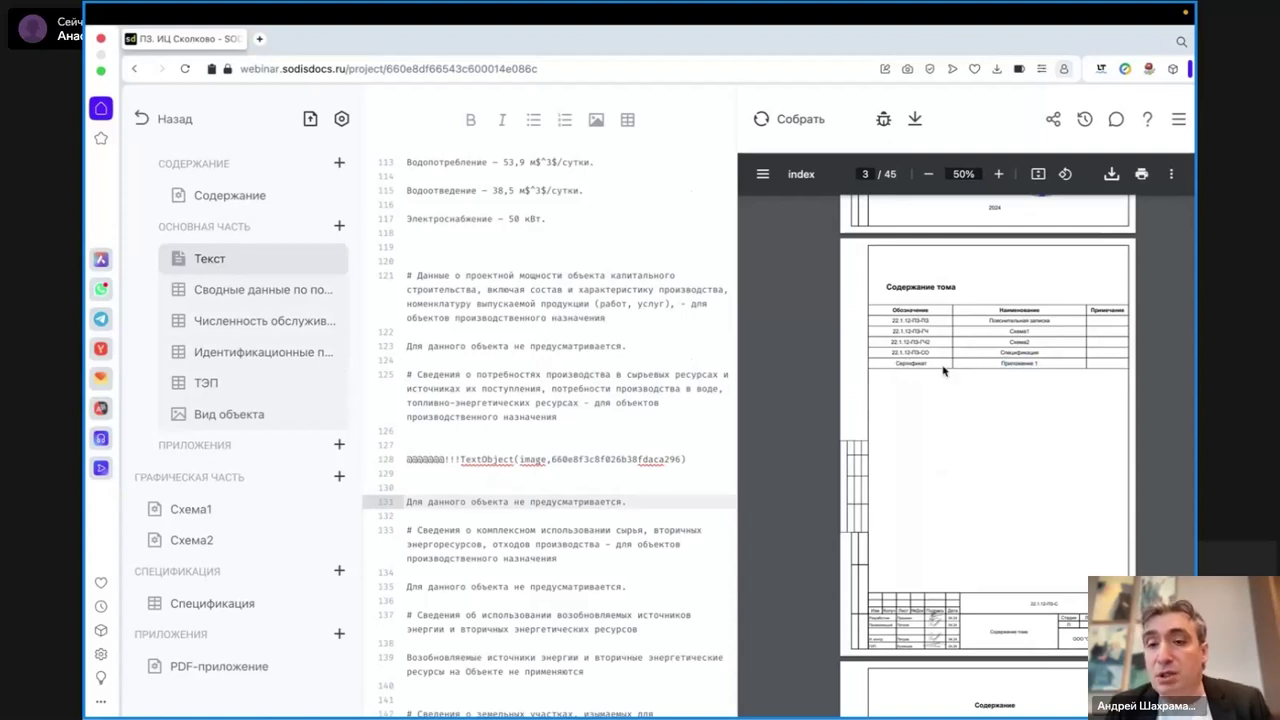
pyautogui.scroll(-1, 990, 362)
pyautogui.scroll(-20, 996, 352)
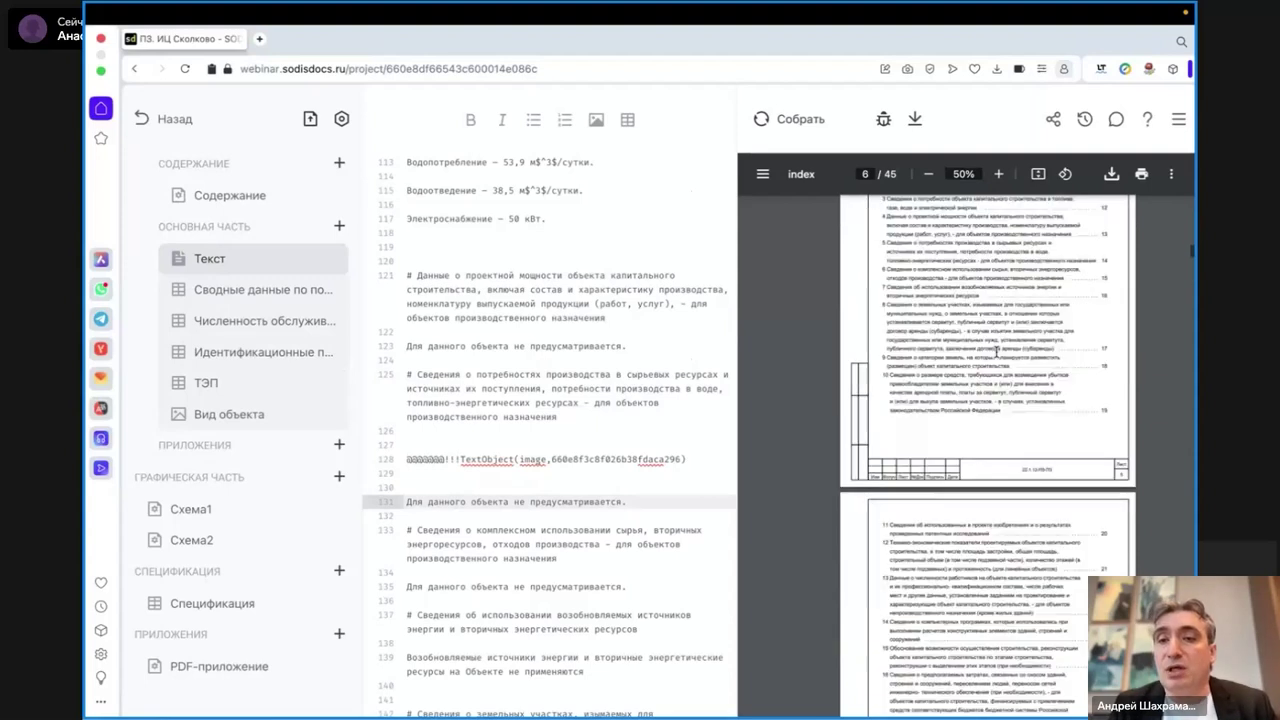
pyautogui.moveTo(1192, 292); pyautogui.dragTo(1192, 640)
pyautogui.scroll(-10, 965, 455)
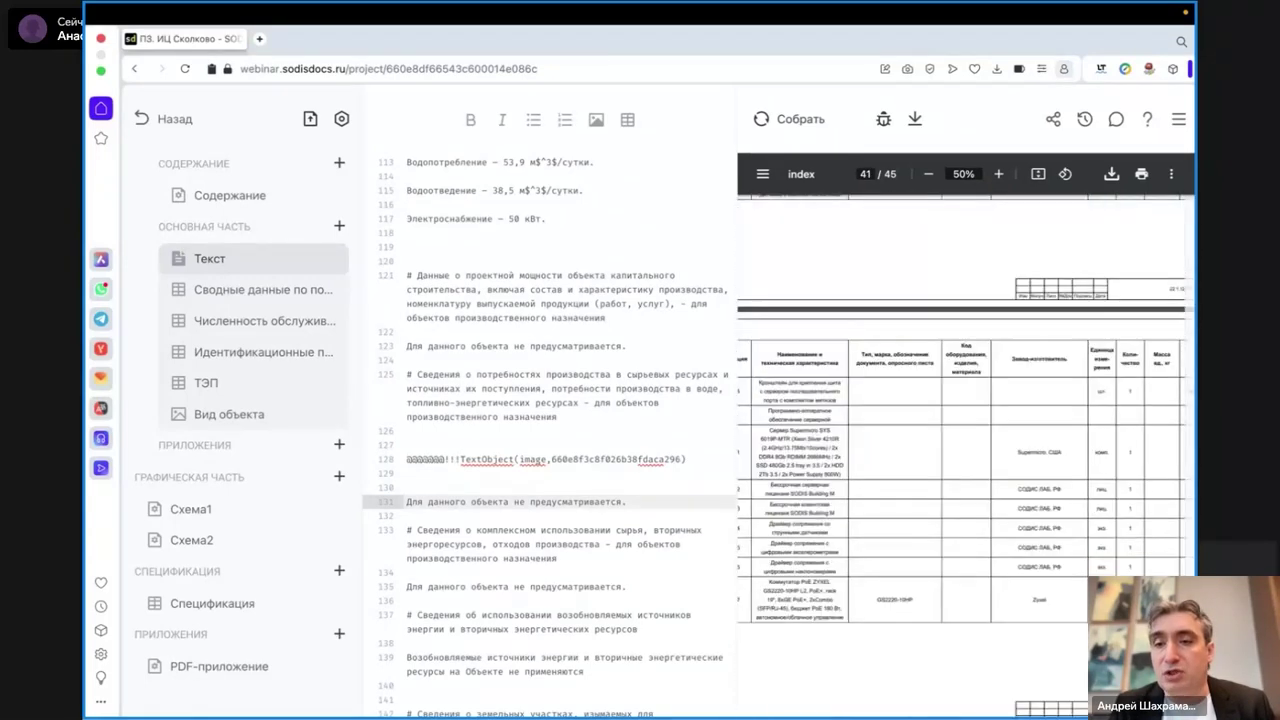
pyautogui.scroll(-3, 965, 455)
pyautogui.scroll(20, 965, 455)
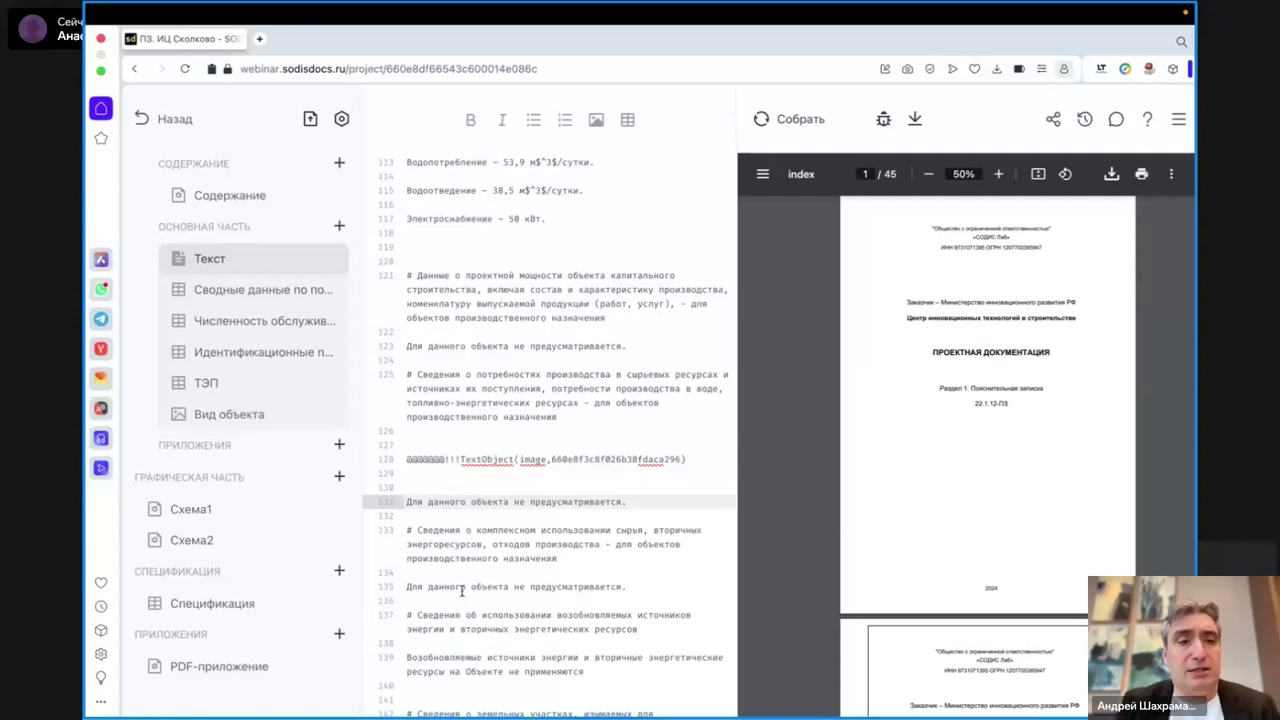
pyautogui.click(507, 280)
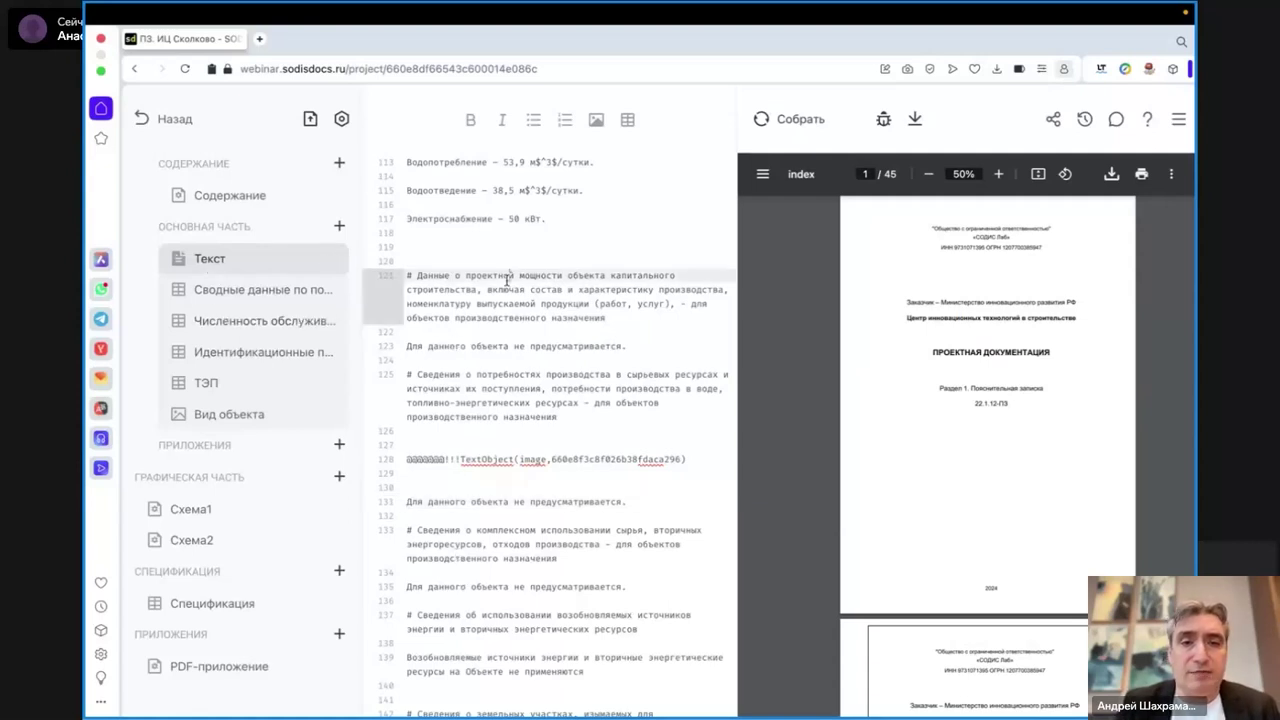
# - In the sharing dialog, enter two colleagues' e-mail addresses as co-authors
pyautogui.click(1054, 124)
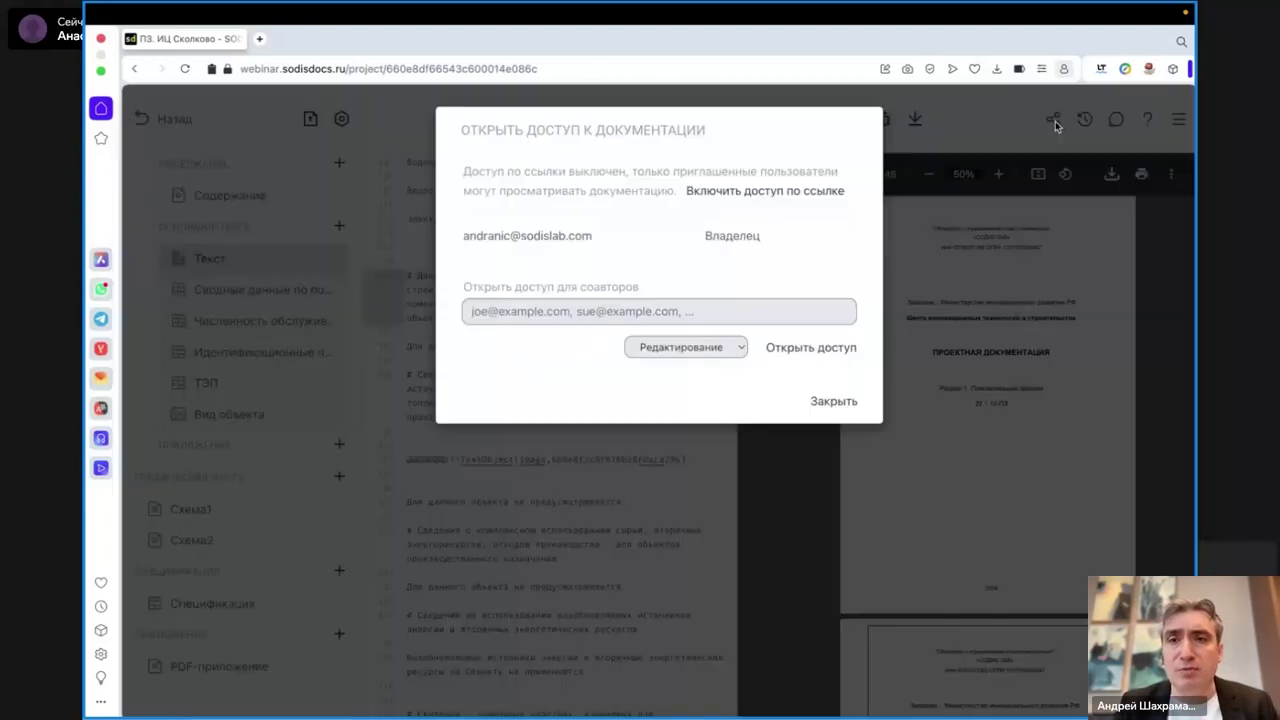
pyautogui.click(591, 308)
pyautogui.write('arse')
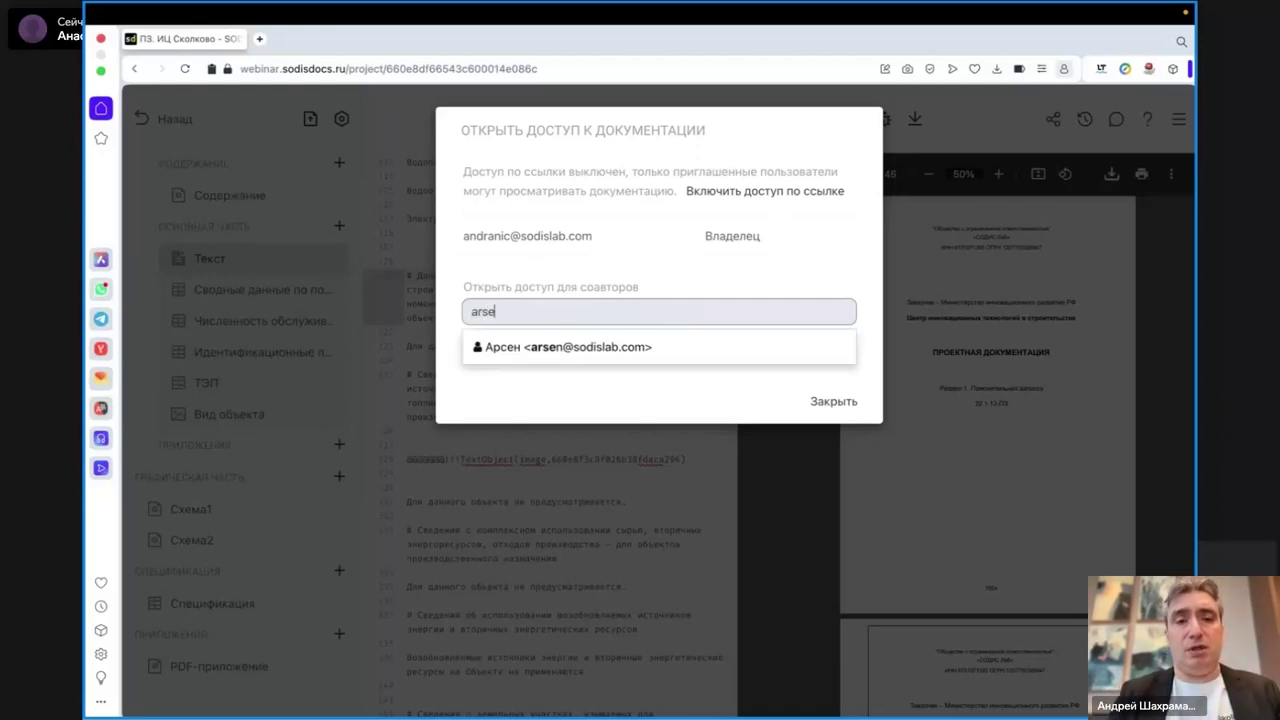
pyautogui.click(551, 346)
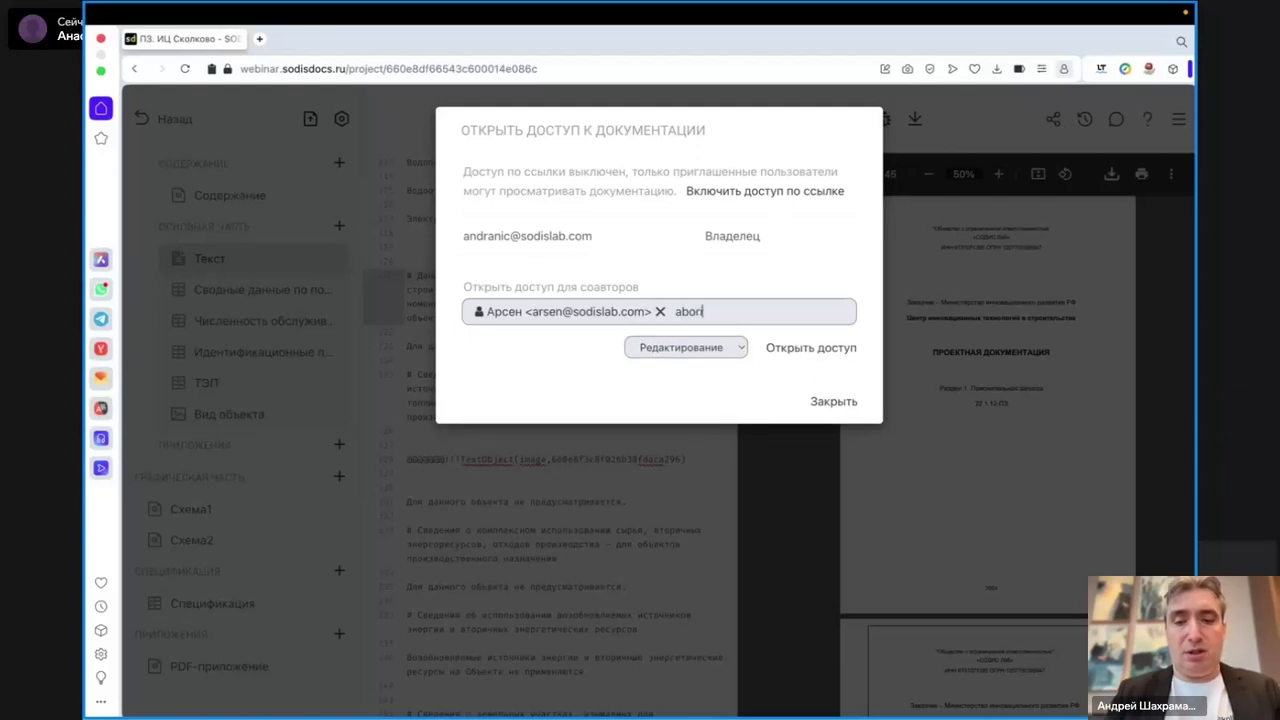
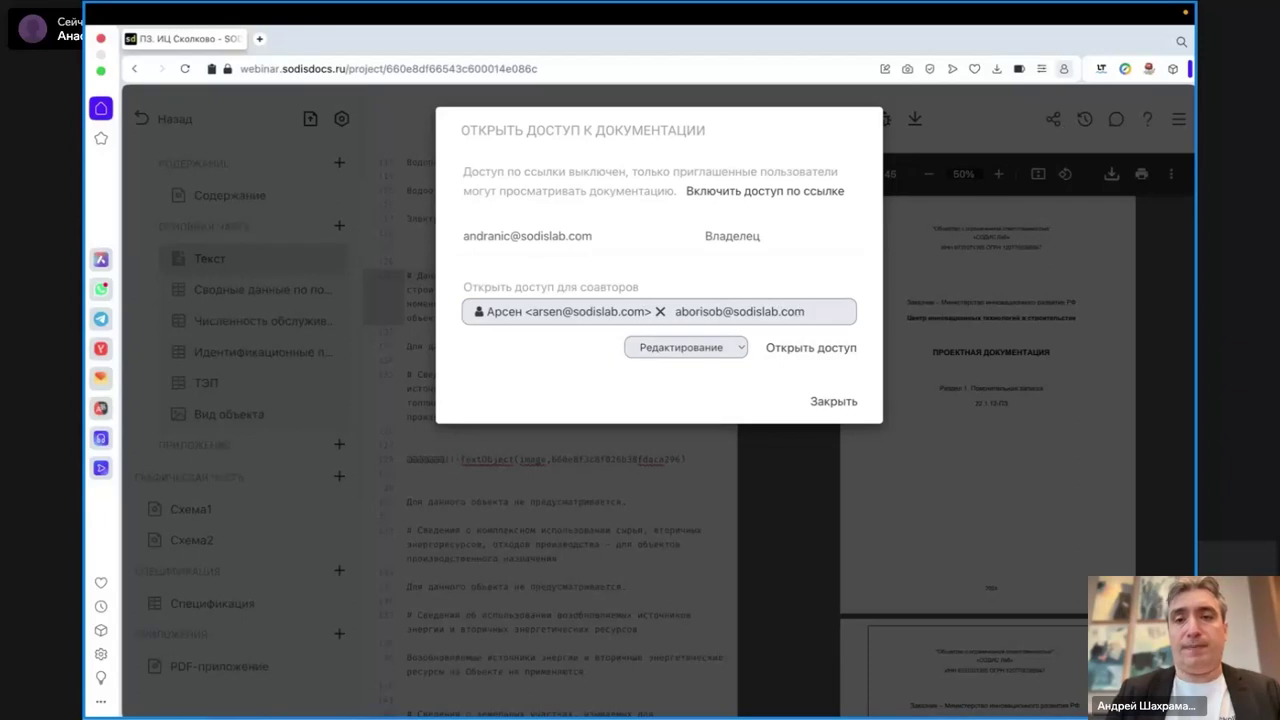
pyautogui.write('v')
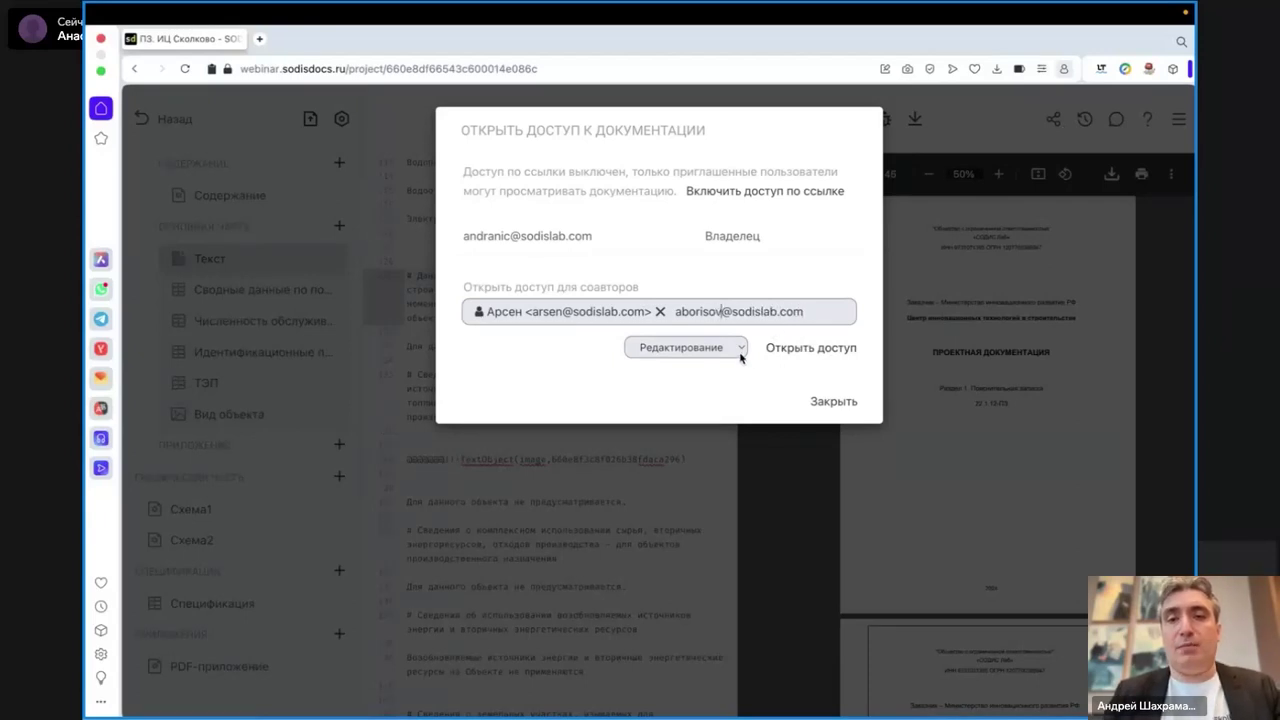
# - Keep Редактирование access, send both invitations, and close the sharing dialog
pyautogui.click(740, 352)
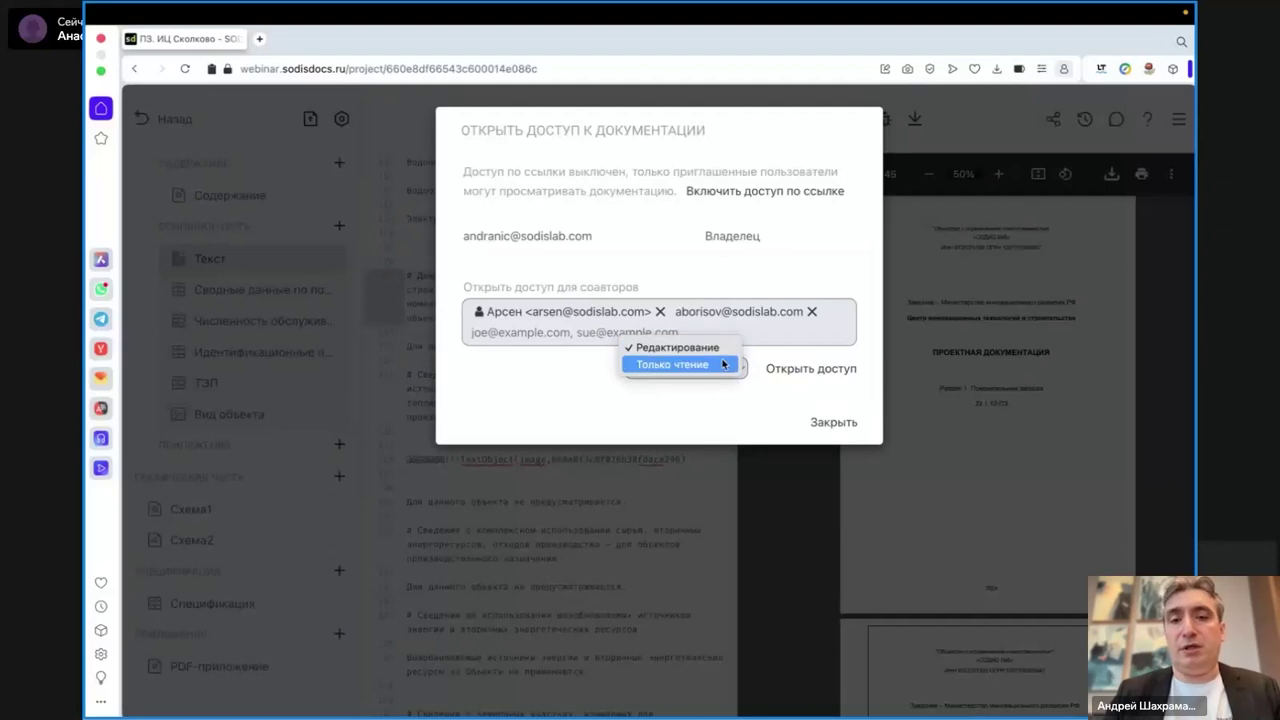
pyautogui.click(734, 400)
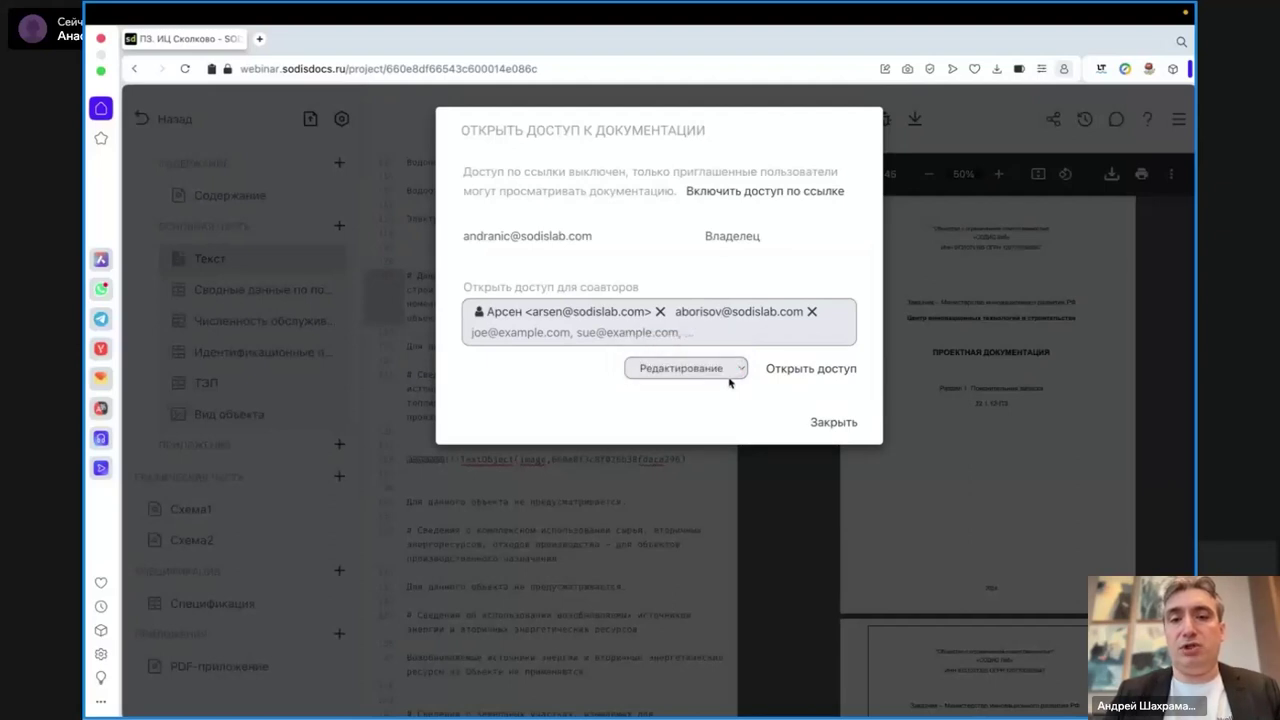
pyautogui.click(802, 381)
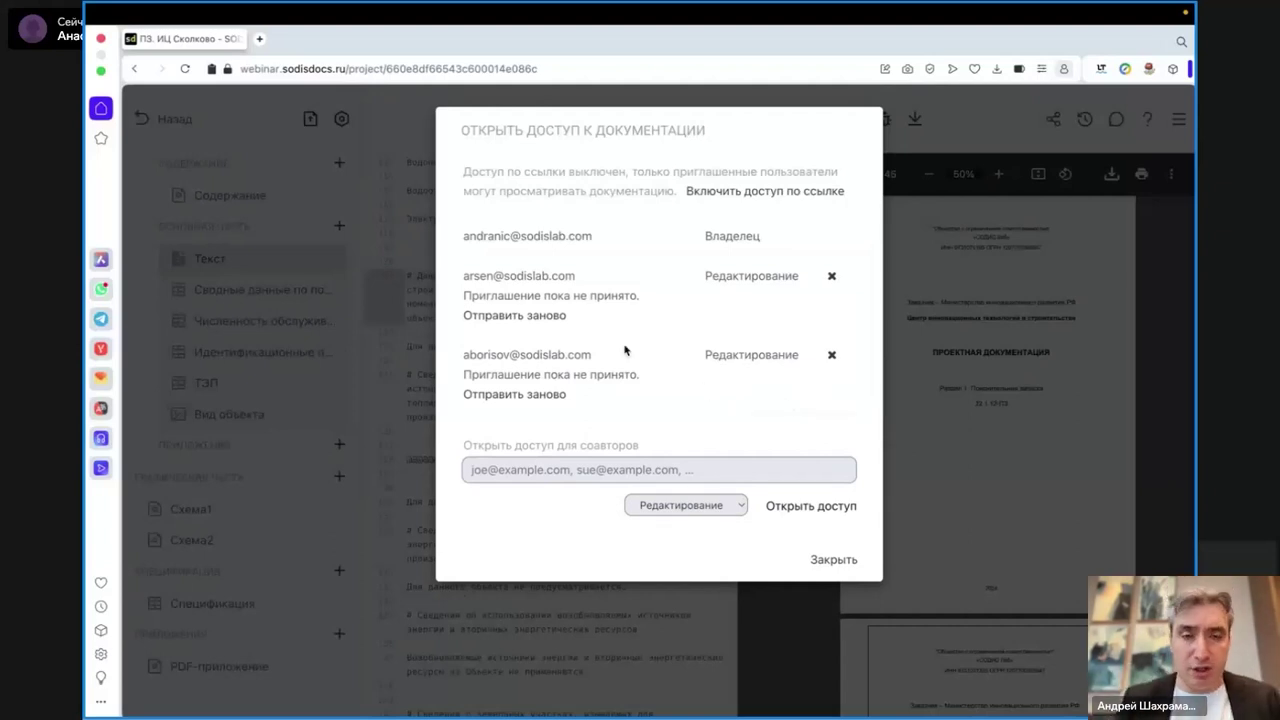
pyautogui.click(840, 562)
pyautogui.click(495, 381)
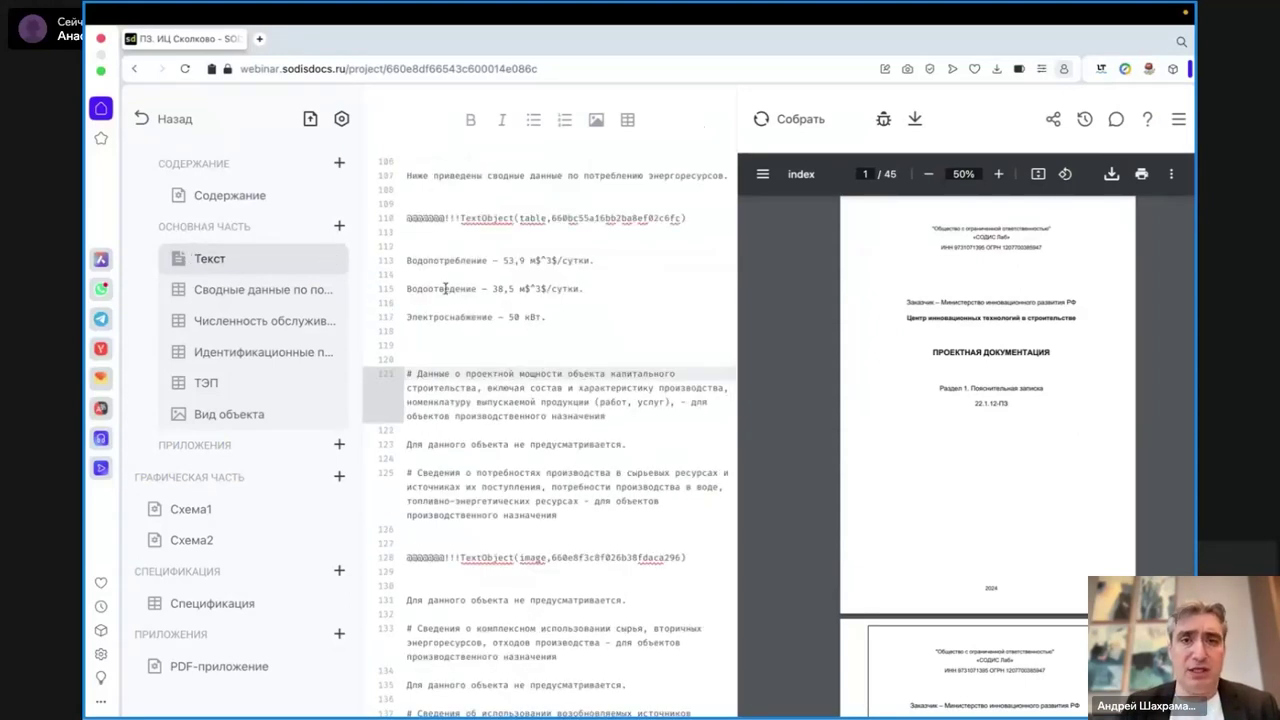
# - Type a greeting to a co-author on empty line 18, with blank lines around it
pyautogui.scroll(5, 445, 289)
pyautogui.scroll(10, 445, 289)
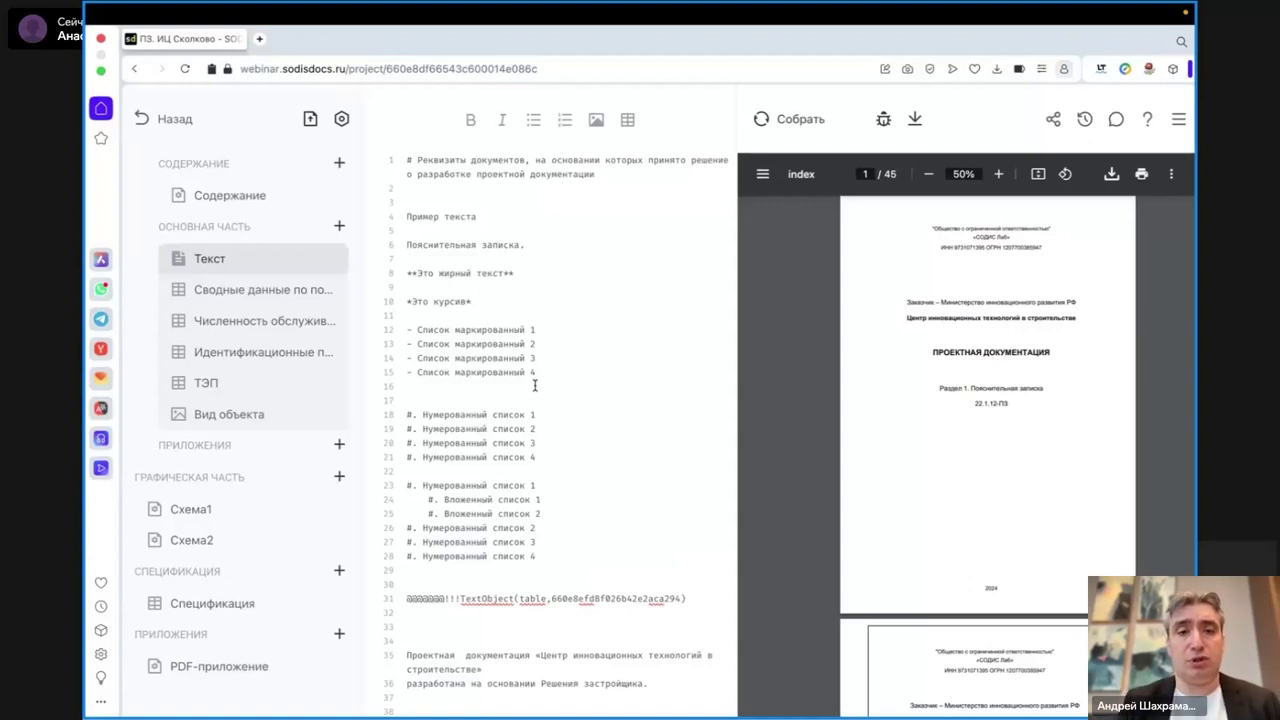
pyautogui.click(518, 302)
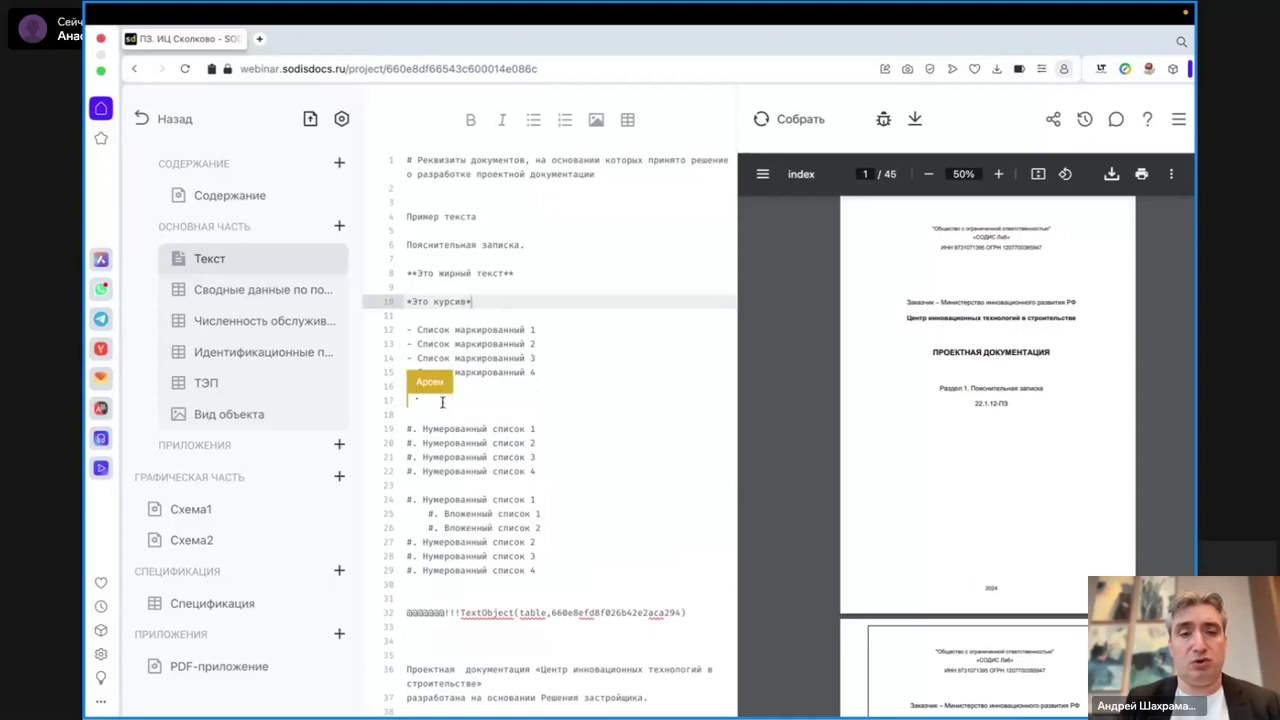
pyautogui.click(475, 409)
pyautogui.press('Return')
pyautogui.press('Return')
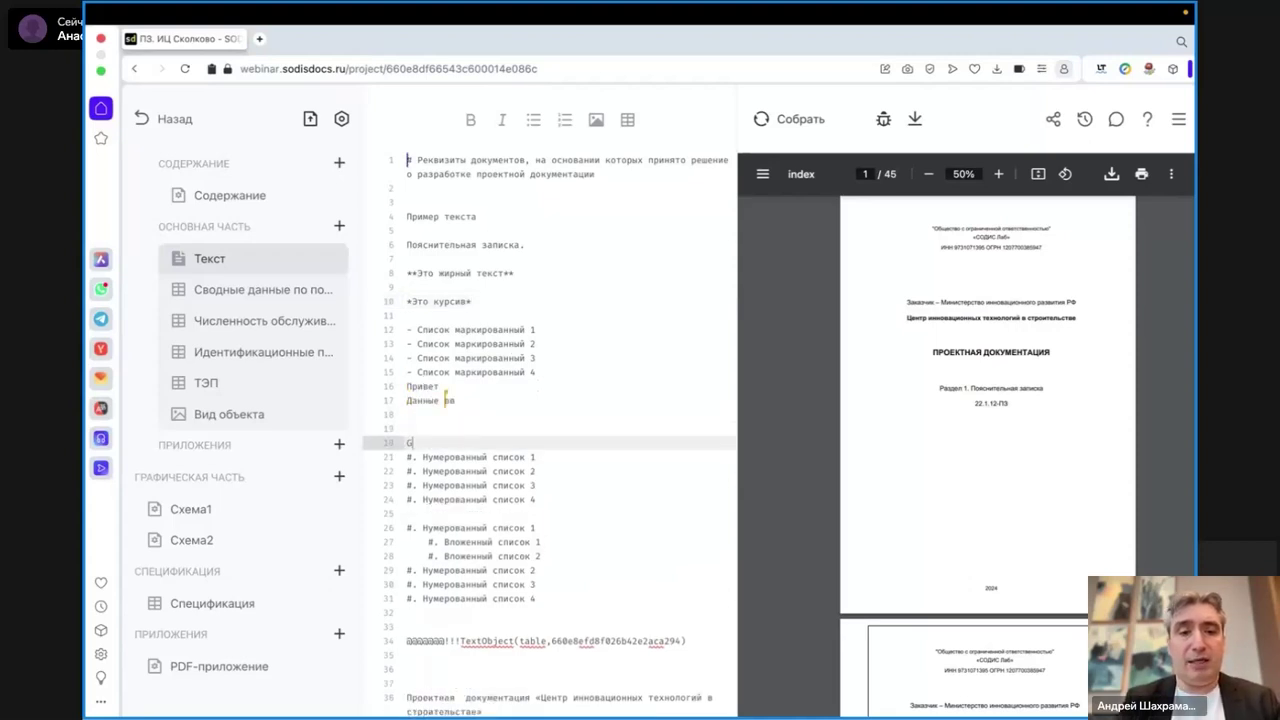
pyautogui.write('п')
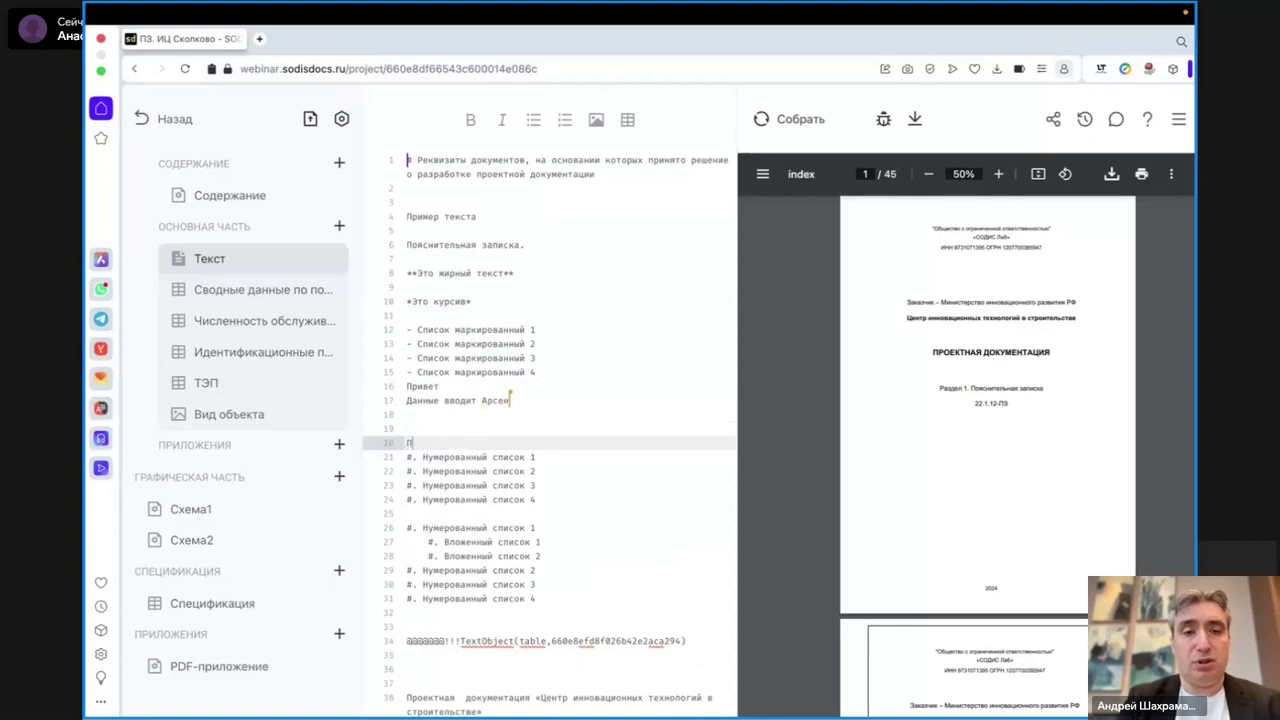
pyautogui.write('ривет Арсен')
pyautogui.press('Return')
pyautogui.press('Return')
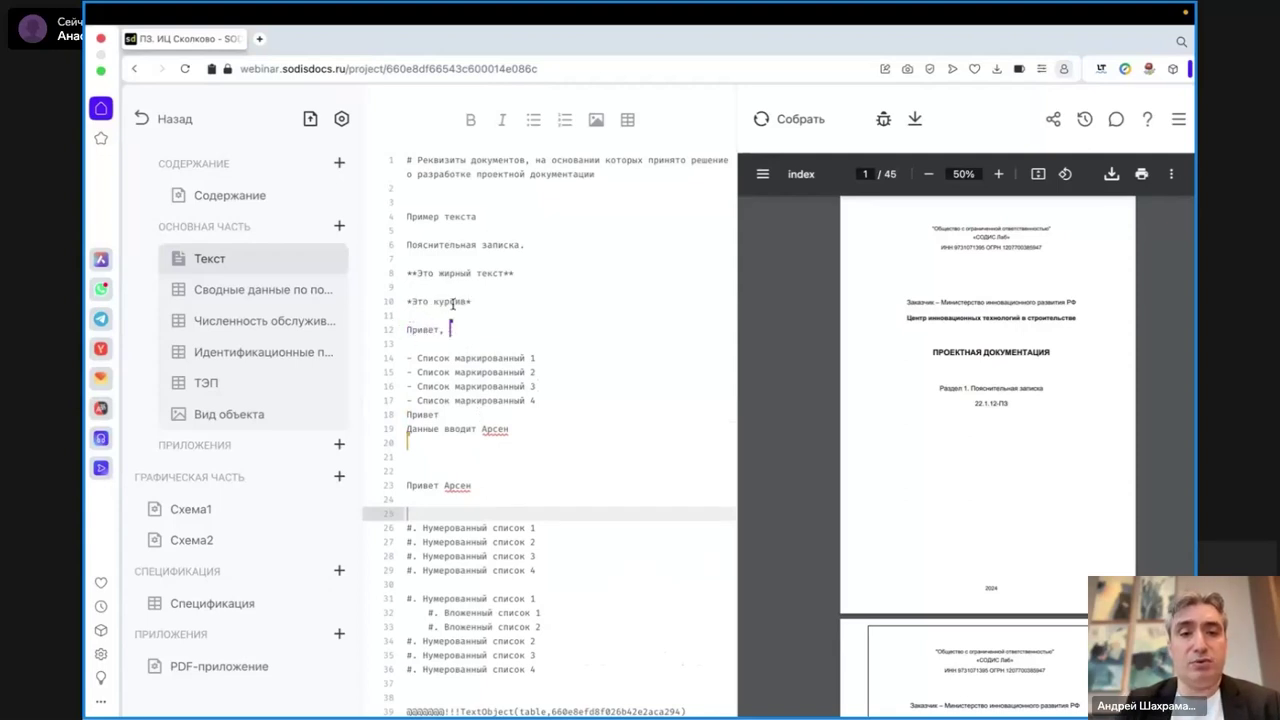
# - Insert the line 'Привет совместная работа' above the italic line near line 12
pyautogui.click(526, 329)
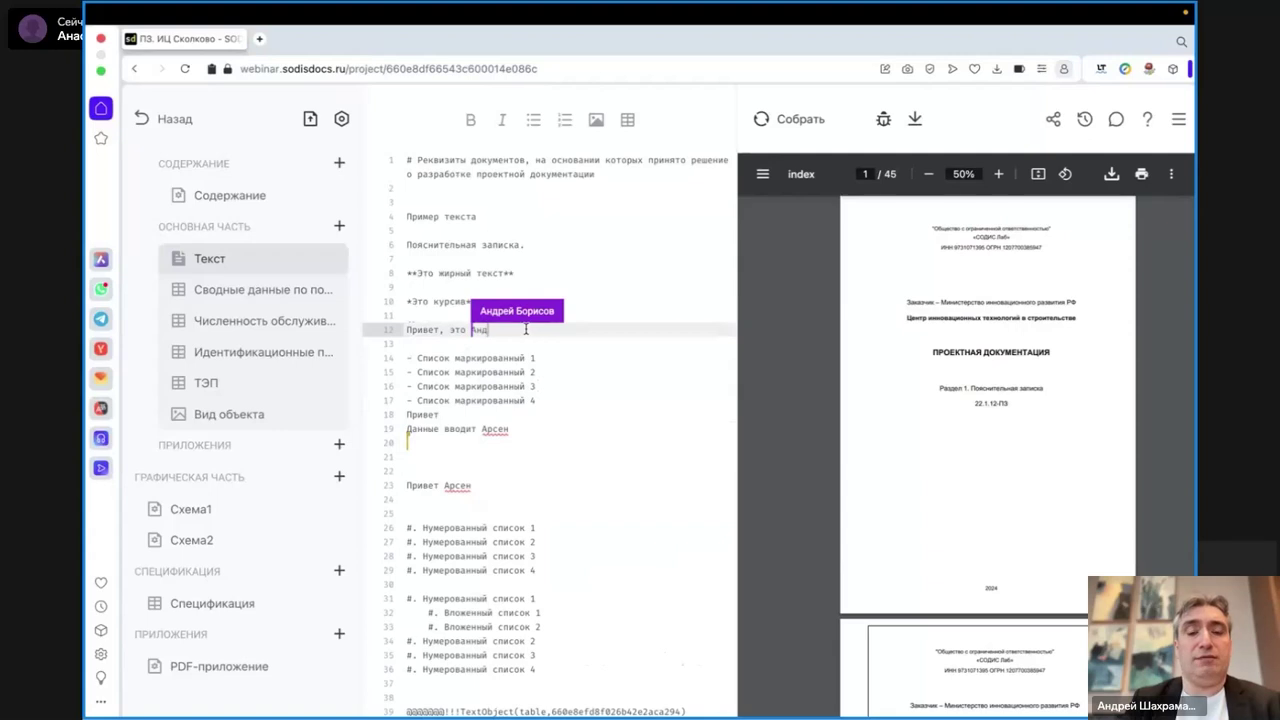
pyautogui.press('Up')
pyautogui.press('Up')
pyautogui.press('Up')
pyautogui.press('Return')
pyautogui.press('Return')
pyautogui.write('Привет р')
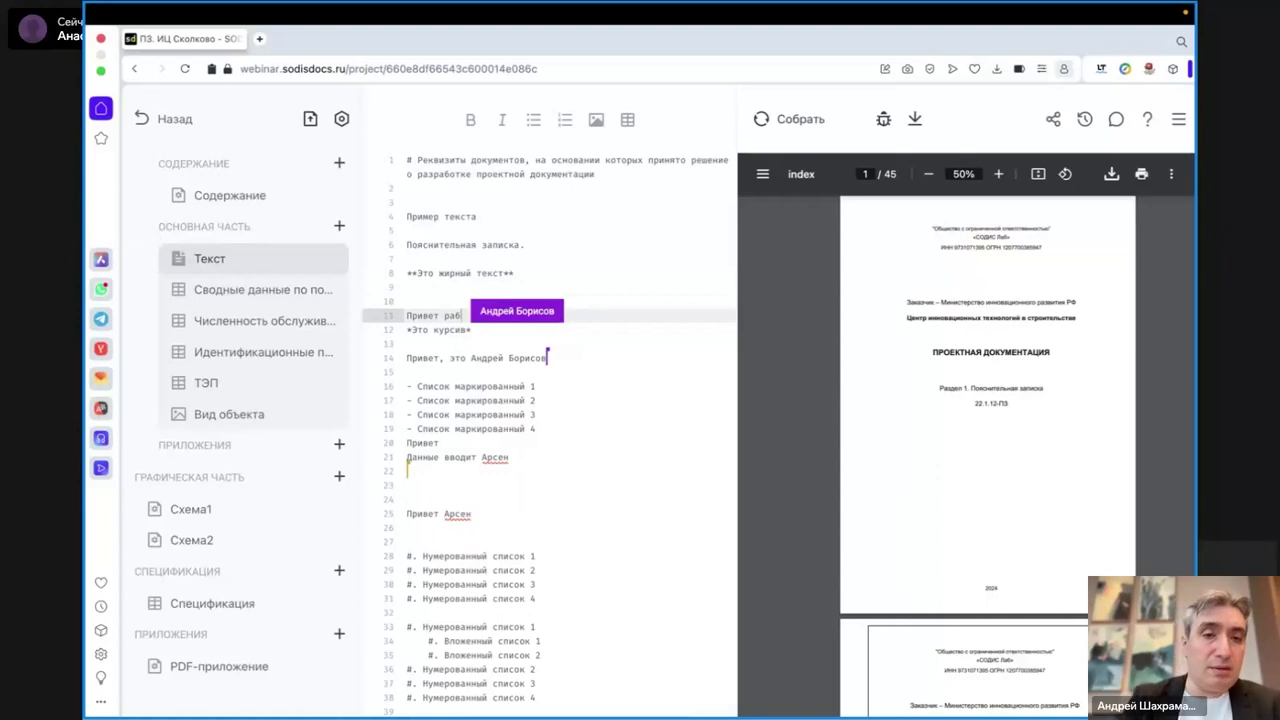
pyautogui.press('BackSpace')
pyautogui.write('сов')
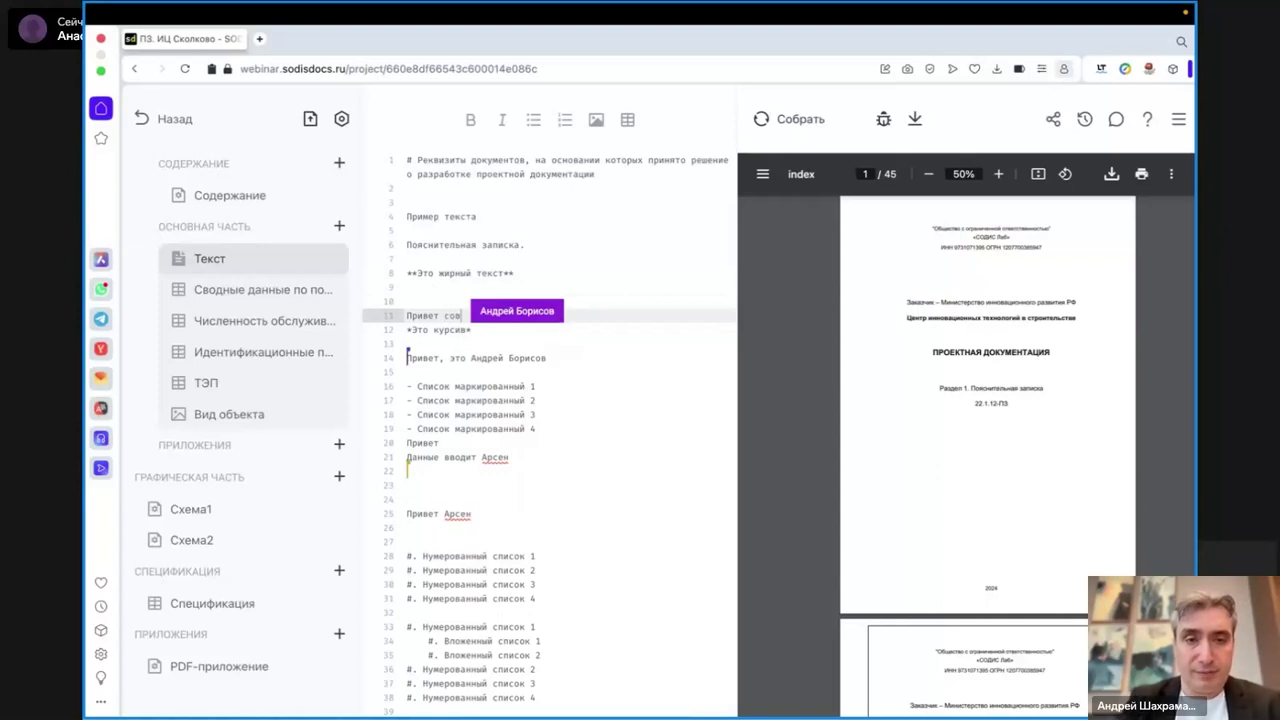
pyautogui.write('местная работа')
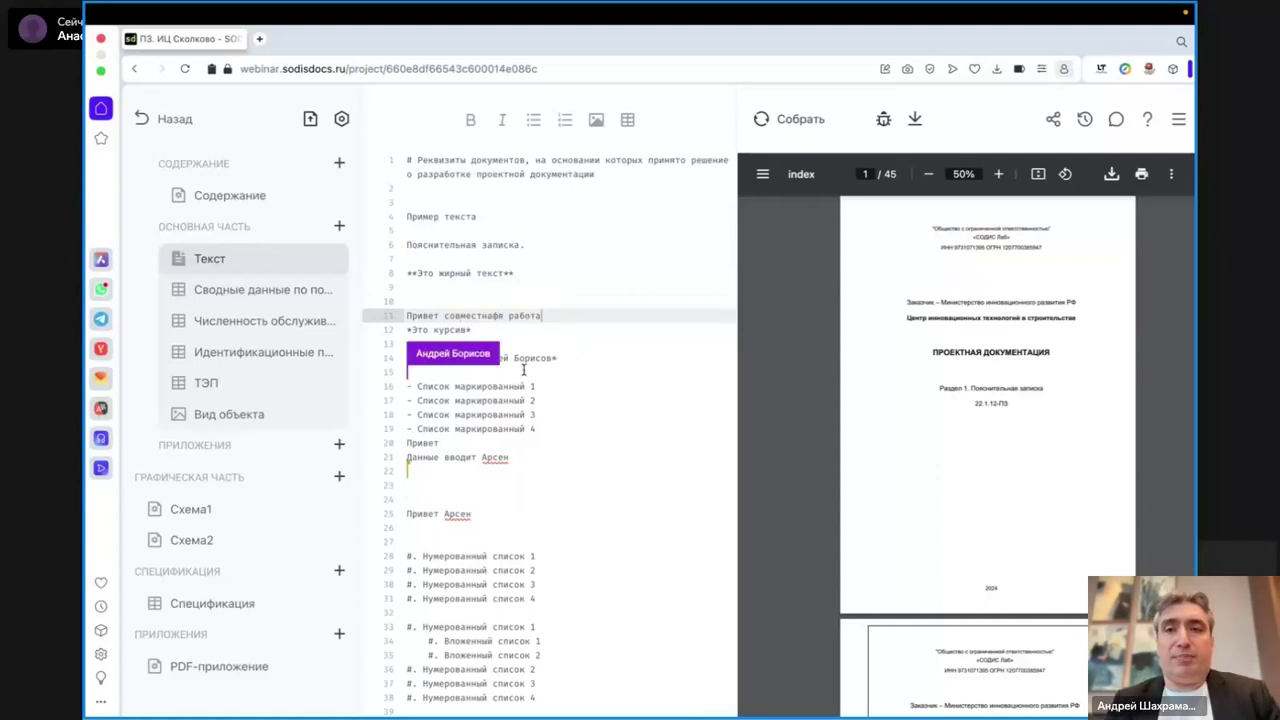
# - Send 'Привет' and a greeting addressed to a co-author in the document chat, then close it
pyautogui.click(1116, 119)
pyautogui.click(1084, 668)
pyautogui.write('Привет')
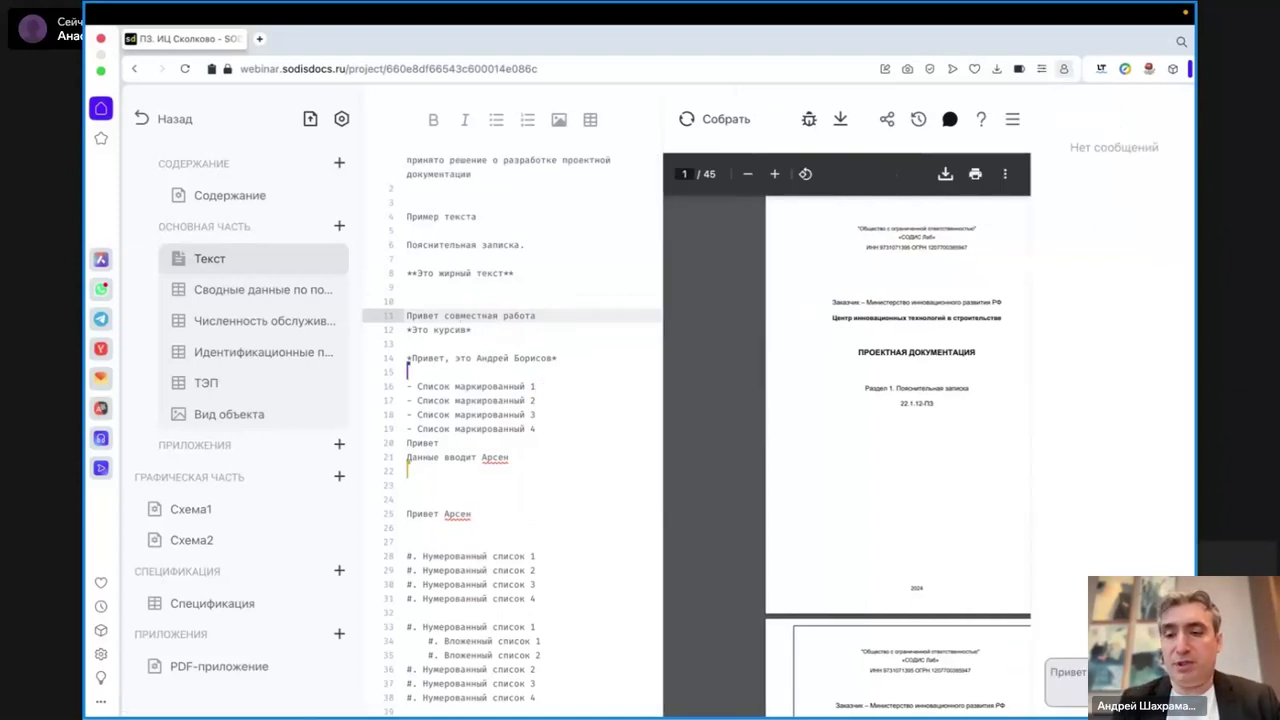
pyautogui.press('Return')
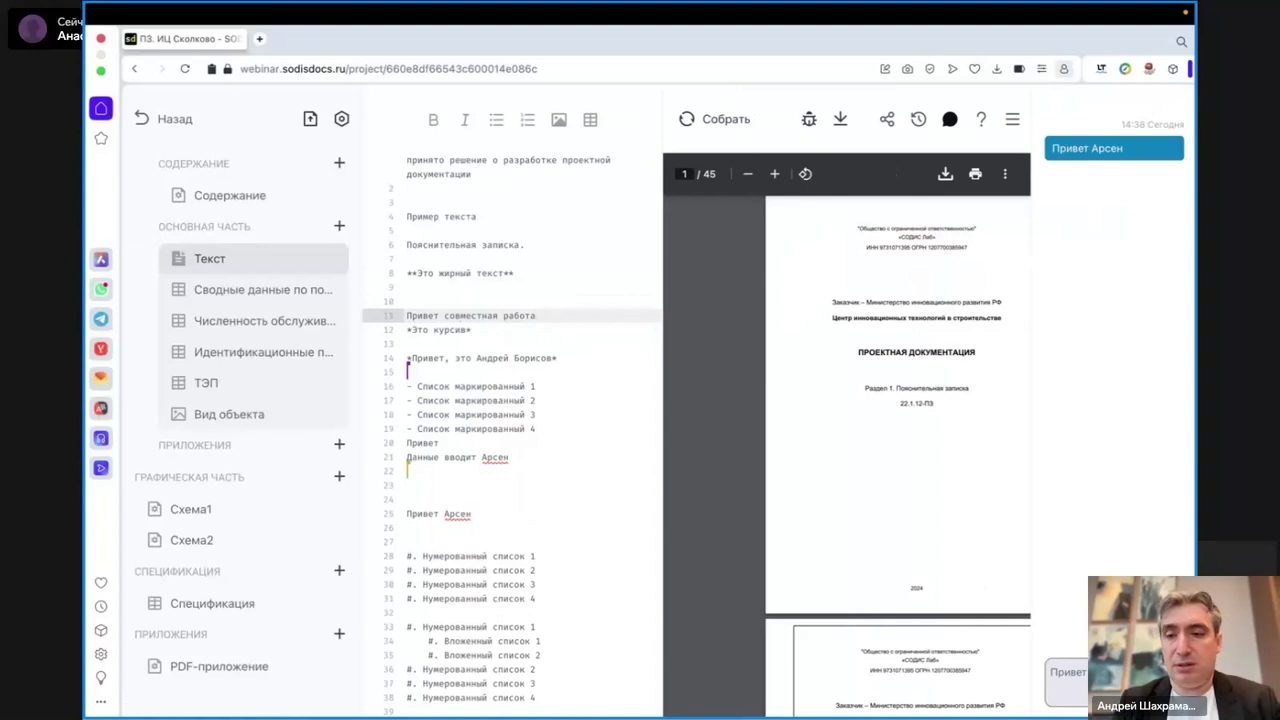
pyautogui.write('Привет Андрей')
pyautogui.press('Return')
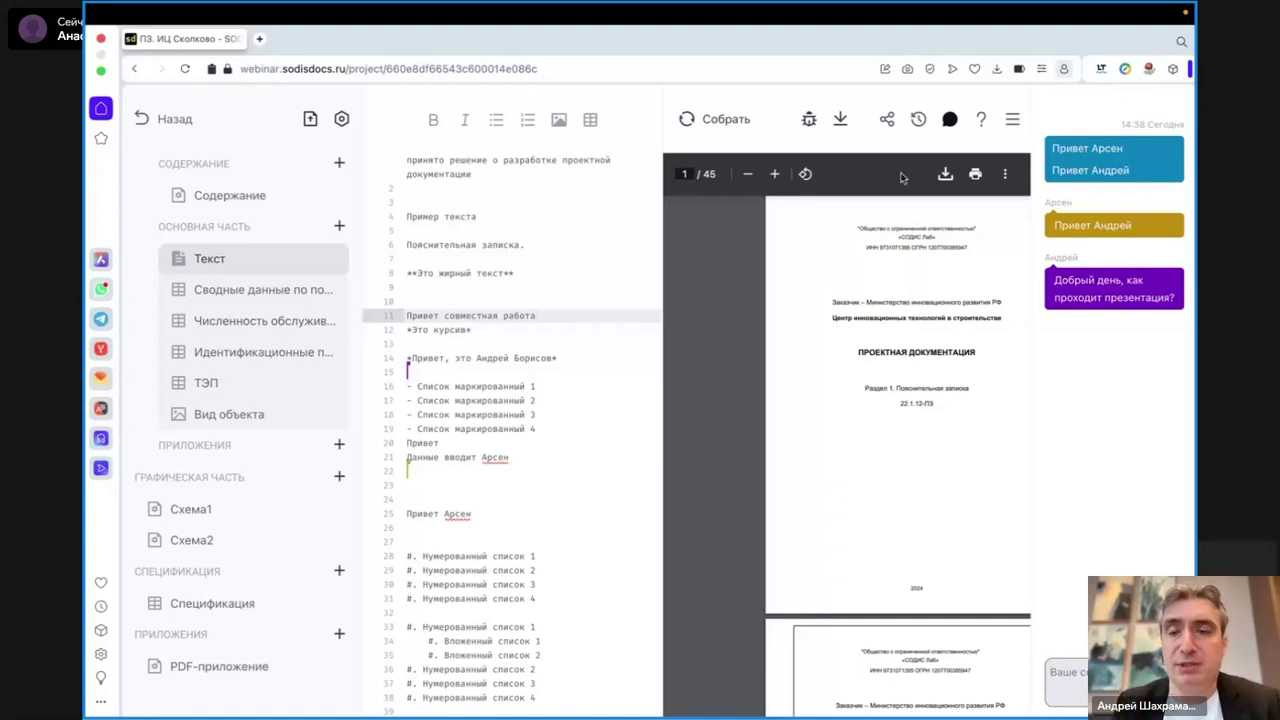
pyautogui.click(949, 120)
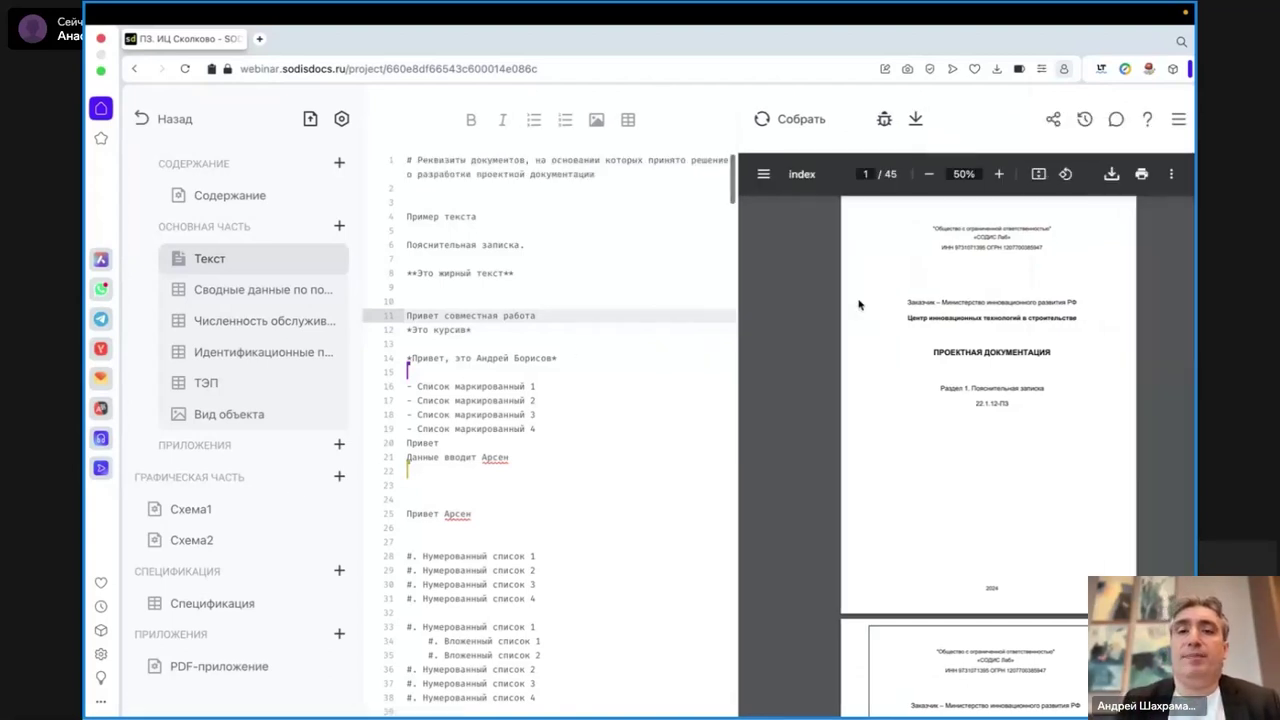
pyautogui.click(634, 385)
# - In the Текст change history, view the 2:30 pm and then the 2:38 pm versions
pyautogui.click(592, 545)
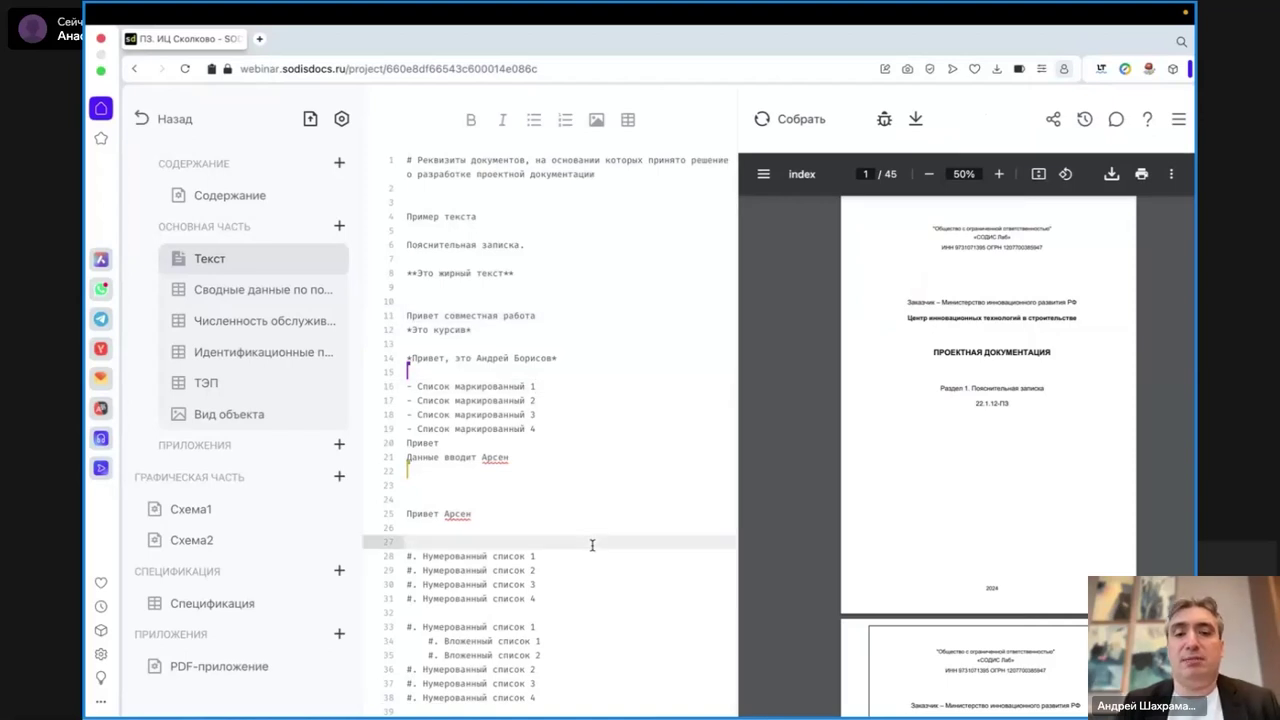
pyautogui.click(1086, 120)
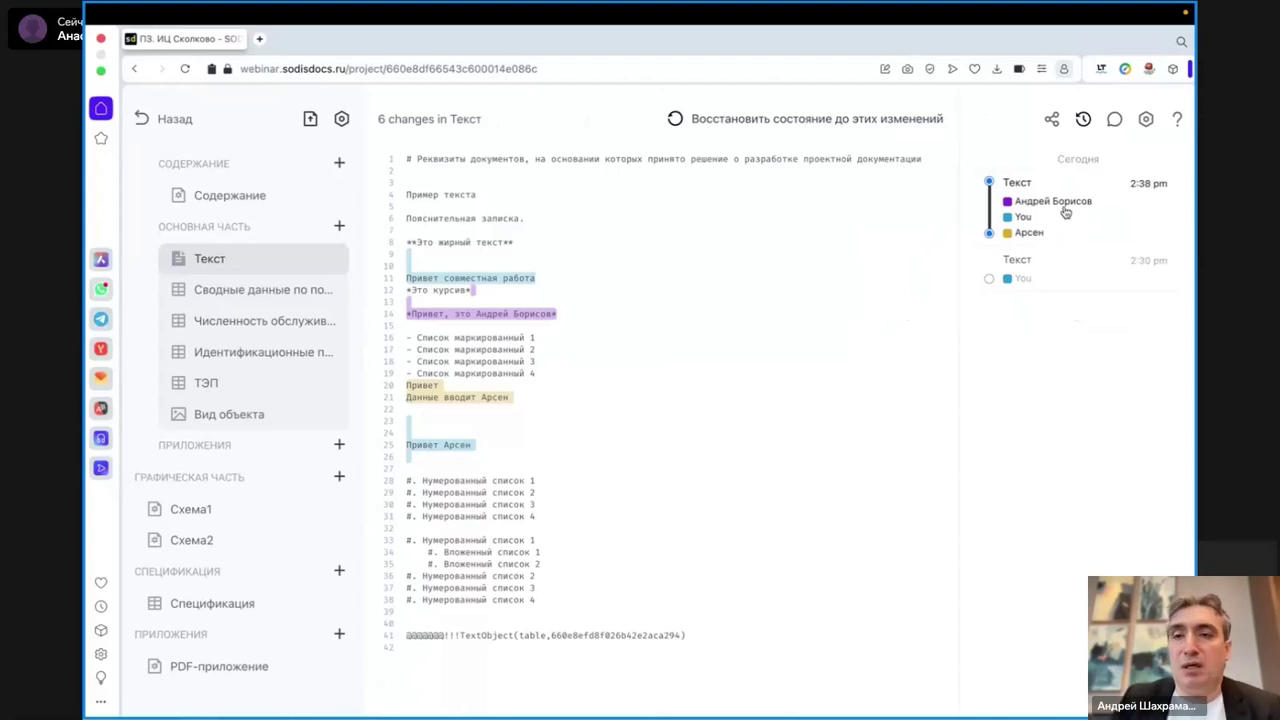
pyautogui.click(1052, 278)
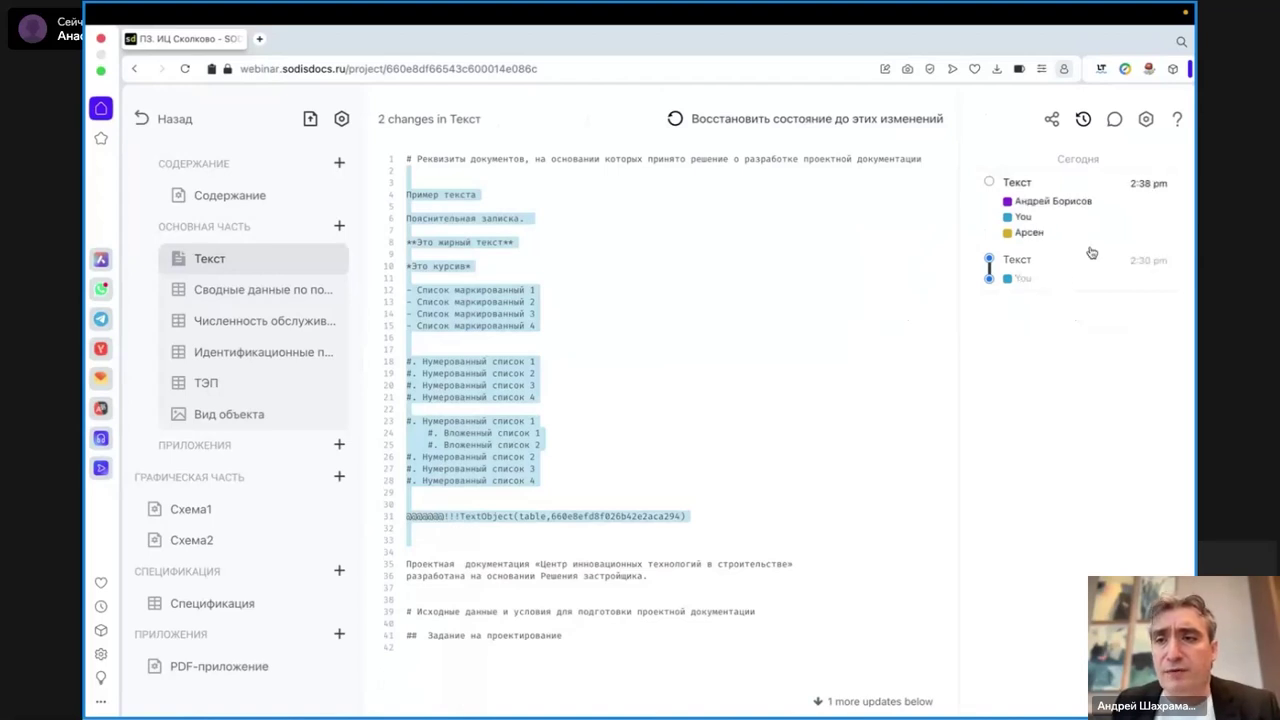
pyautogui.click(1043, 202)
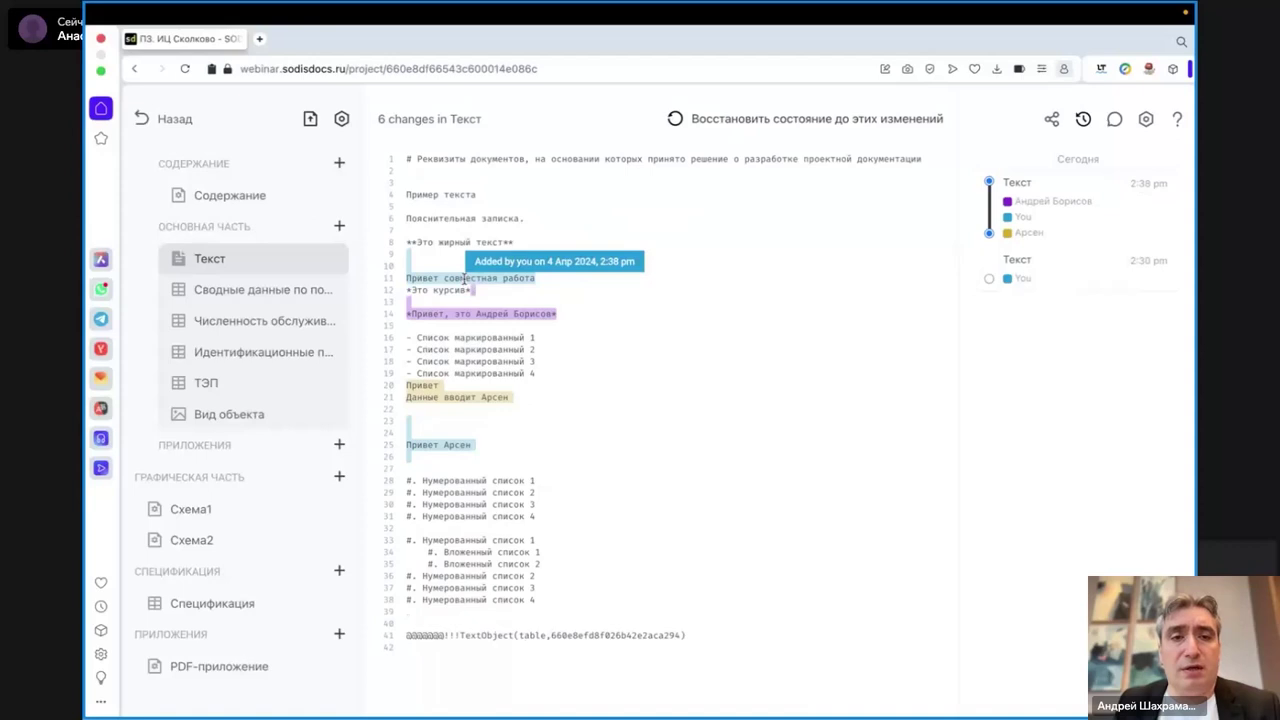
# - Check each author's highlighted lines, then restore the text to the 14:37 version
pyautogui.moveTo(445, 398)
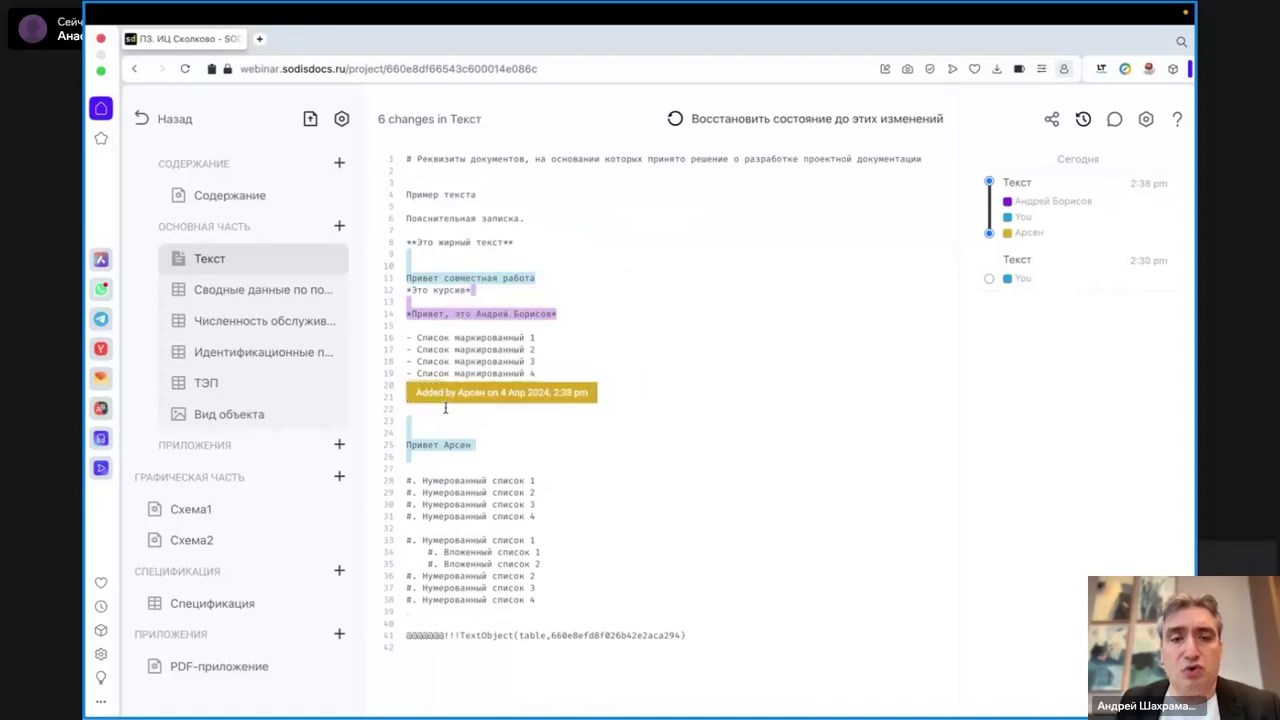
pyautogui.moveTo(428, 314)
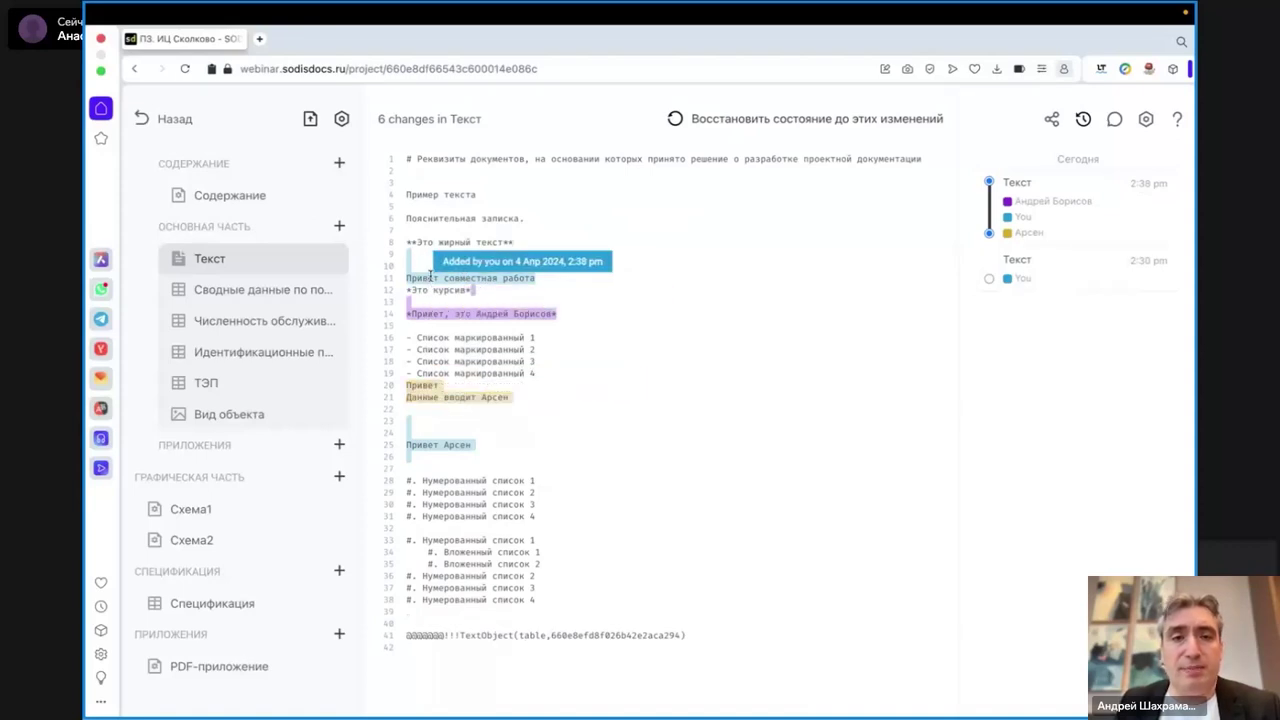
pyautogui.moveTo(610, 452)
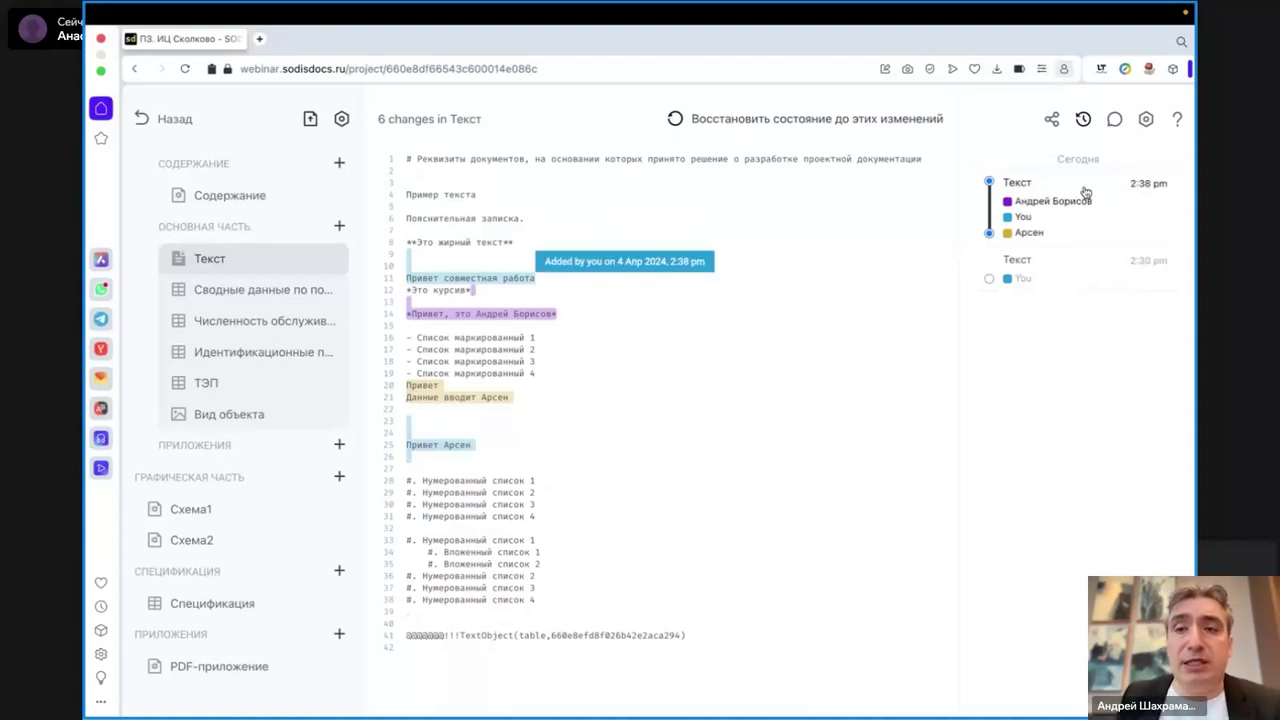
pyautogui.click(768, 116)
# - Confirm restoring the earlier Текст version and acknowledge the reload notice
pyautogui.click(800, 240)
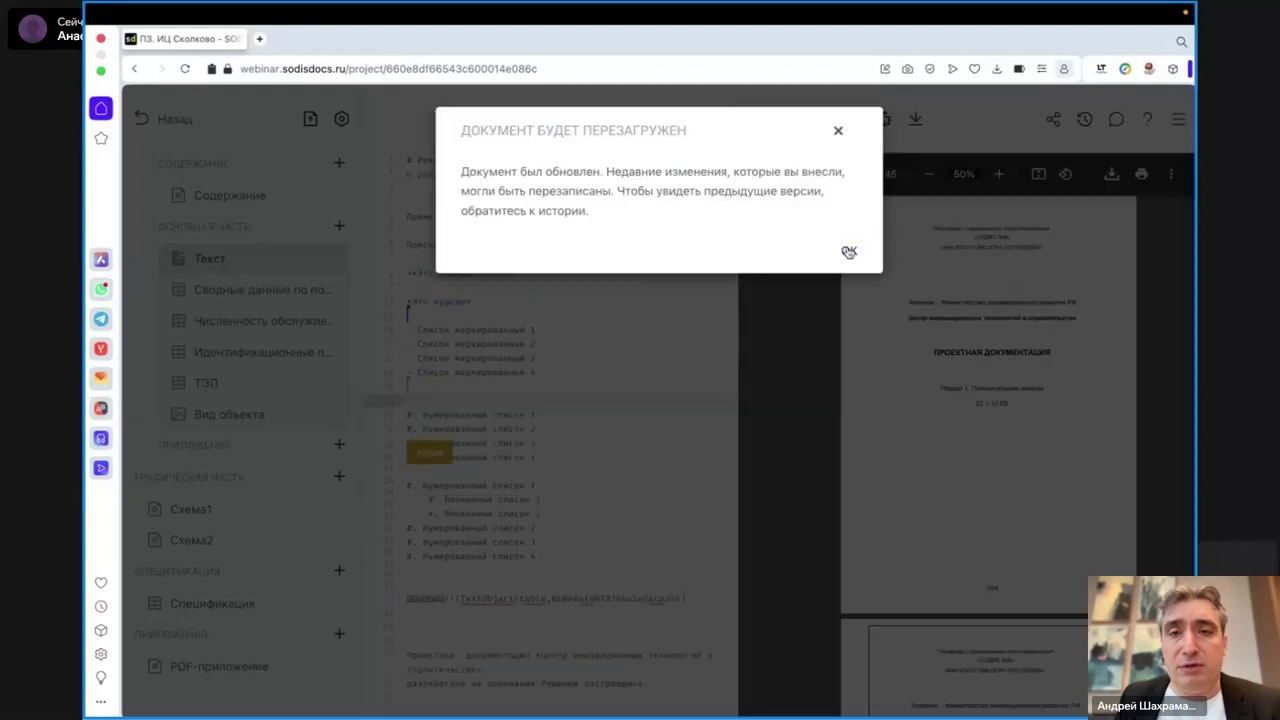
pyautogui.click(848, 251)
pyautogui.scroll(-1, 600, 370)
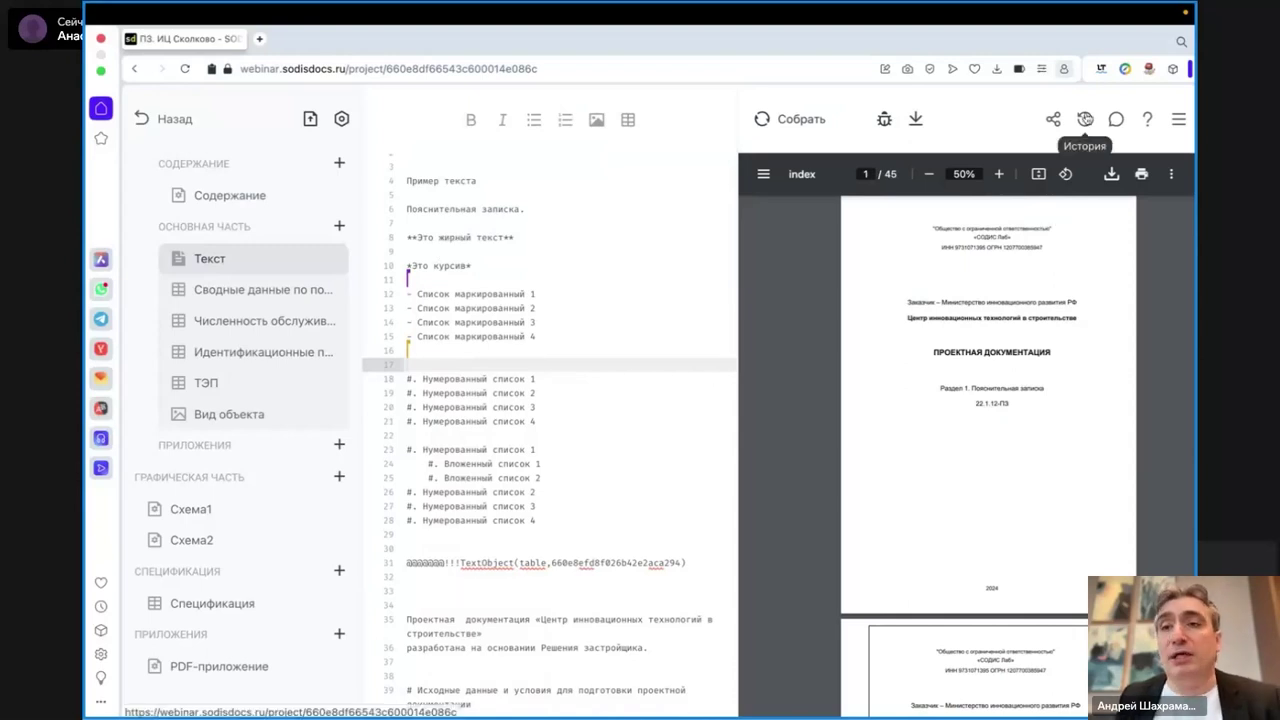
# - Restore Текст to its state before the latest changes, then check the new version in History
pyautogui.click(1085, 119)
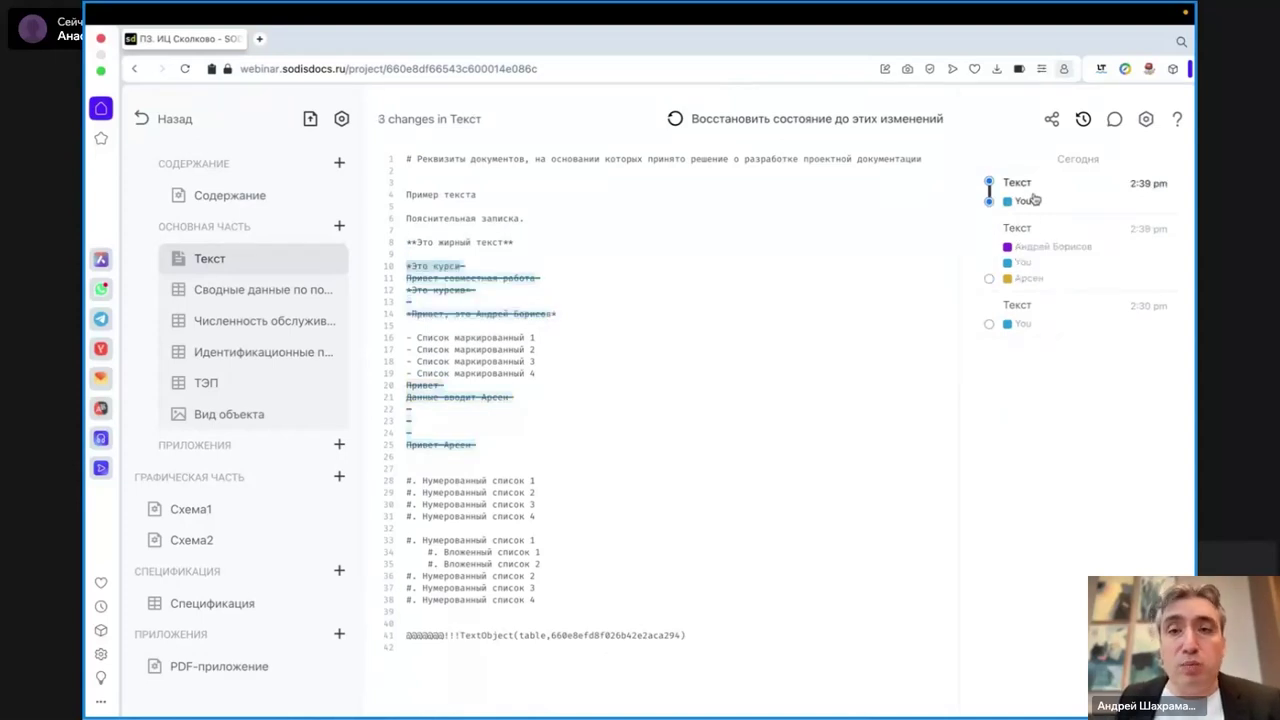
pyautogui.click(827, 121)
pyautogui.click(814, 242)
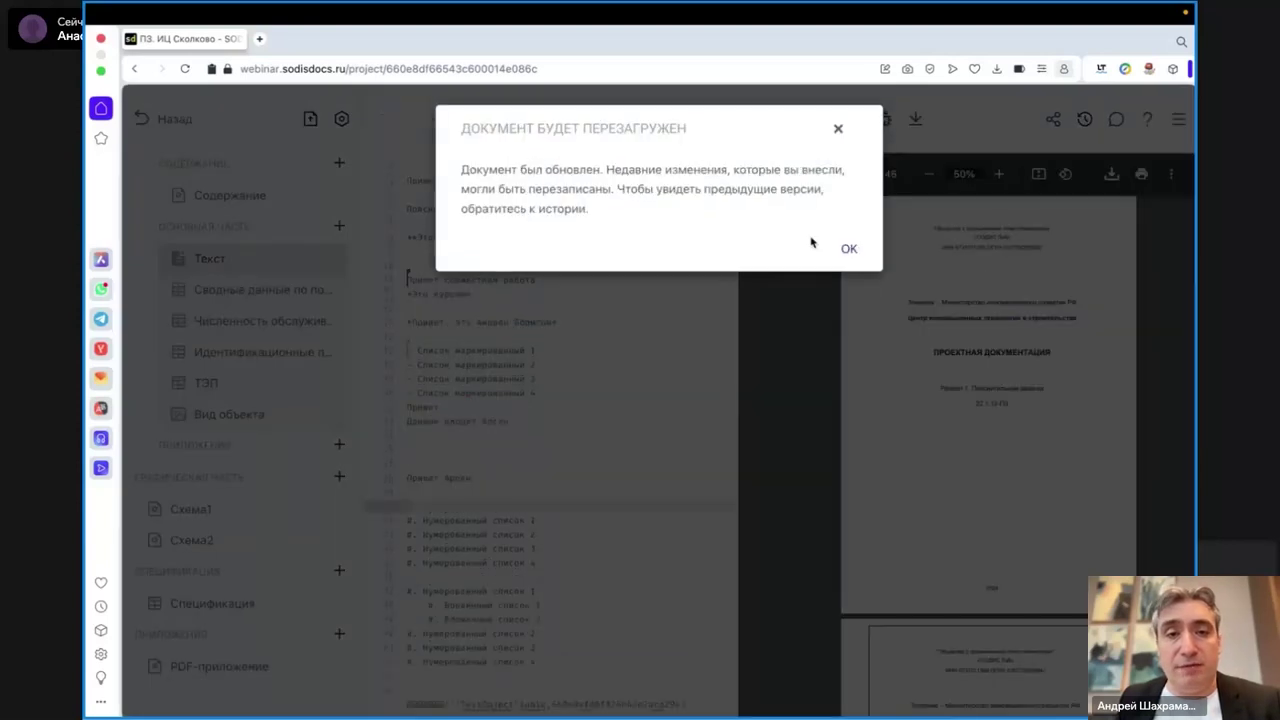
pyautogui.click(847, 251)
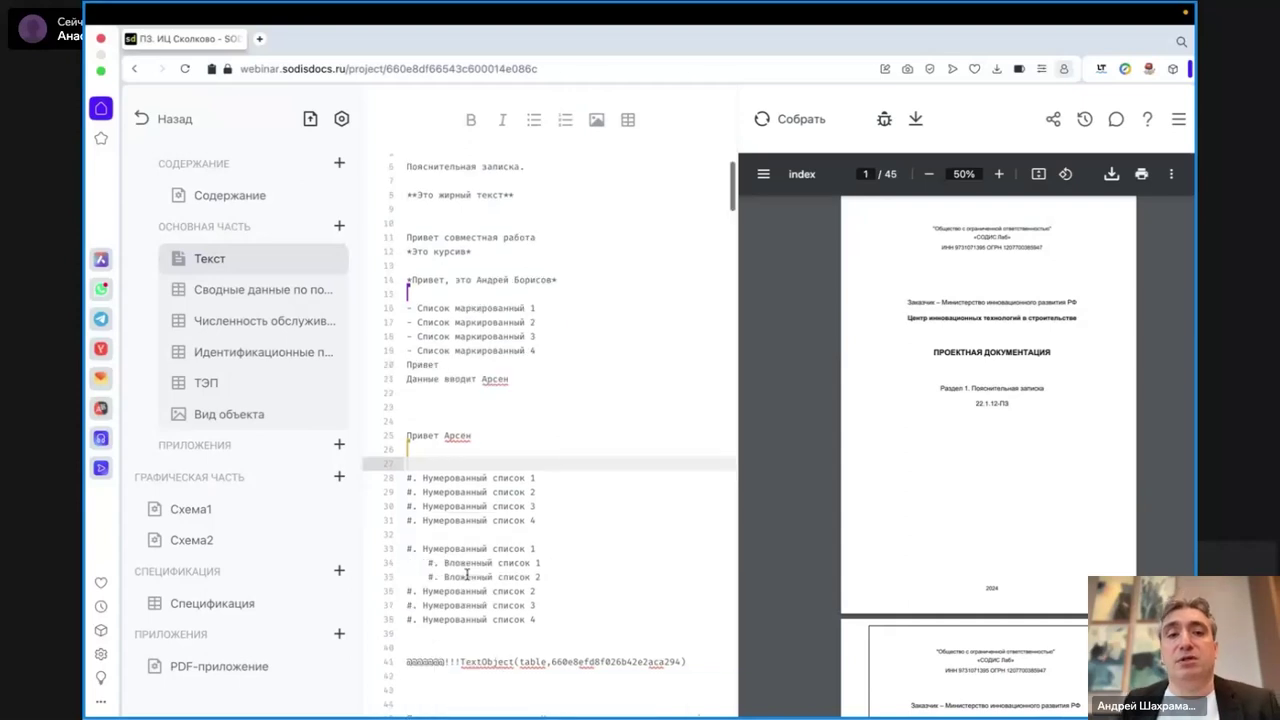
pyautogui.click(1084, 121)
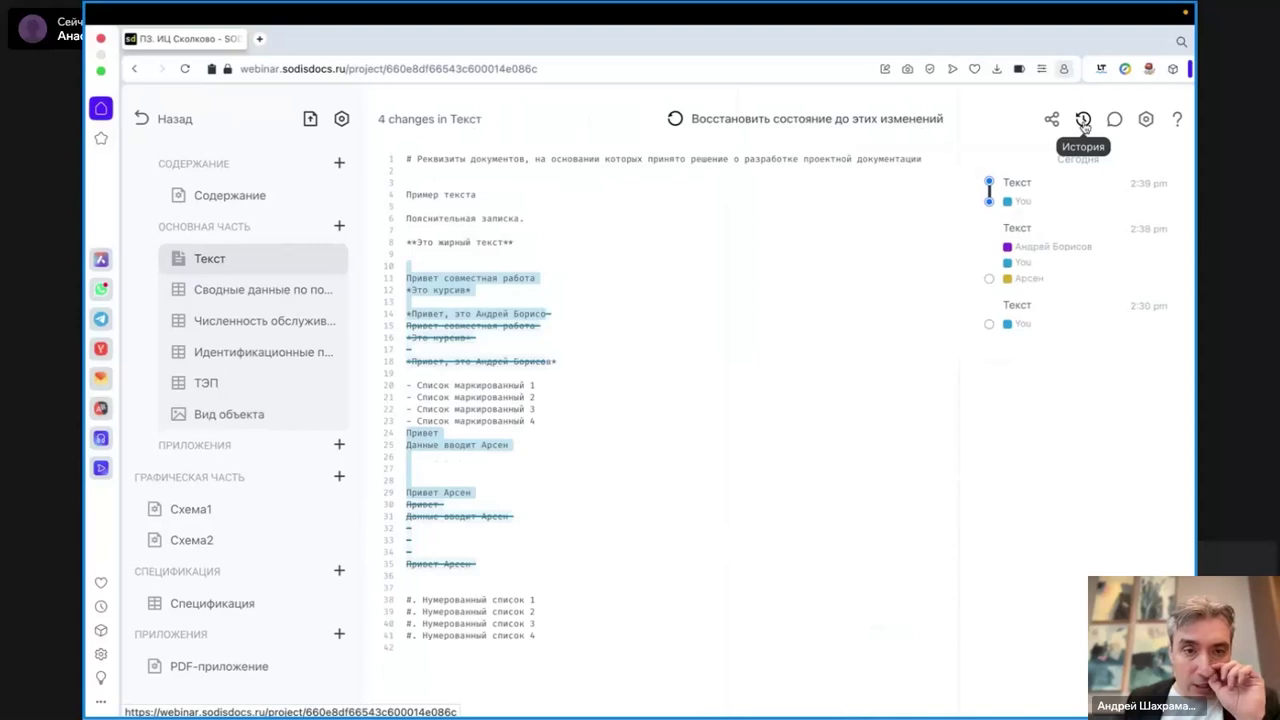
pyautogui.click(1084, 120)
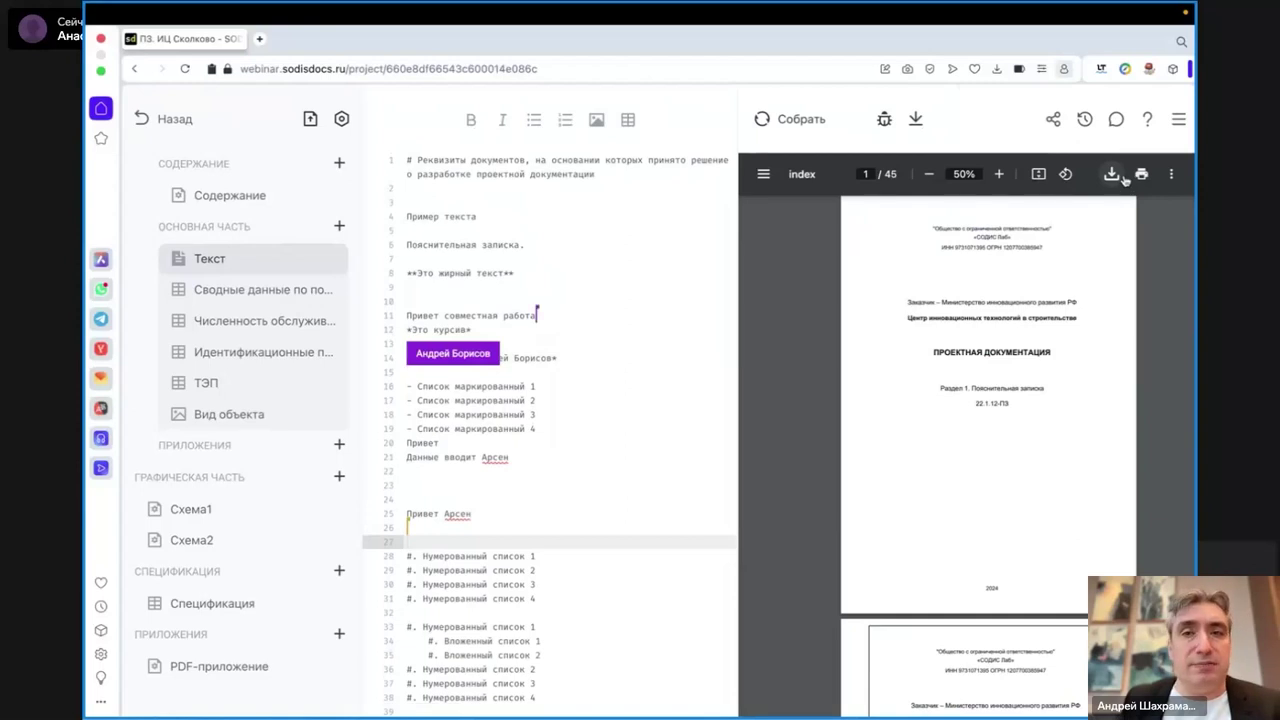
# - Open and close the document's Menu panel, then go back to the documentation list
pyautogui.click(1179, 120)
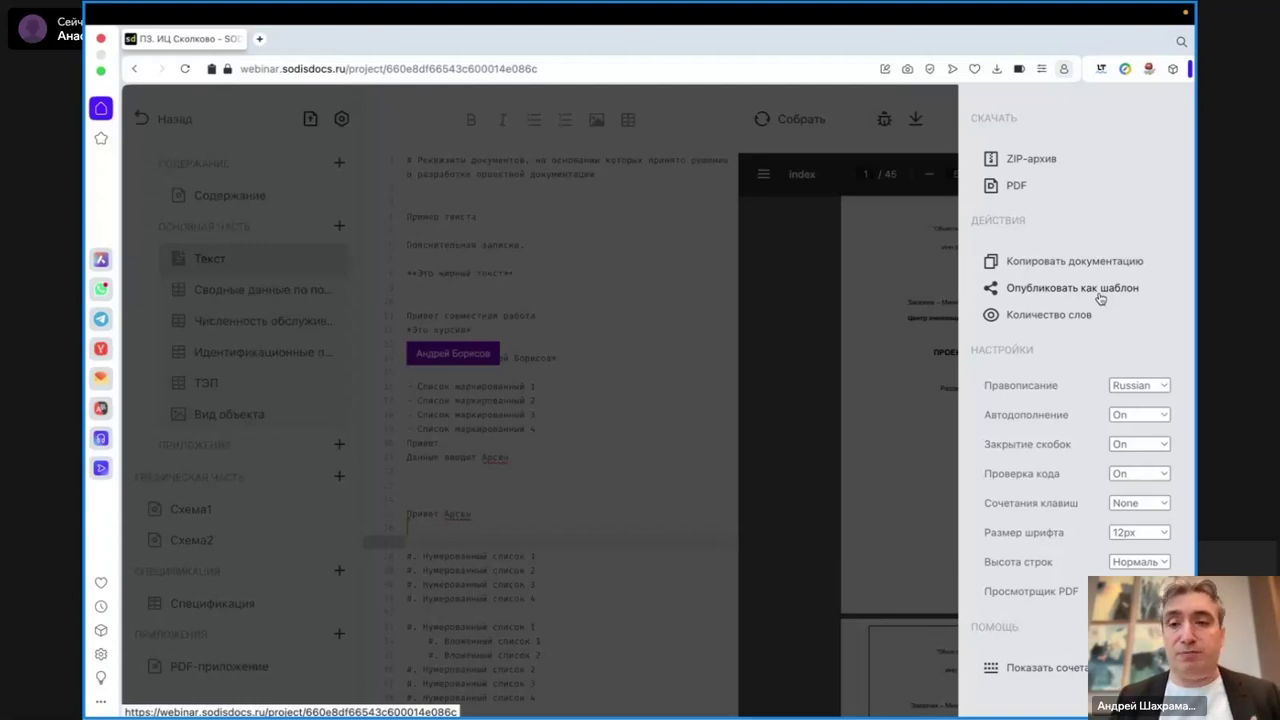
pyautogui.click(635, 288)
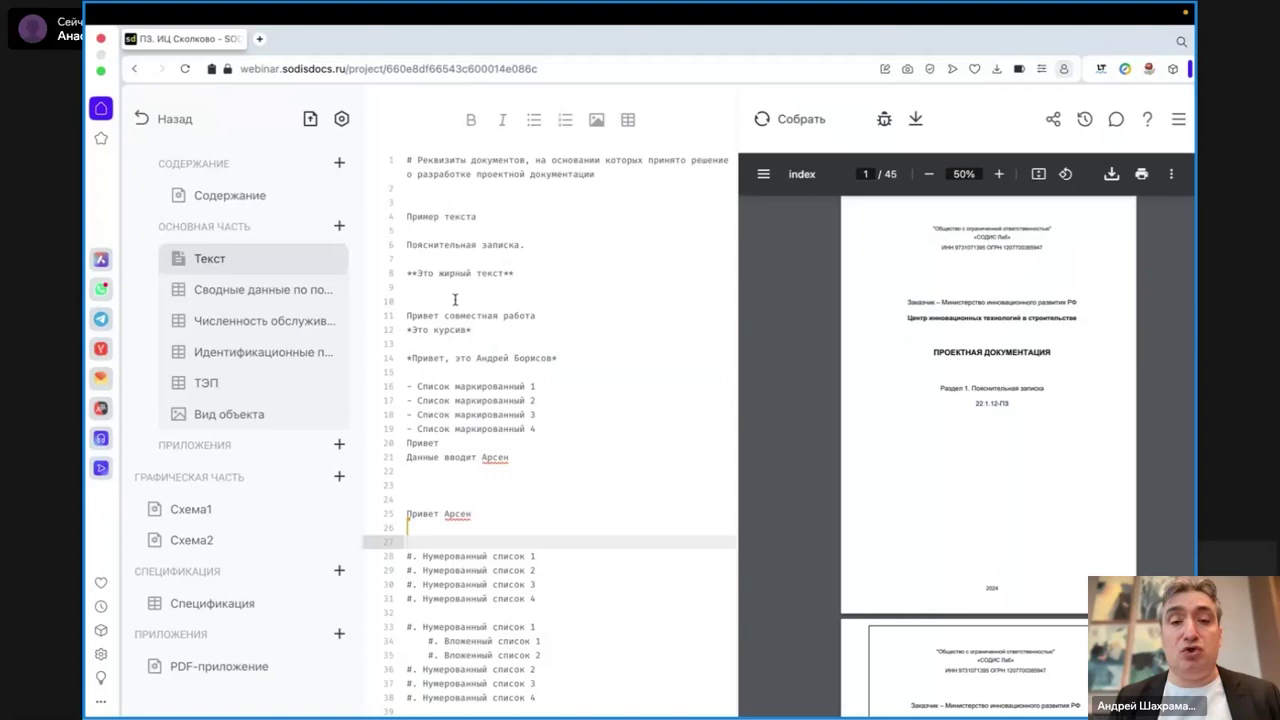
pyautogui.click(160, 120)
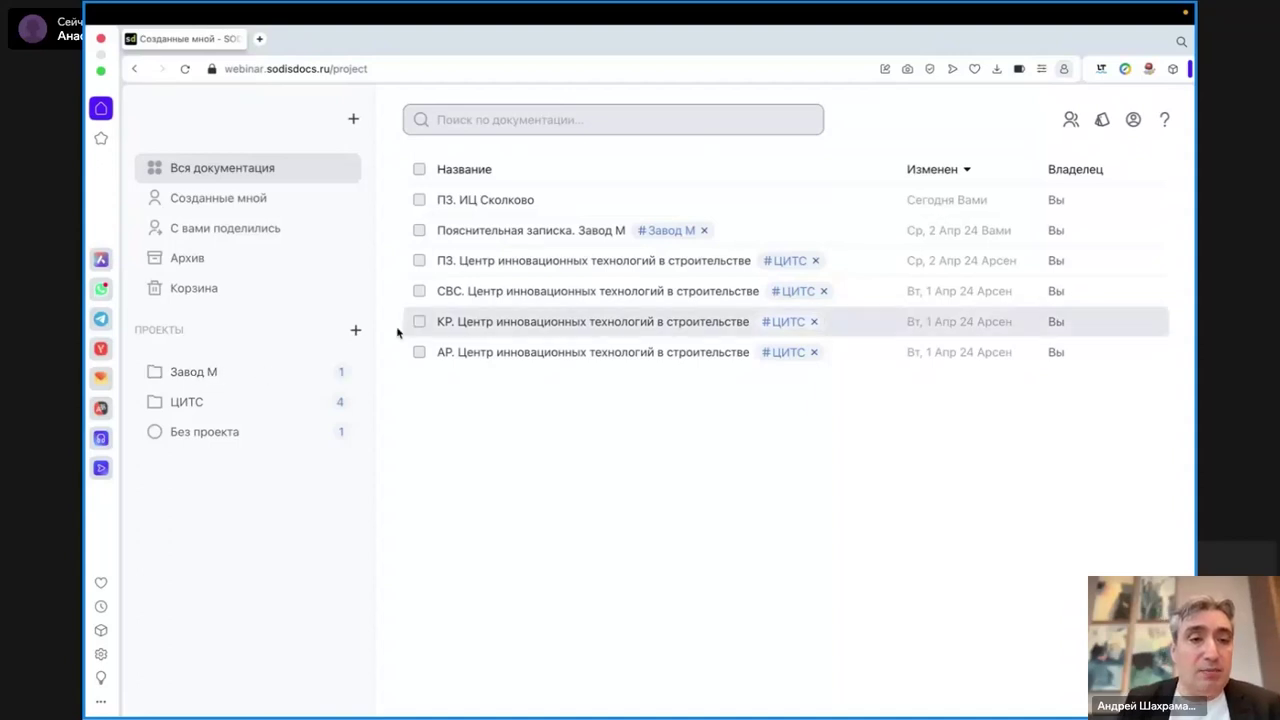
pyautogui.click(355, 330)
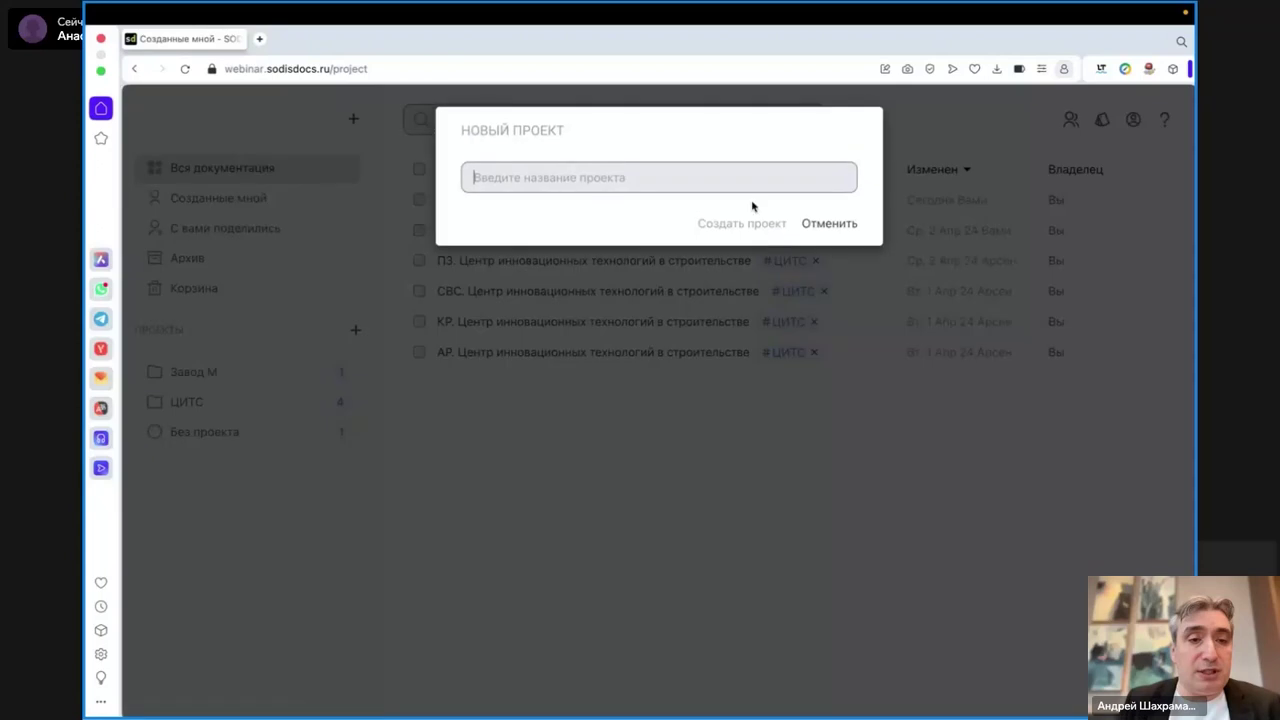
pyautogui.click(815, 225)
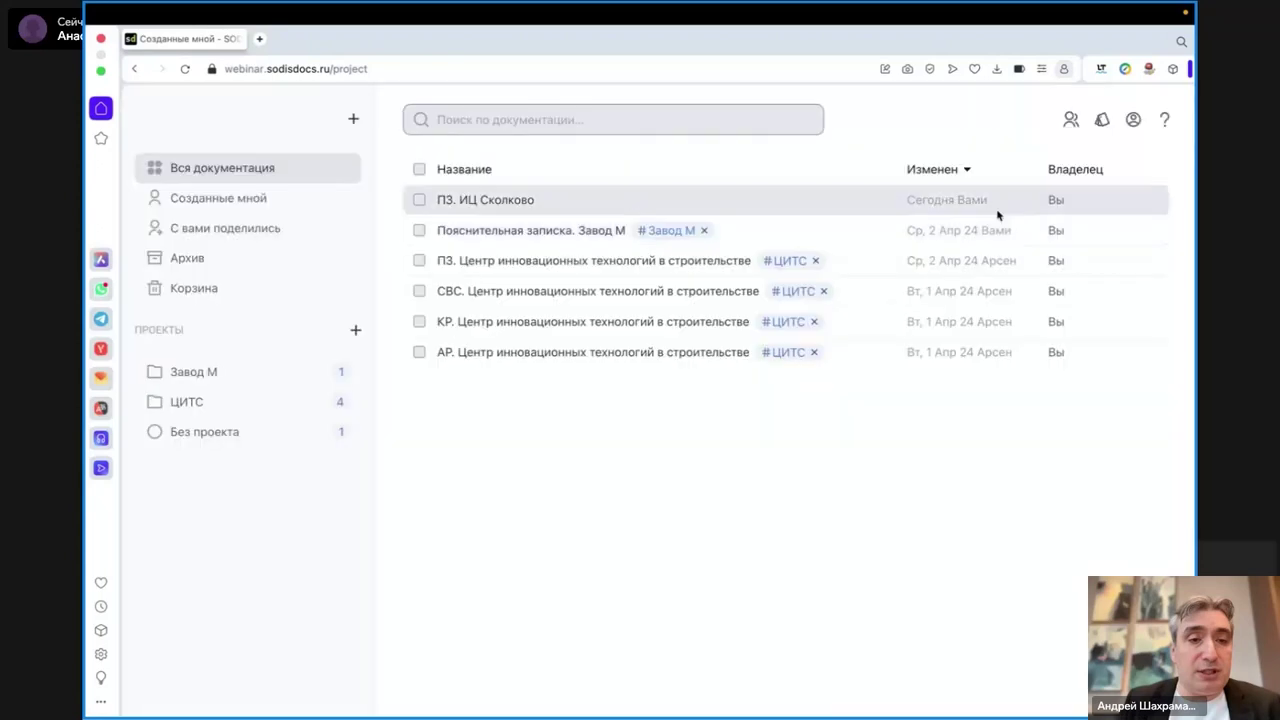
pyautogui.click(1101, 121)
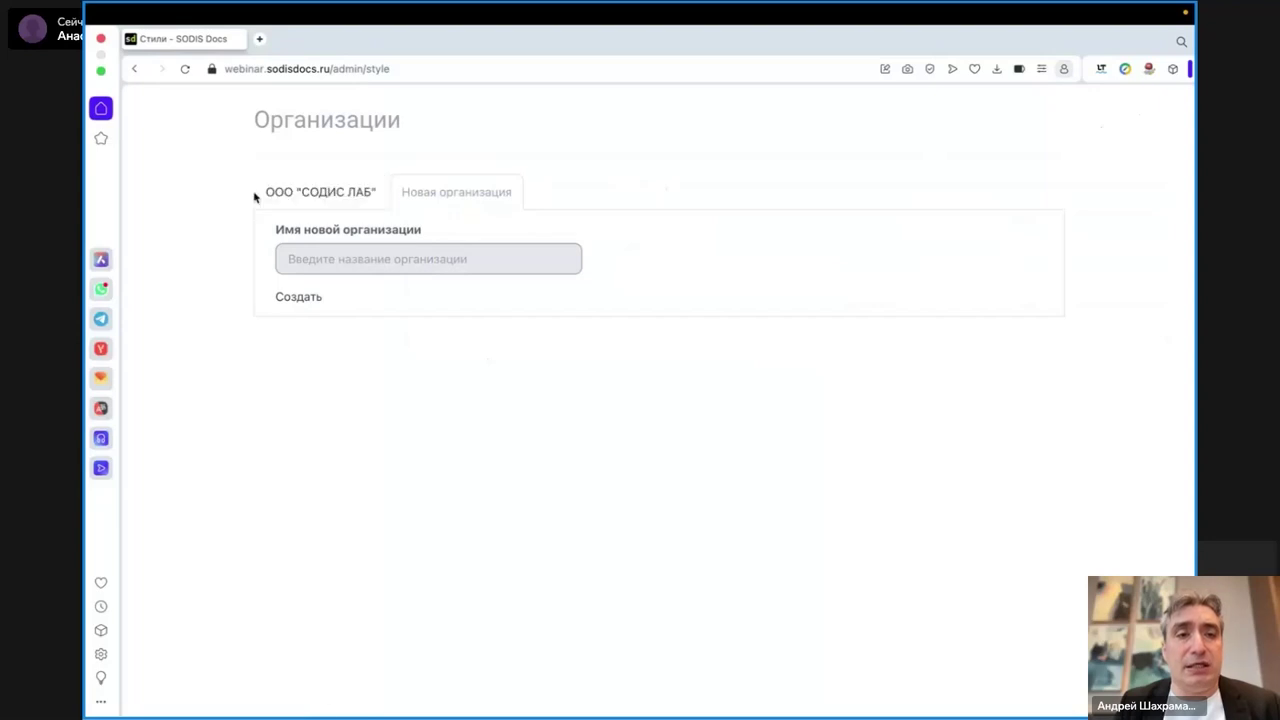
pyautogui.click(330, 194)
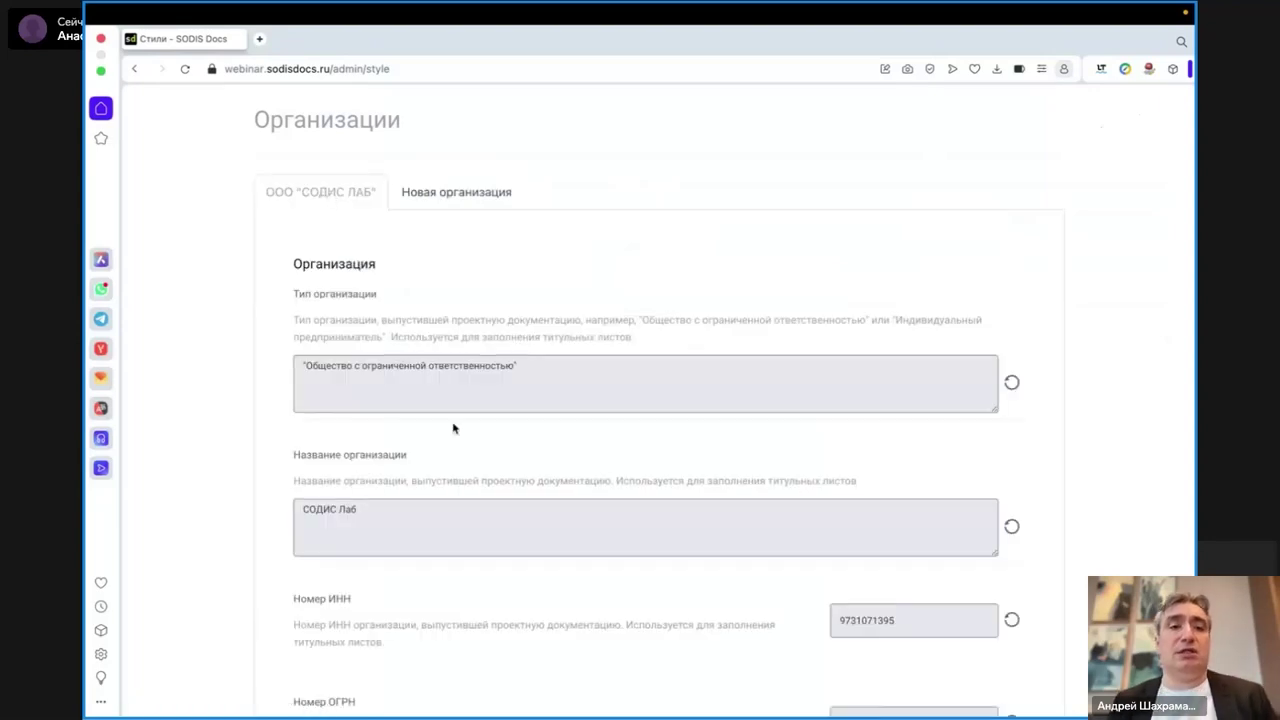
pyautogui.scroll(-4, 452, 426)
pyautogui.scroll(-5, 452, 428)
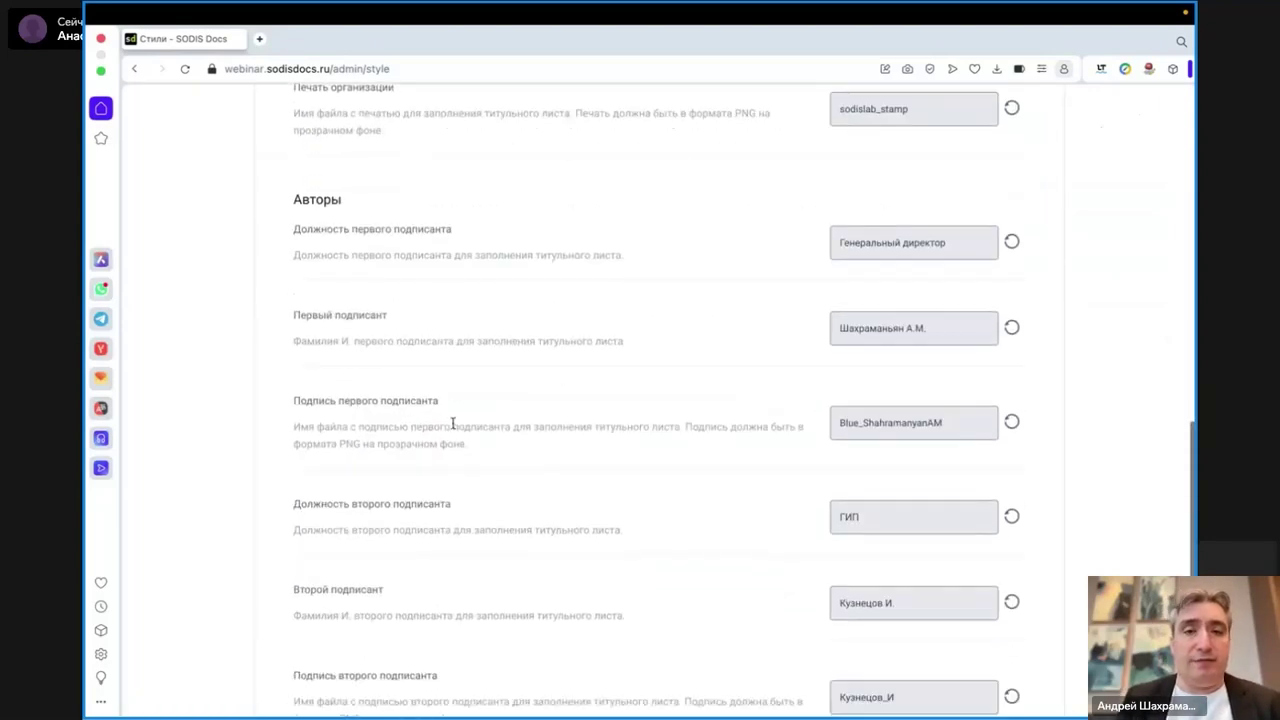
pyautogui.scroll(2, 452, 428)
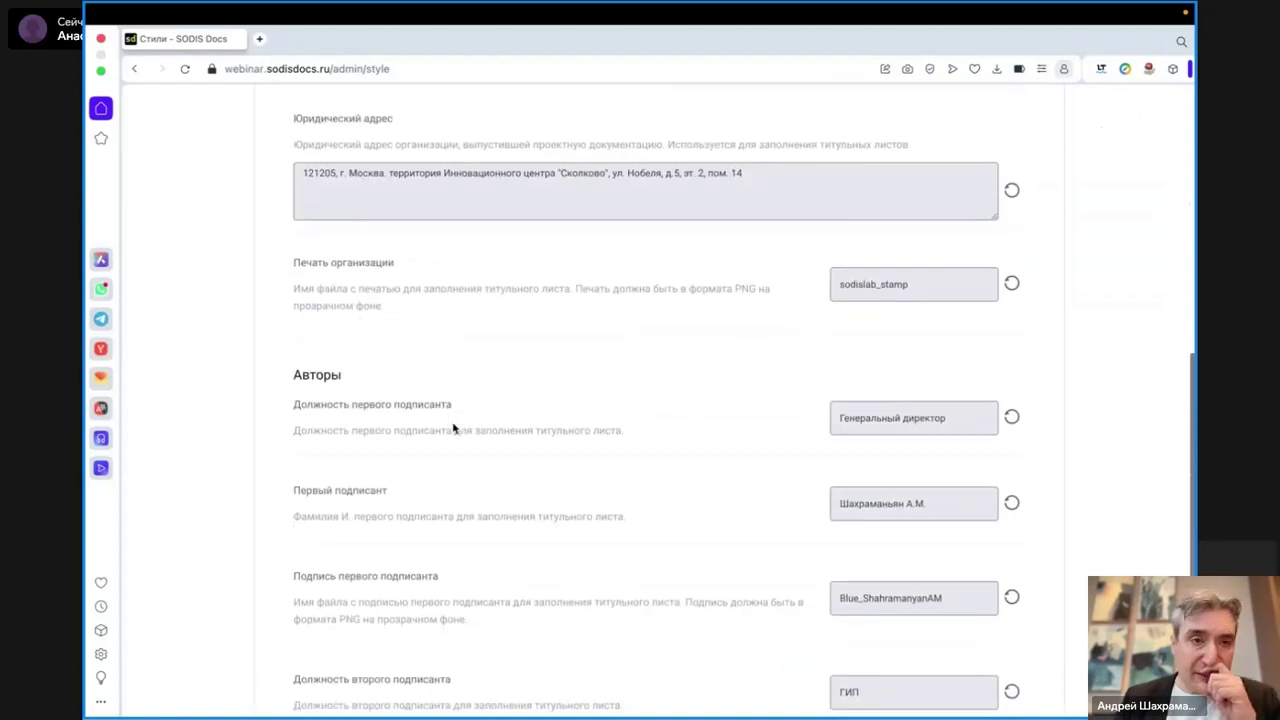
pyautogui.scroll(4, 452, 428)
pyautogui.scroll(2, 452, 428)
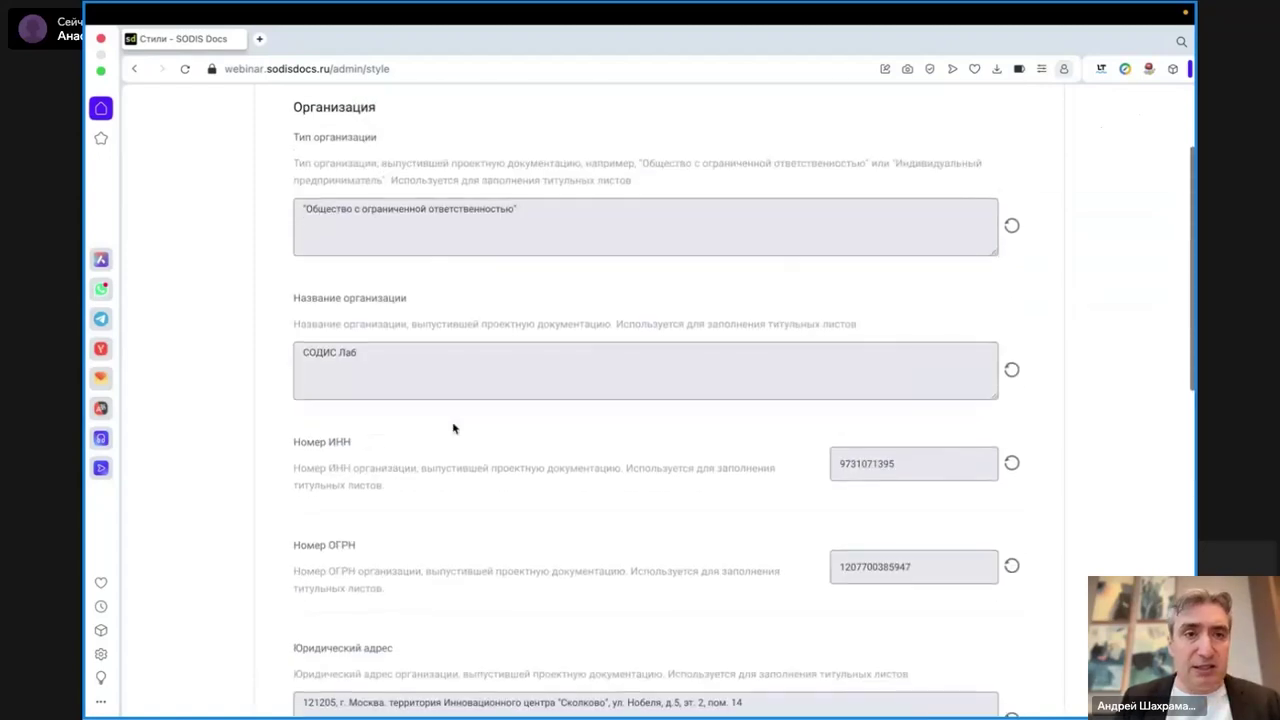
pyautogui.scroll(-2, 452, 428)
pyautogui.scroll(1, 452, 428)
pyautogui.scroll(-6, 452, 428)
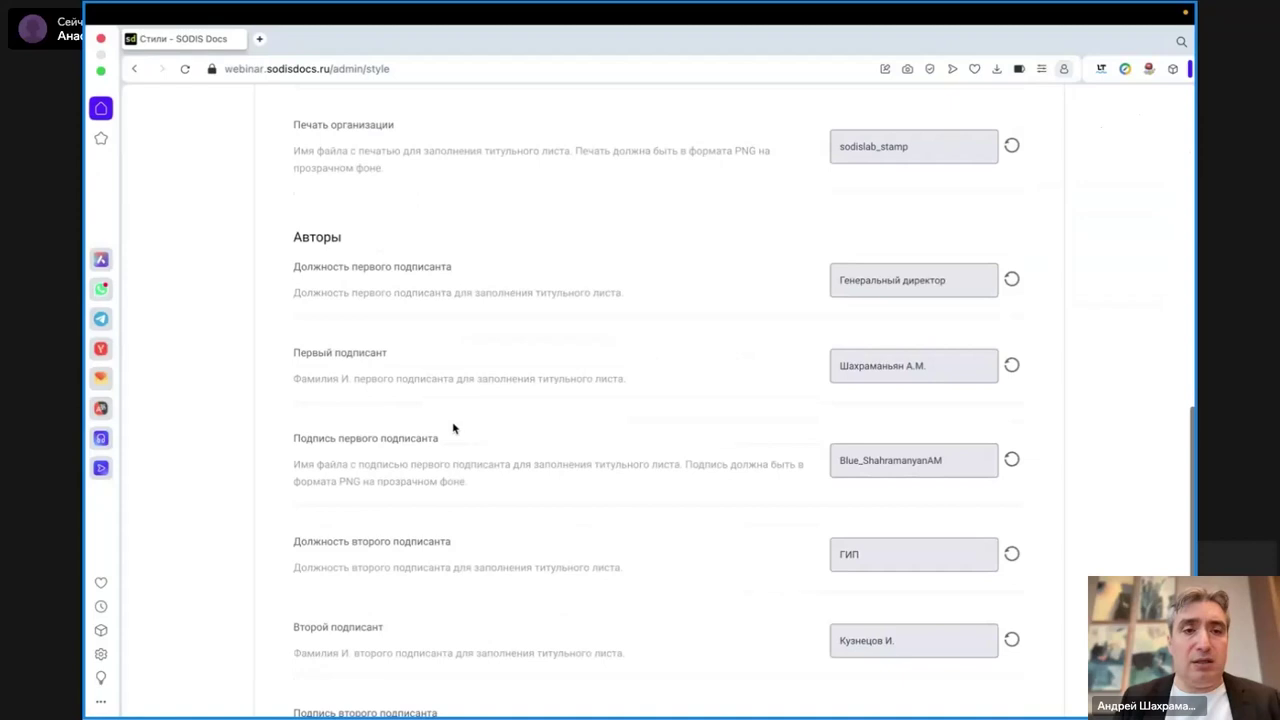
pyautogui.scroll(-1, 589, 381)
pyautogui.scroll(-1, 589, 381)
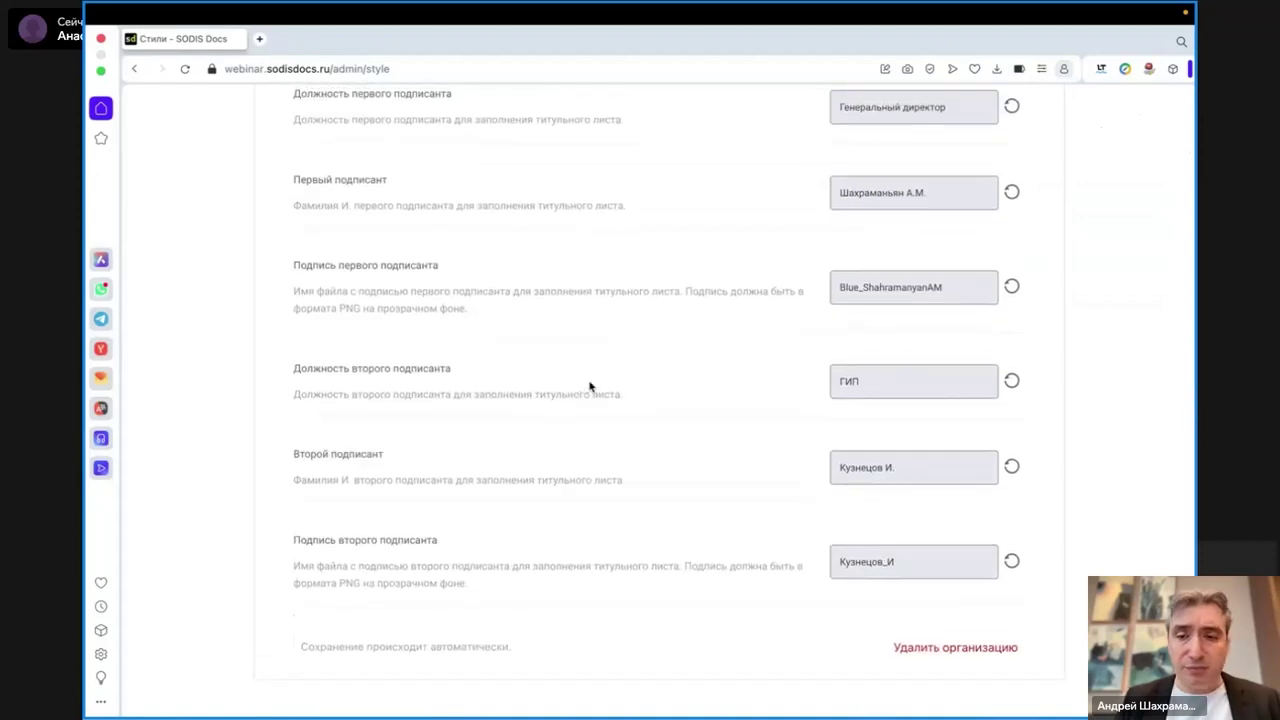
pyautogui.scroll(10, 589, 381)
pyautogui.scroll(3, 589, 381)
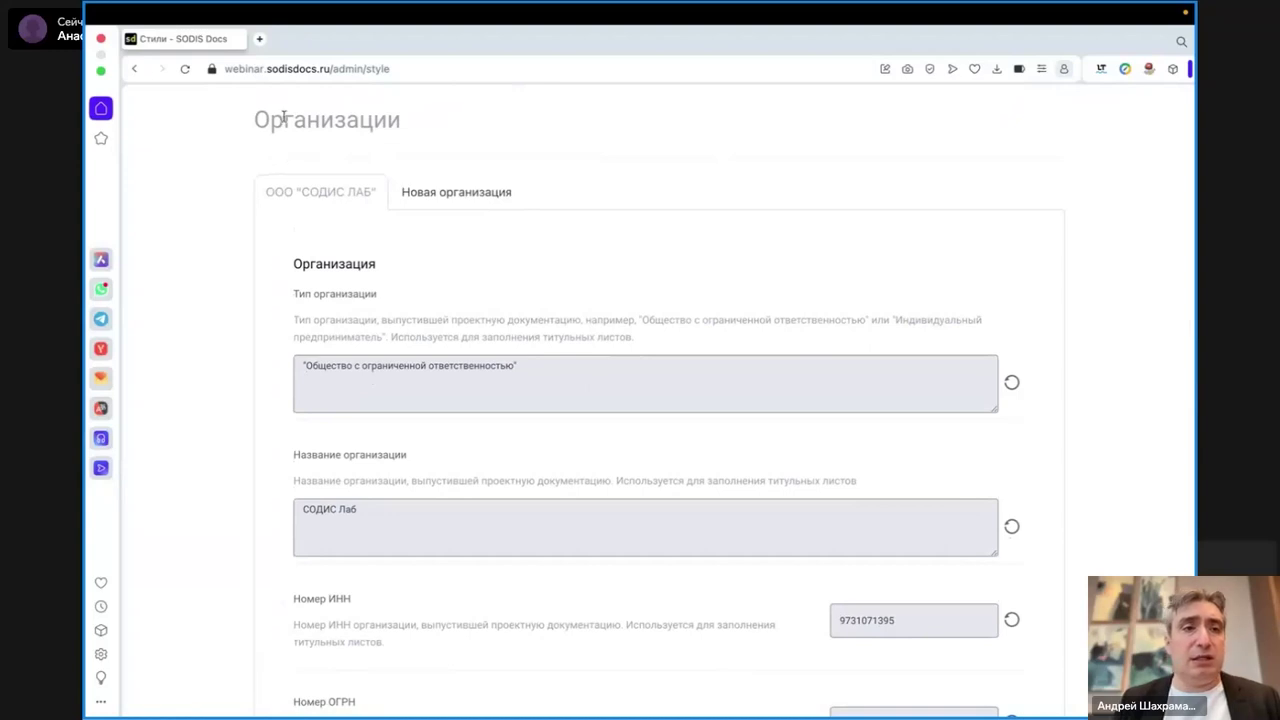
pyautogui.scroll(-10, 280, 240)
pyautogui.click(136, 69)
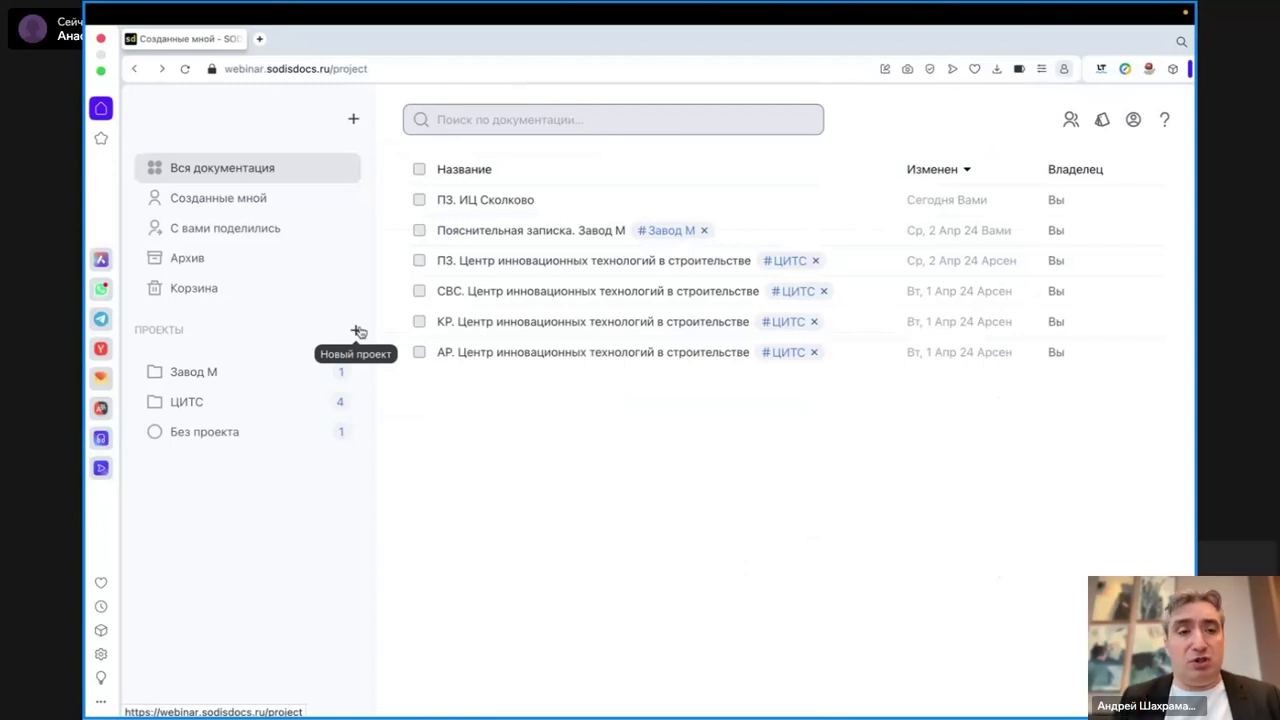
# - Create a new project named Сколково and open its Редактирование проекта settings
pyautogui.click(358, 331)
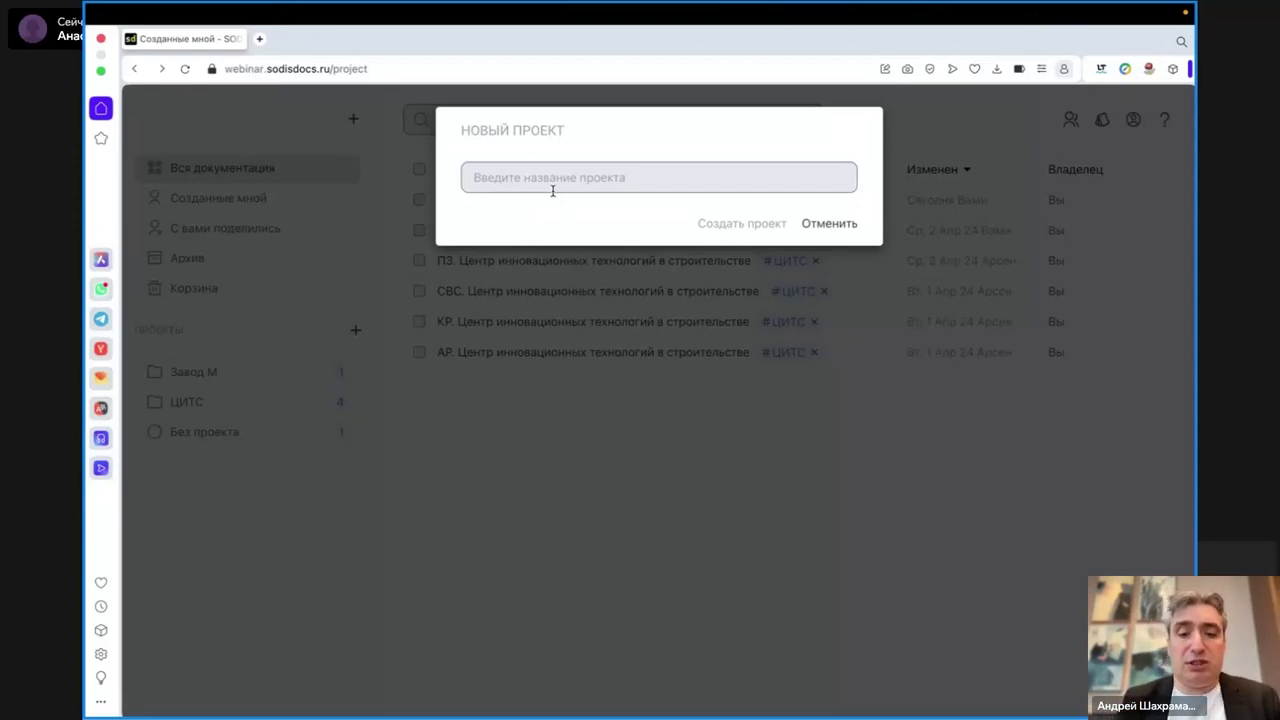
pyautogui.write('Сколково')
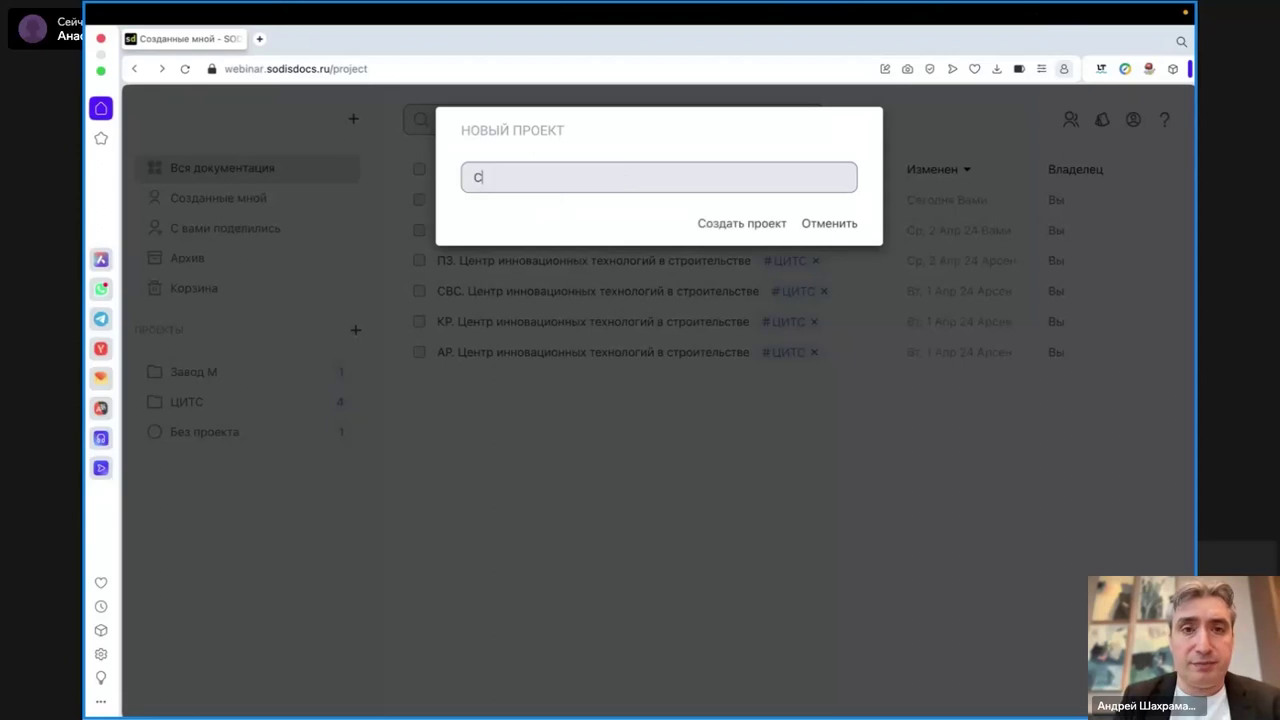
pyautogui.click(729, 229)
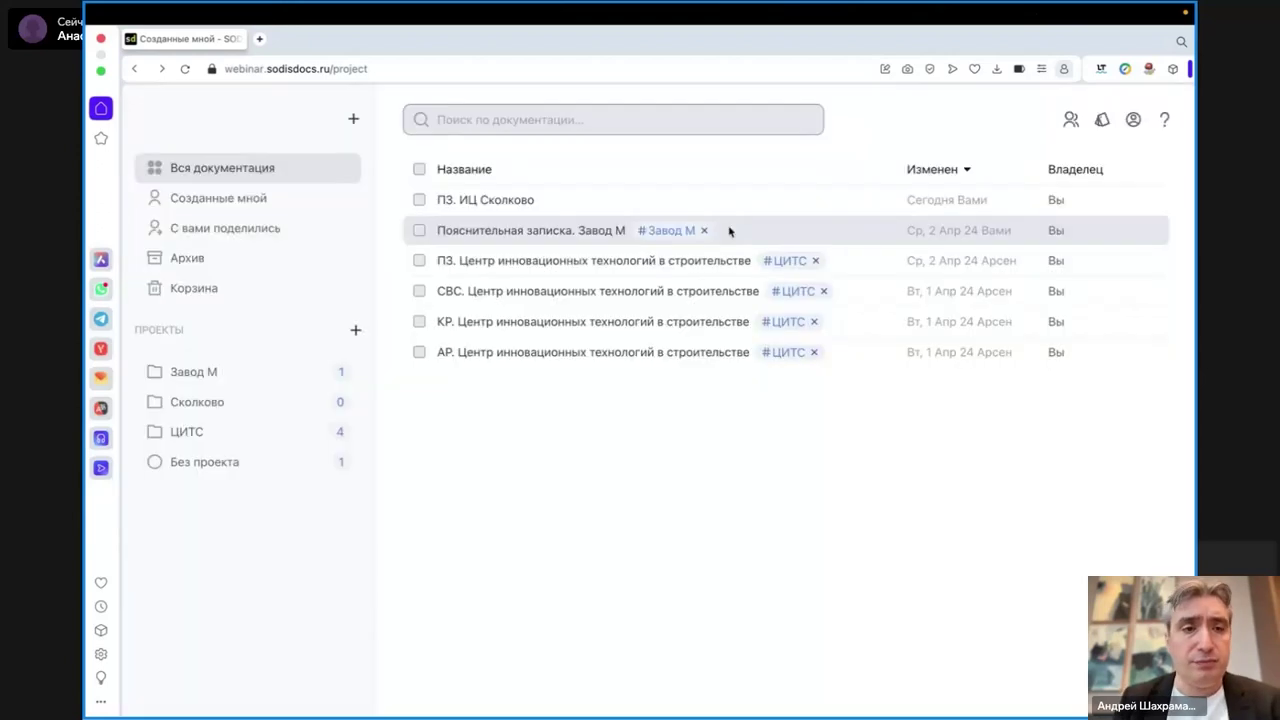
pyautogui.click(228, 401)
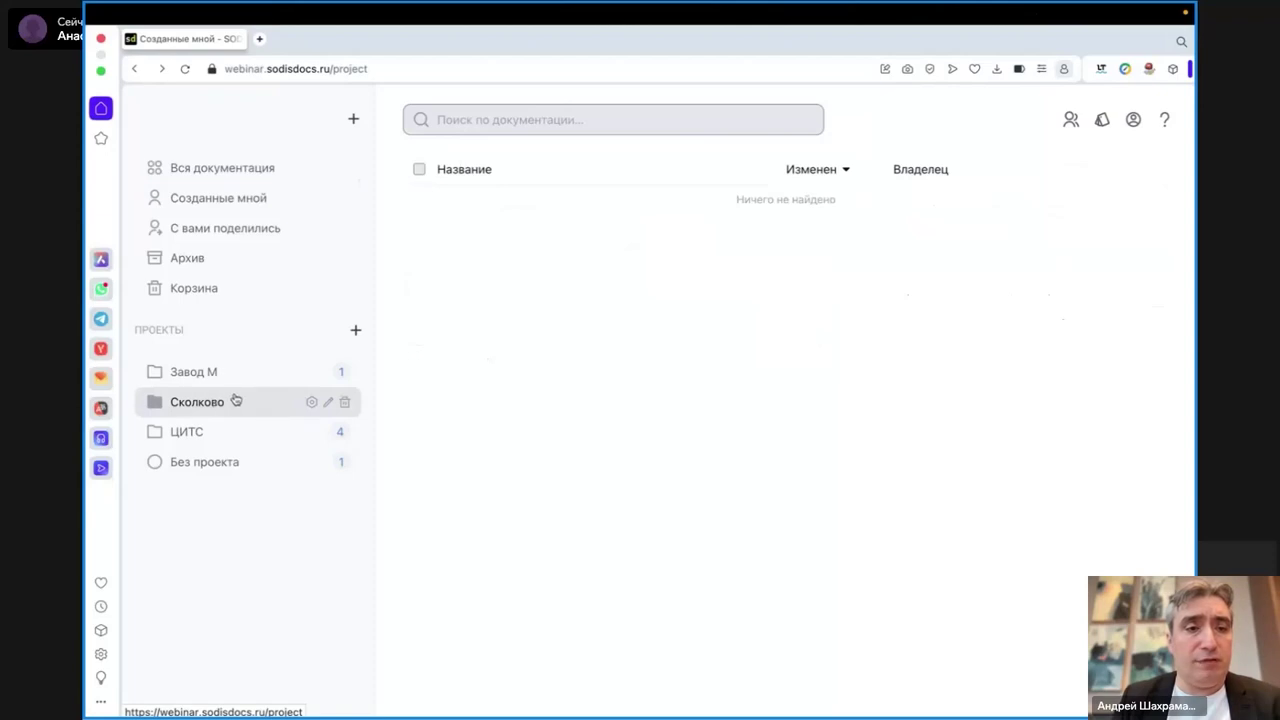
pyautogui.click(311, 401)
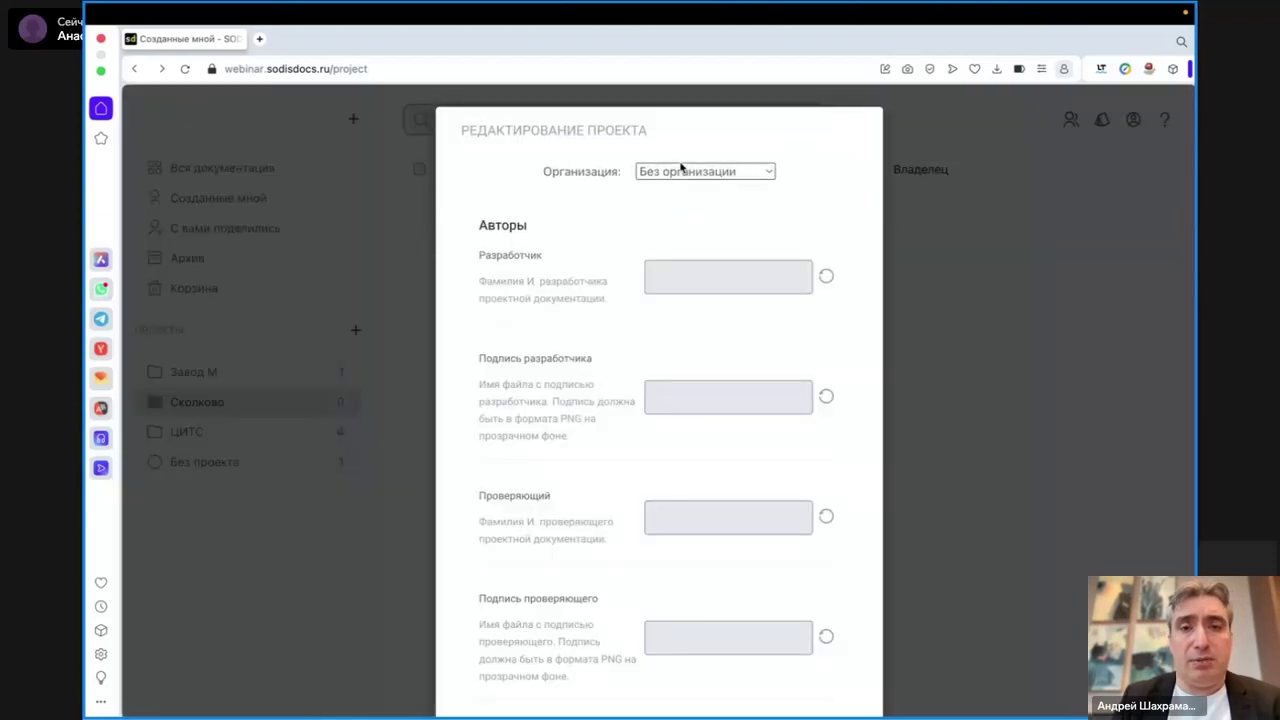
# - Set the project's organisation to ООО "СОДИС ЛАБ"
pyautogui.click(680, 170)
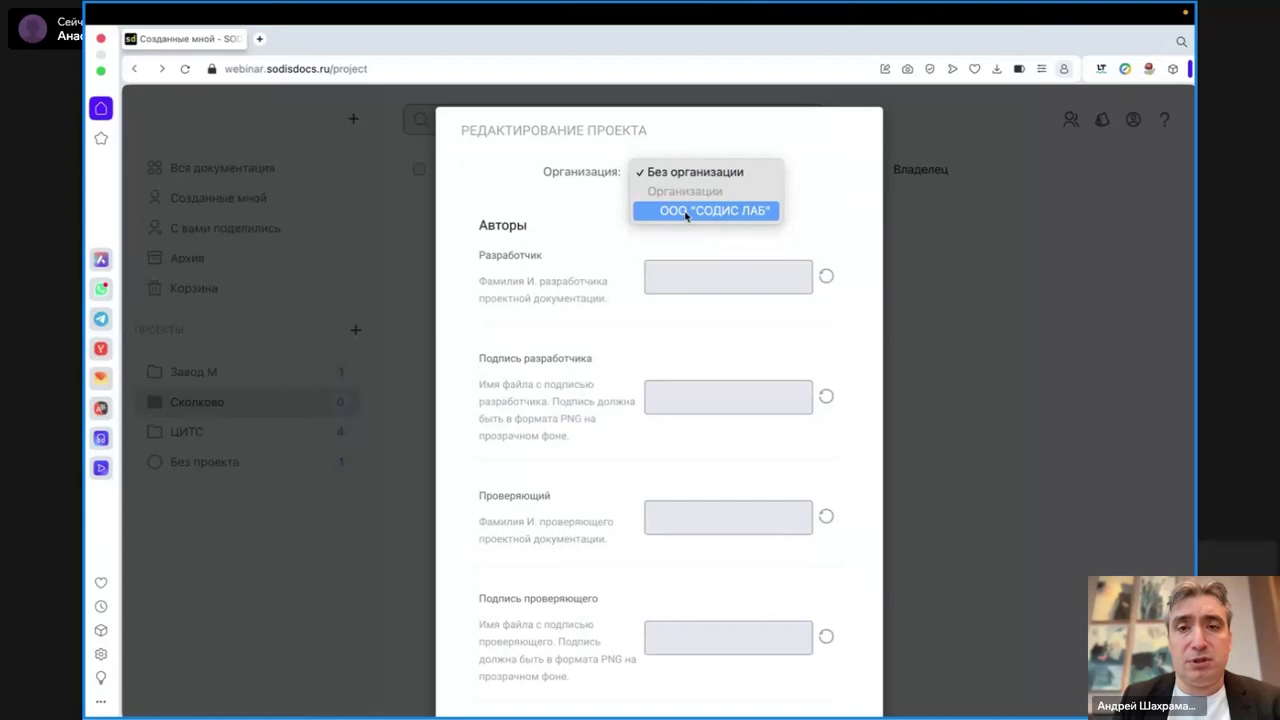
pyautogui.click(686, 211)
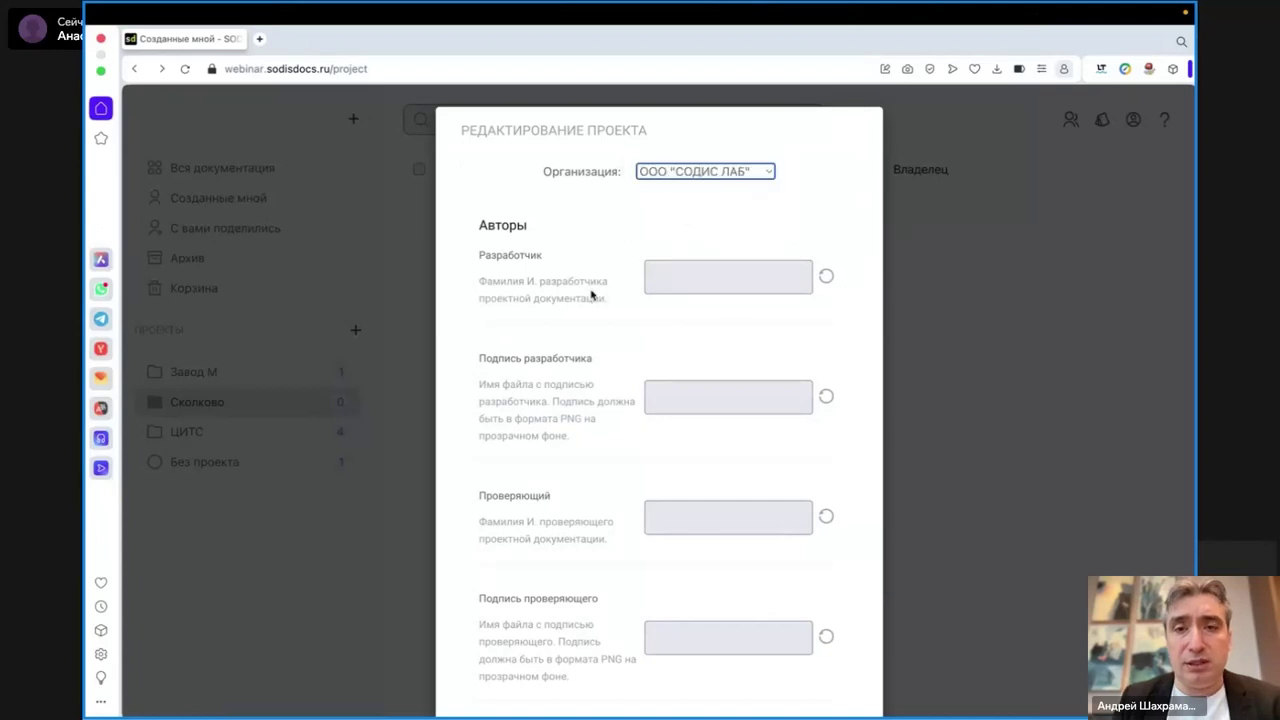
pyautogui.scroll(-3, 655, 210)
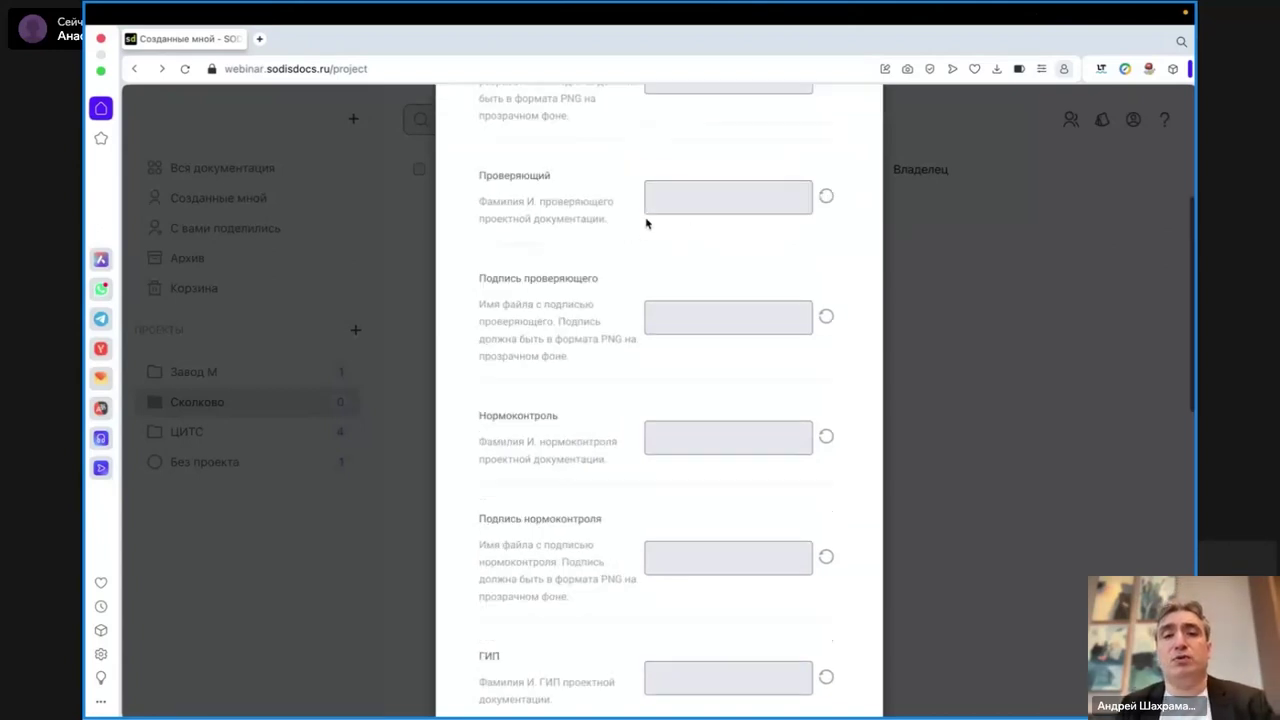
pyautogui.scroll(-4, 646, 224)
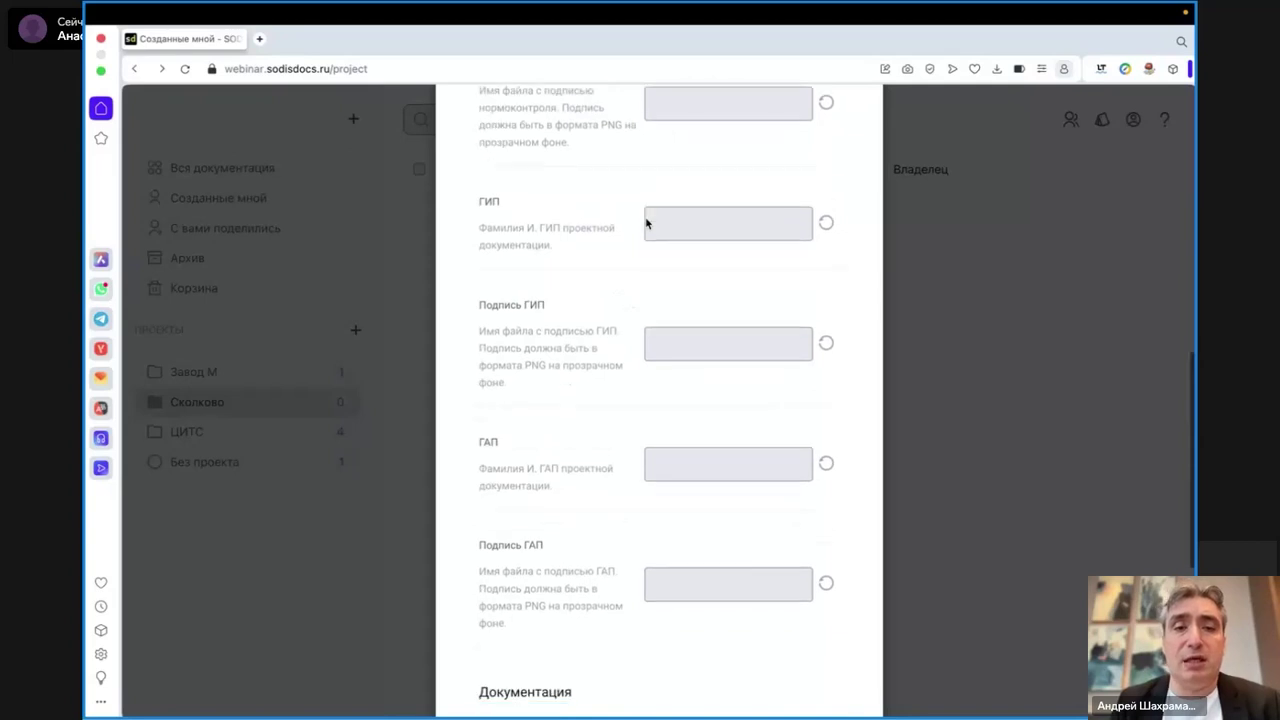
pyautogui.scroll(4, 646, 224)
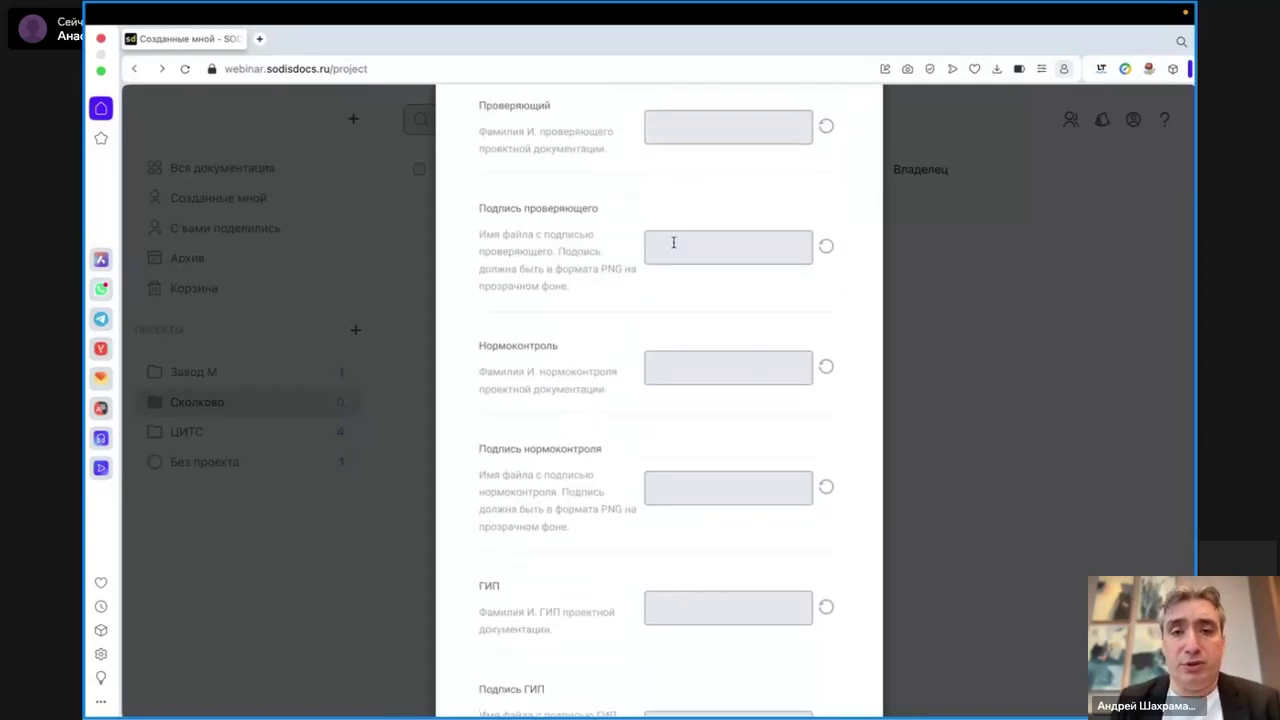
pyautogui.scroll(-6, 683, 430)
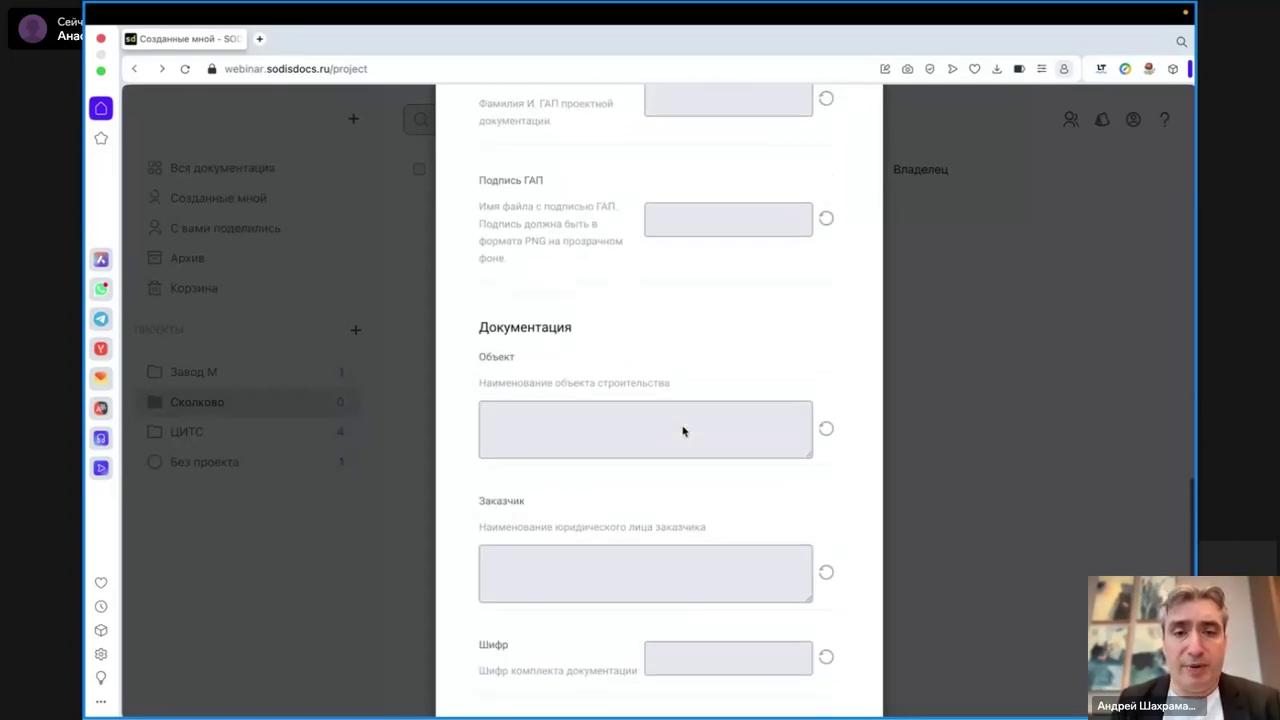
# - Enter object Технопарк Сколково and customer Министерство цифрового развития
pyautogui.click(615, 432)
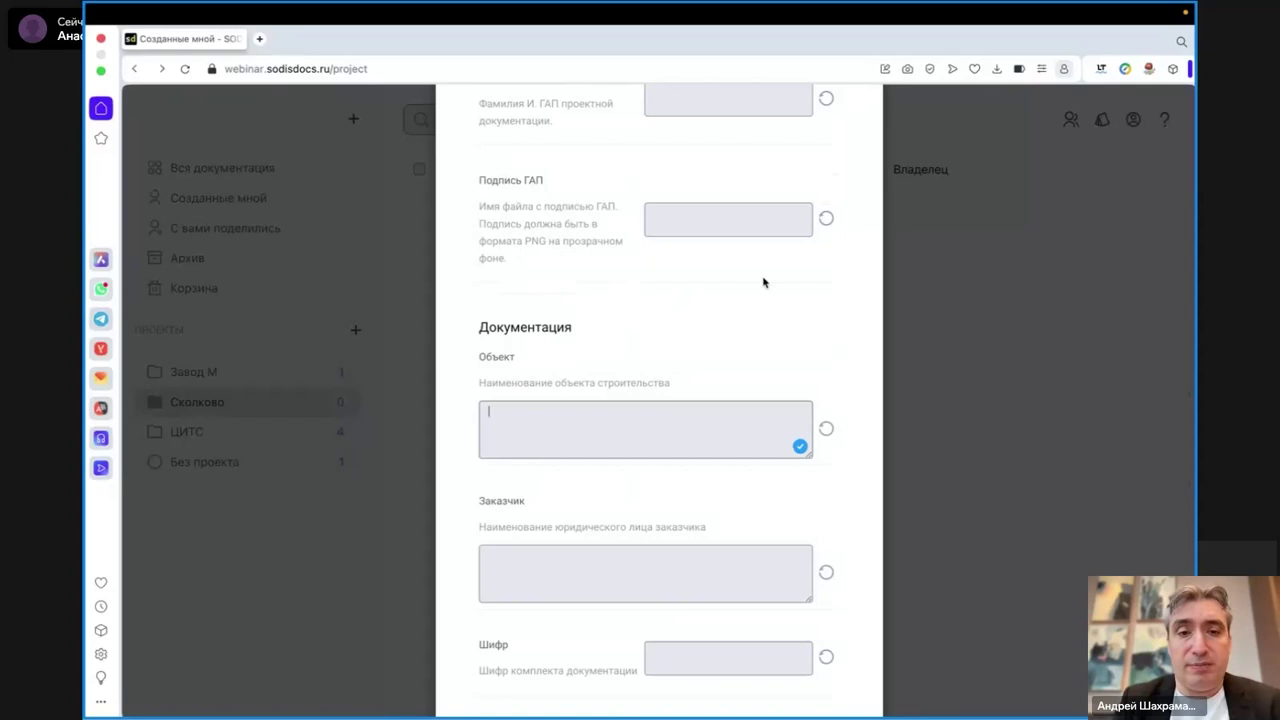
pyautogui.scroll(-1, 763, 282)
pyautogui.write('И')
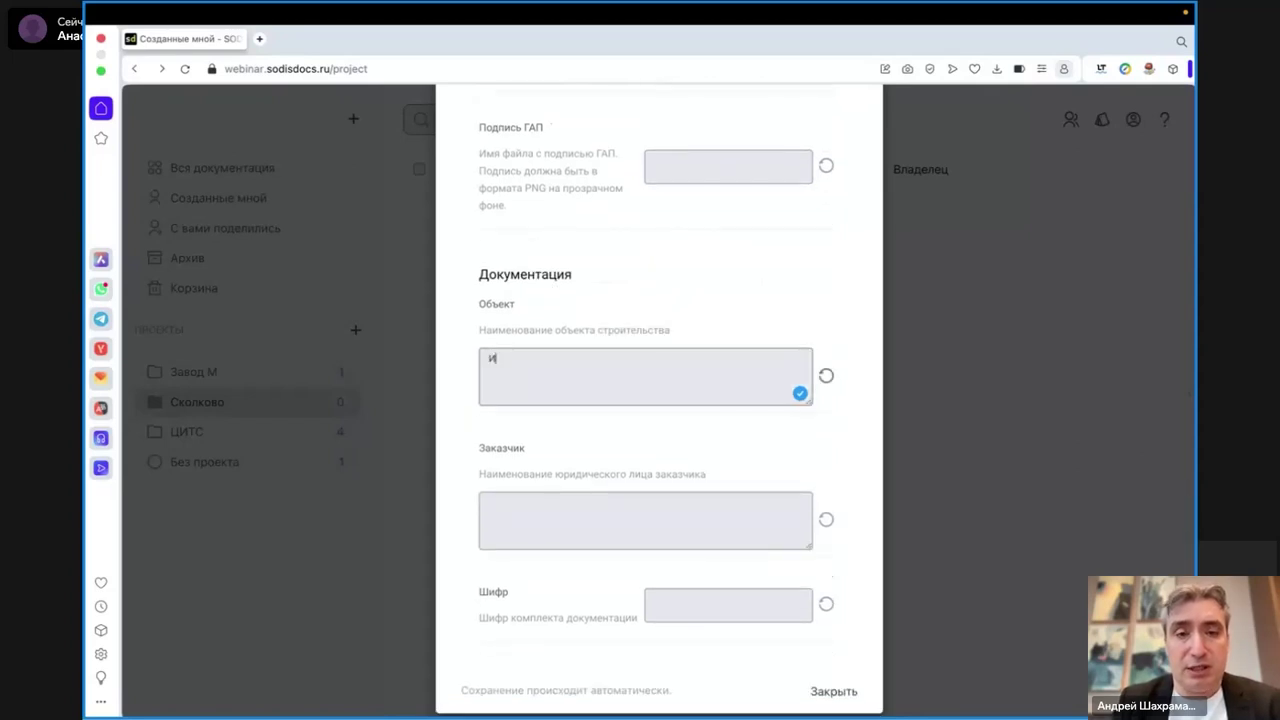
pyautogui.write('И')
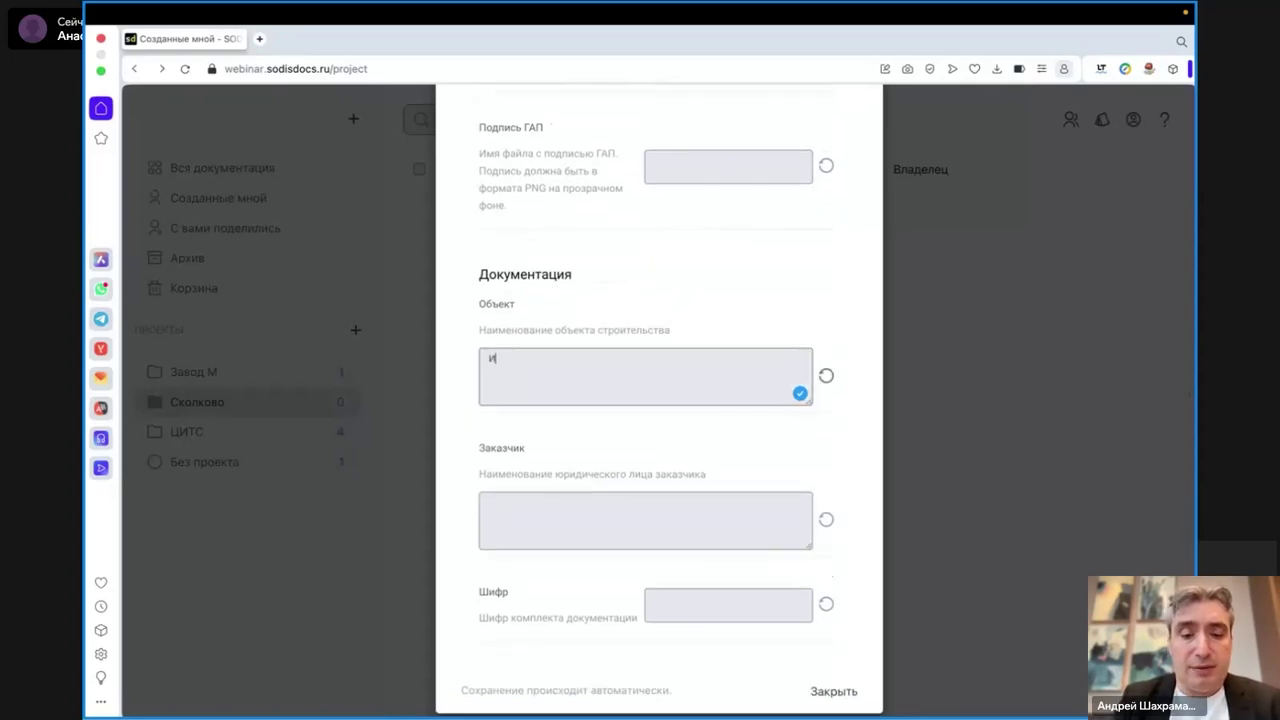
pyautogui.write('ехнопарк Сколково')
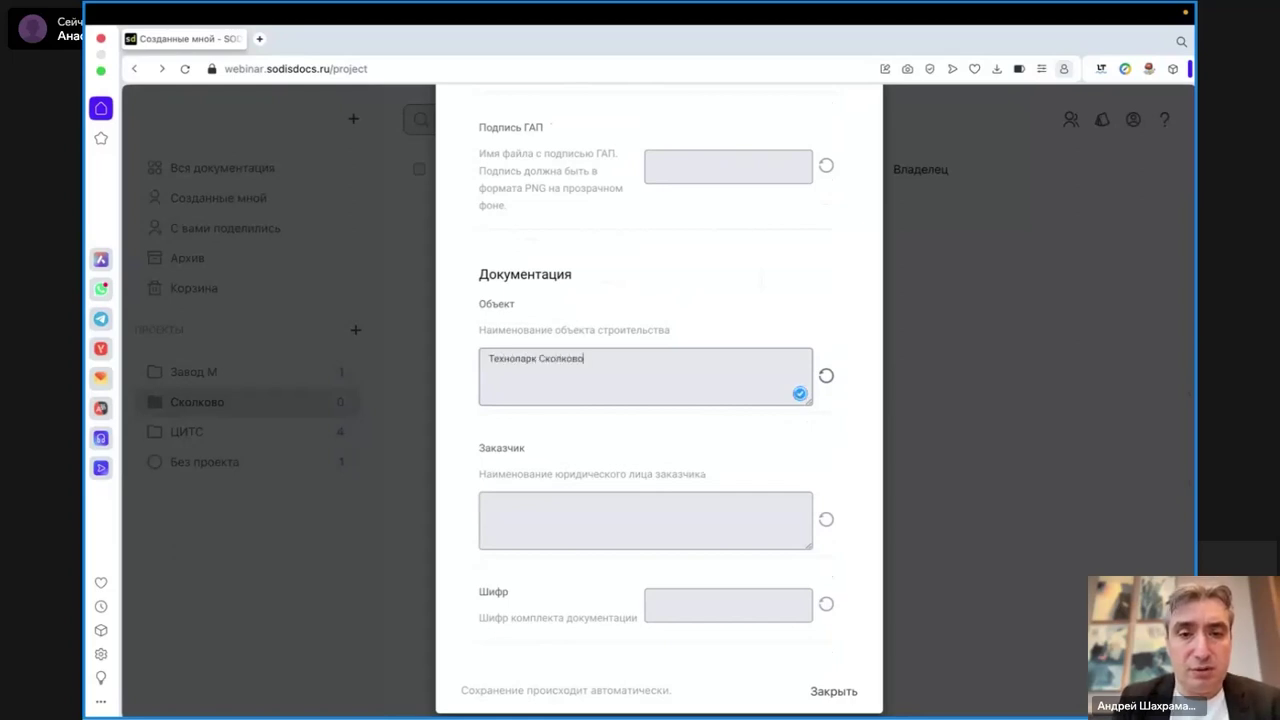
pyautogui.click(566, 530)
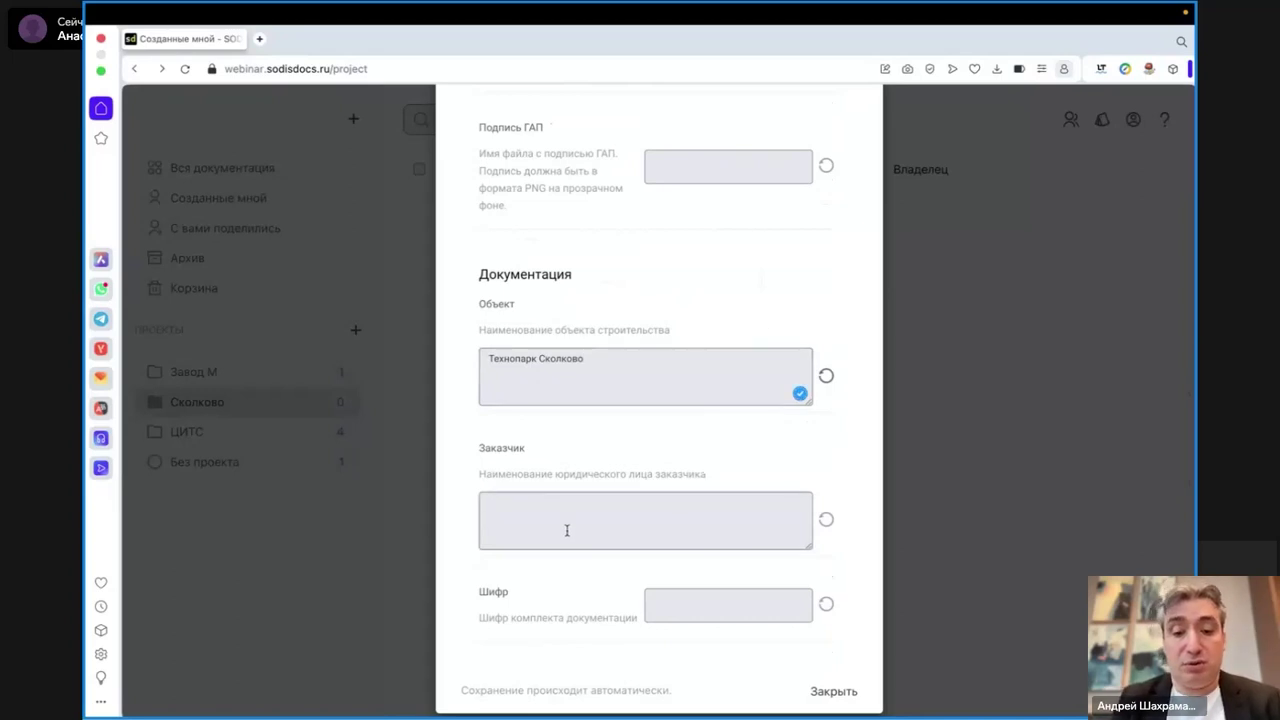
pyautogui.write('Министе')
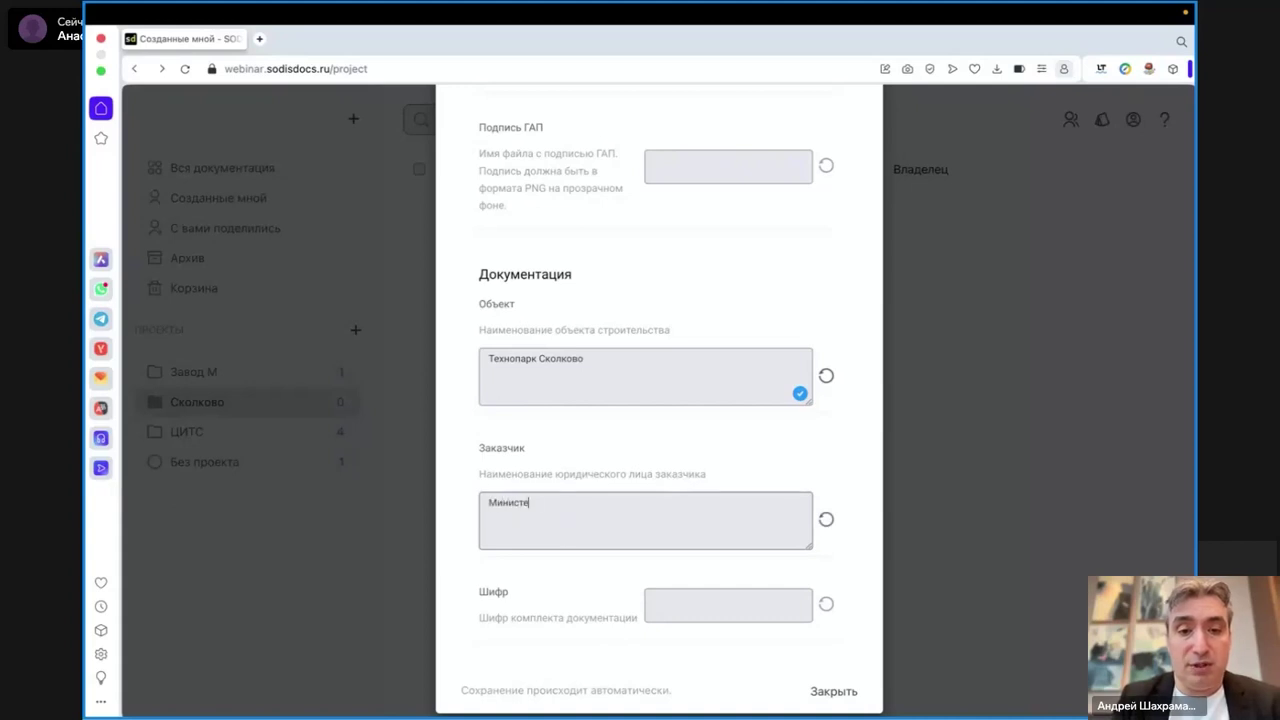
pyautogui.write('рство ци')
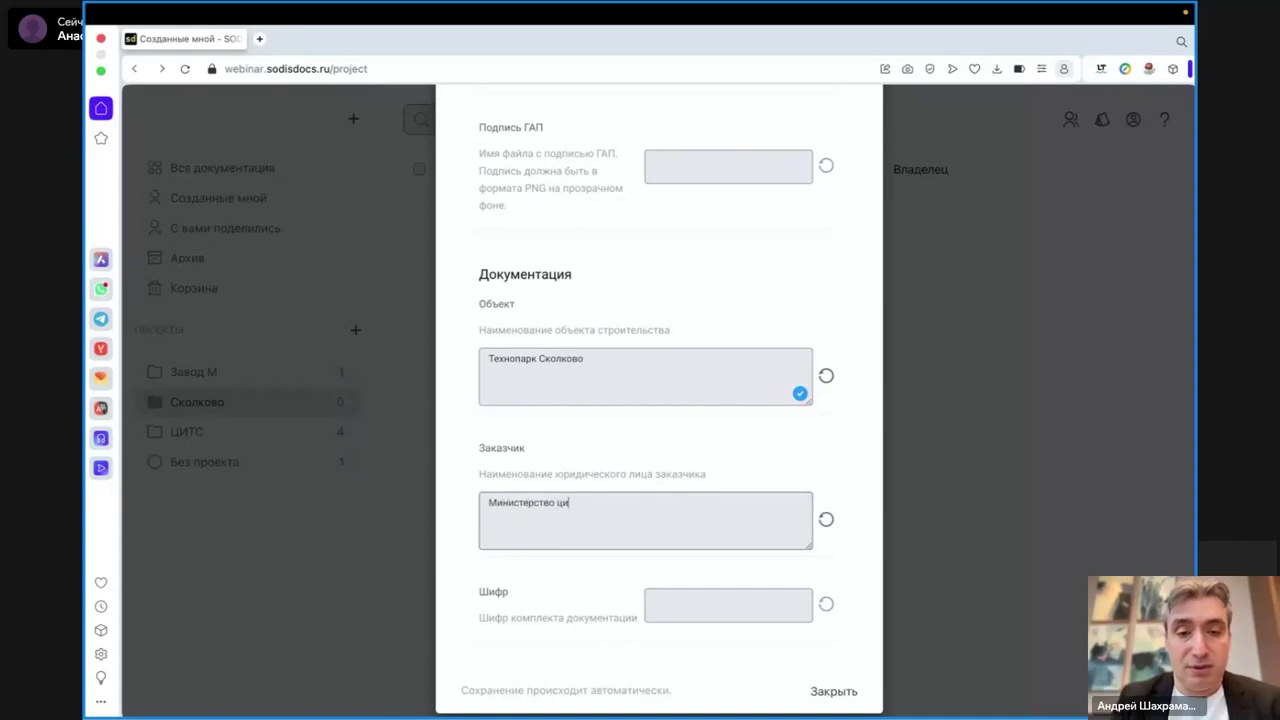
pyautogui.write('фрового разв')
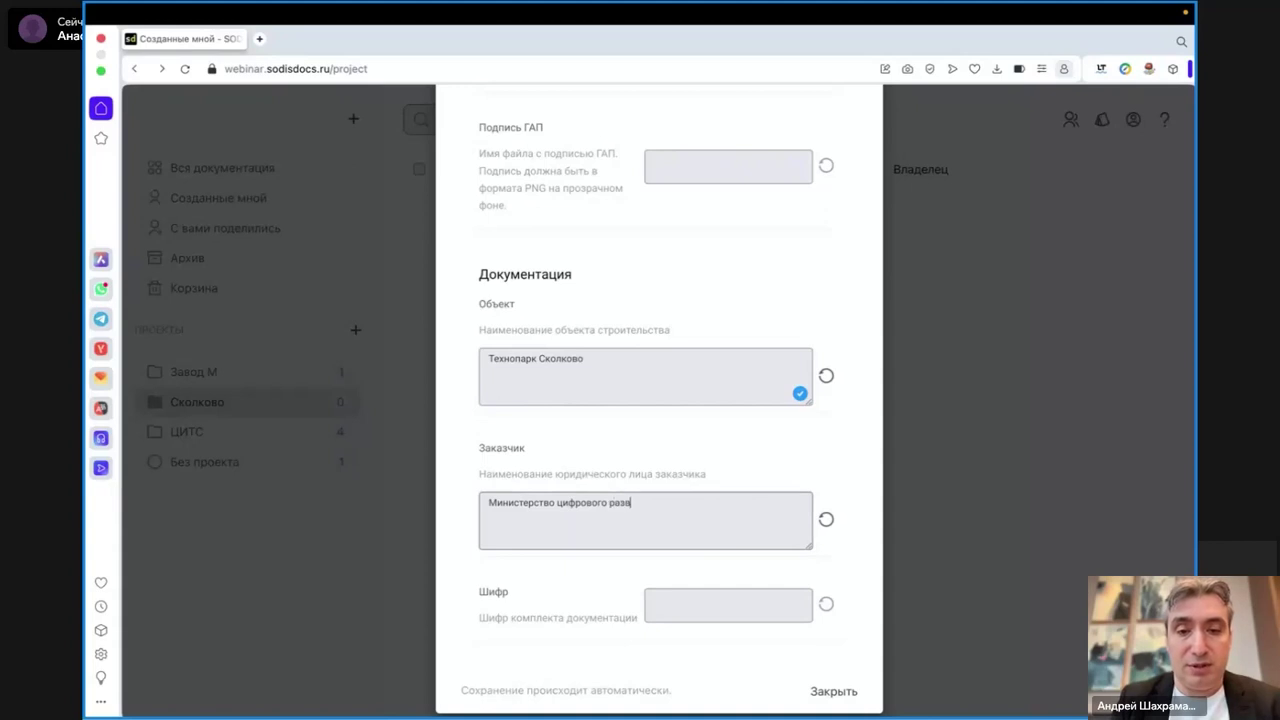
pyautogui.write('ития')
# - Enter code Сколково, close the project settings, and show documents without a project
pyautogui.click(686, 603)
pyautogui.click(686, 603)
pyautogui.write('Сколково')
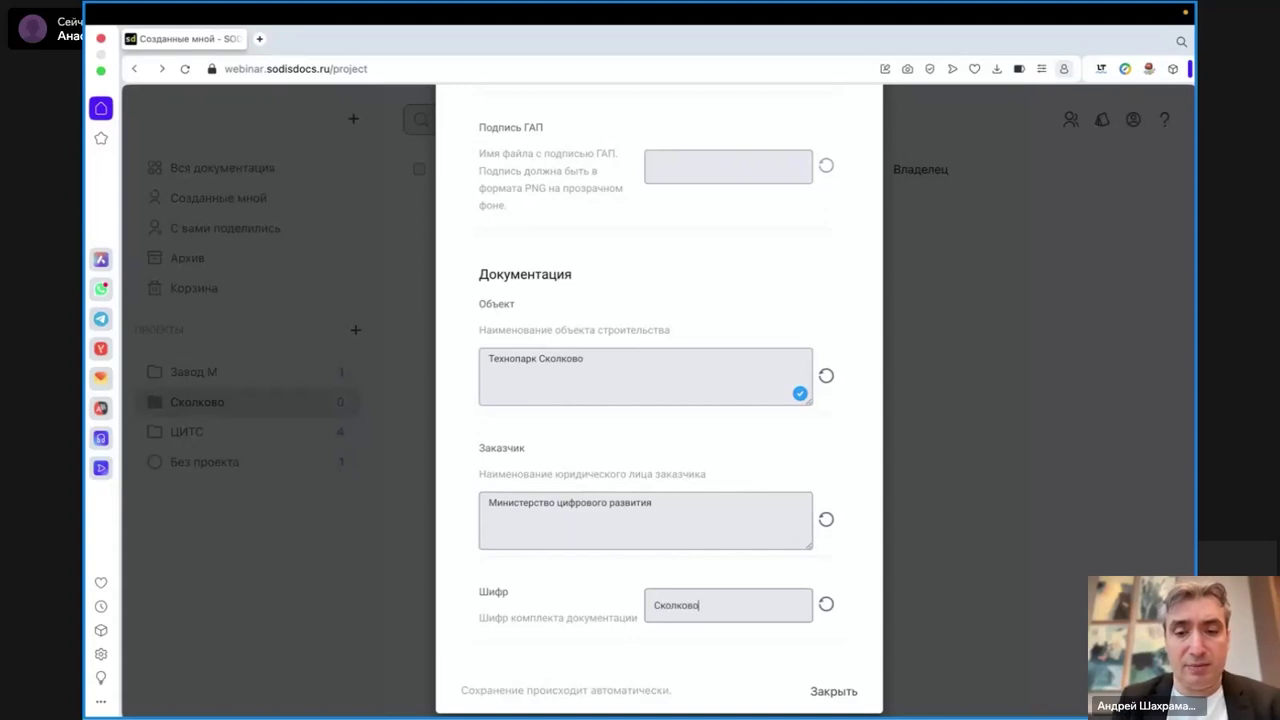
pyautogui.scroll(-1, 620, 643)
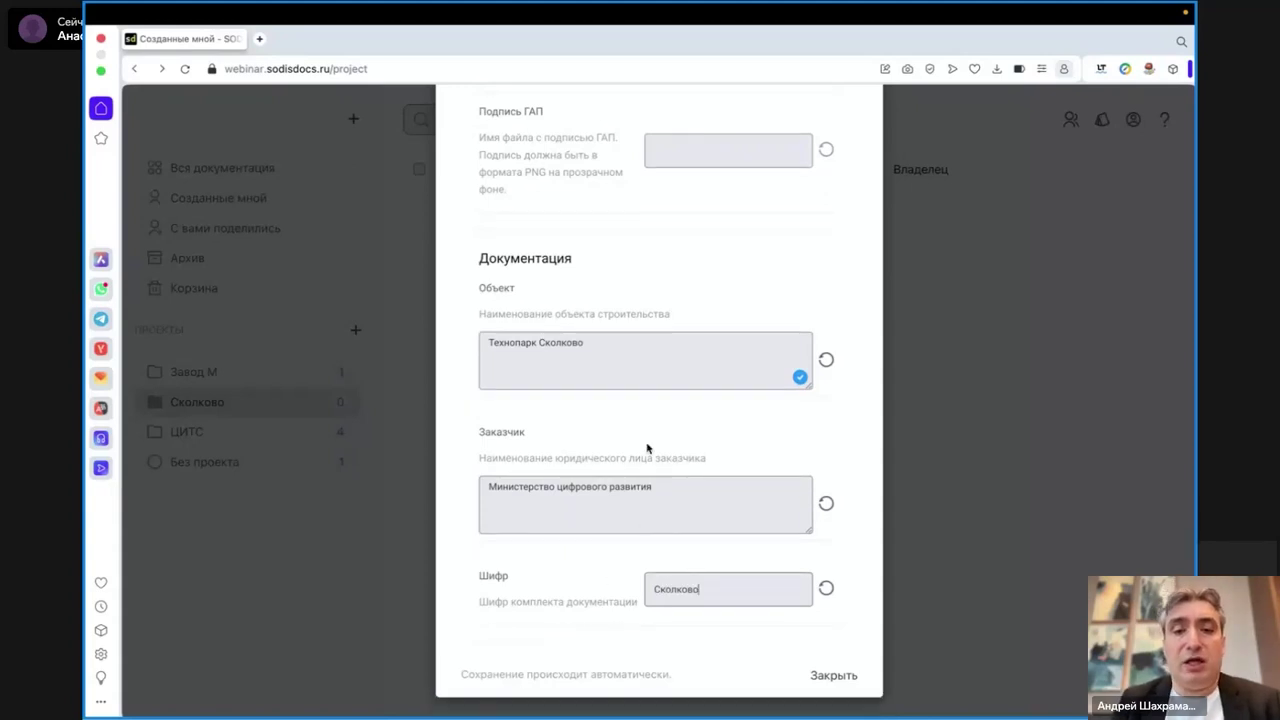
pyautogui.scroll(5, 646, 449)
pyautogui.scroll(-5, 646, 445)
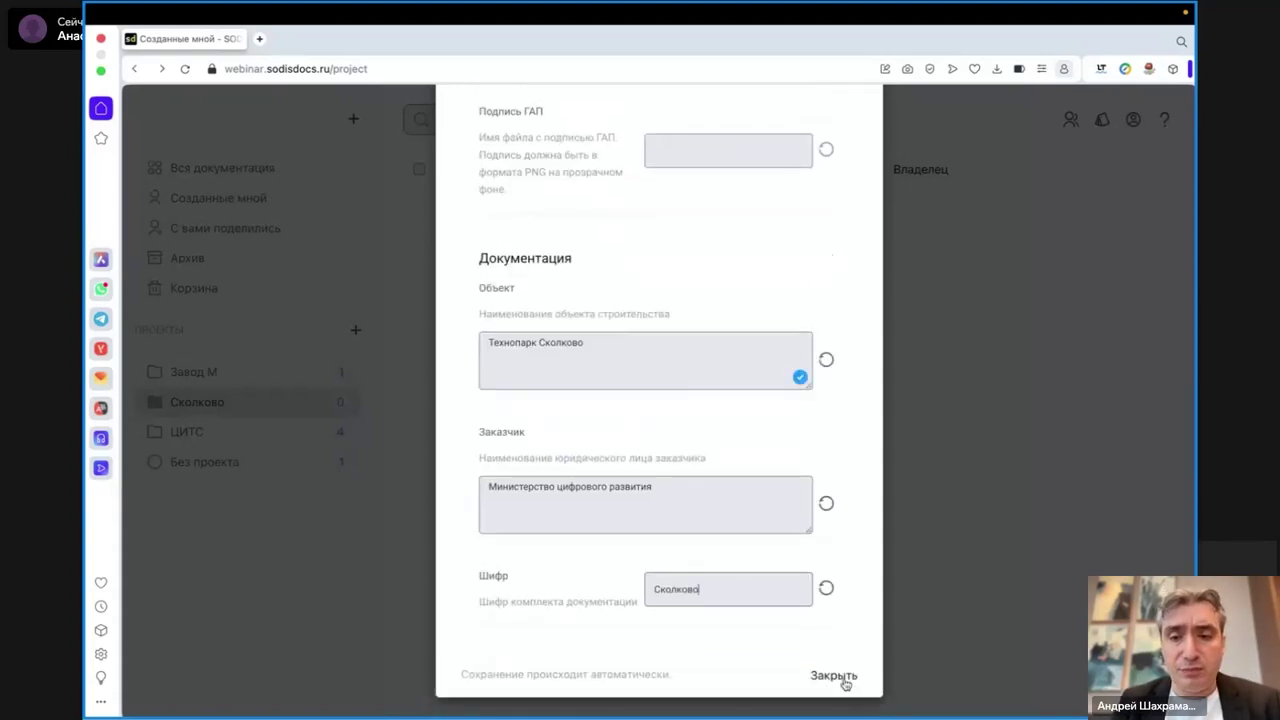
pyautogui.click(844, 680)
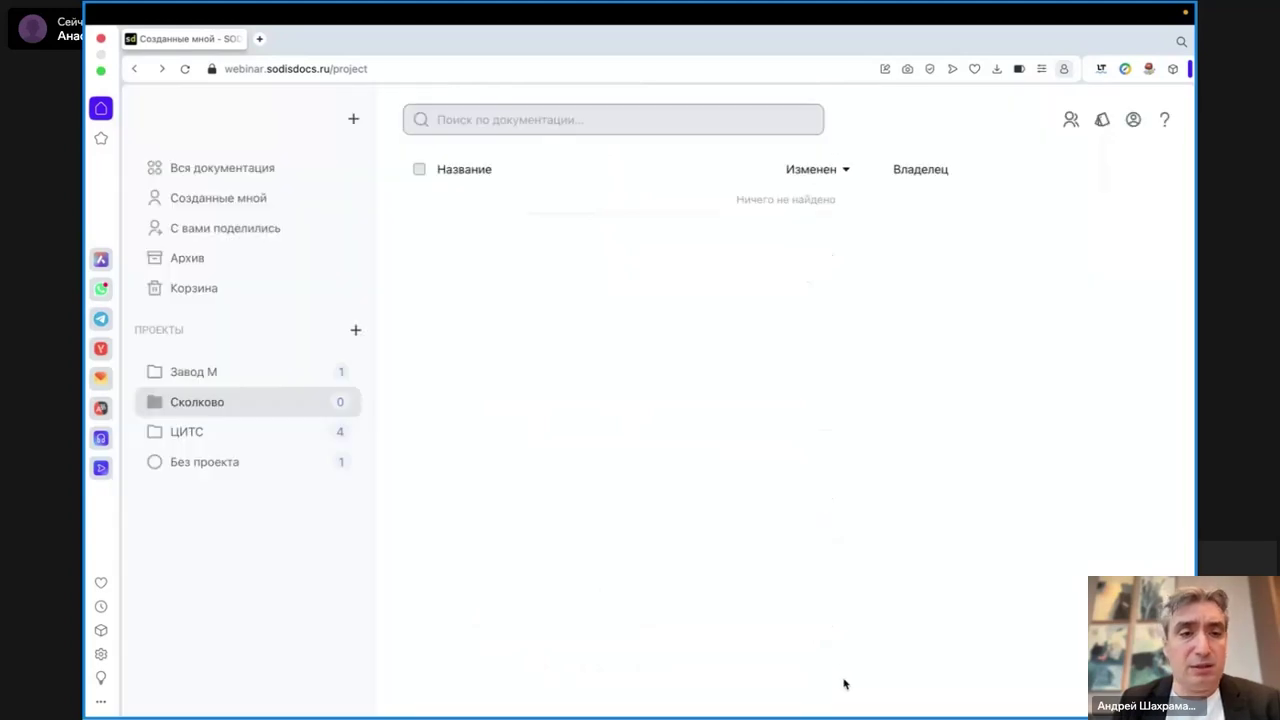
pyautogui.click(206, 462)
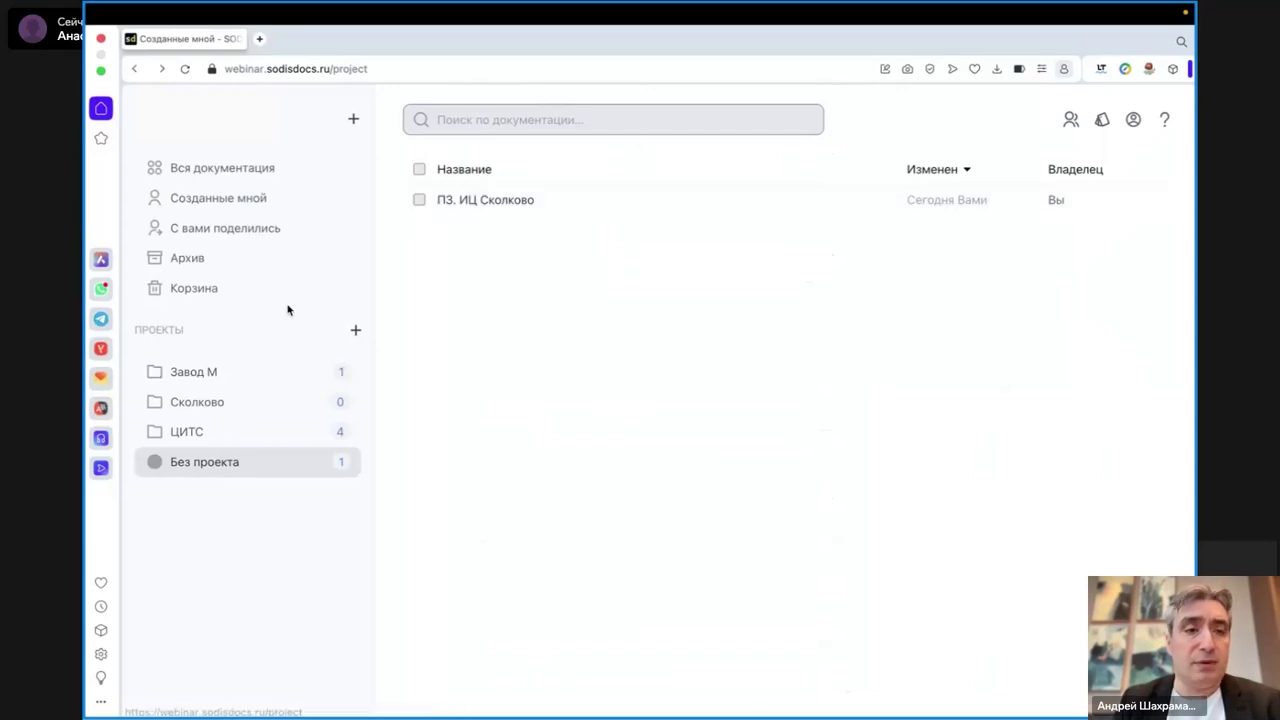
# - Add ПЗ. ИЦ Сколково to the Сколково project and open it from that project's list
pyautogui.click(186, 168)
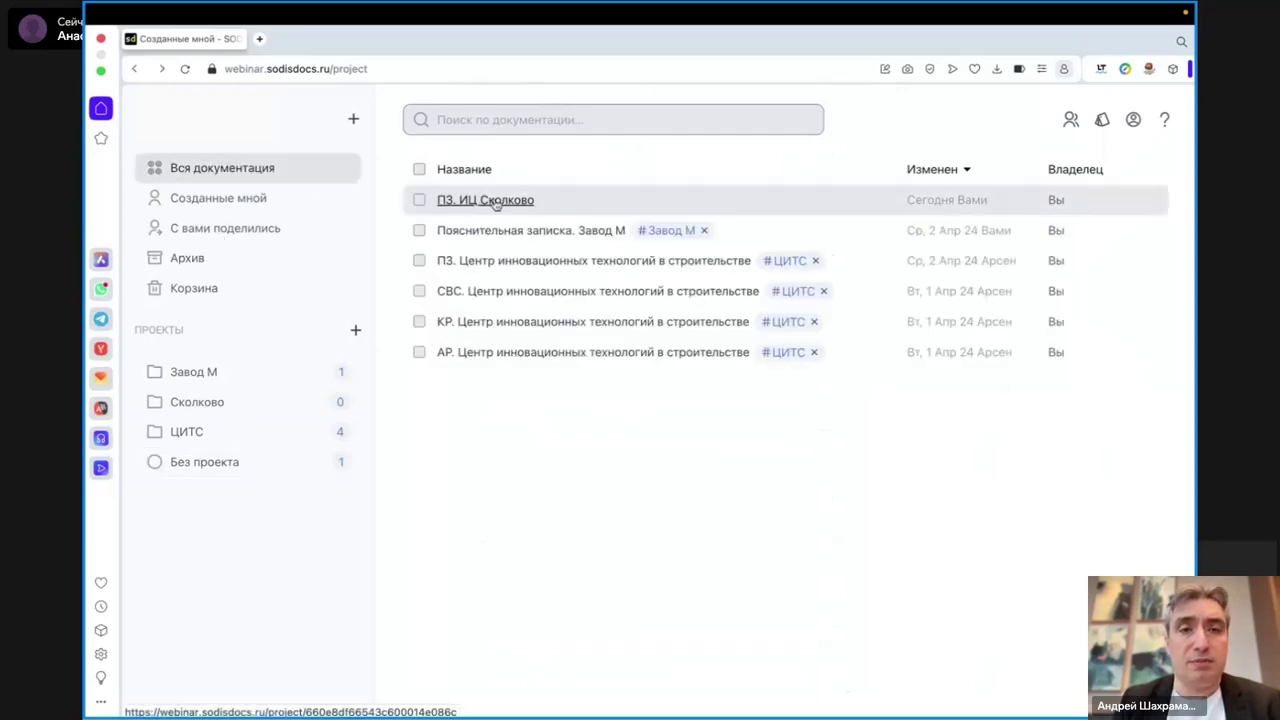
pyautogui.click(419, 200)
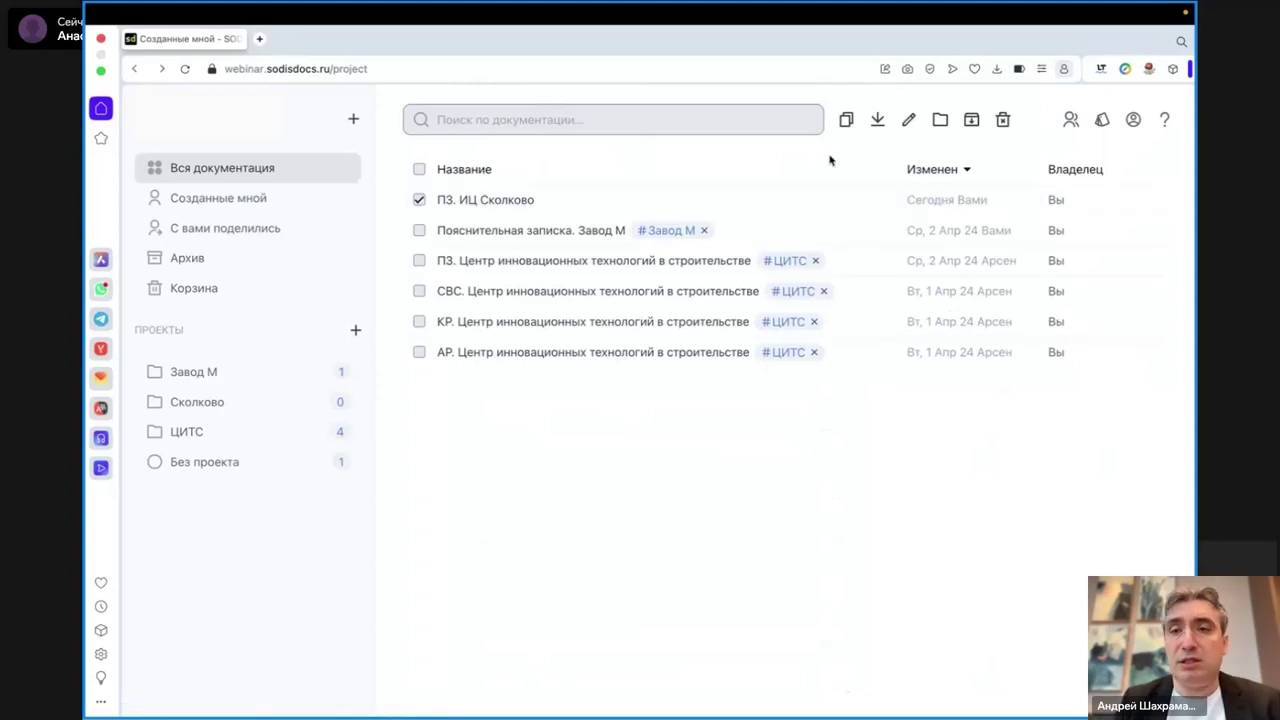
pyautogui.click(940, 121)
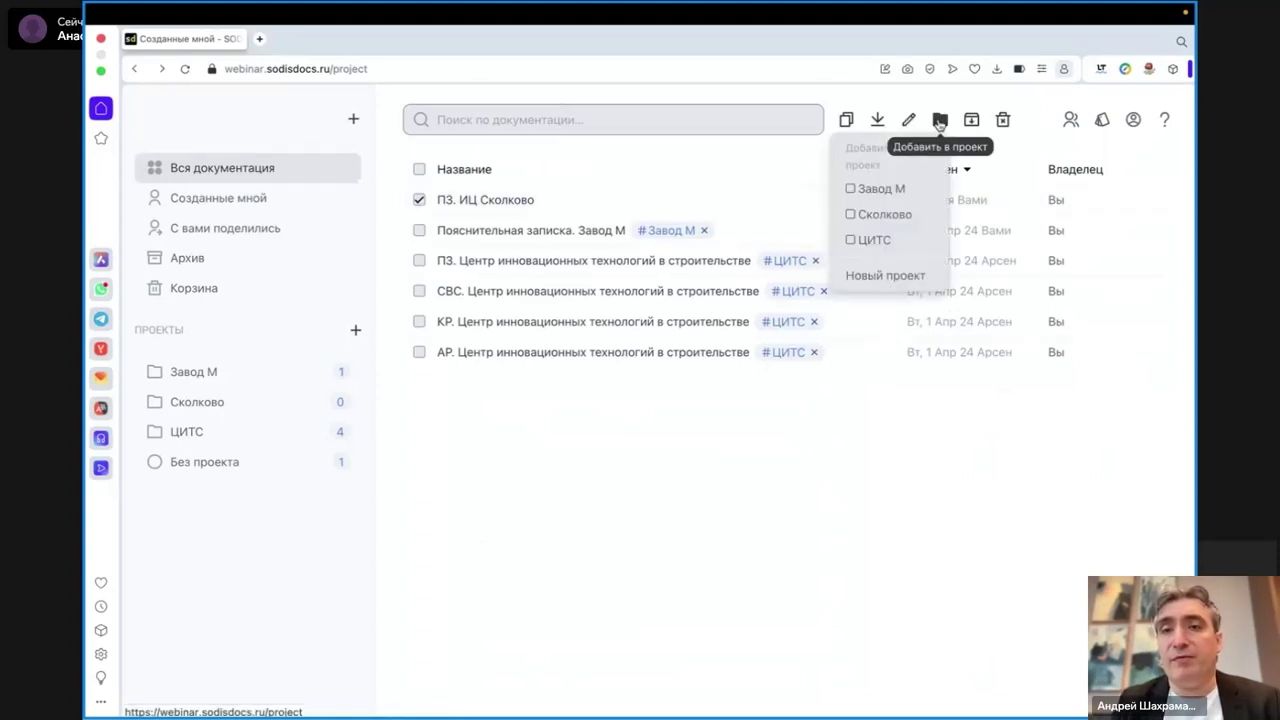
pyautogui.click(868, 217)
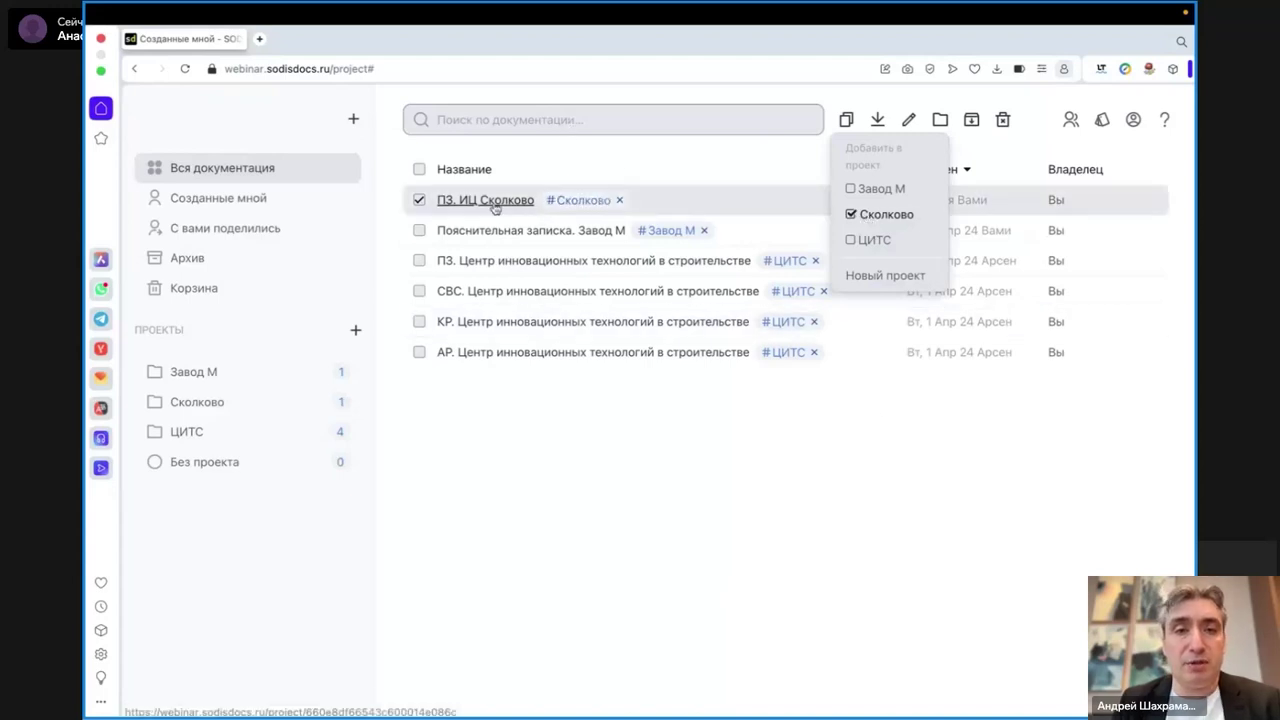
pyautogui.click(192, 405)
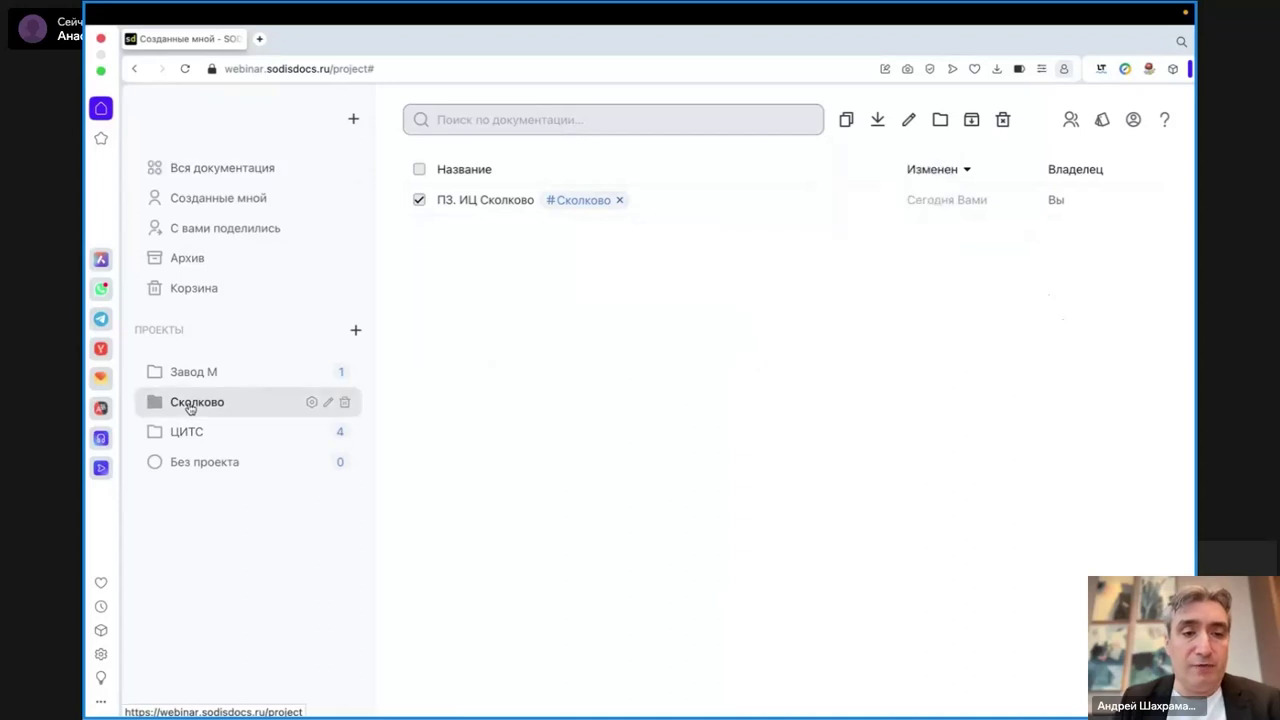
pyautogui.click(487, 202)
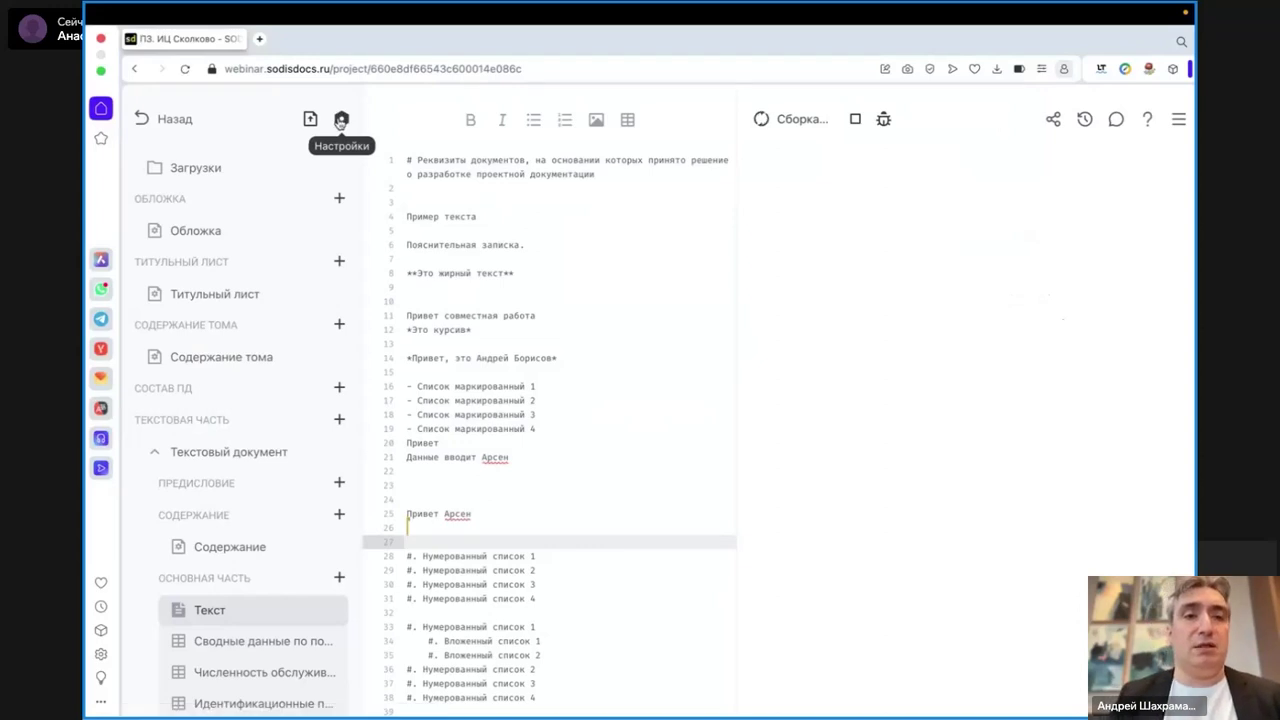
# - In the document settings form, type test characters after the Объект name Технопарк Сколково
pyautogui.click(341, 120)
pyautogui.scroll(-15, 508, 524)
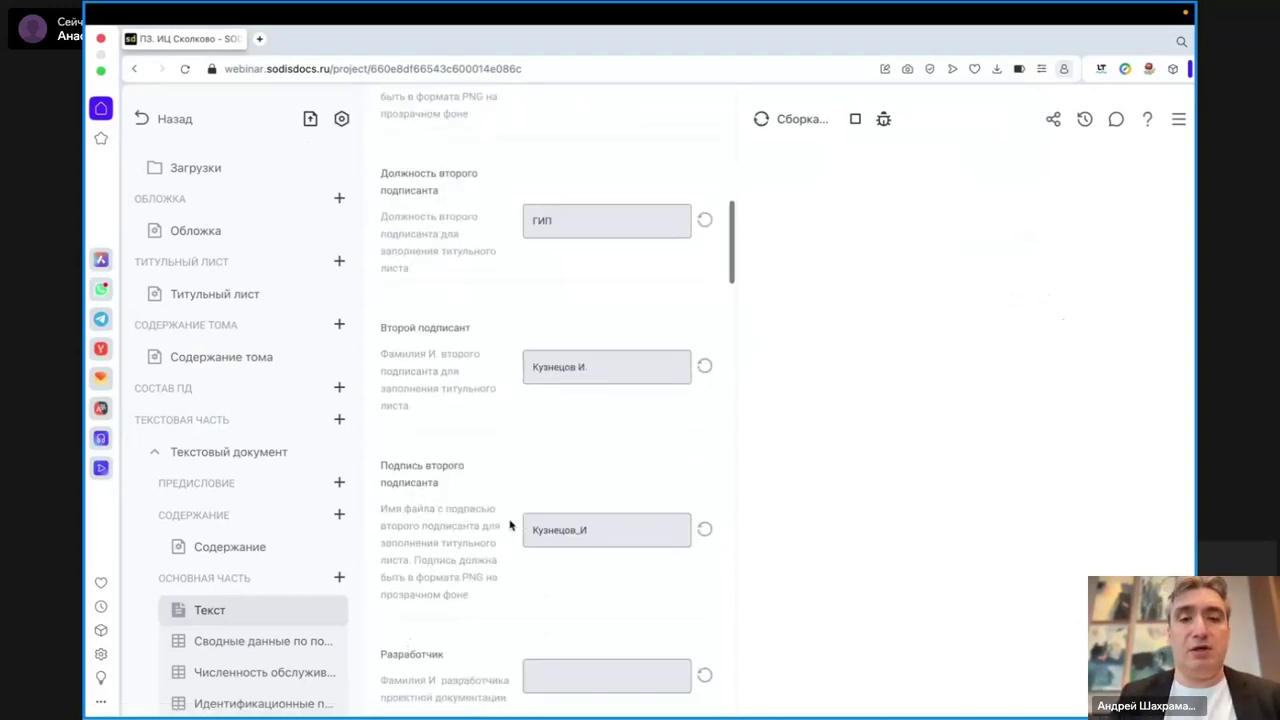
pyautogui.scroll(10, 510, 500)
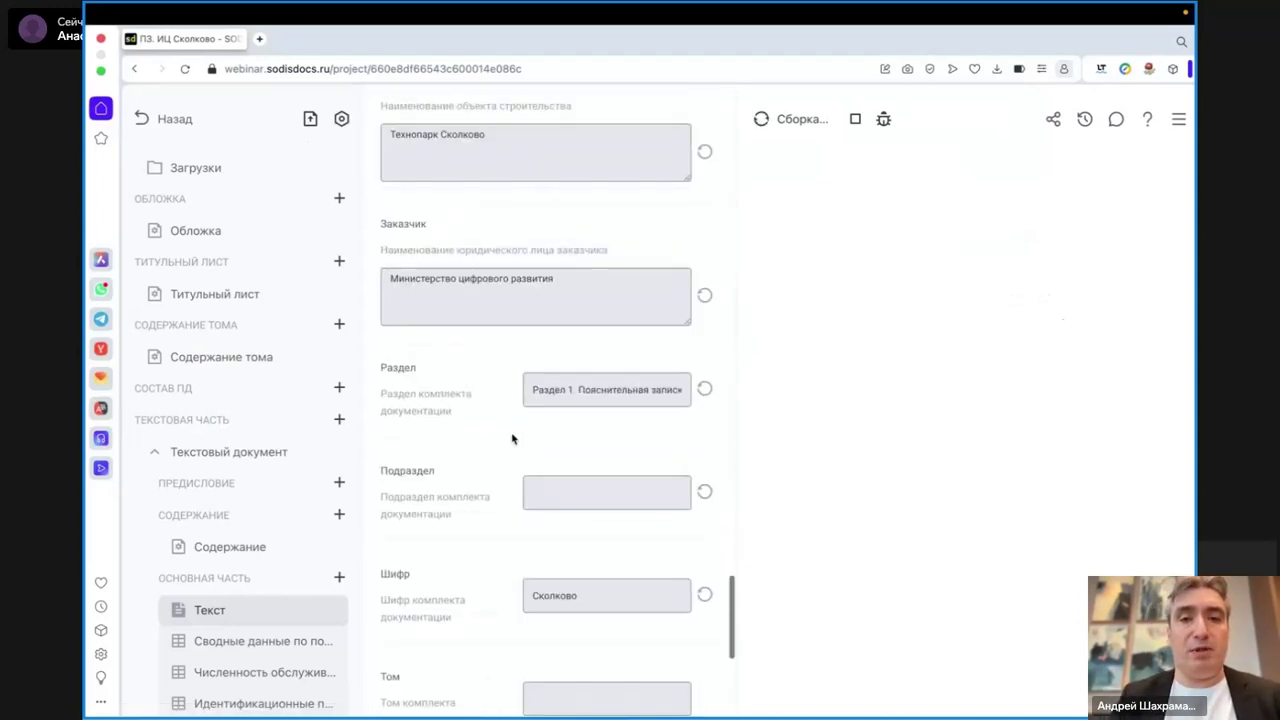
pyautogui.moveTo(391, 258); pyautogui.dragTo(529, 258)
pyautogui.click(529, 260)
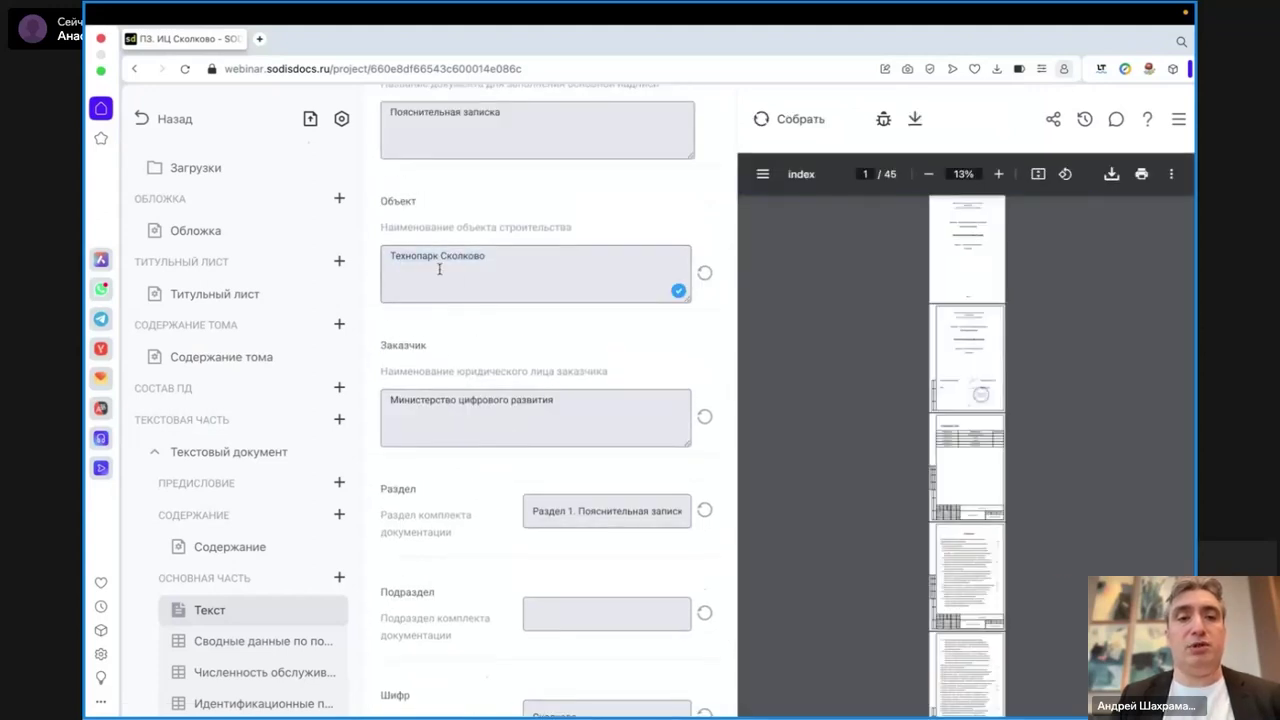
pyautogui.moveTo(391, 258); pyautogui.dragTo(521, 256)
pyautogui.click(587, 410)
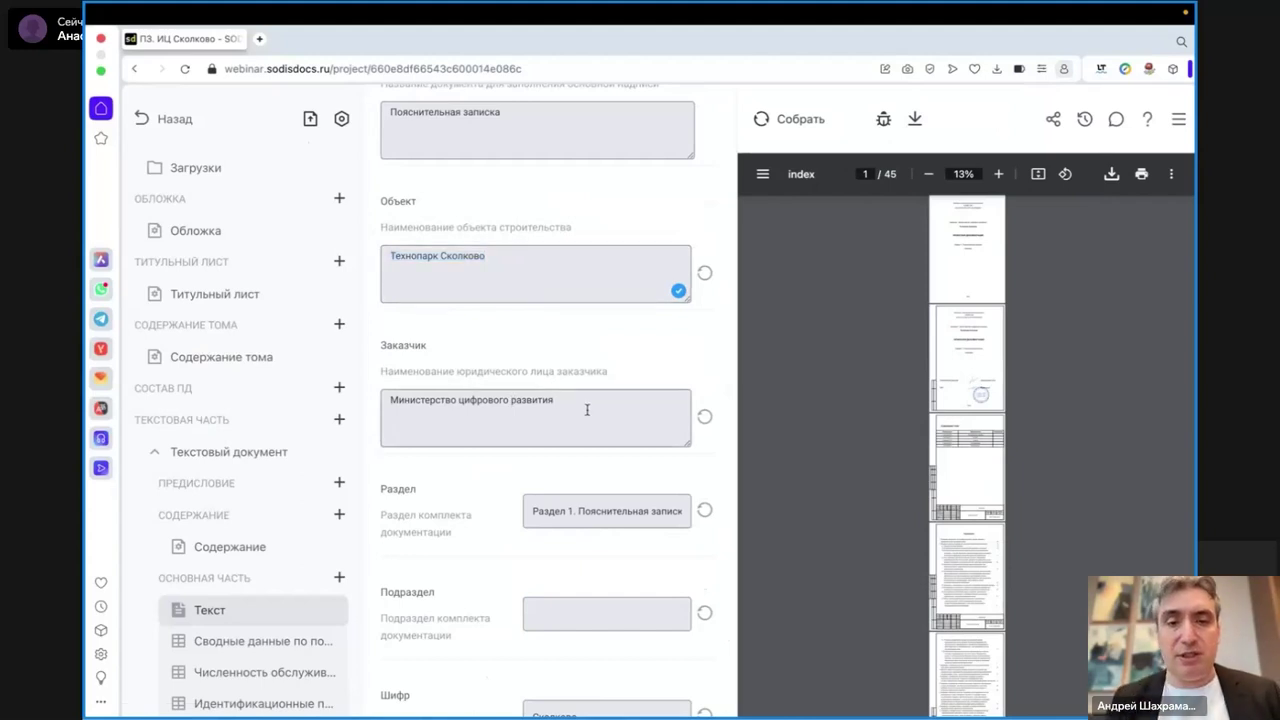
pyautogui.click(500, 258)
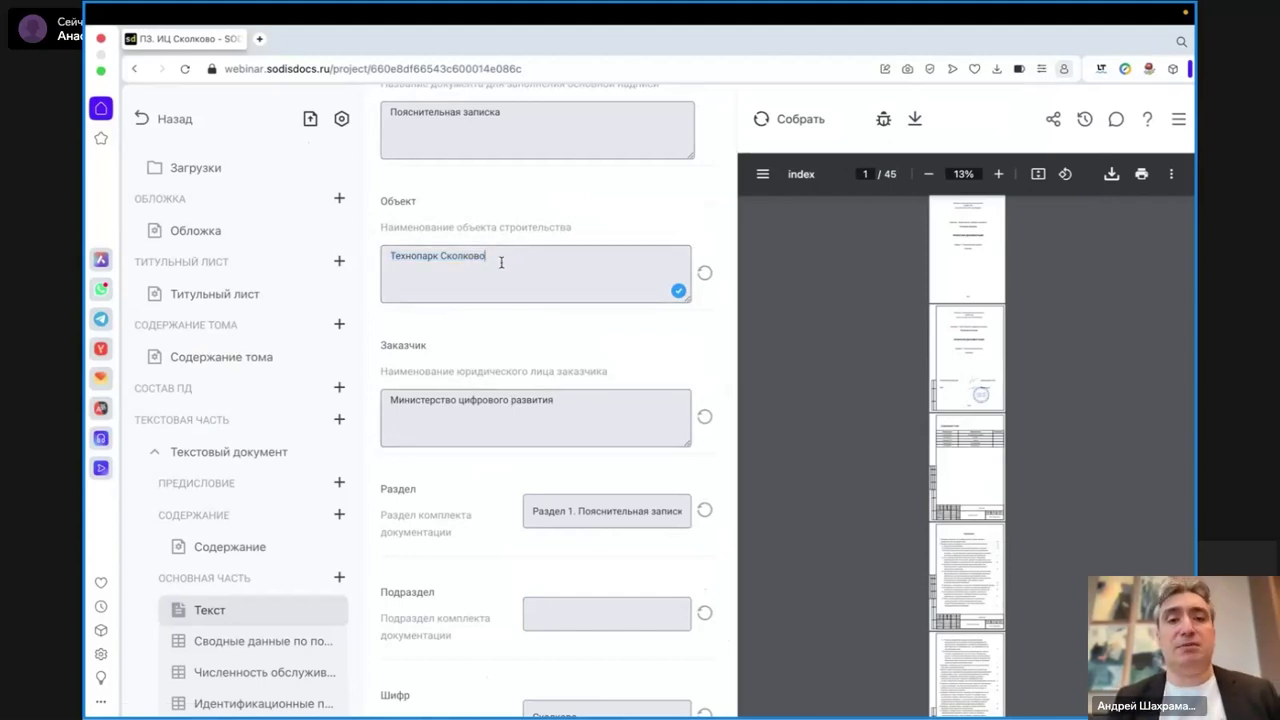
pyautogui.write('ыдоывадоы')
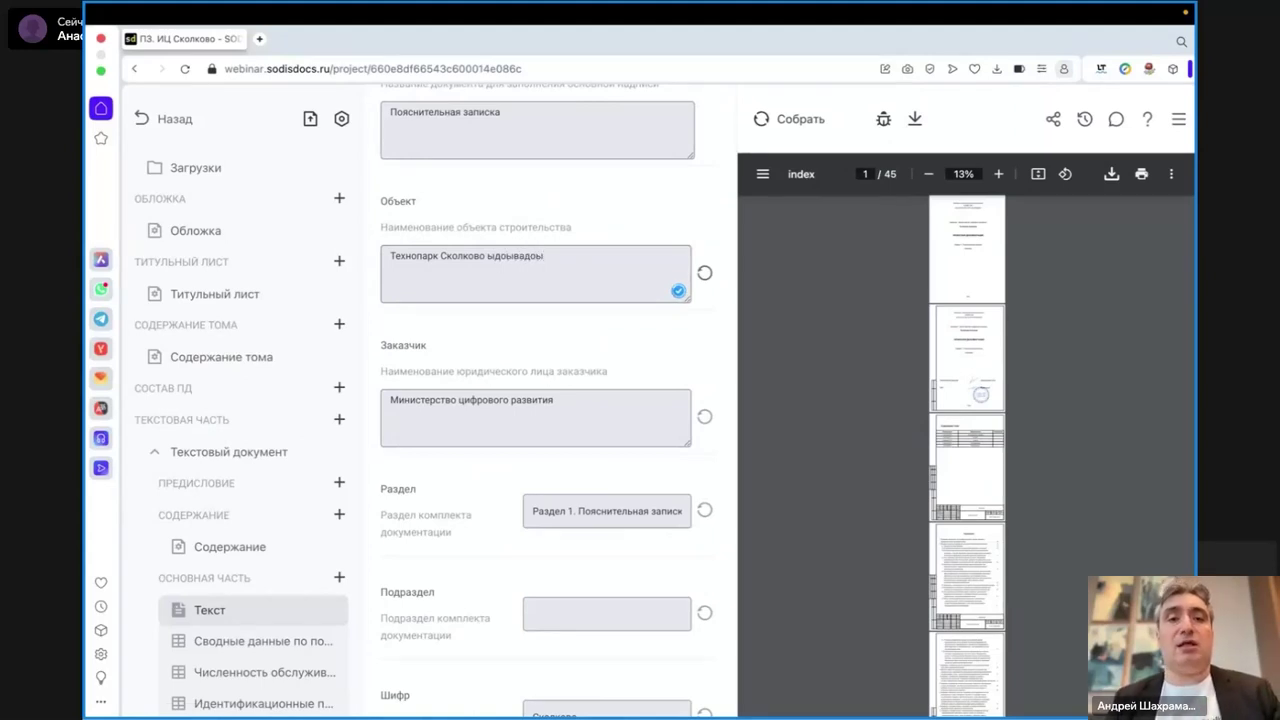
# - Reset Объект to Технопарк Сколково, check the customer line at 50% zoom, then go back
pyautogui.click(705, 272)
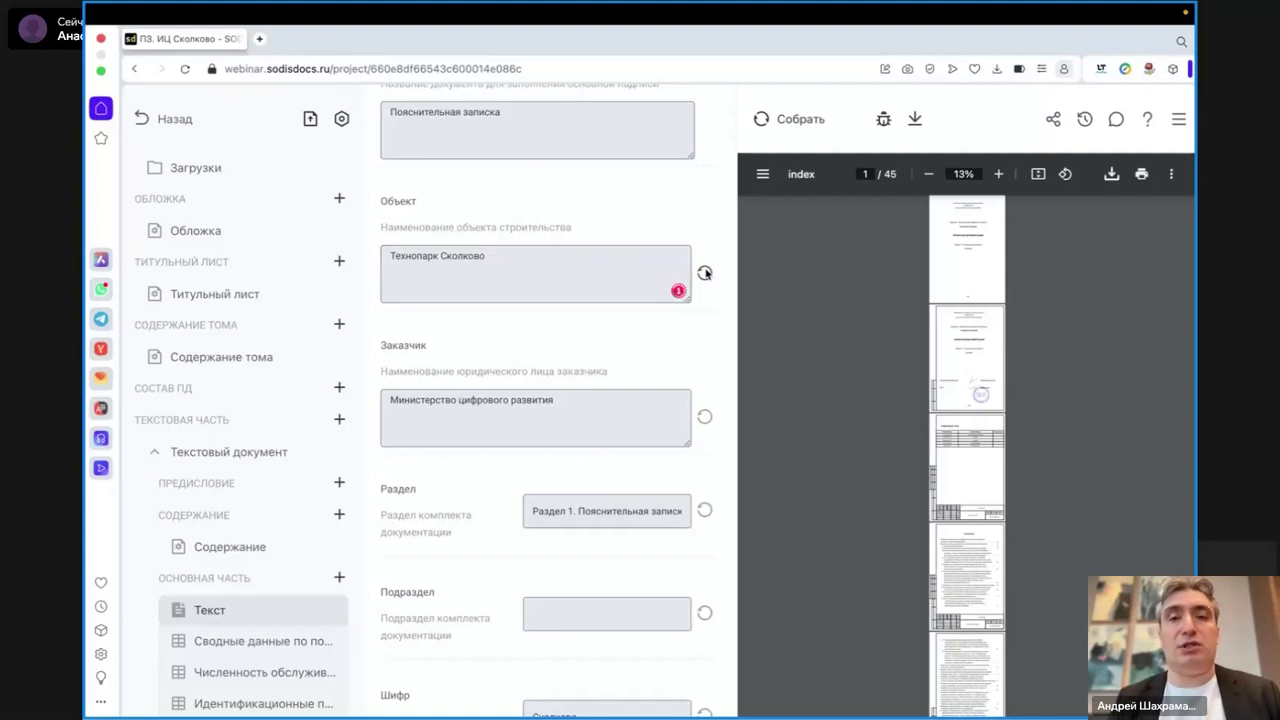
pyautogui.scroll(1, 574, 258)
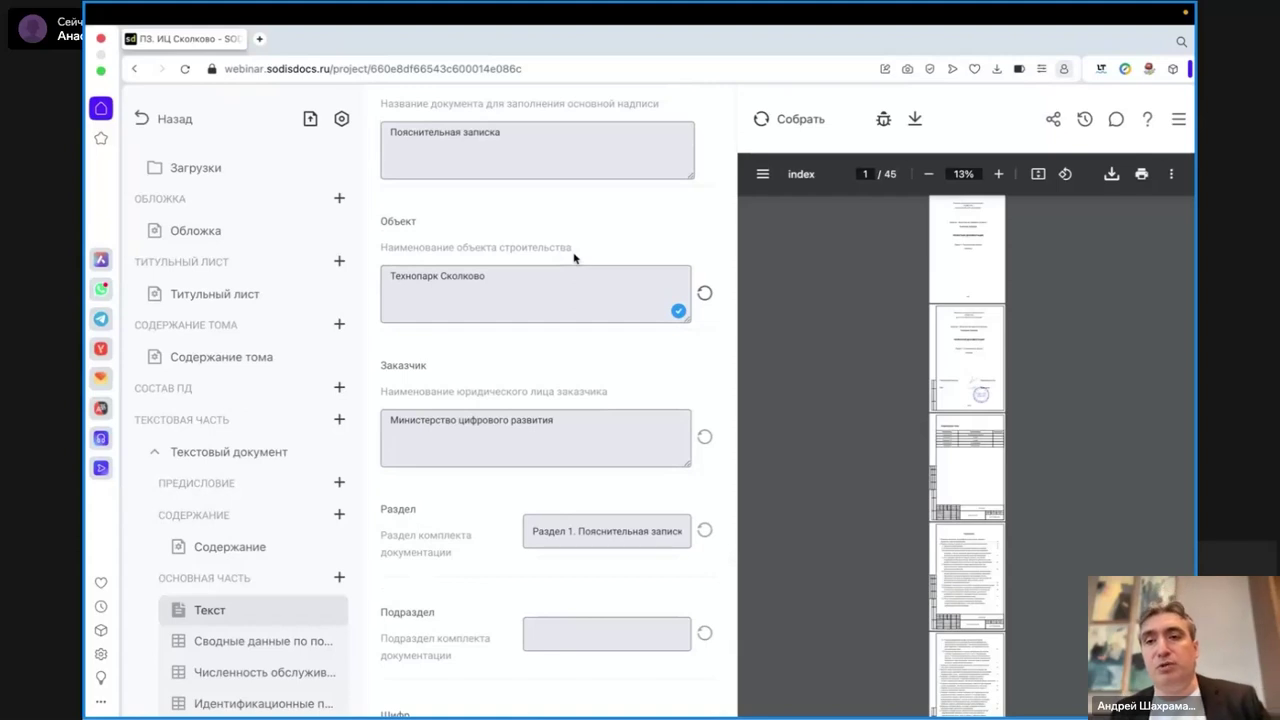
pyautogui.click(998, 174)
pyautogui.click(998, 174)
pyautogui.click(998, 174)
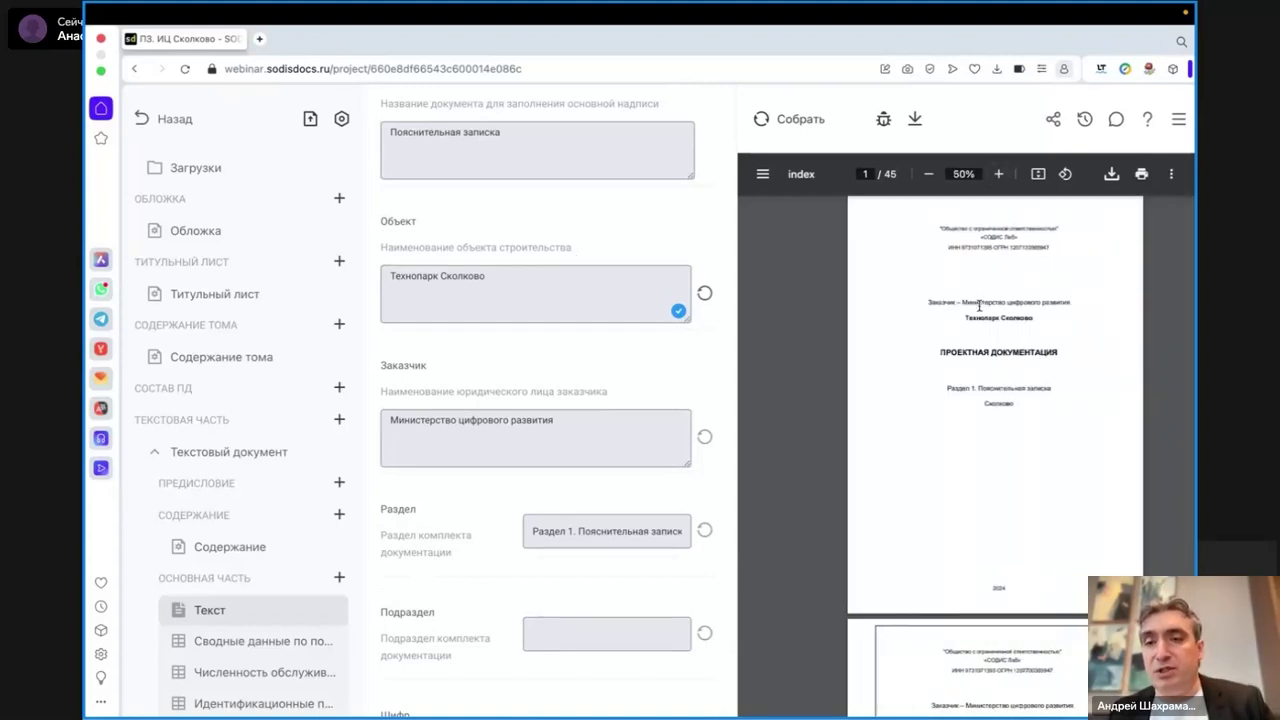
pyautogui.moveTo(930, 305); pyautogui.dragTo(1078, 315)
pyautogui.click(1073, 321)
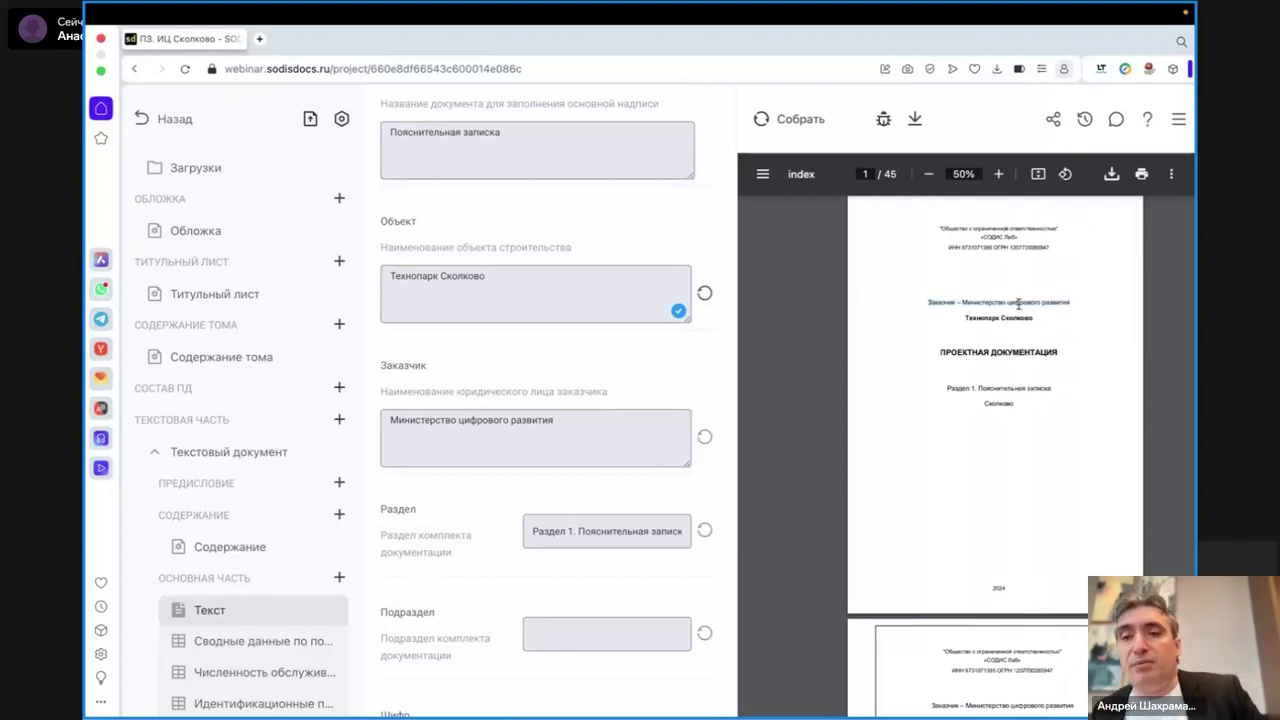
pyautogui.scroll(-5, 1019, 304)
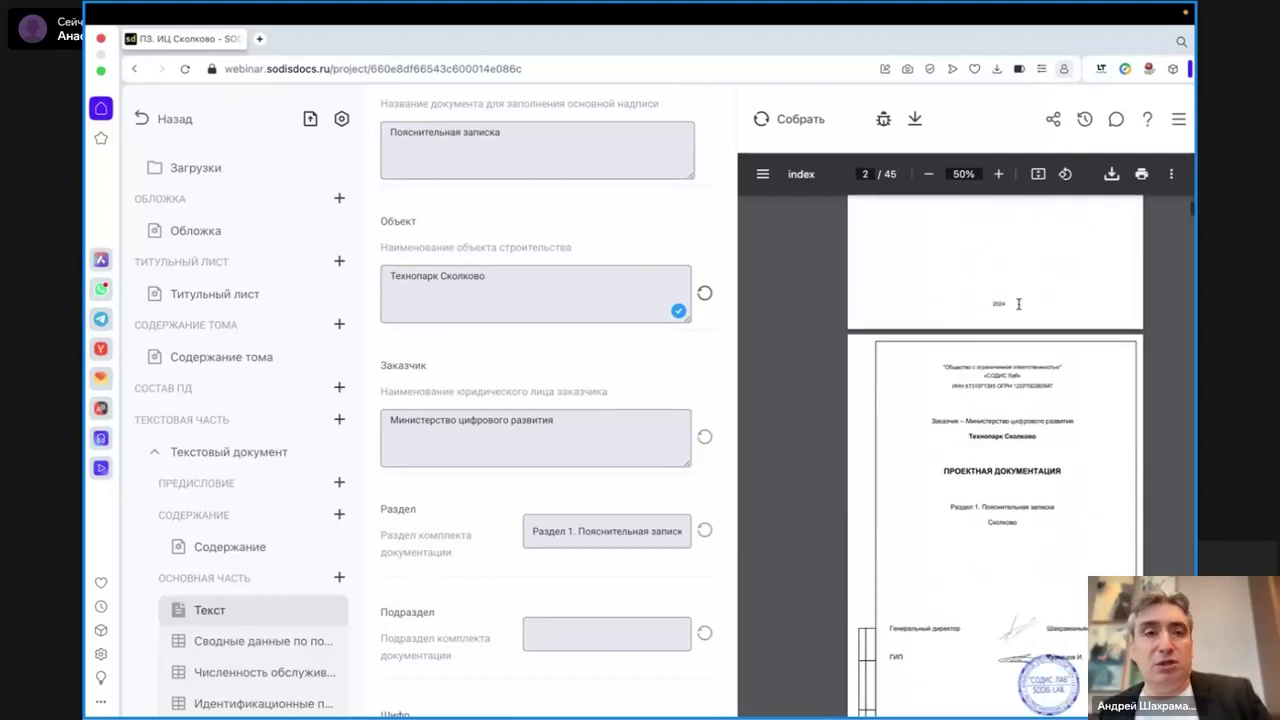
pyautogui.click(145, 119)
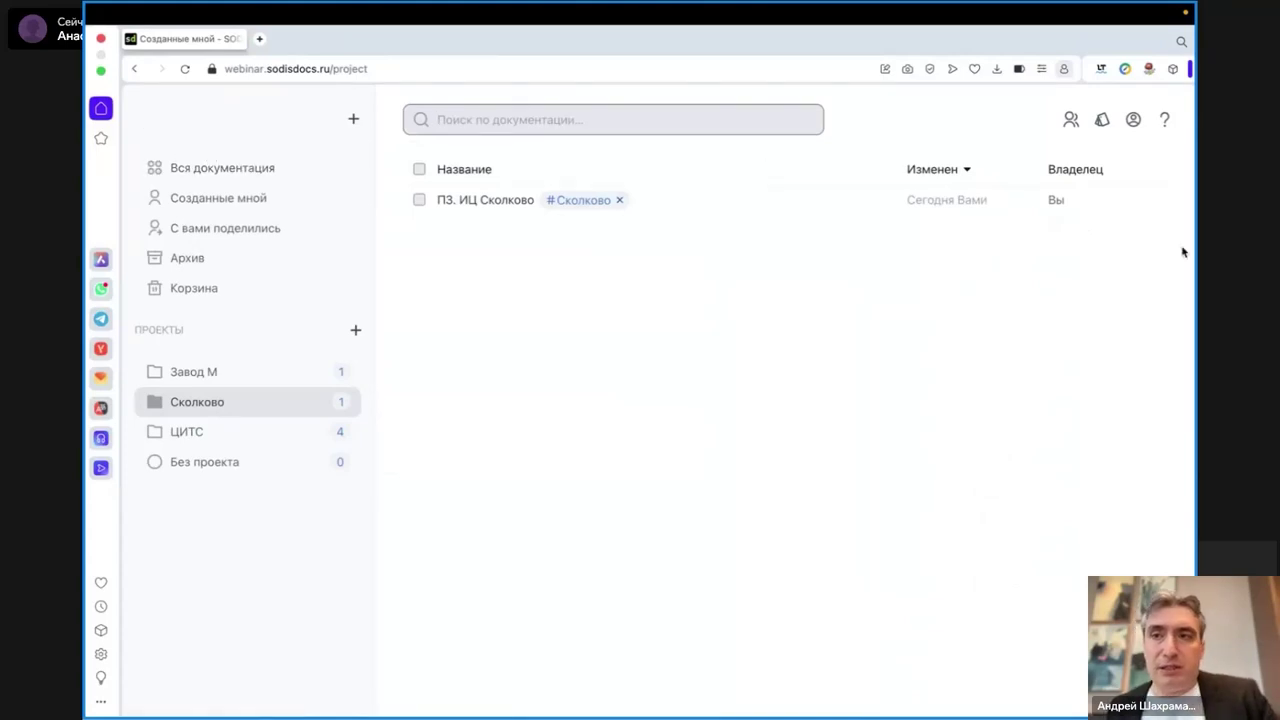
# - Browse the SODIS Docs 2.0 help page, then return to the Созданные мной tab
pyautogui.click(1165, 120)
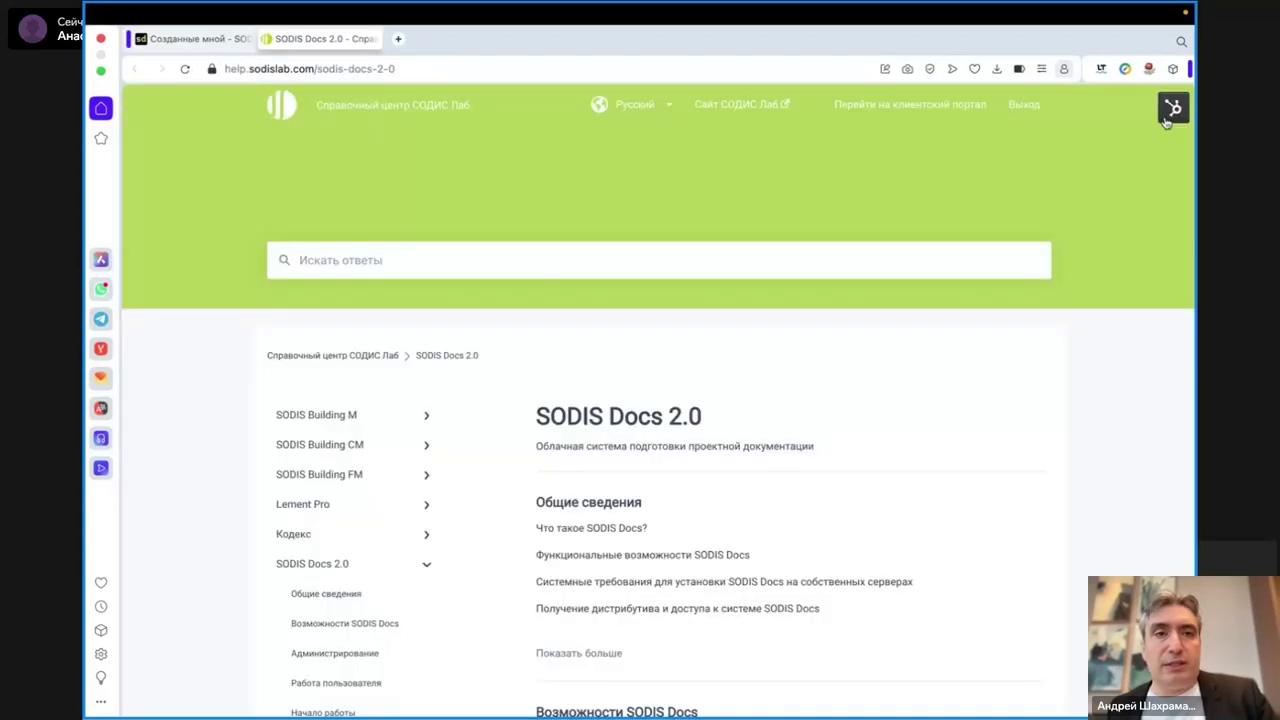
pyautogui.scroll(-5, 779, 390)
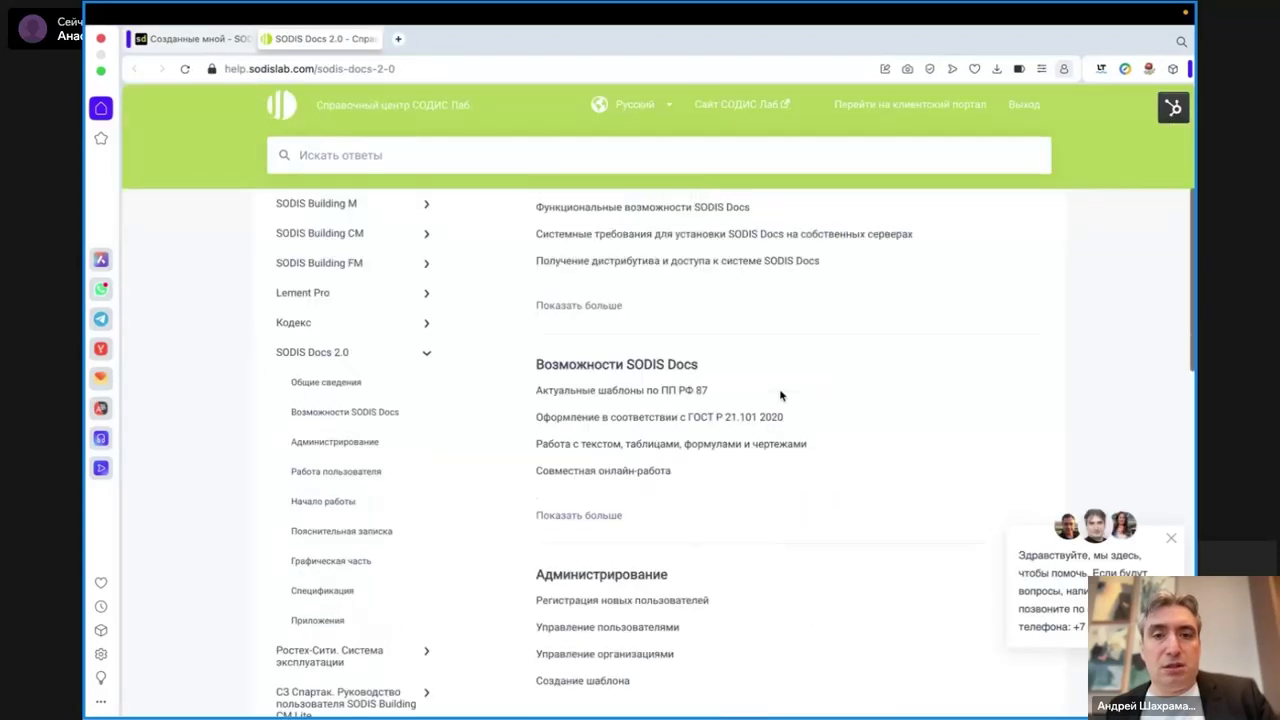
pyautogui.scroll(-5, 781, 396)
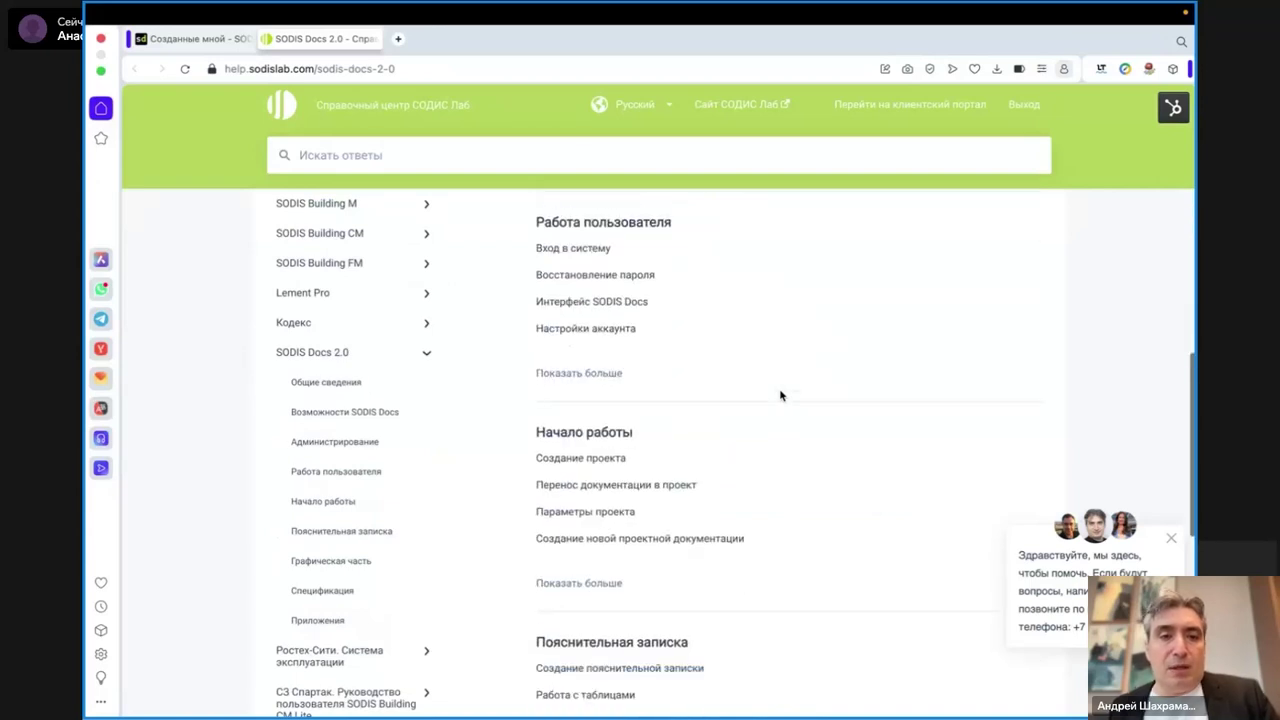
pyautogui.scroll(-5, 781, 397)
pyautogui.scroll(3, 781, 397)
pyautogui.scroll(5, 781, 397)
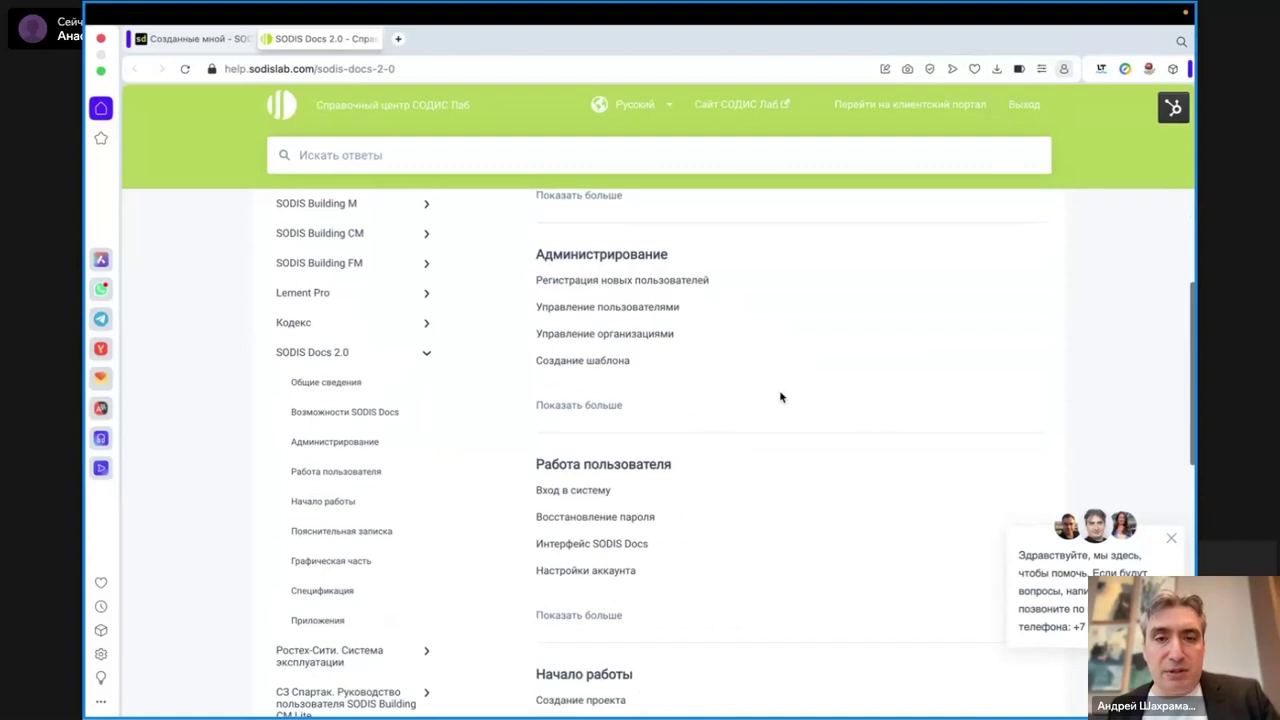
pyautogui.scroll(2, 781, 397)
pyautogui.scroll(1, 781, 397)
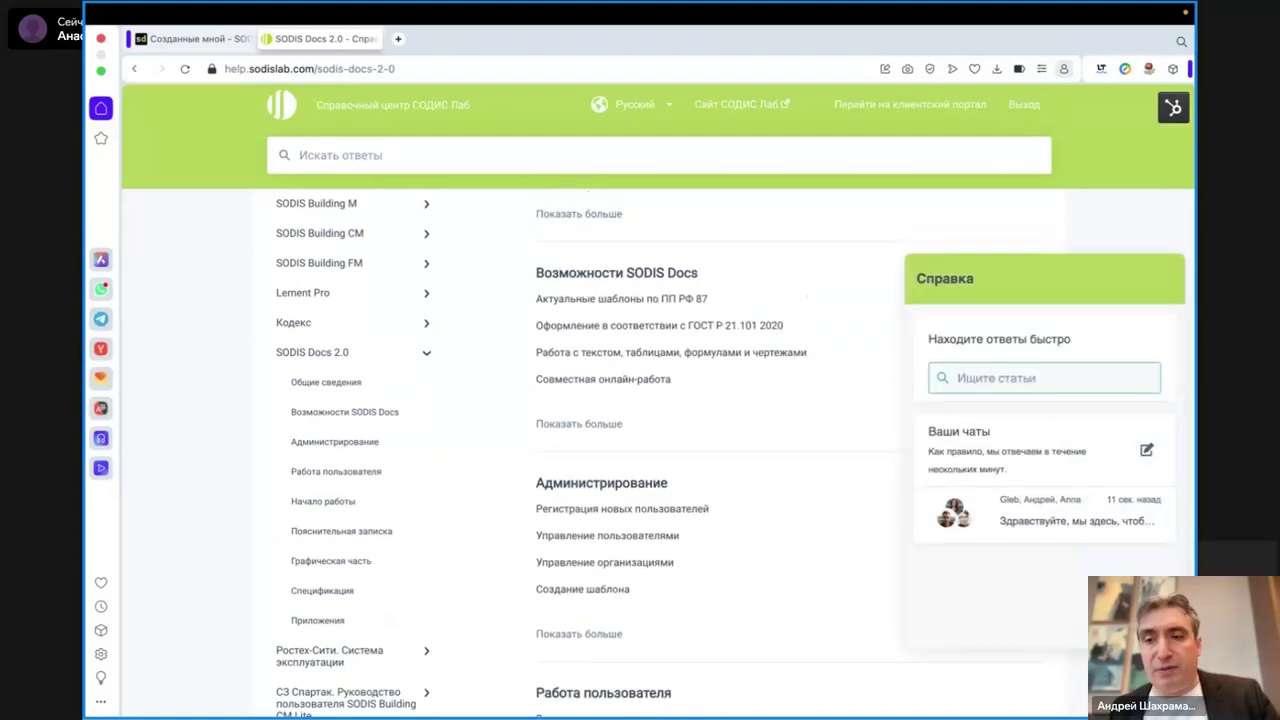
pyautogui.click(172, 40)
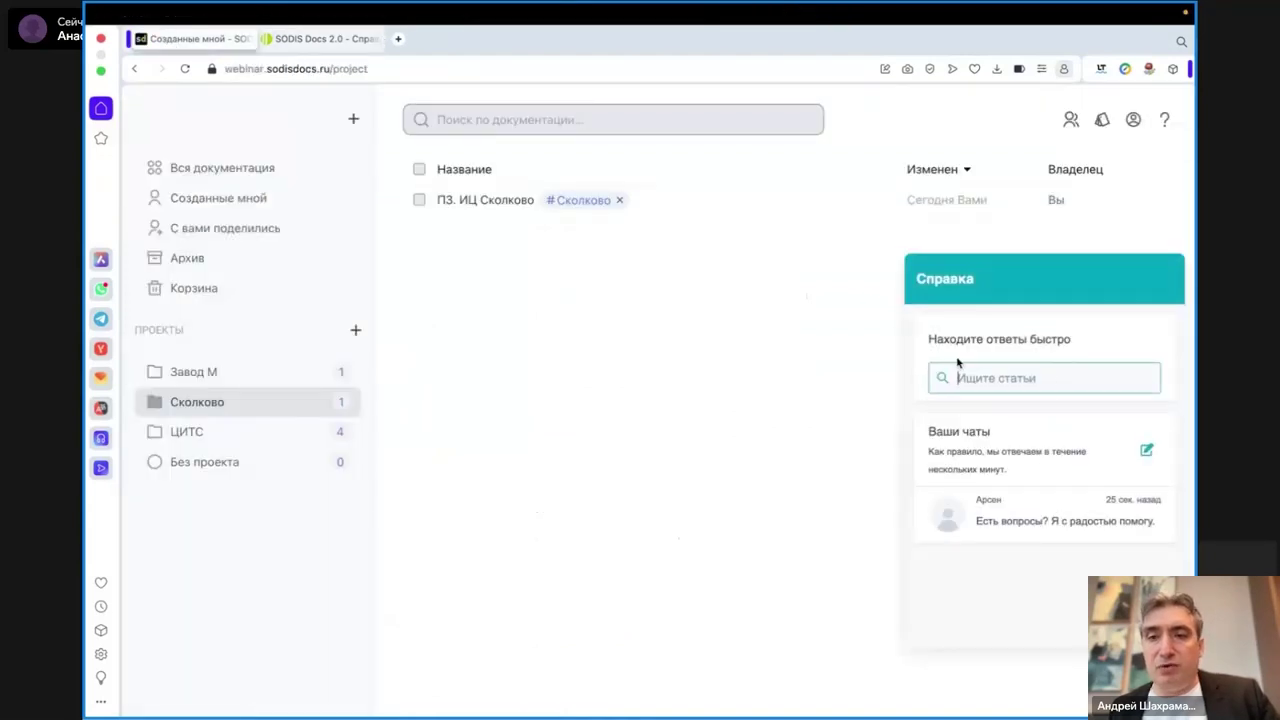
# - Dismiss the Справка help panel with Esc
pyautogui.press('Escape')
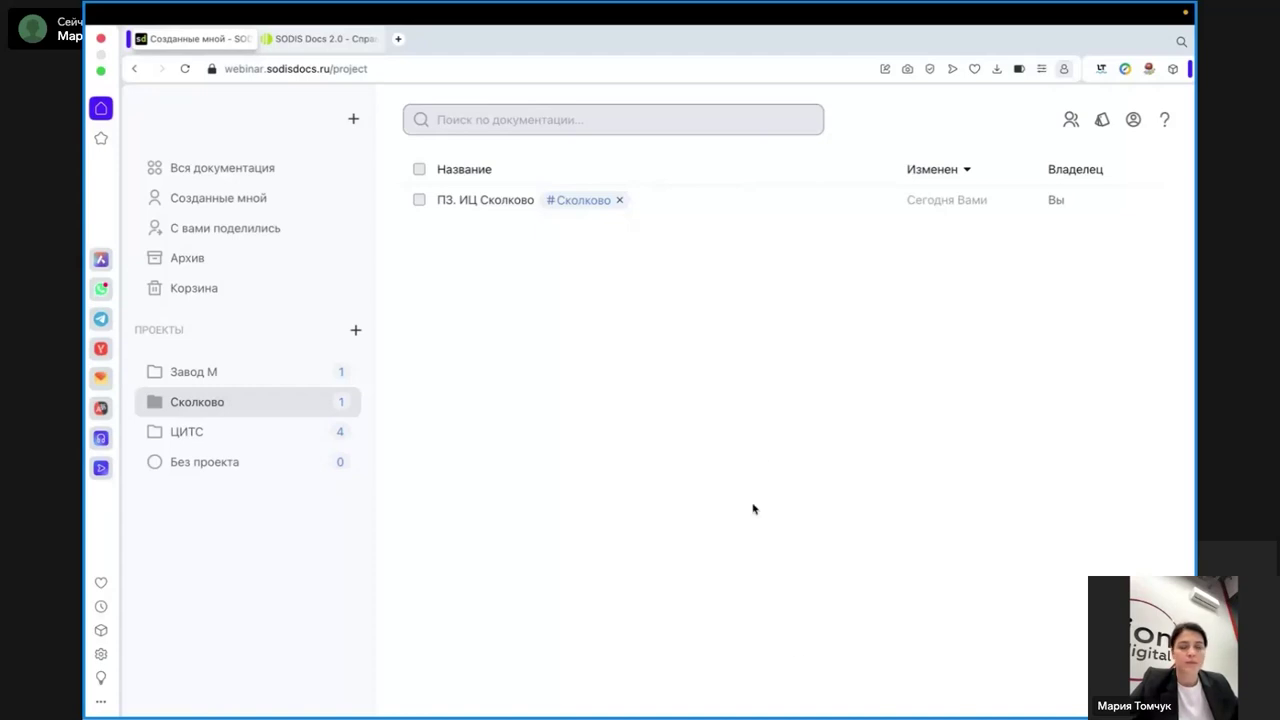
# - Switch screens and open sd_revit.mp4 from Вебинар 04.04.24 in QuickTime Player
pyautogui.hotkey('ctrl', 'Left')
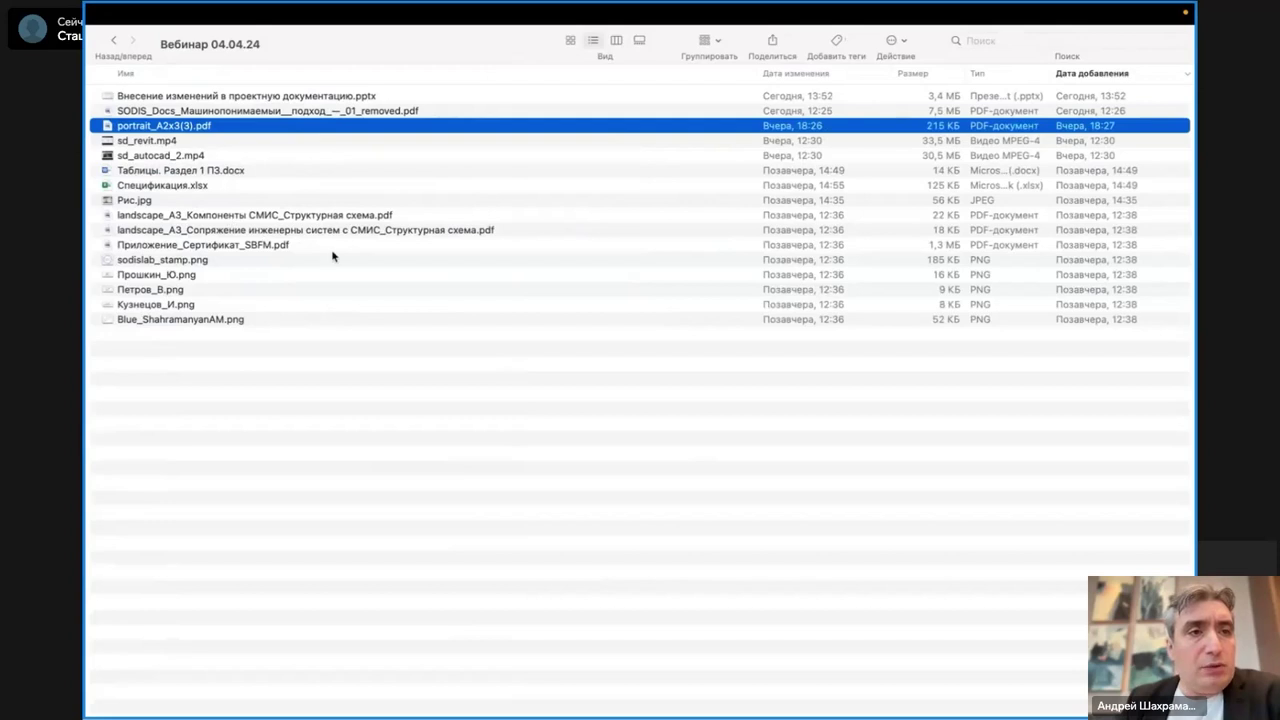
pyautogui.doubleClick(150, 142)
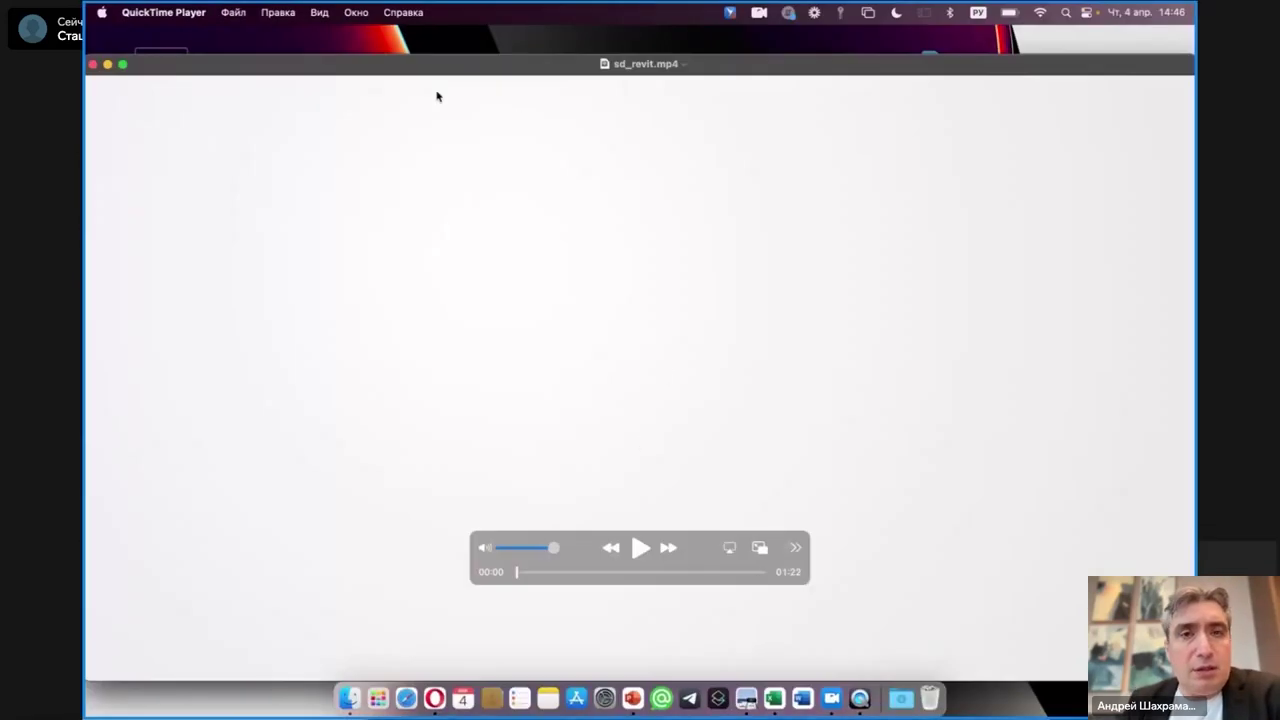
# - Play the sd_revit.mp4 demo full screen with the sound lowered, then pause it
pyautogui.click(122, 65)
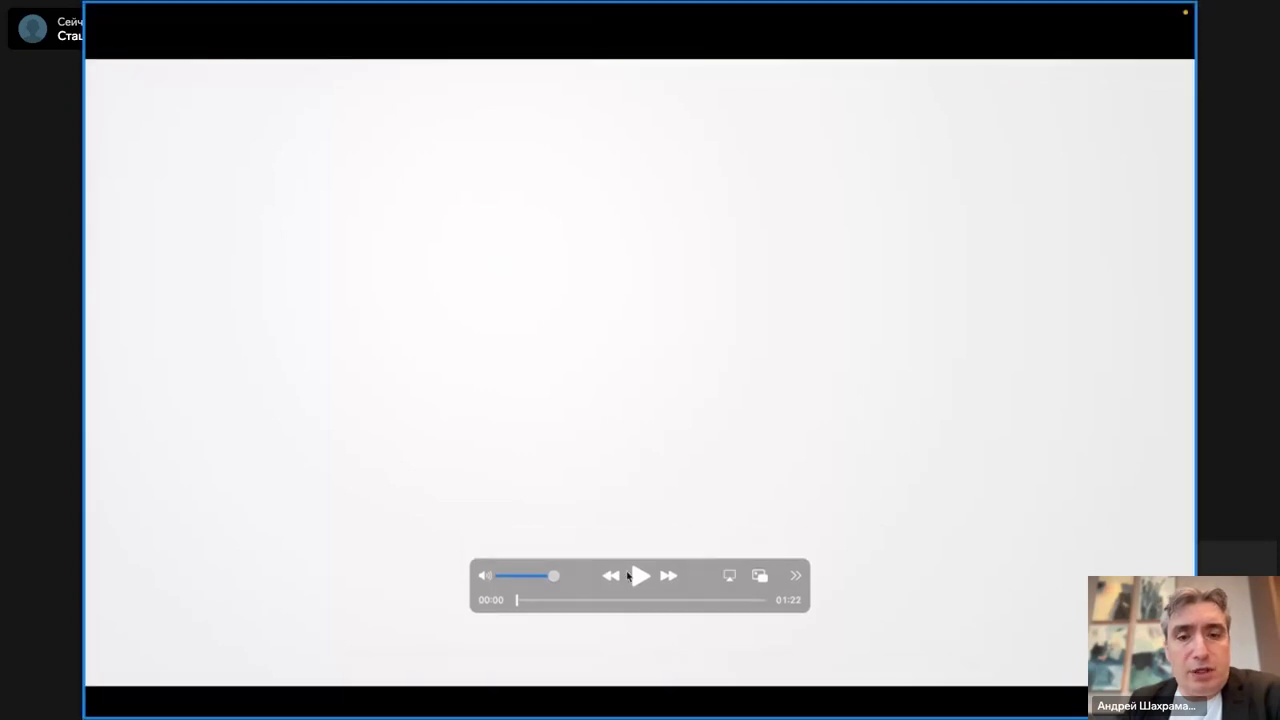
pyautogui.click(639, 577)
pyautogui.press('XF86AudioLowerVolume')
pyautogui.press('XF86AudioLowerVolume')
pyautogui.press('XF86AudioLowerVolume')
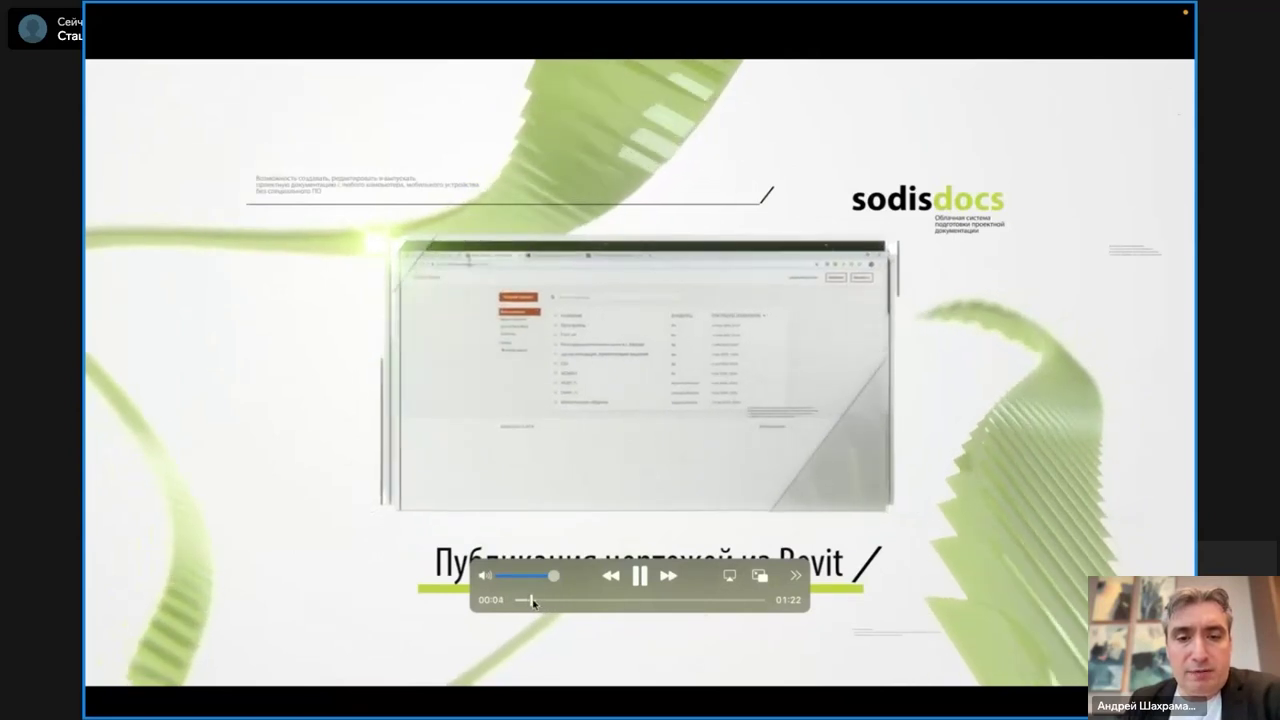
pyautogui.press('space')
# - Skip through the video from 00:15 to the 'Скомпилировать документ' step with the Revit section drawing
pyautogui.moveTo(533, 601); pyautogui.dragTo(649, 575)
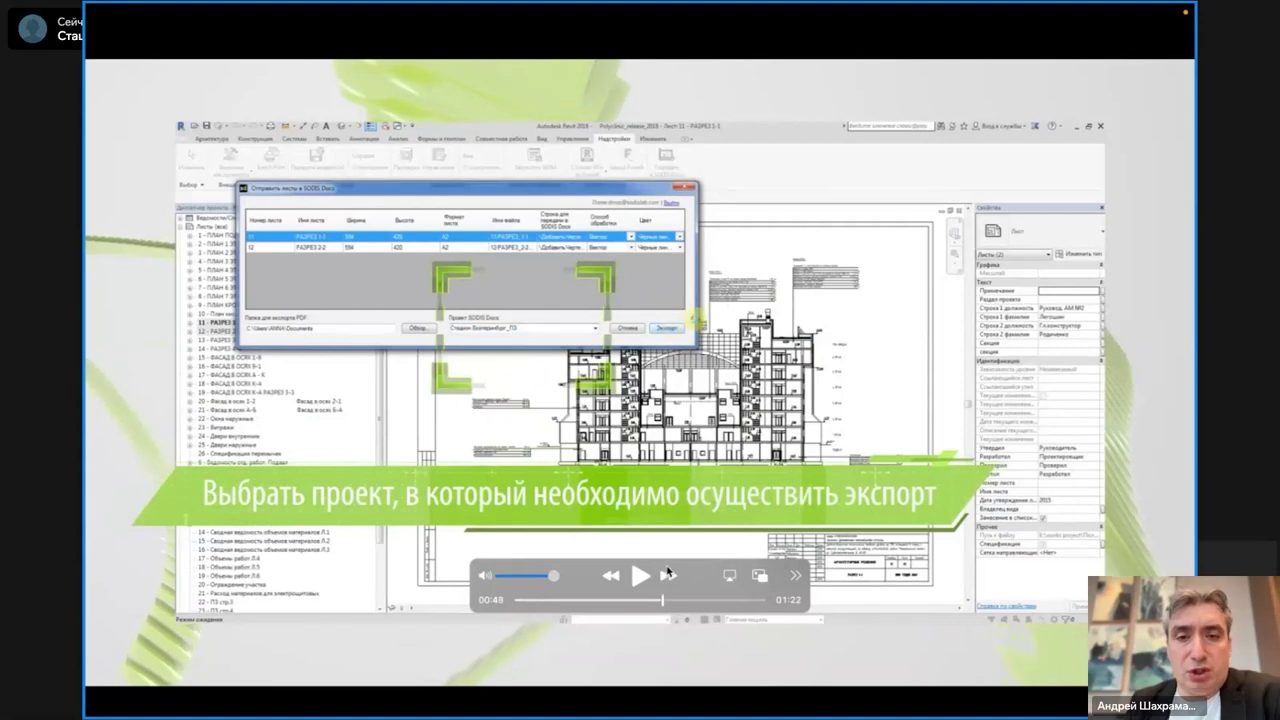
pyautogui.click(668, 575)
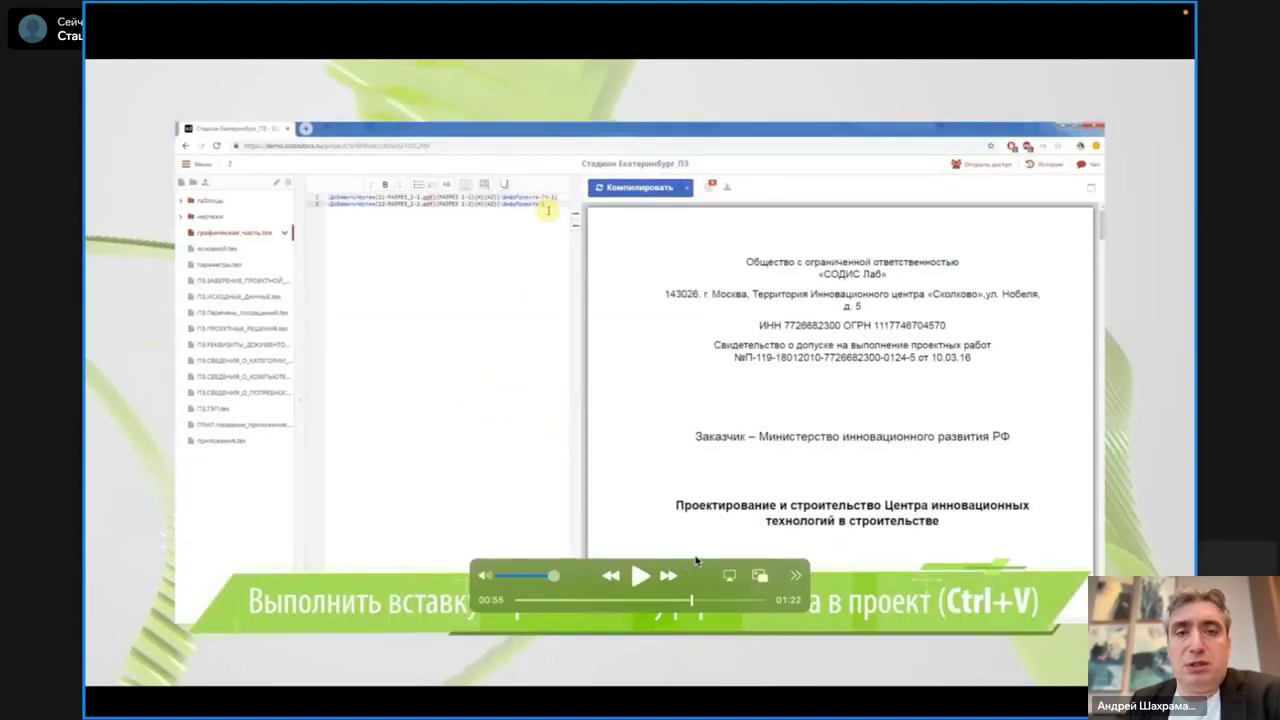
pyautogui.press('Right')
pyautogui.press('Right')
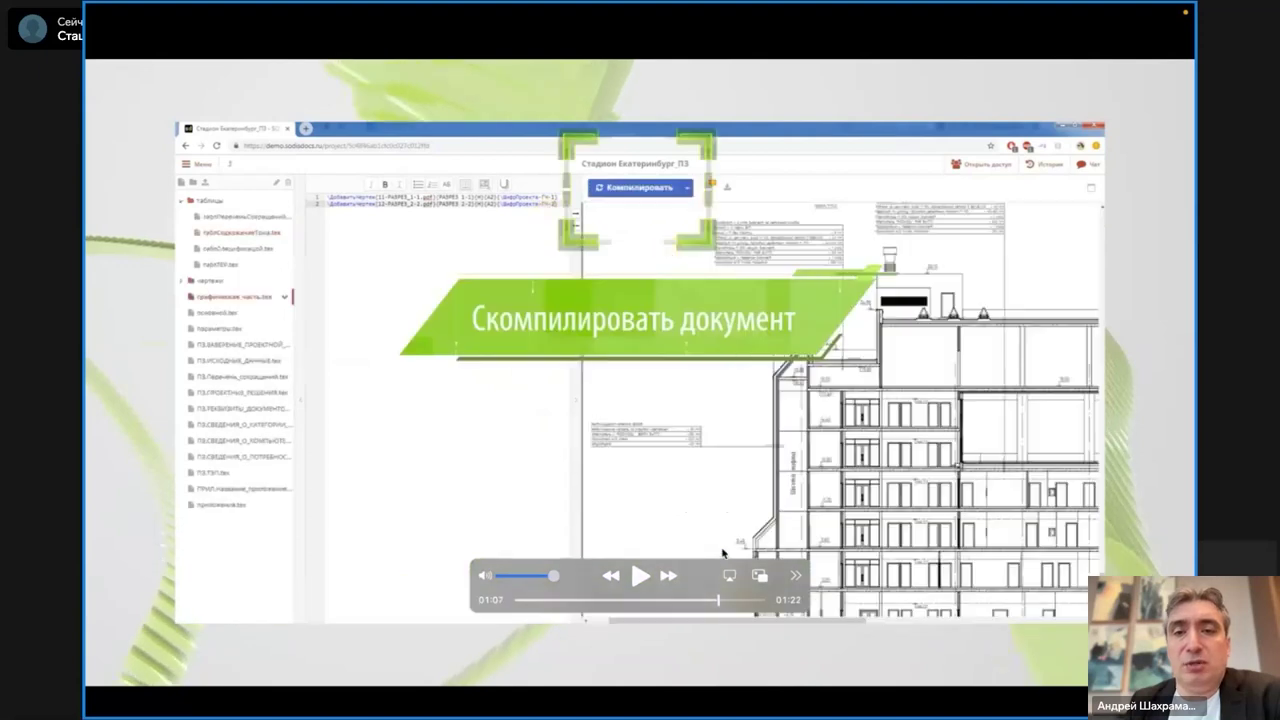
pyautogui.press('Right')
pyautogui.press('Left')
pyautogui.press('Left')
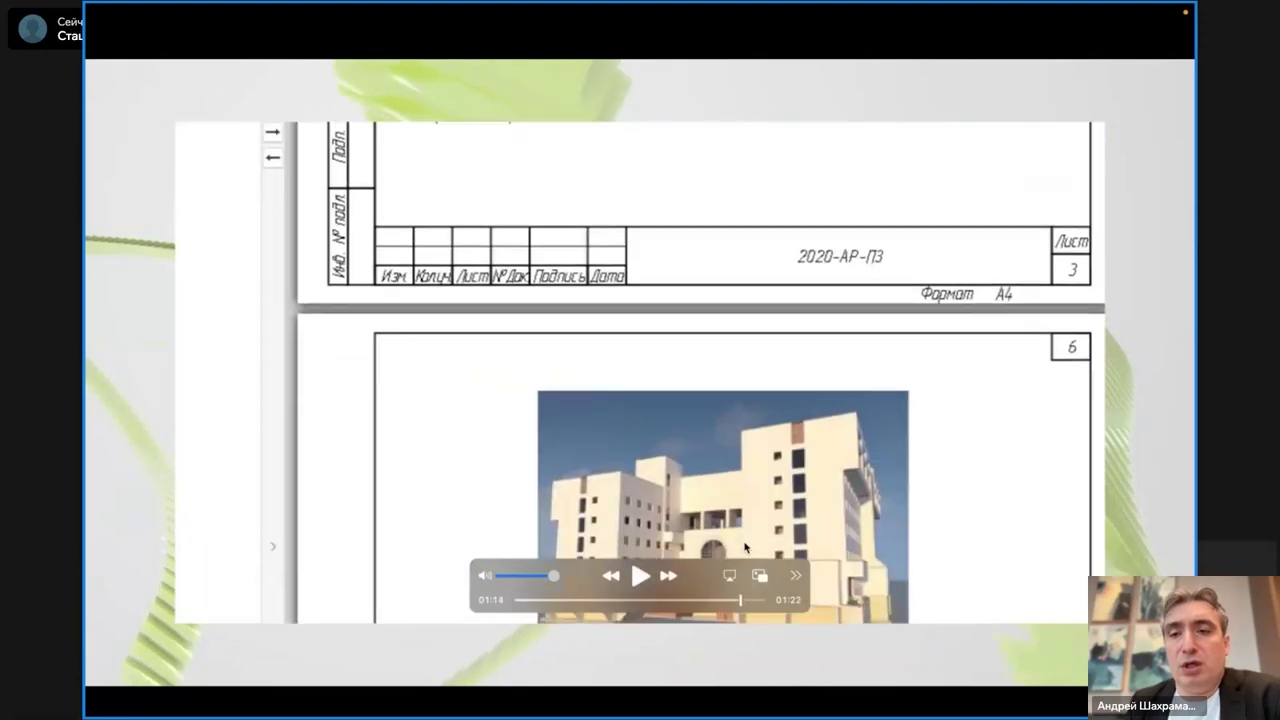
pyautogui.press('Right')
pyautogui.press('Right')
pyautogui.press('Left')
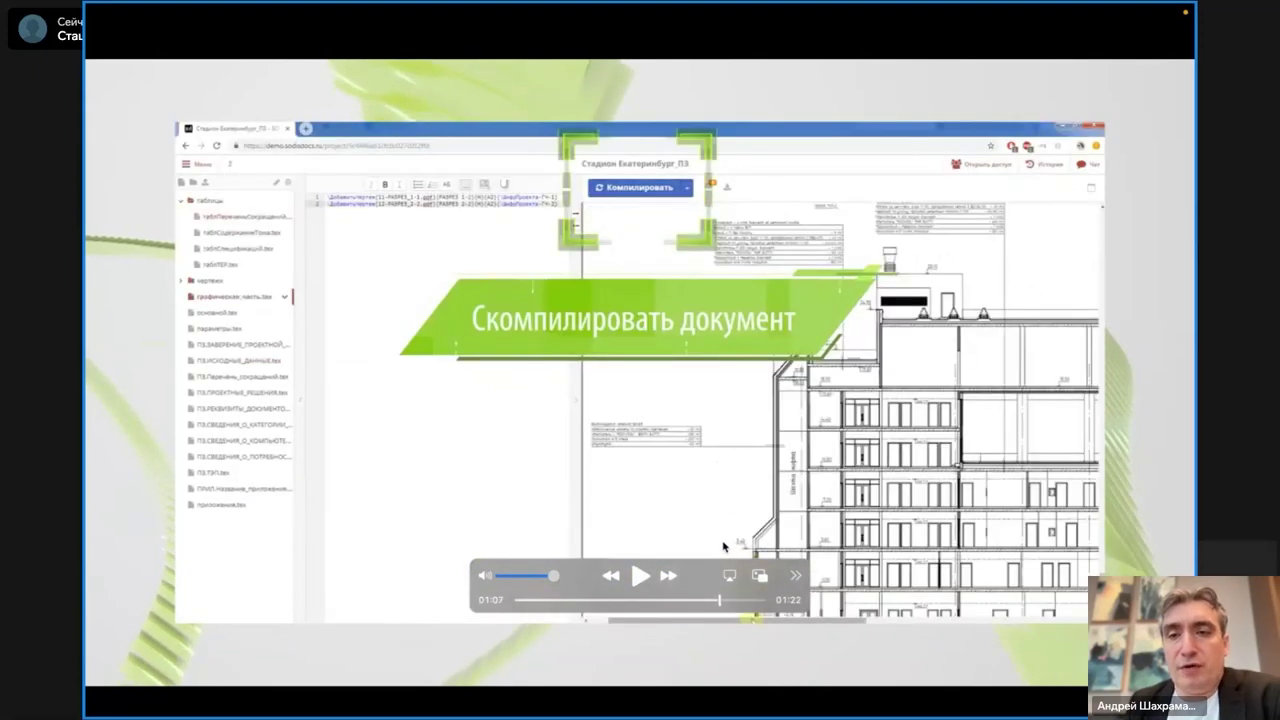
pyautogui.press('Right')
pyautogui.press('Right')
pyautogui.press('Right')
pyautogui.press('Right')
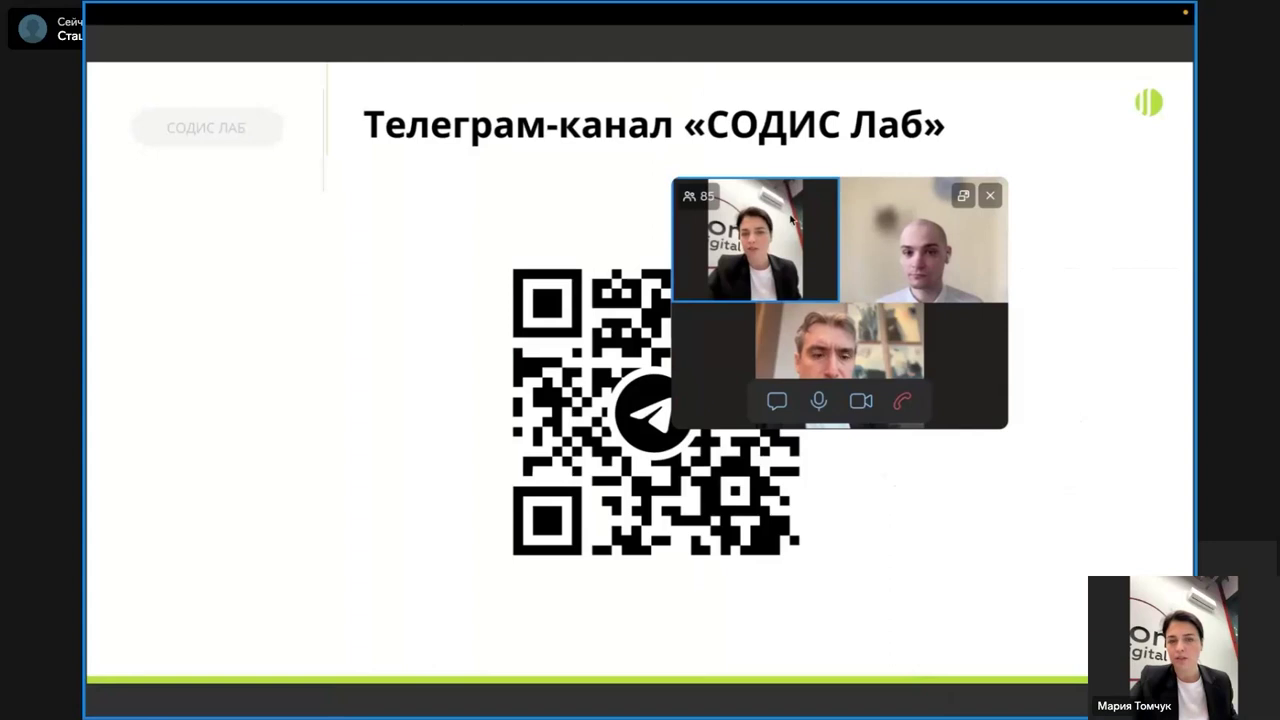
# - Readjust the system volume and close the floating call window covering the Telegram QR slide
pyautogui.press('XF86AudioLowerVolume')
pyautogui.press('XF86AudioRaiseVolume')
pyautogui.press('XF86AudioRaiseVolume')
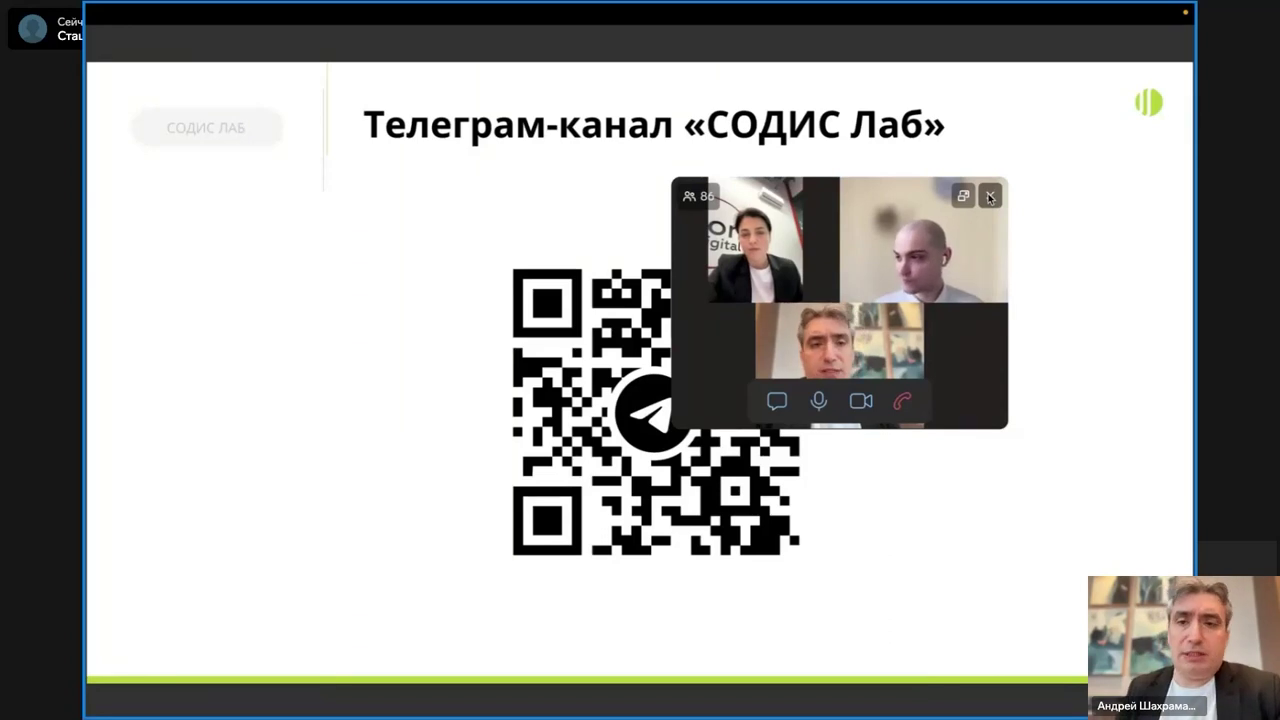
pyautogui.click(989, 197)
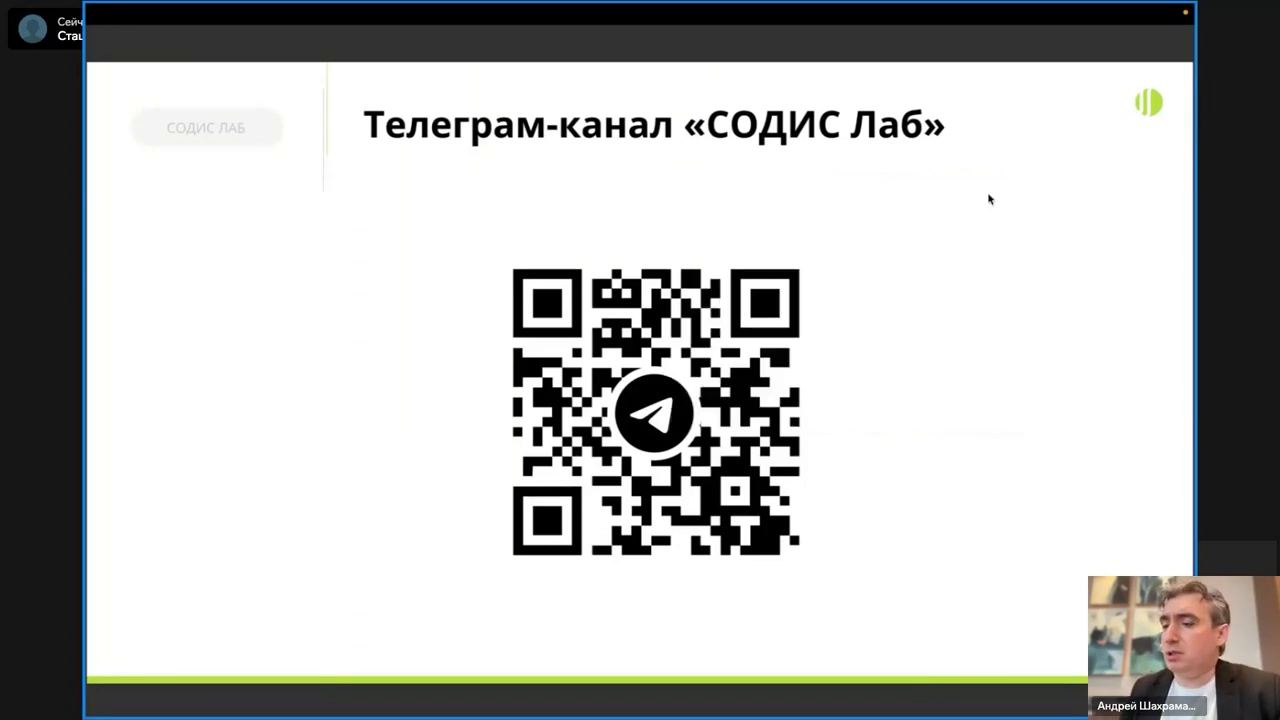
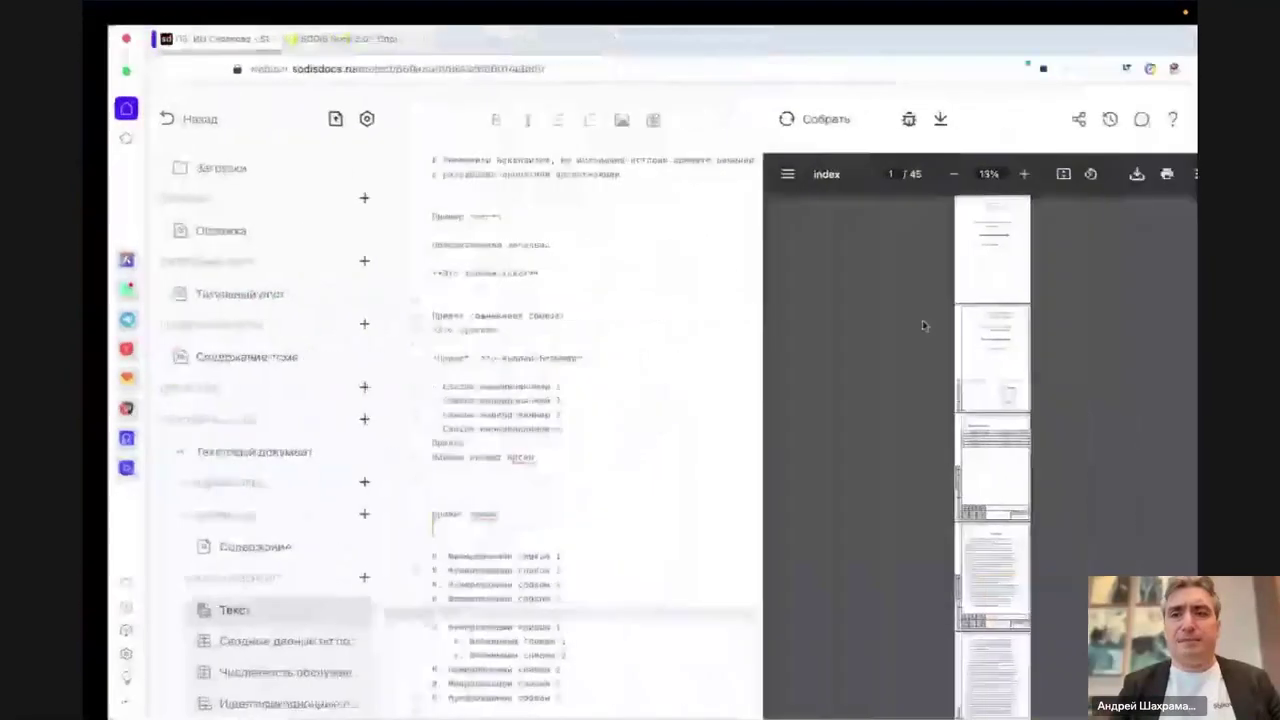
# - Save the compiled PDF to Downloads as output (7).pdf, then open and zoom it in Preview
pyautogui.click(1111, 174)
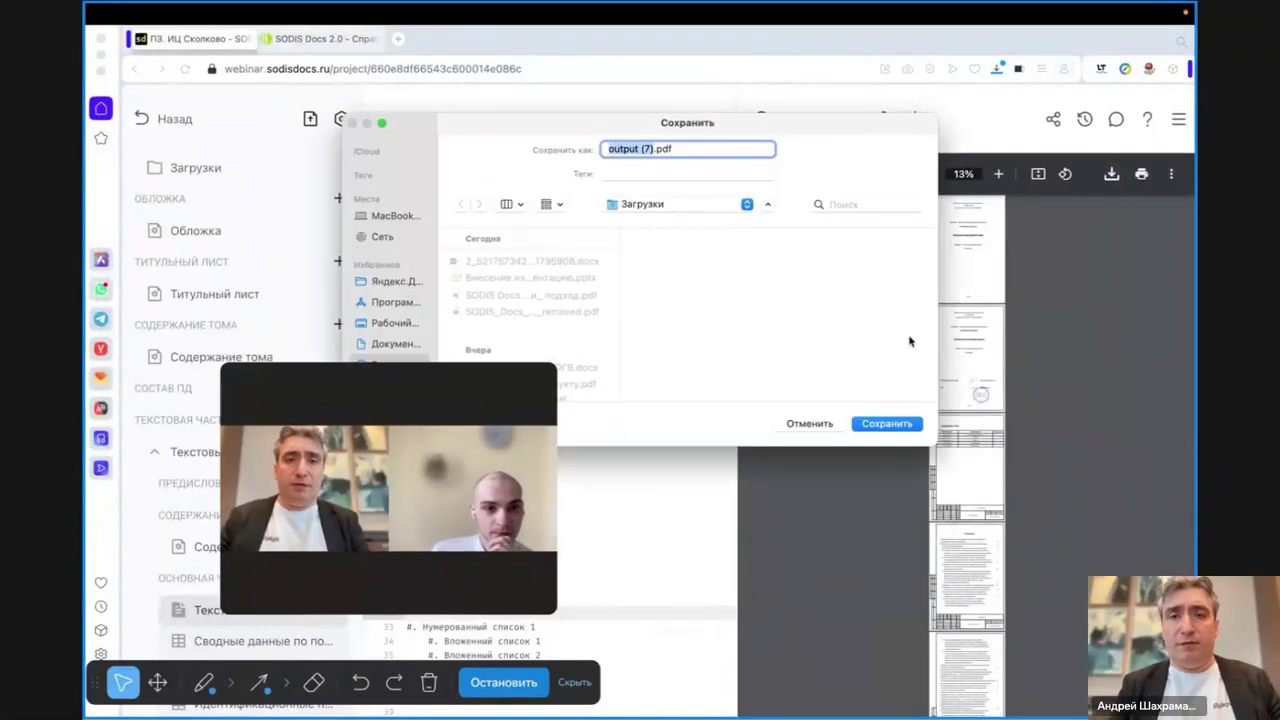
pyautogui.click(898, 424)
pyautogui.click(837, 140)
pyautogui.press('super+plus')
pyautogui.scroll(-10, 706, 260)
pyautogui.scroll(-20, 706, 260)
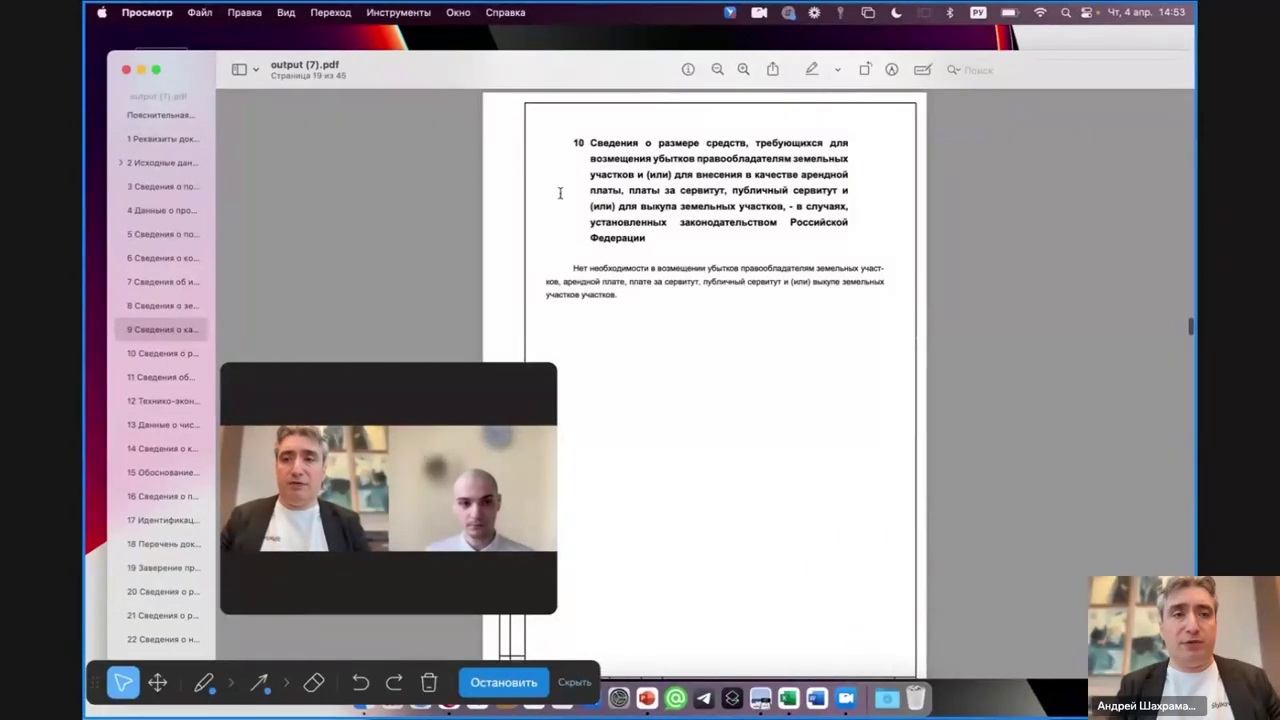
# - Widen the outline sidebar and view the Схема1, Схема2, Спецификация and Приложение 1 pages
pyautogui.moveTo(254, 408); pyautogui.dragTo(856, 121)
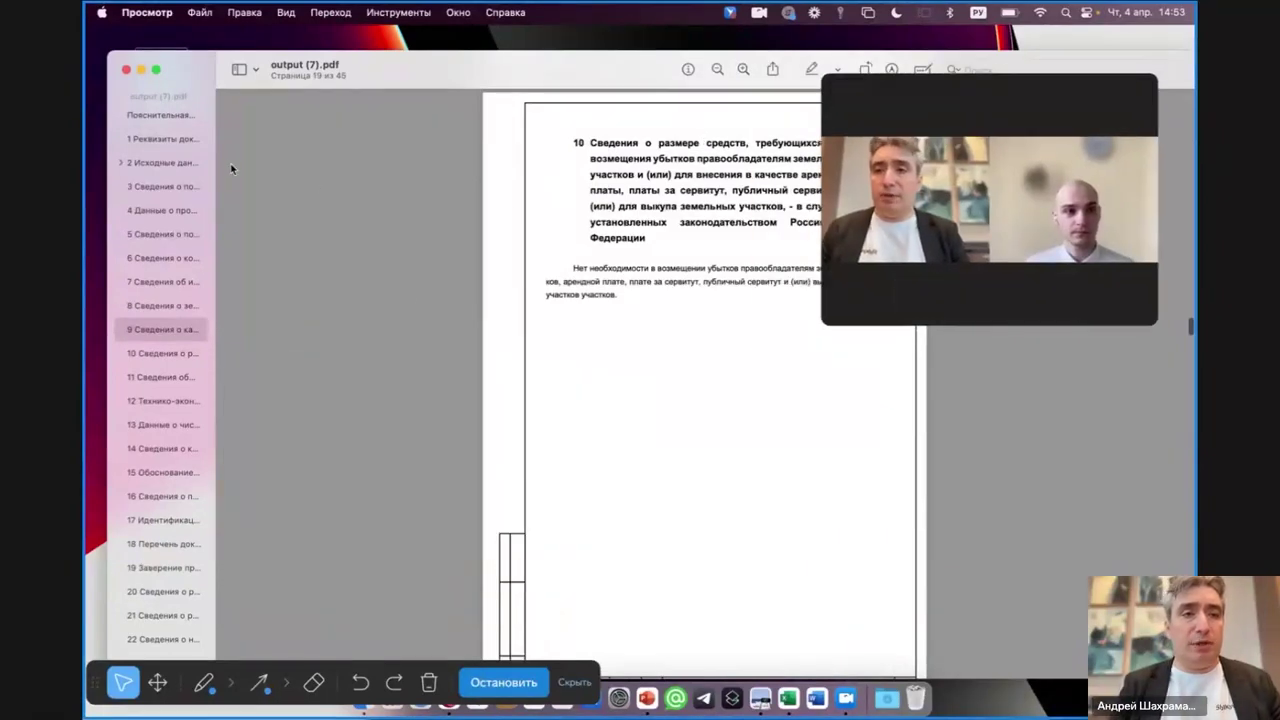
pyautogui.moveTo(216, 160); pyautogui.dragTo(398, 141)
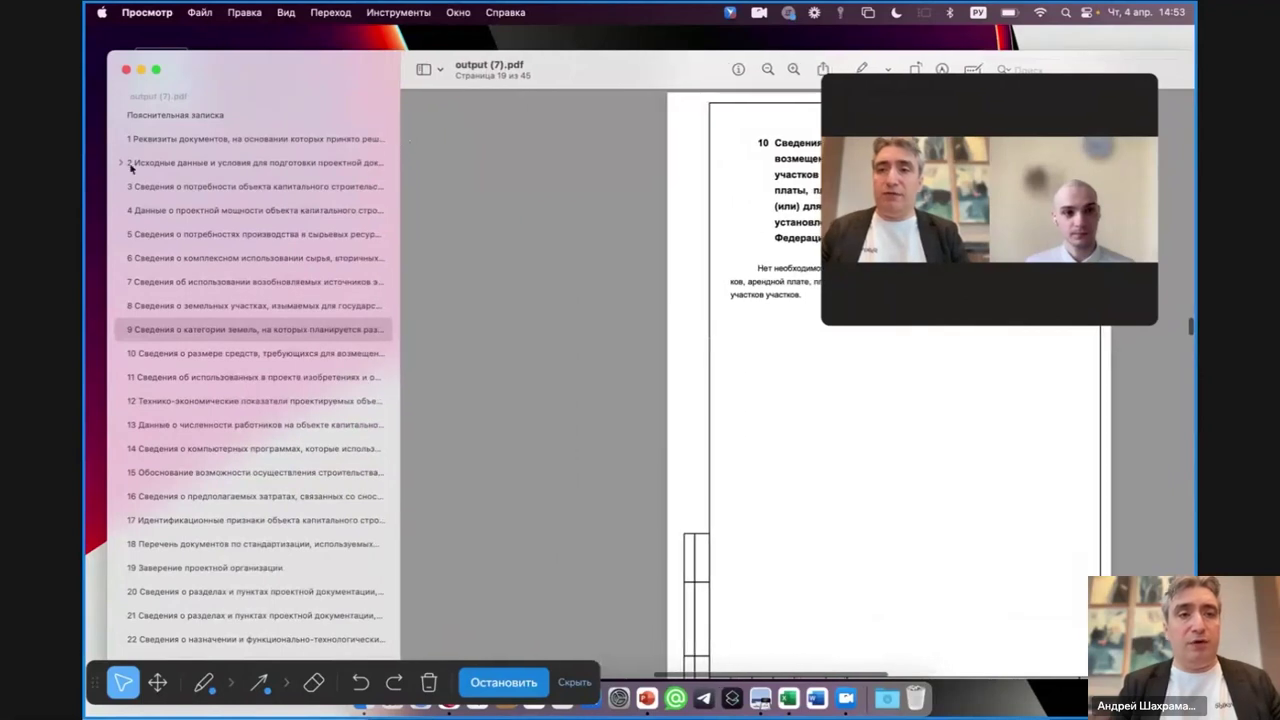
pyautogui.scroll(-5, 291, 512)
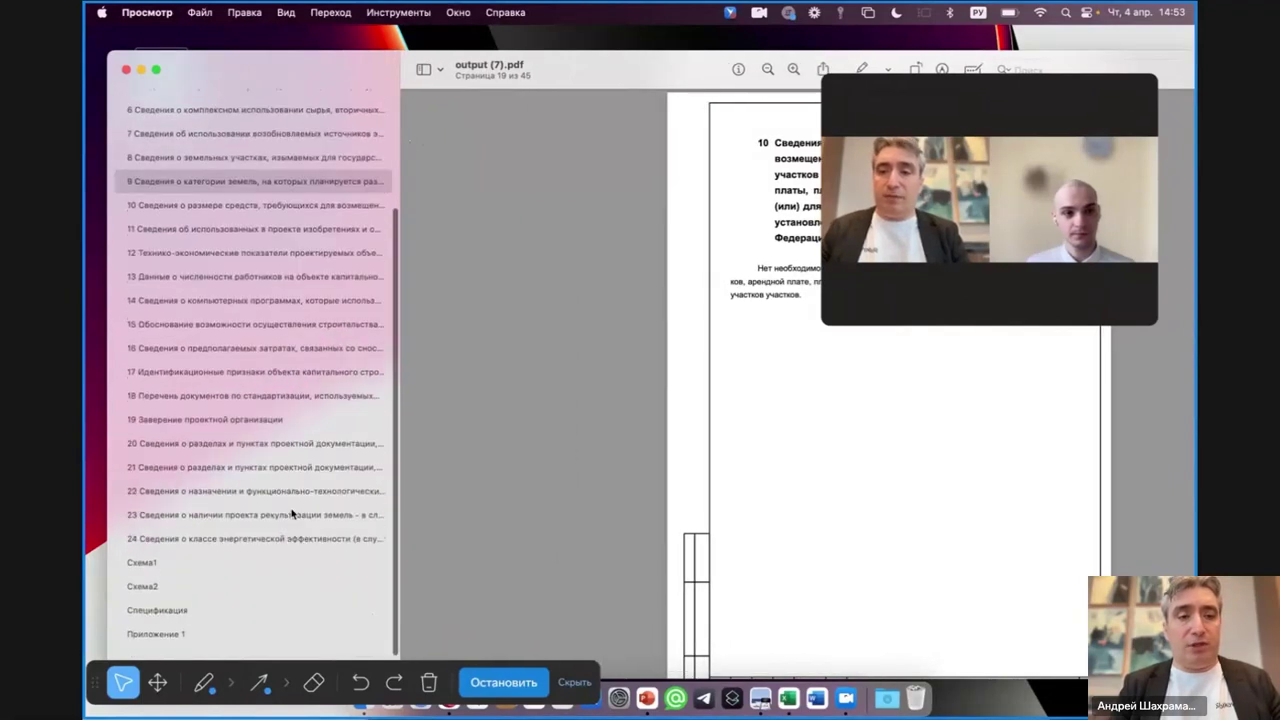
pyautogui.click(138, 568)
pyautogui.click(143, 590)
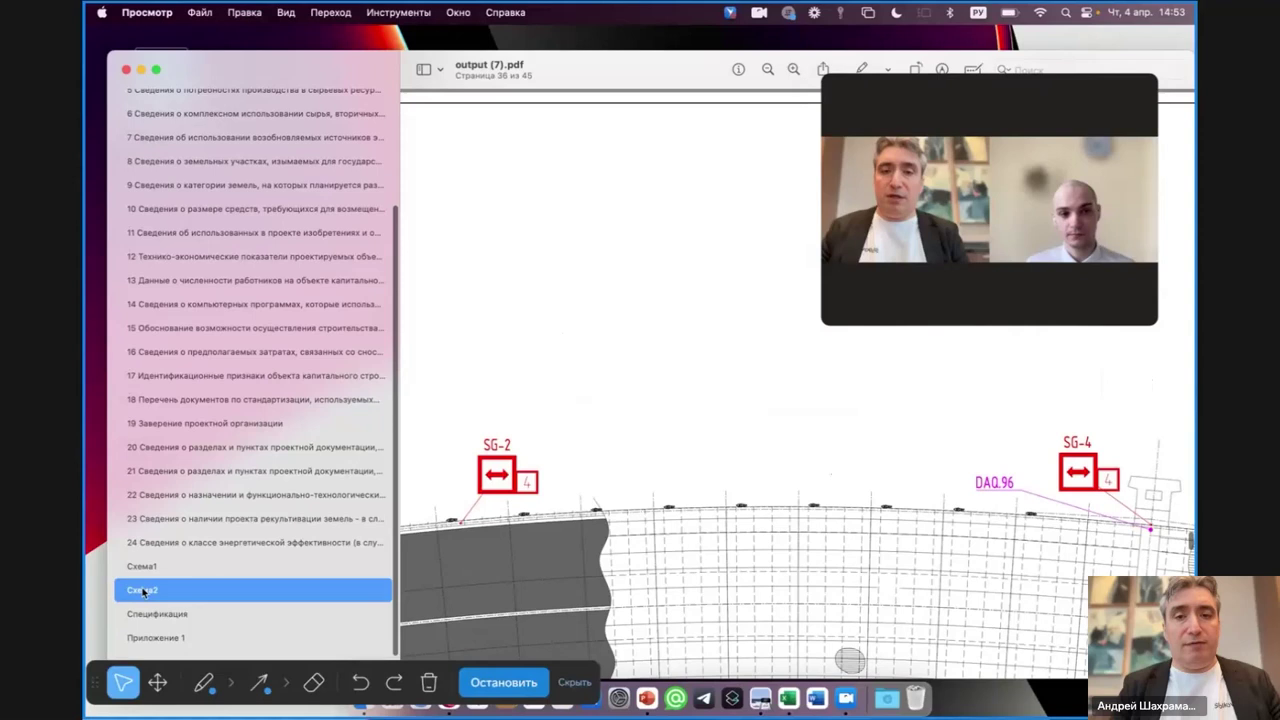
pyautogui.click(148, 613)
pyautogui.click(150, 637)
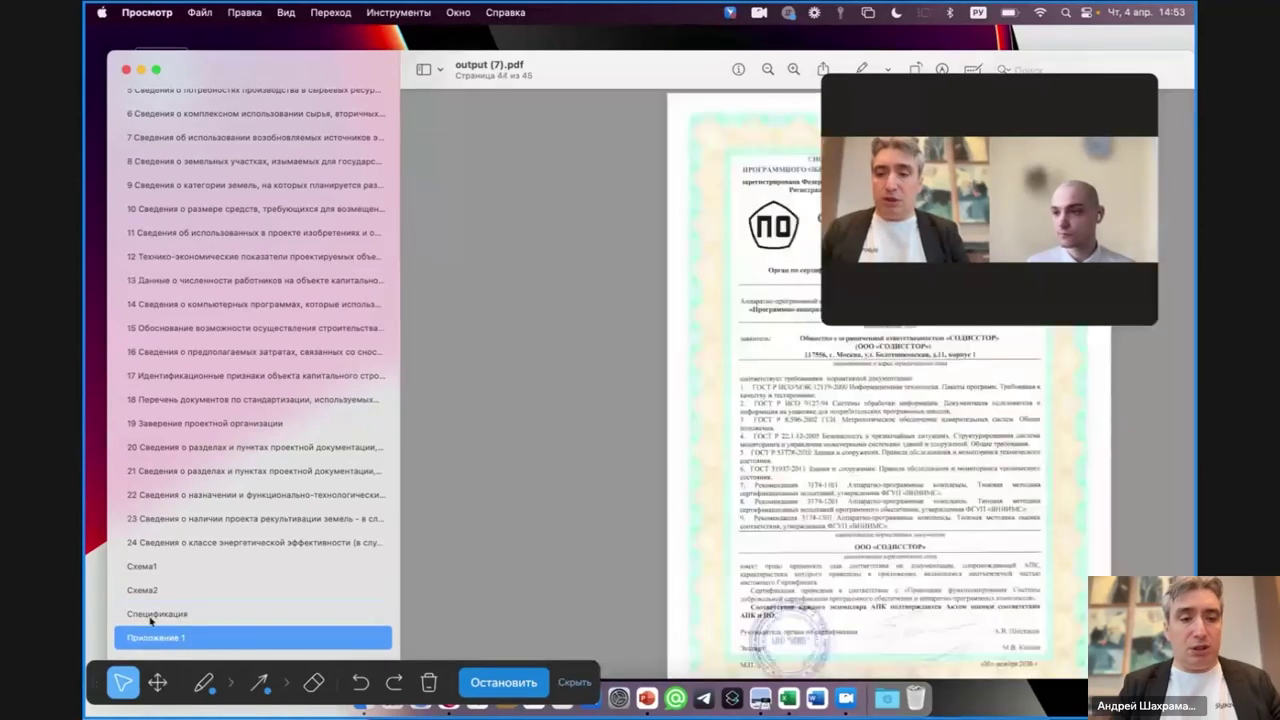
pyautogui.click(146, 592)
pyautogui.click(146, 569)
# - View the pages for sections 18, 14 and 8, then scroll back to the title page
pyautogui.click(189, 402)
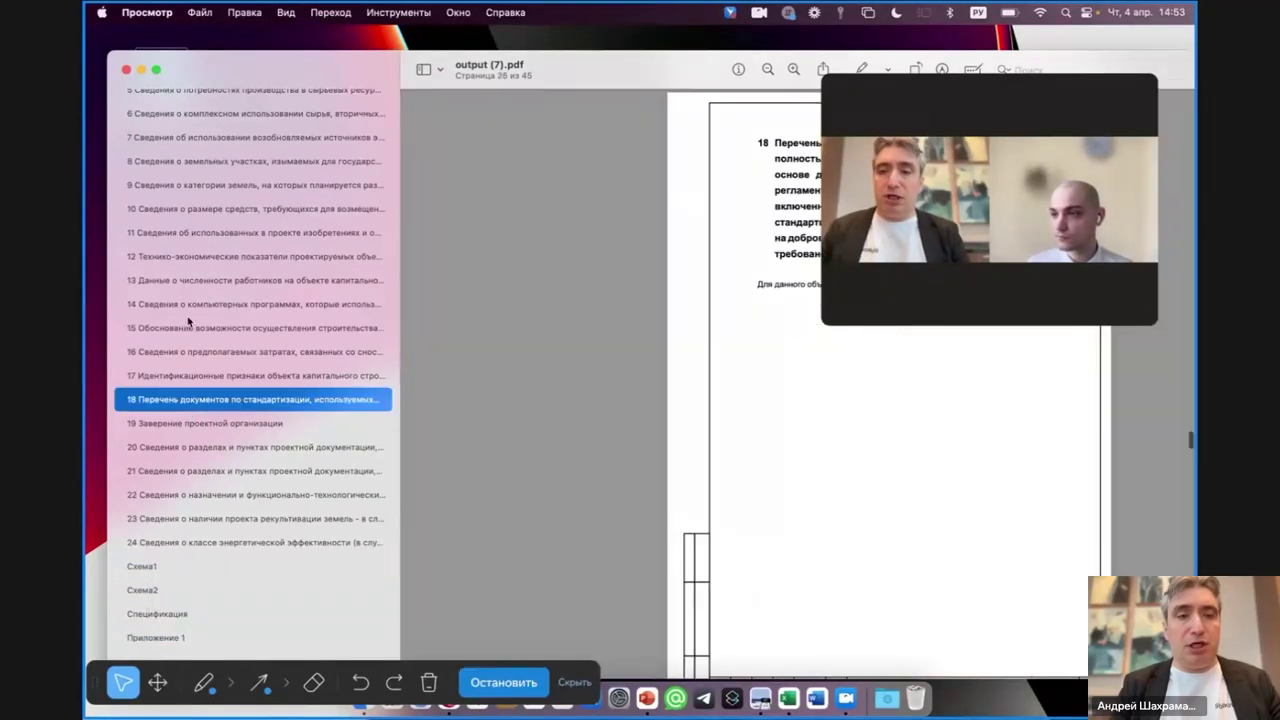
pyautogui.click(189, 306)
pyautogui.click(190, 163)
pyautogui.scroll(1, 263, 305)
pyautogui.scroll(1, 263, 305)
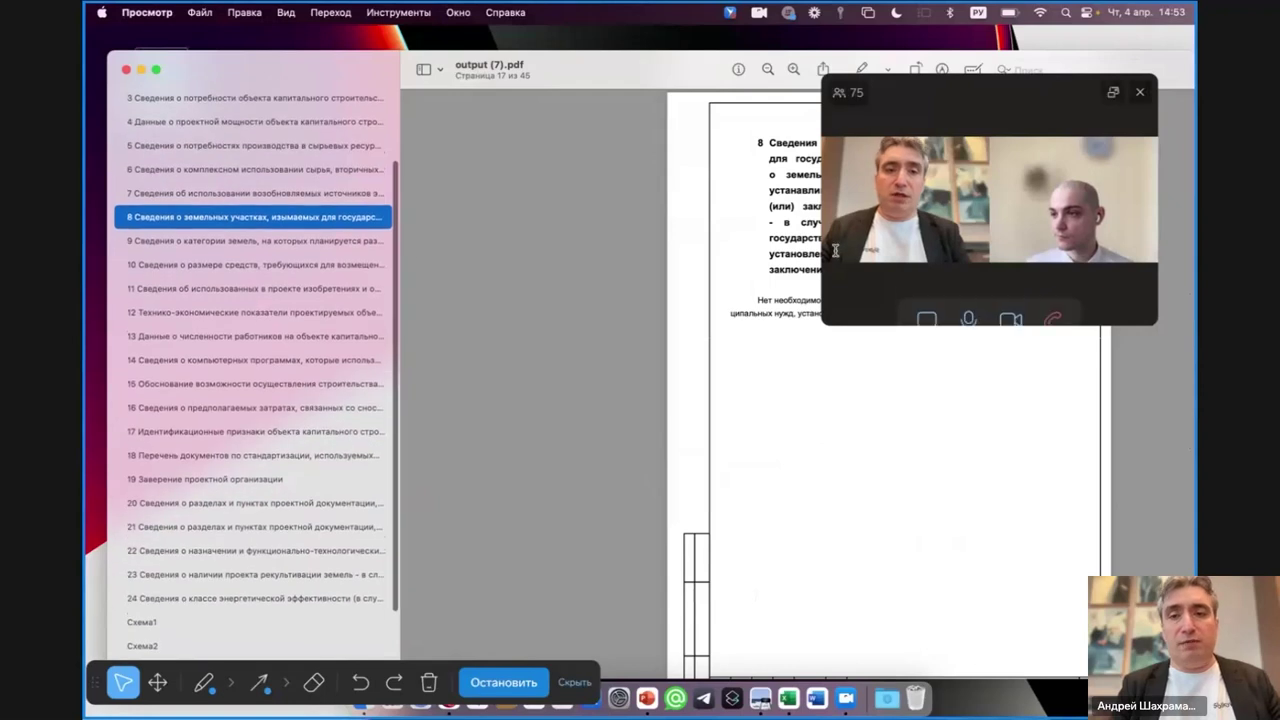
pyautogui.moveTo(748, 300); pyautogui.dragTo(886, 326)
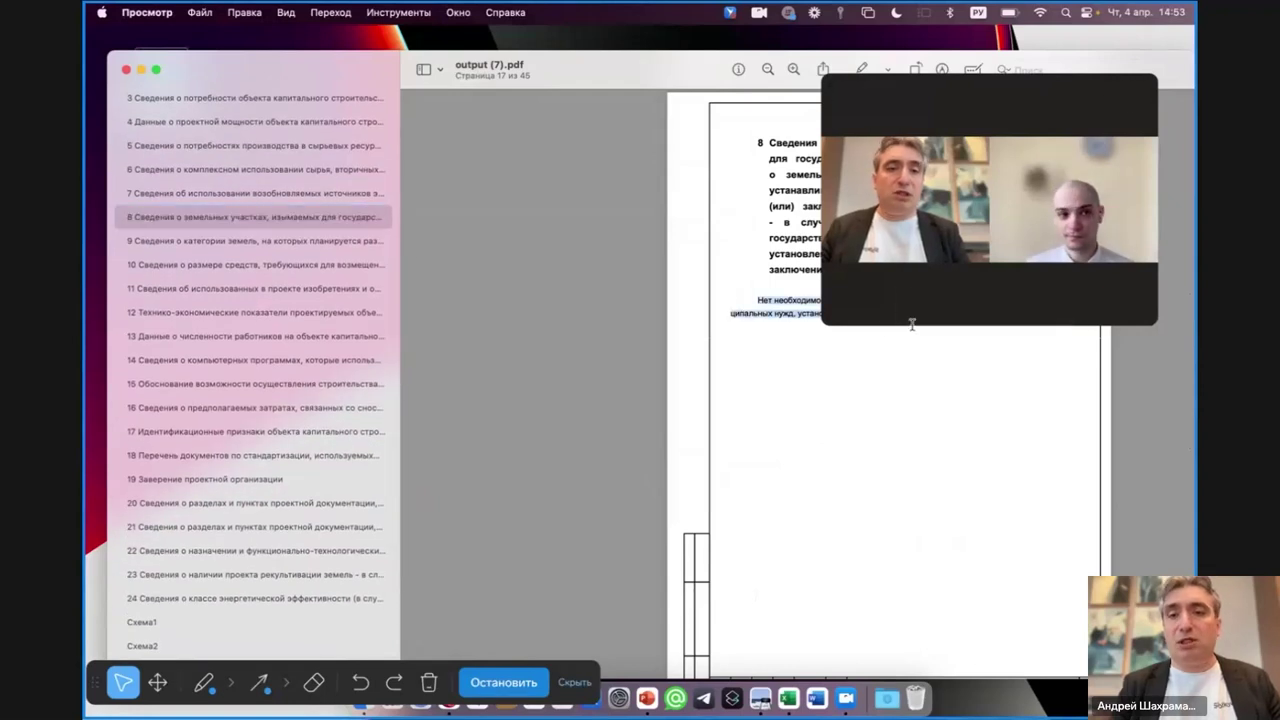
pyautogui.moveTo(960, 94); pyautogui.dragTo(520, 310)
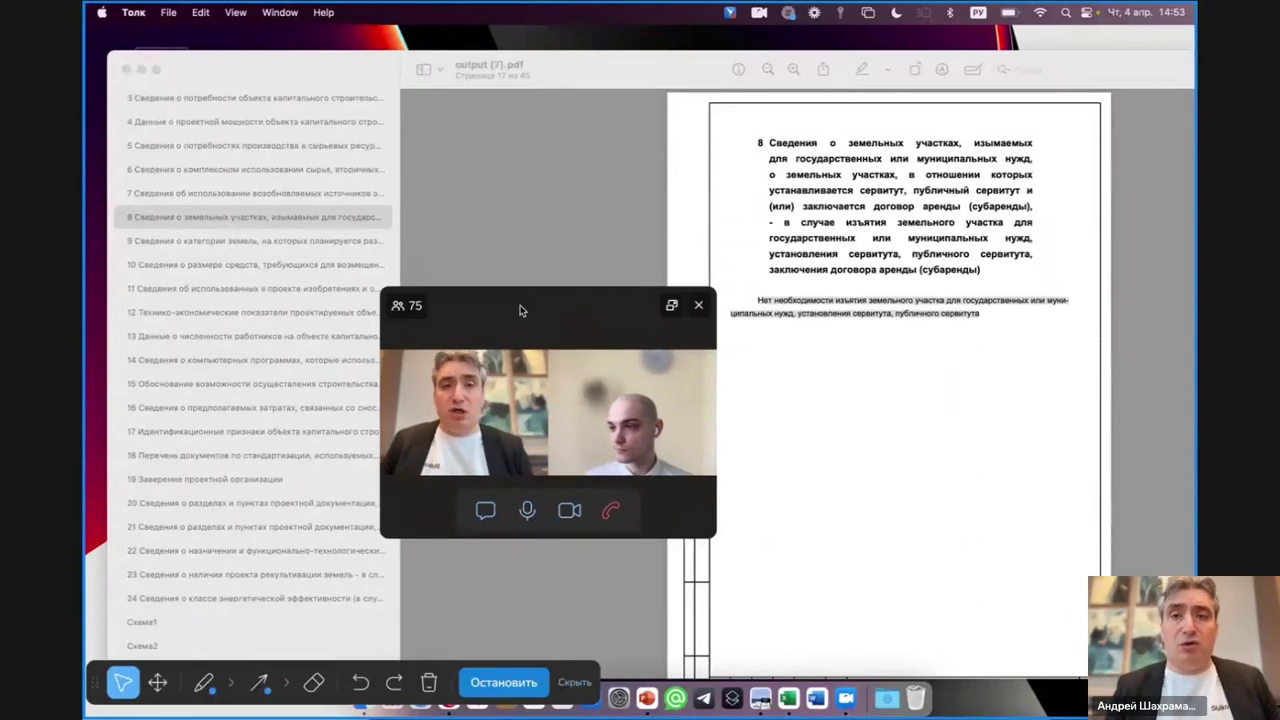
pyautogui.scroll(20, 852, 304)
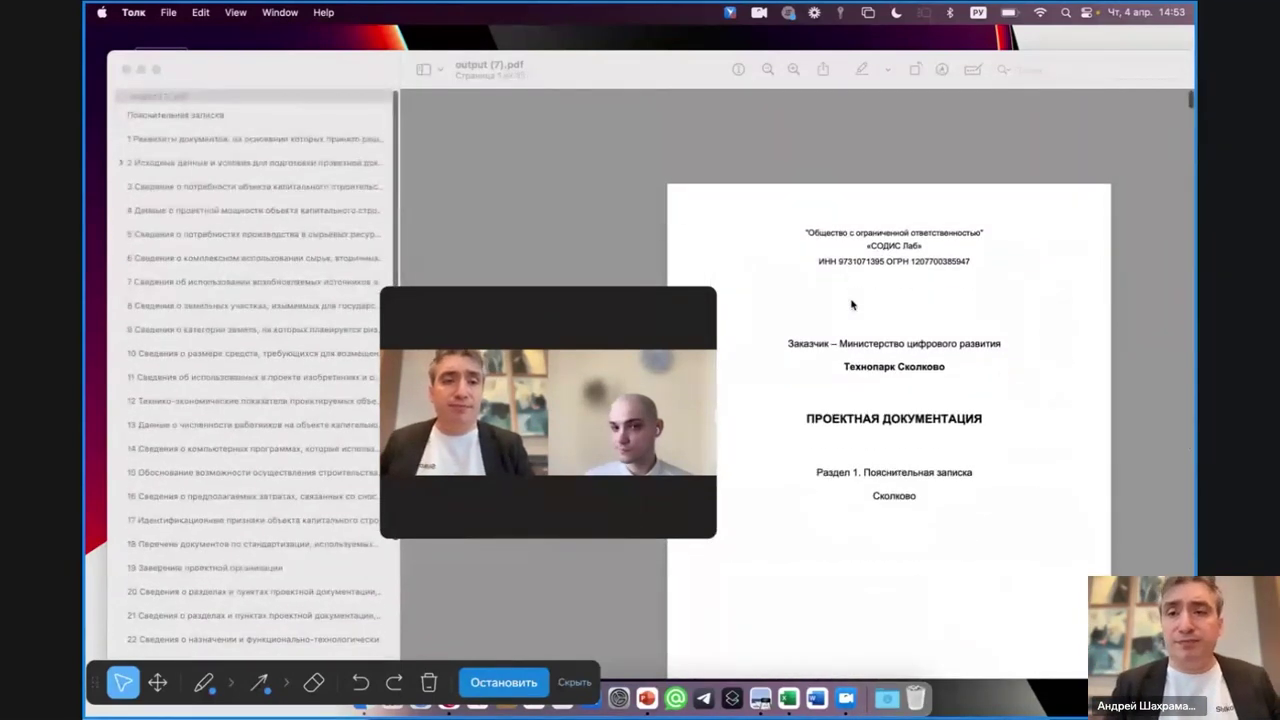
pyautogui.click(573, 686)
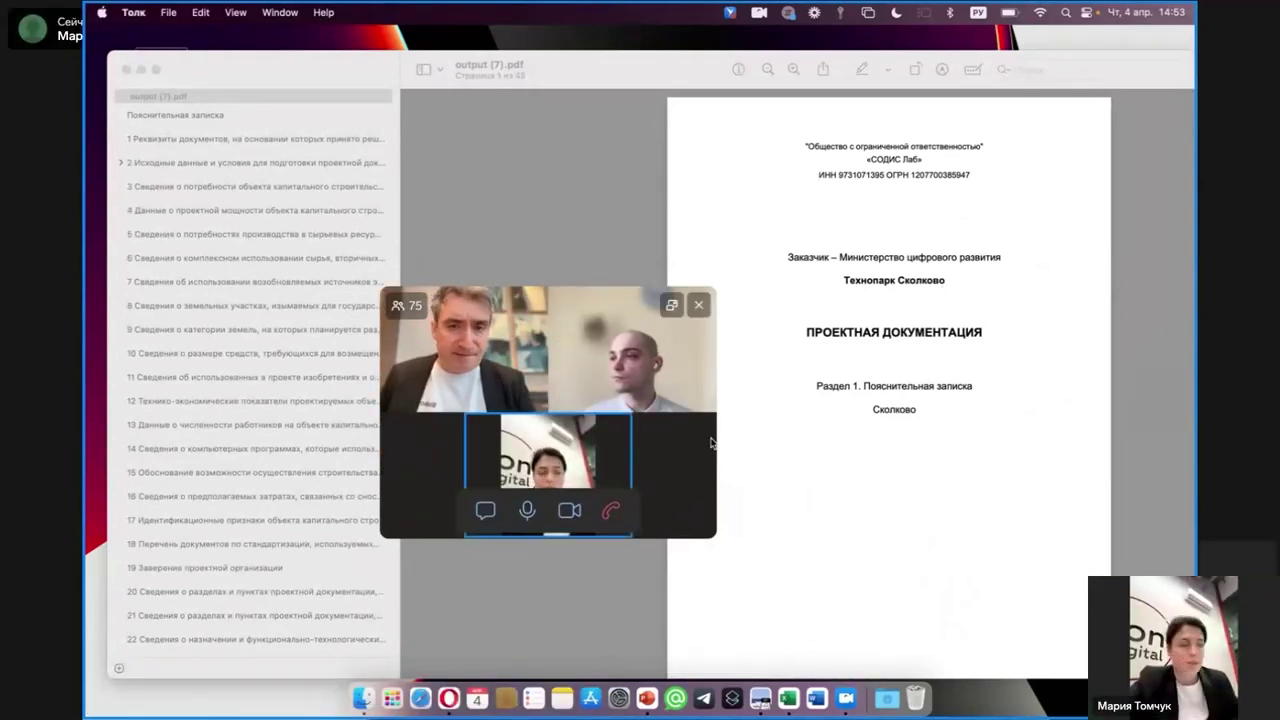
pyautogui.moveTo(713, 442); pyautogui.dragTo(794, 435)
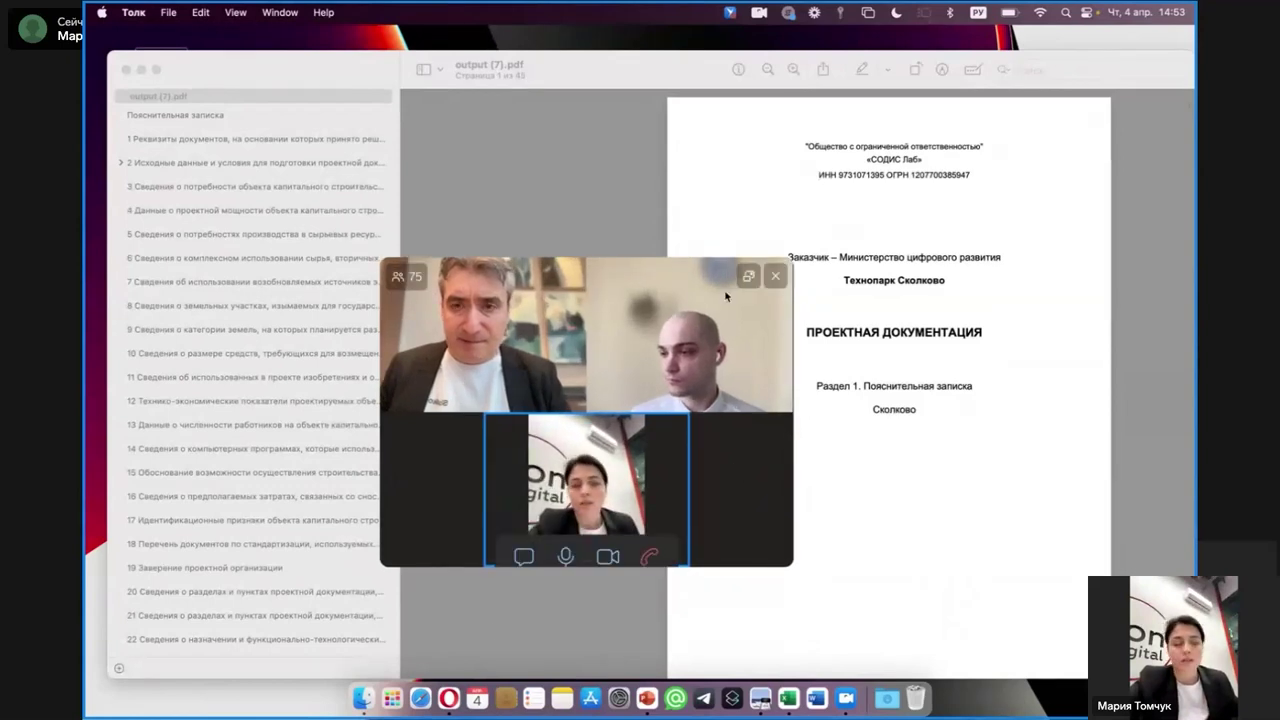
pyautogui.click(775, 277)
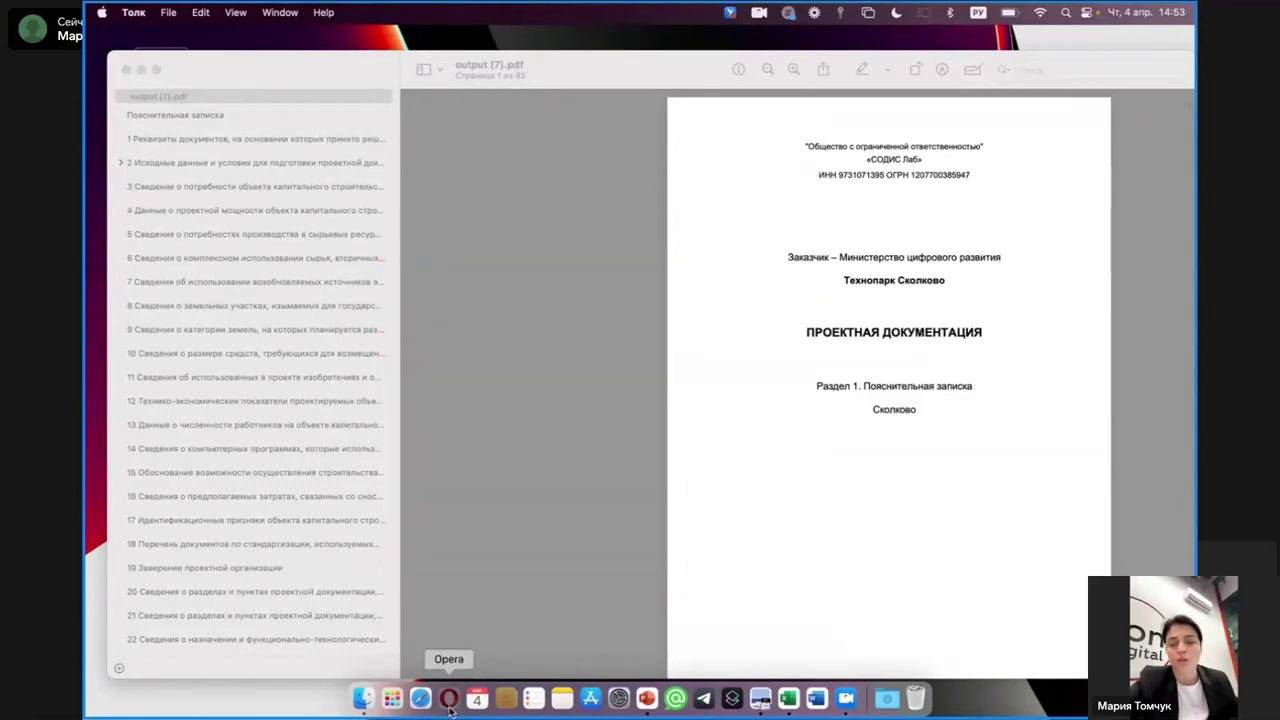
pyautogui.click(449, 700)
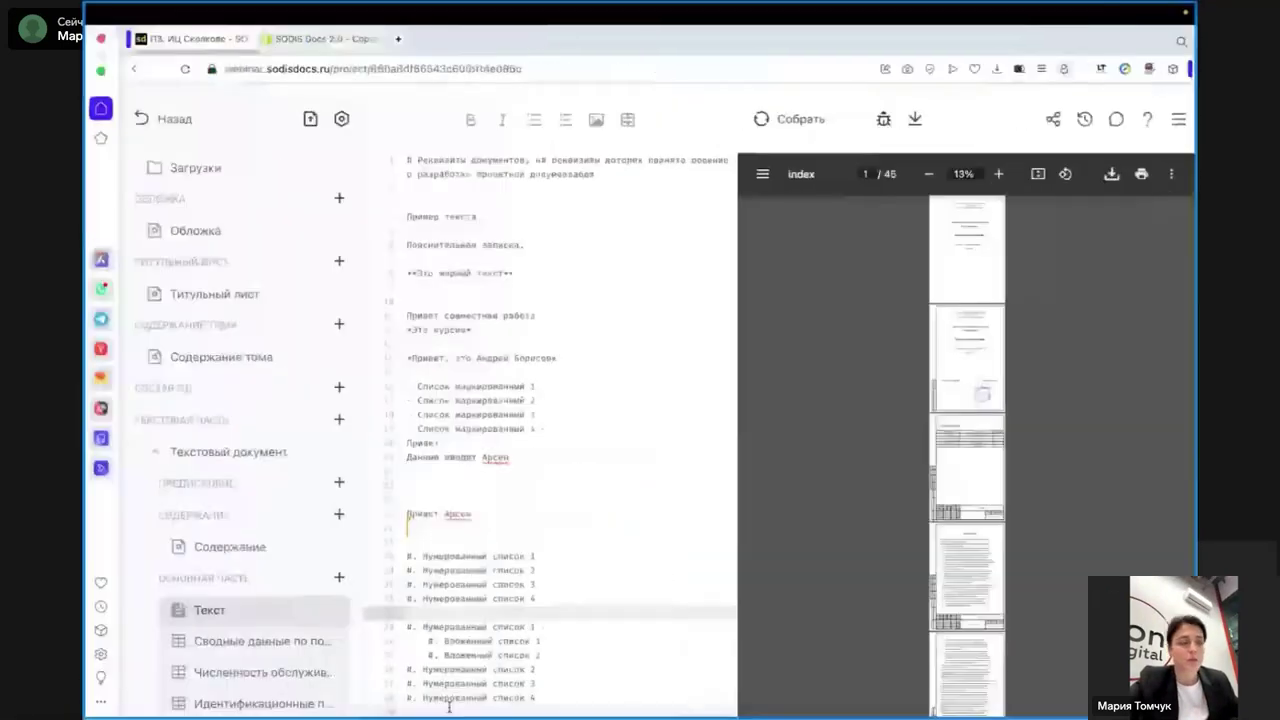
# - Leave the editor via Назад to reach the Сколково project's documentation list
pyautogui.click(137, 129)
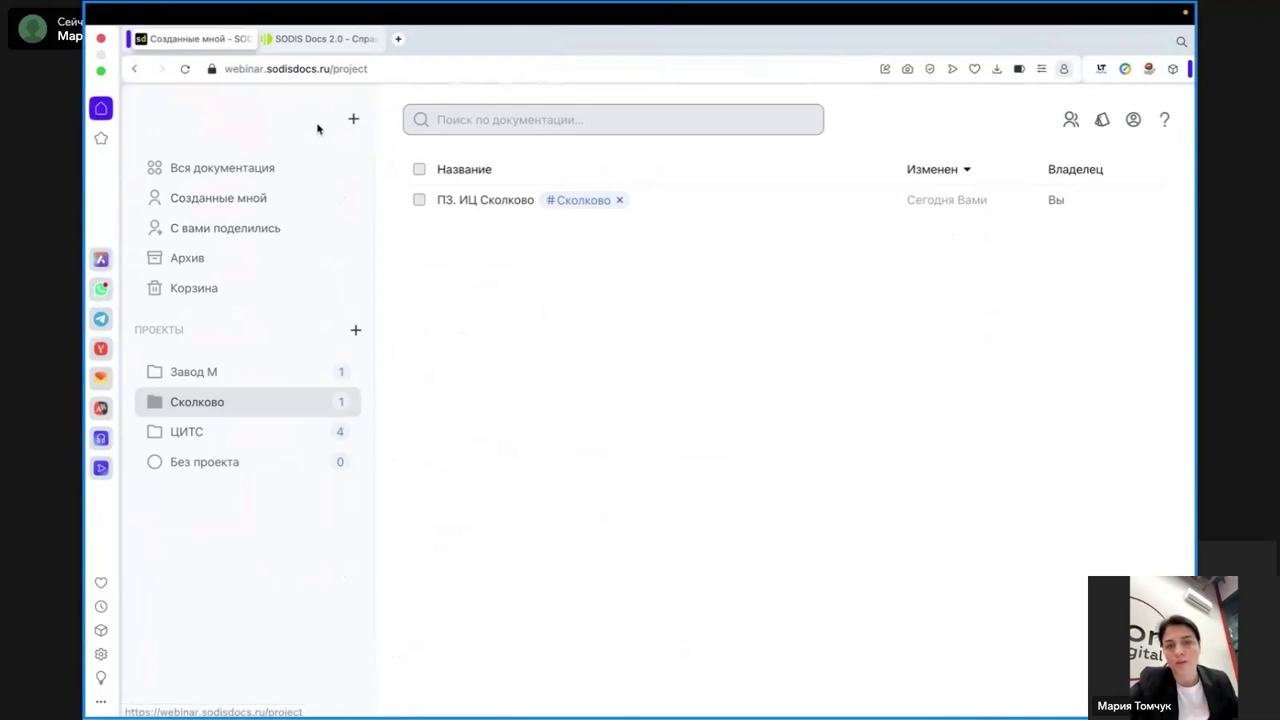
# - Create a new Рабочая документация project named 'РД. ТЕСТ'
pyautogui.click(354, 122)
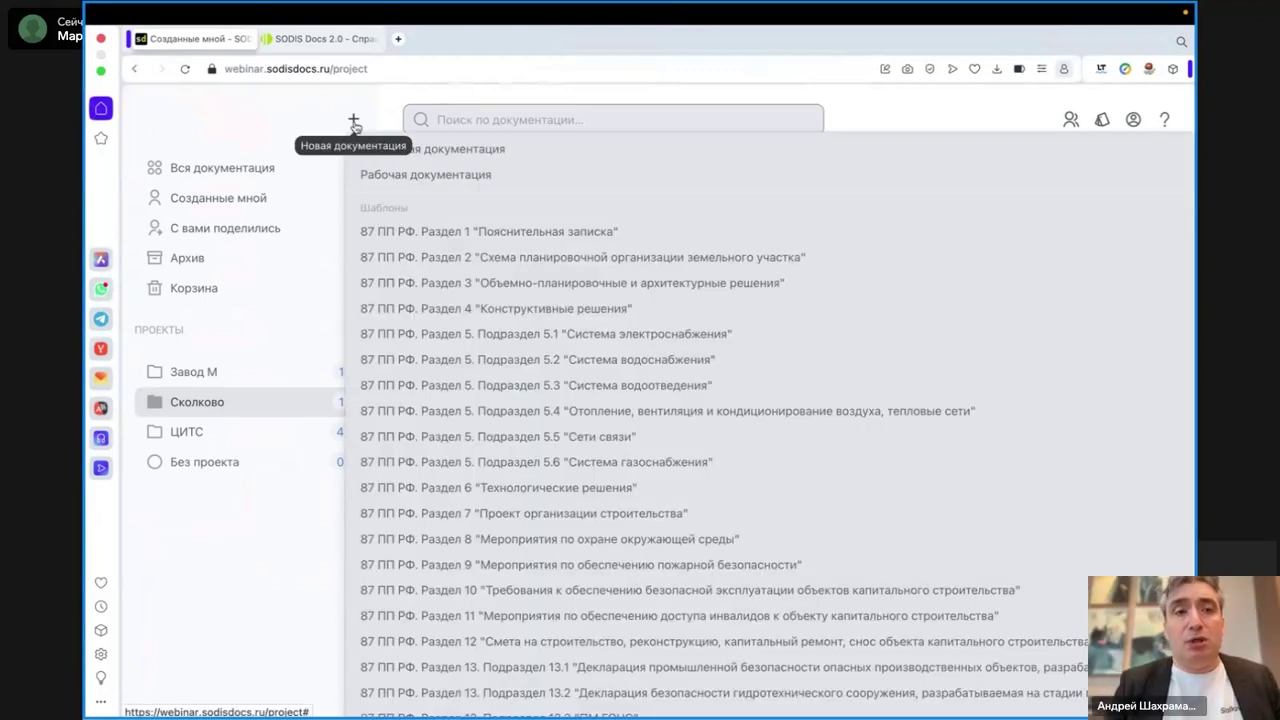
pyautogui.click(436, 178)
pyautogui.write('РД. ТЕСТ')
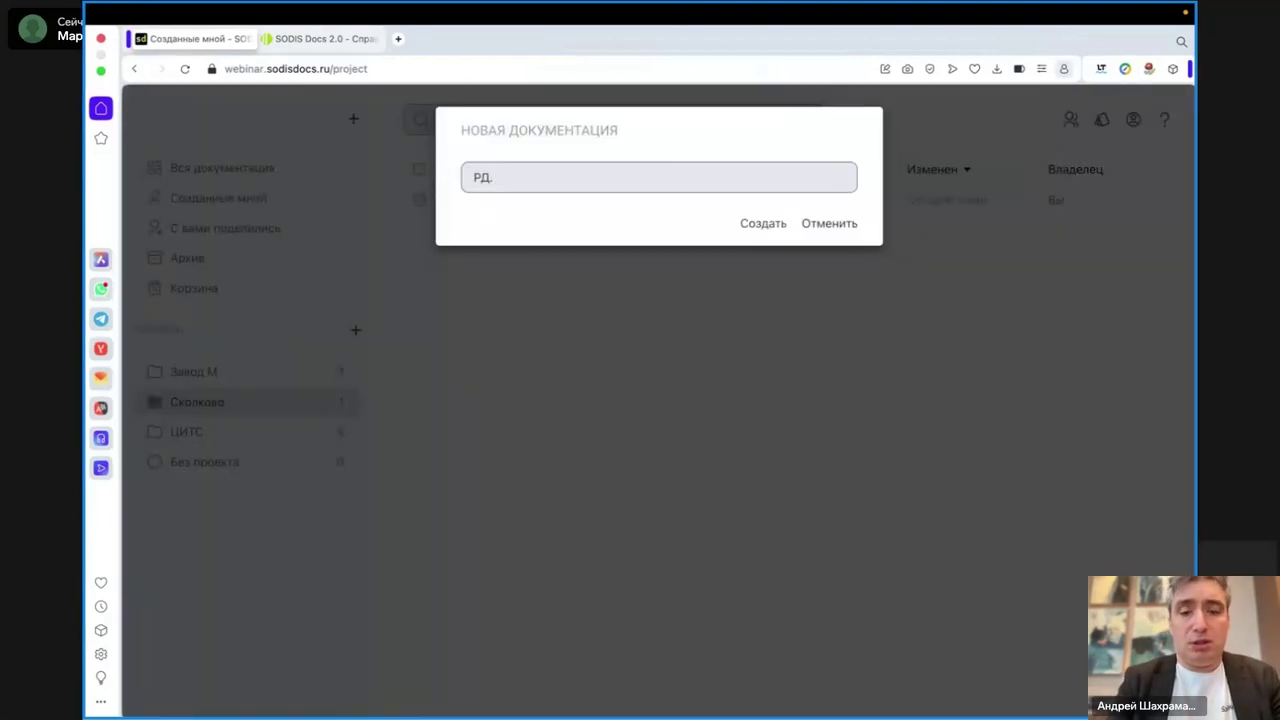
pyautogui.click(757, 222)
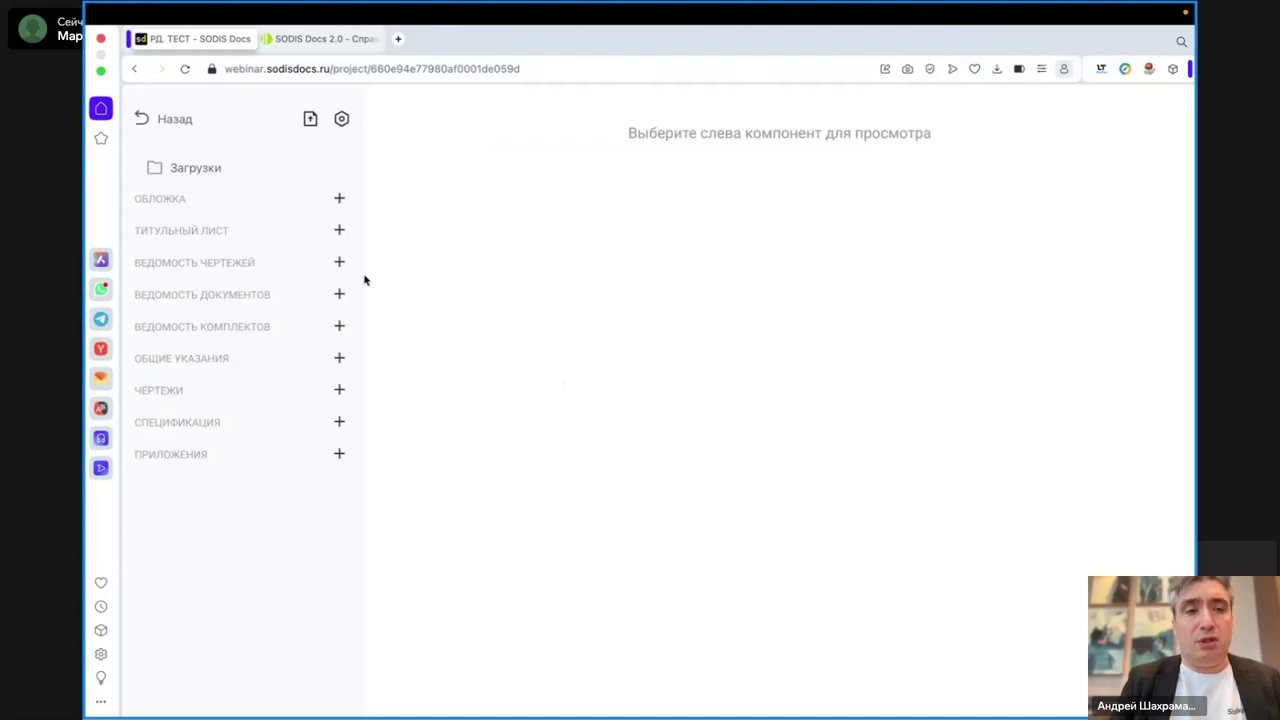
# - Add Ведомость чертежей, Ведомость документов, Ведомость комлектов, and a text document under ОБЩИЕ УКАЗАНИЯ
pyautogui.click(339, 261)
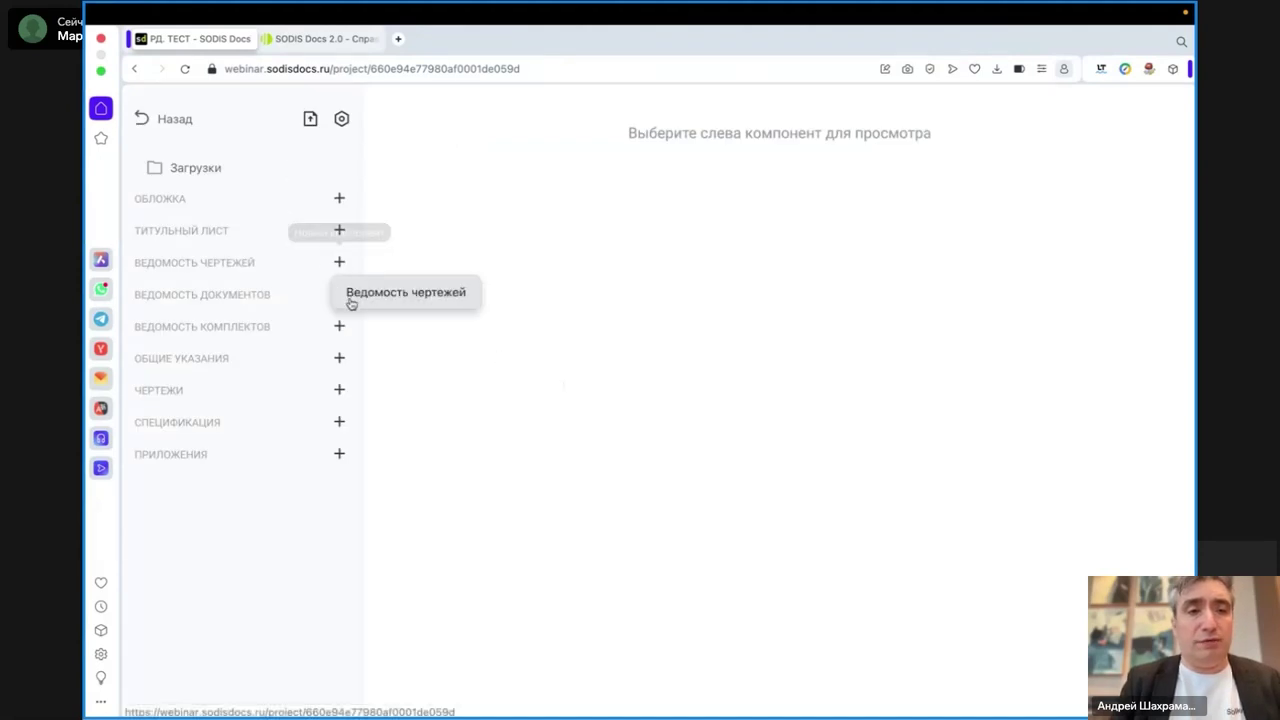
pyautogui.click(350, 292)
pyautogui.click(337, 327)
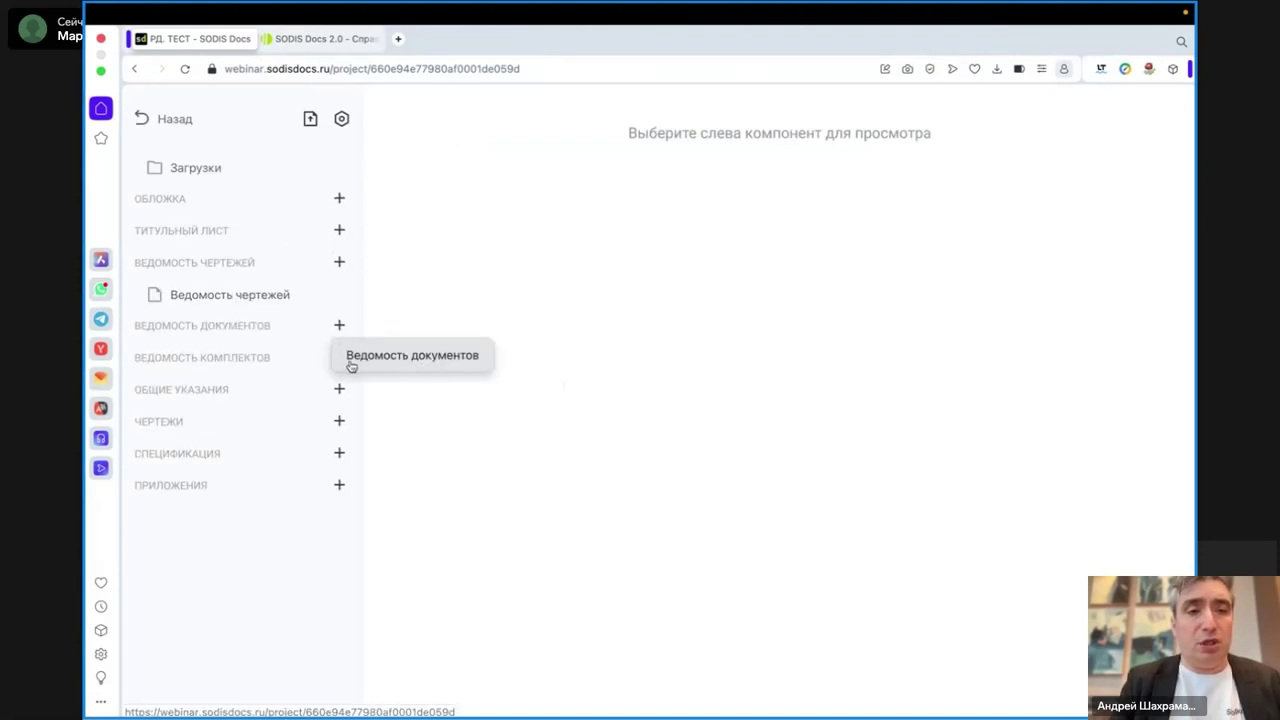
pyautogui.click(348, 358)
pyautogui.click(340, 388)
pyautogui.click(342, 418)
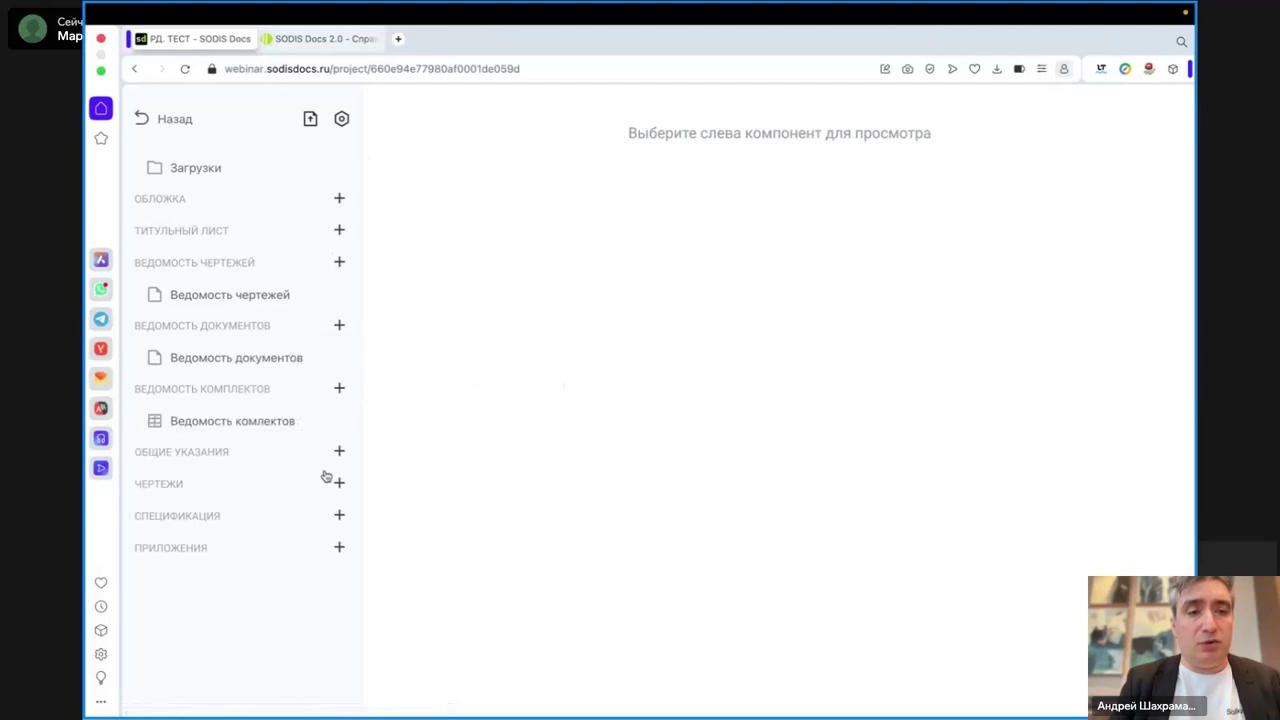
pyautogui.click(340, 483)
pyautogui.click(344, 483)
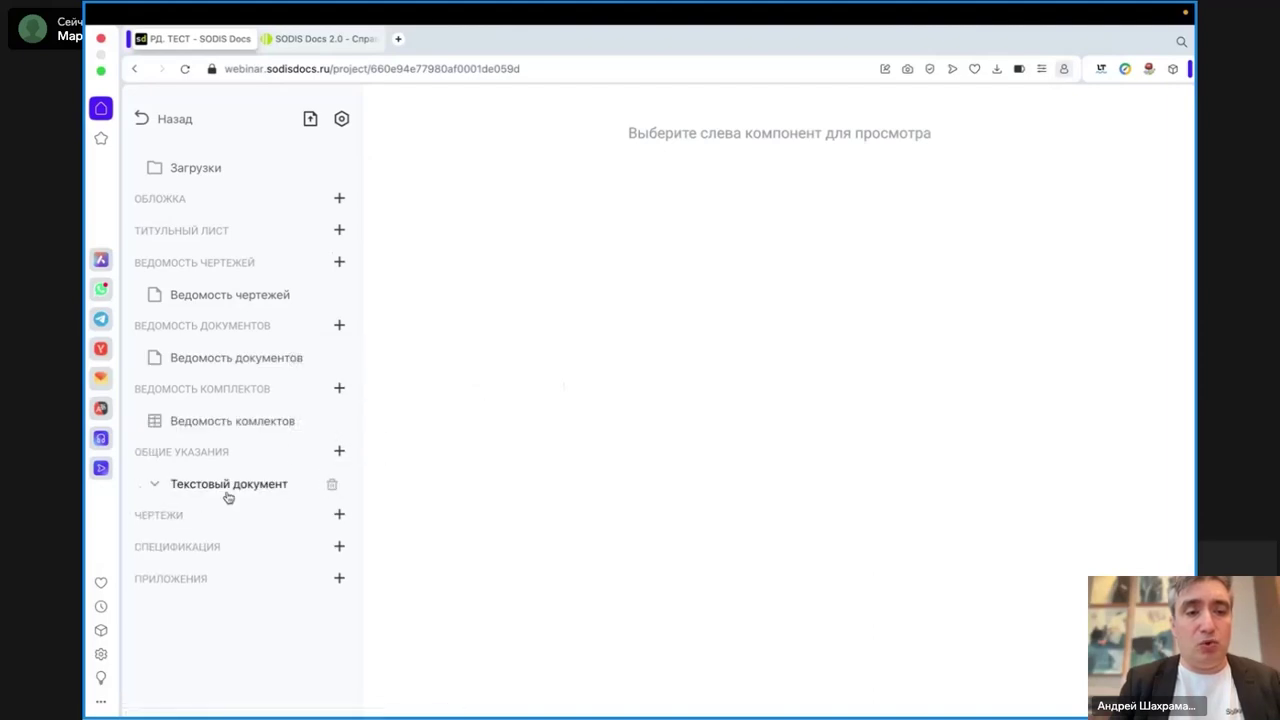
pyautogui.click(150, 489)
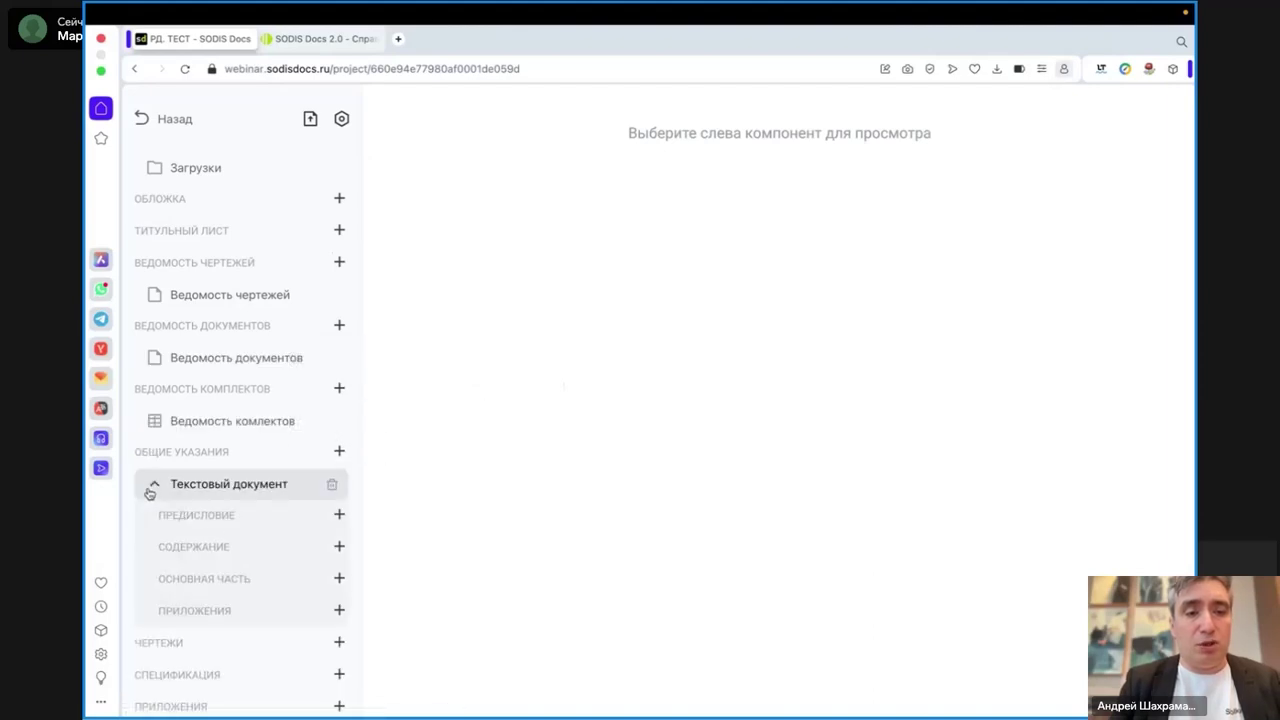
# - Add a Текст component to Основная часть, leaving the drawings section without a drawing component
pyautogui.click(339, 580)
pyautogui.click(349, 609)
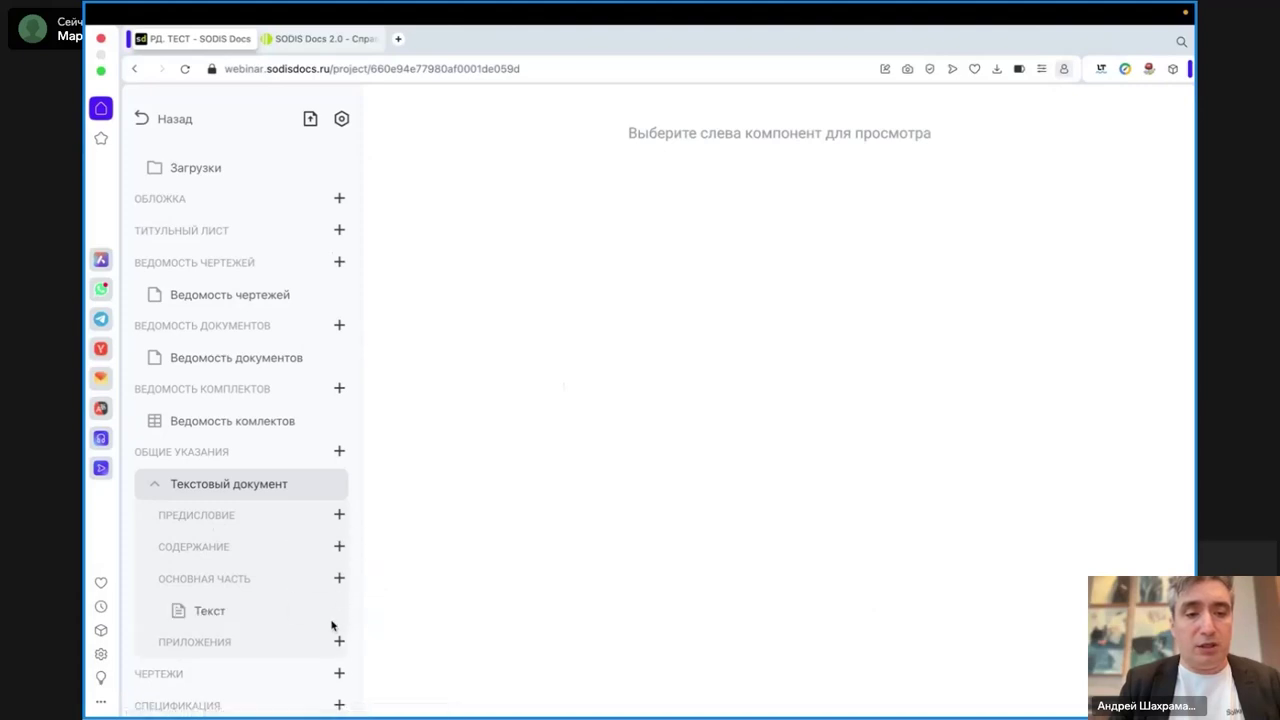
pyautogui.click(220, 611)
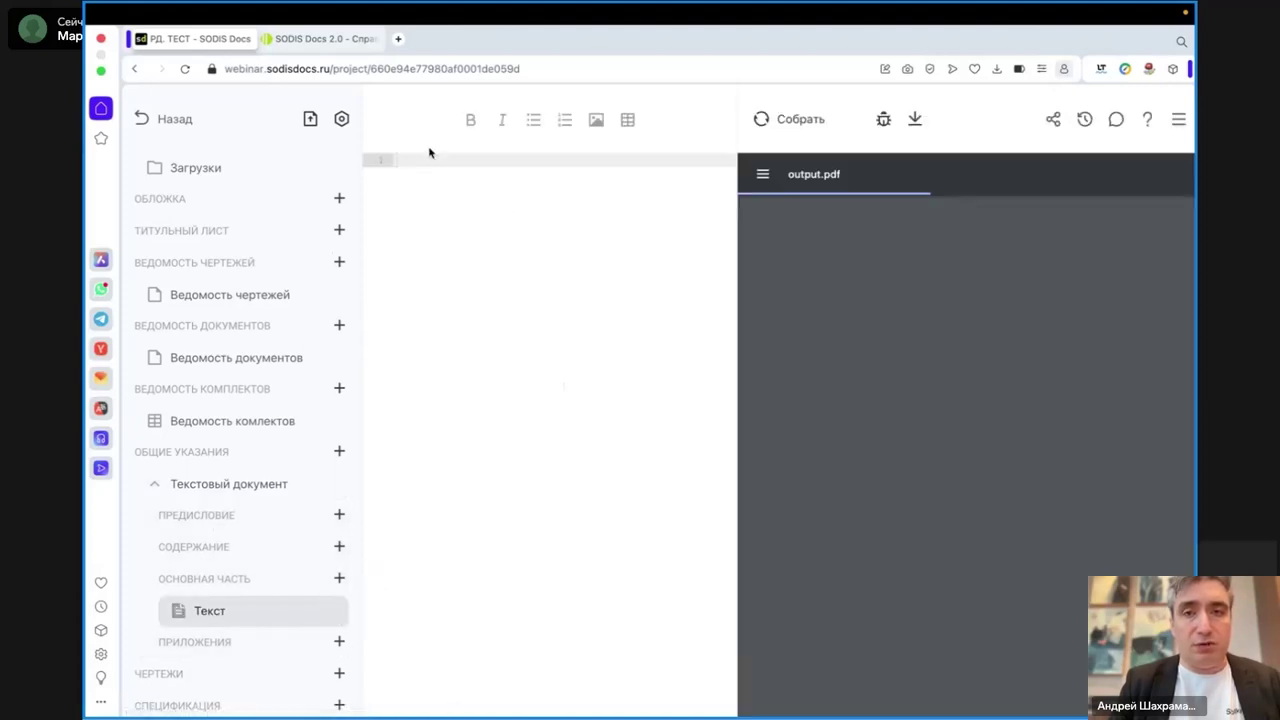
pyautogui.scroll(-2, 240, 540)
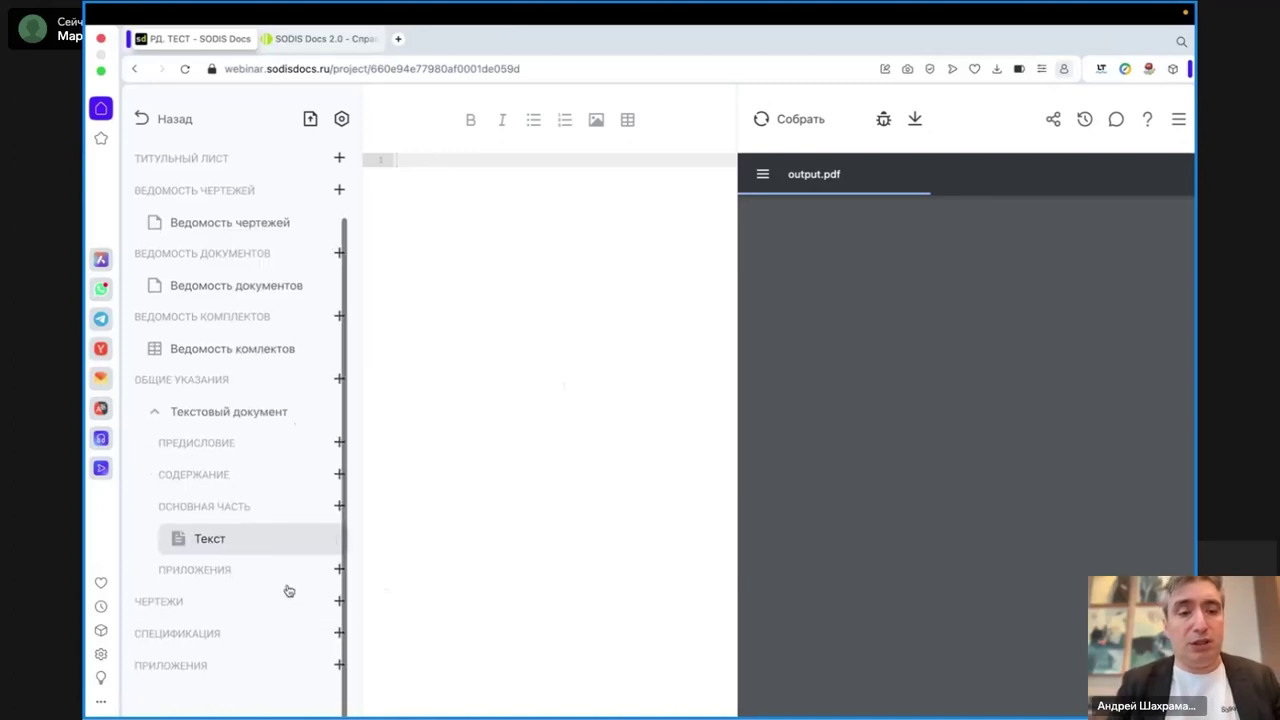
pyautogui.click(339, 606)
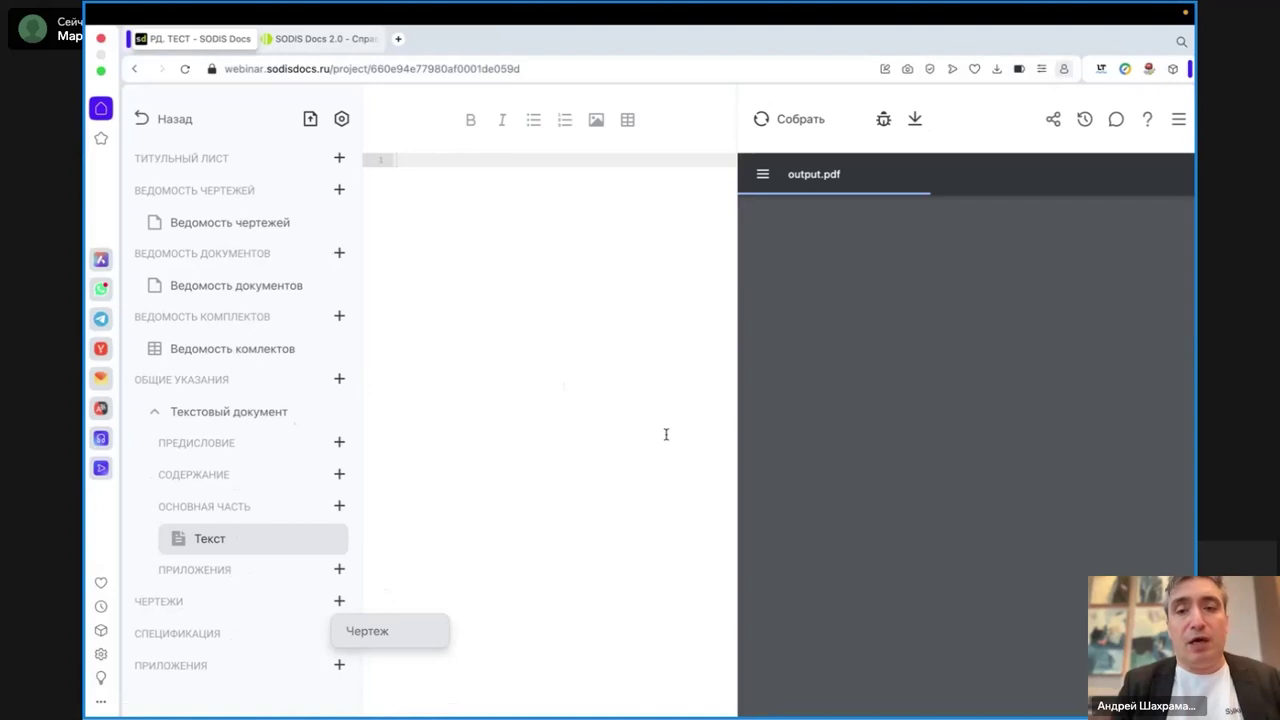
pyautogui.click(439, 435)
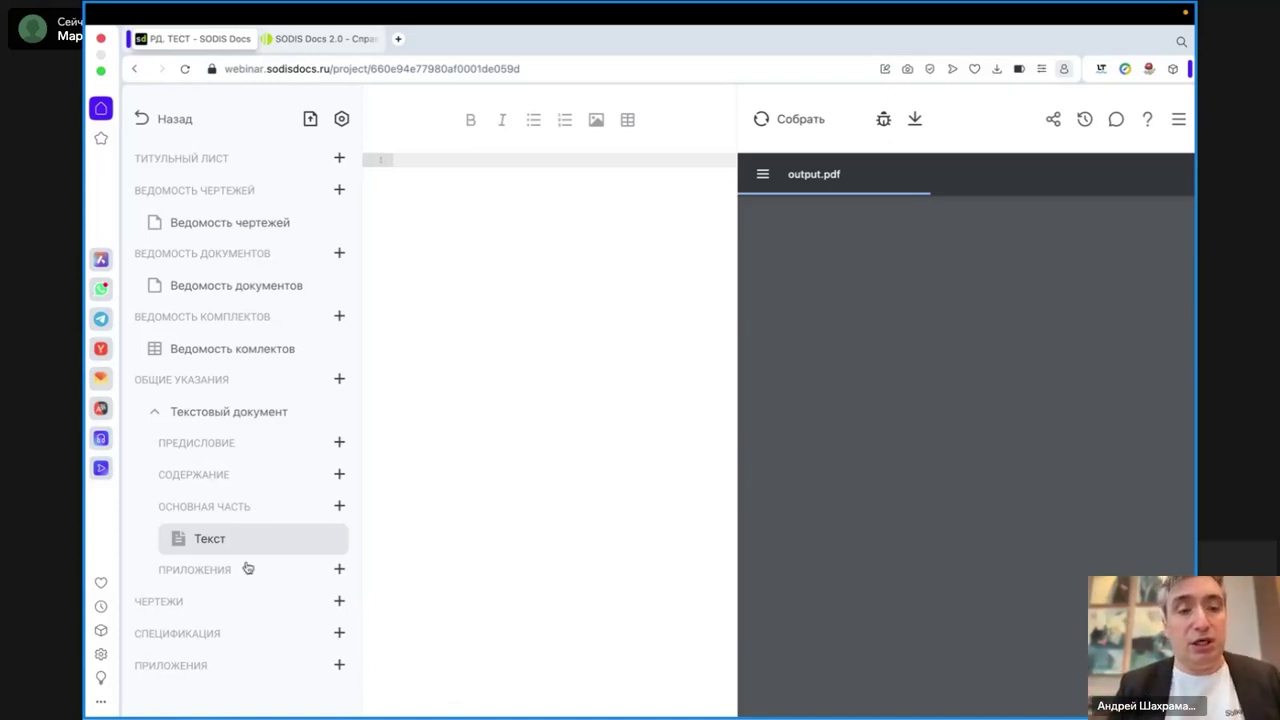
# - Add a Содержание component to the contents section and a Текст component to the preface
pyautogui.click(339, 476)
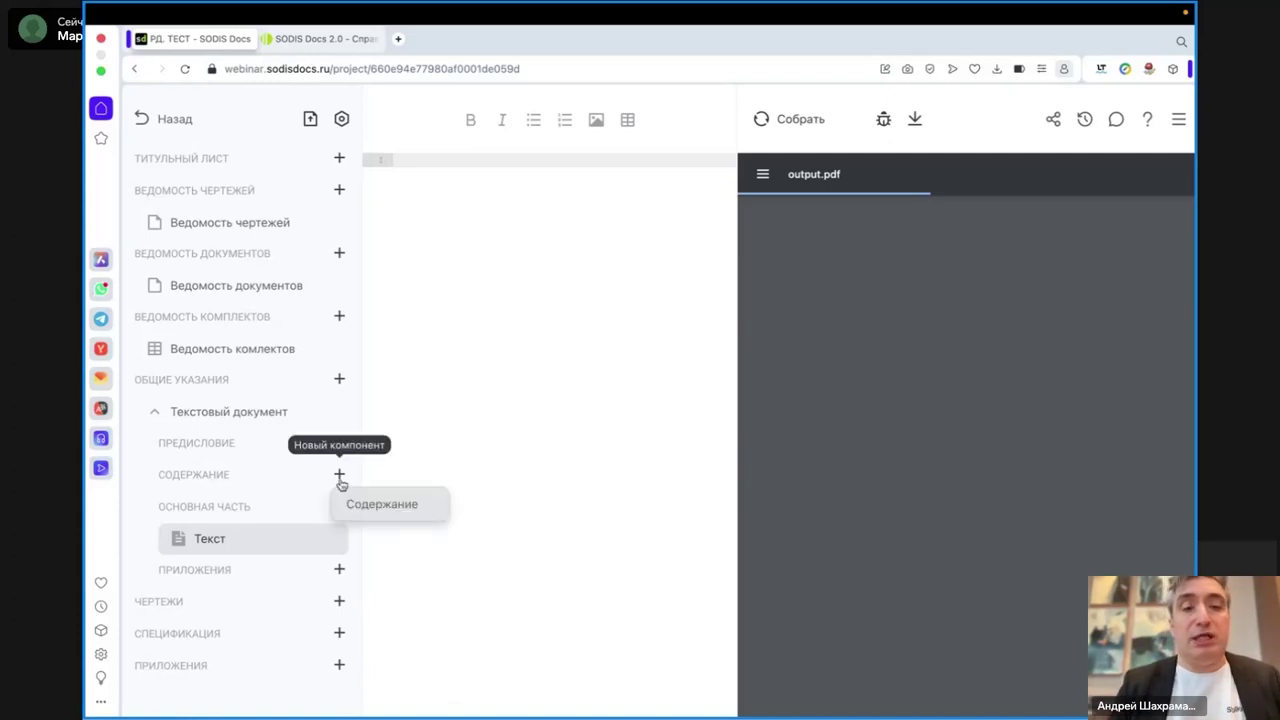
pyautogui.click(382, 504)
pyautogui.click(338, 440)
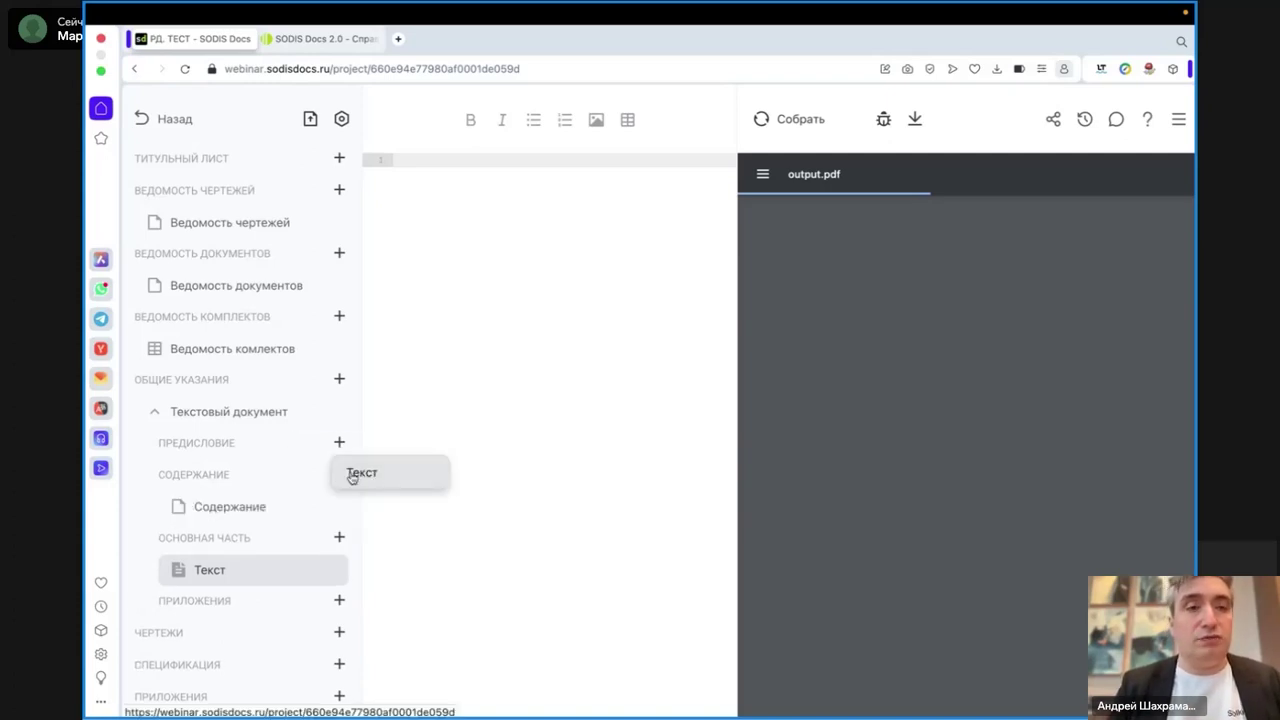
pyautogui.click(360, 473)
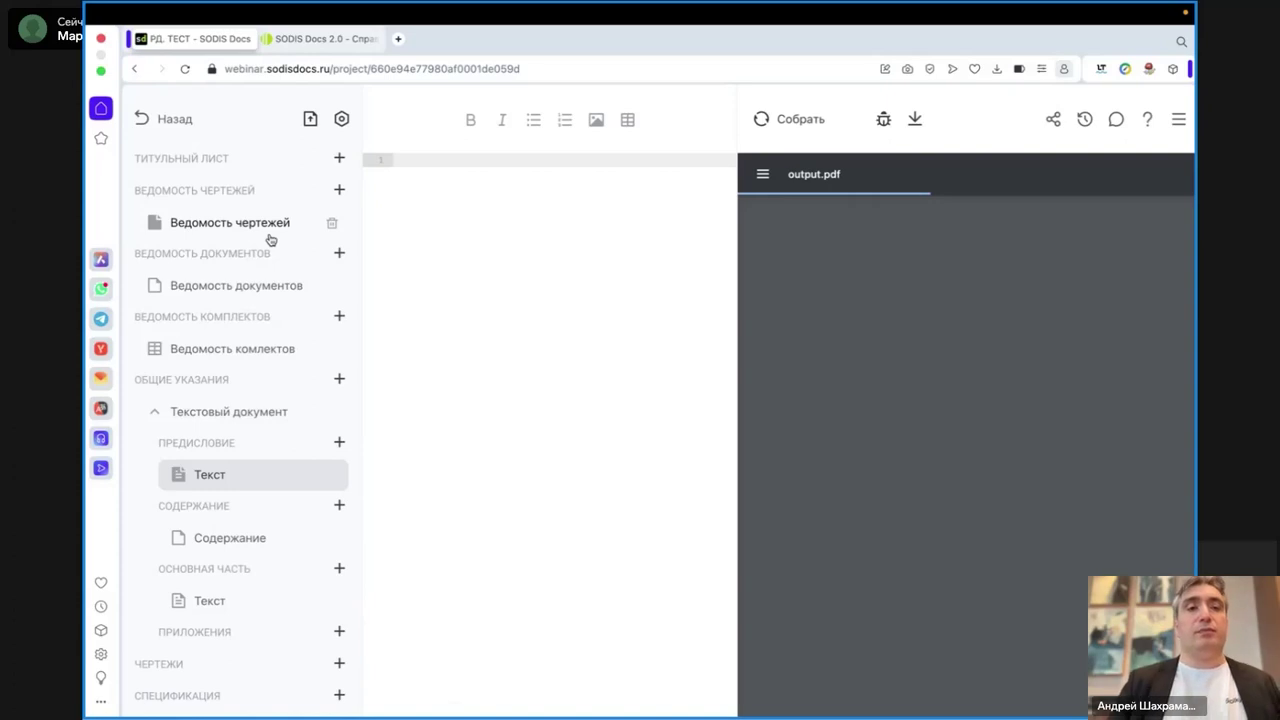
pyautogui.click(233, 348)
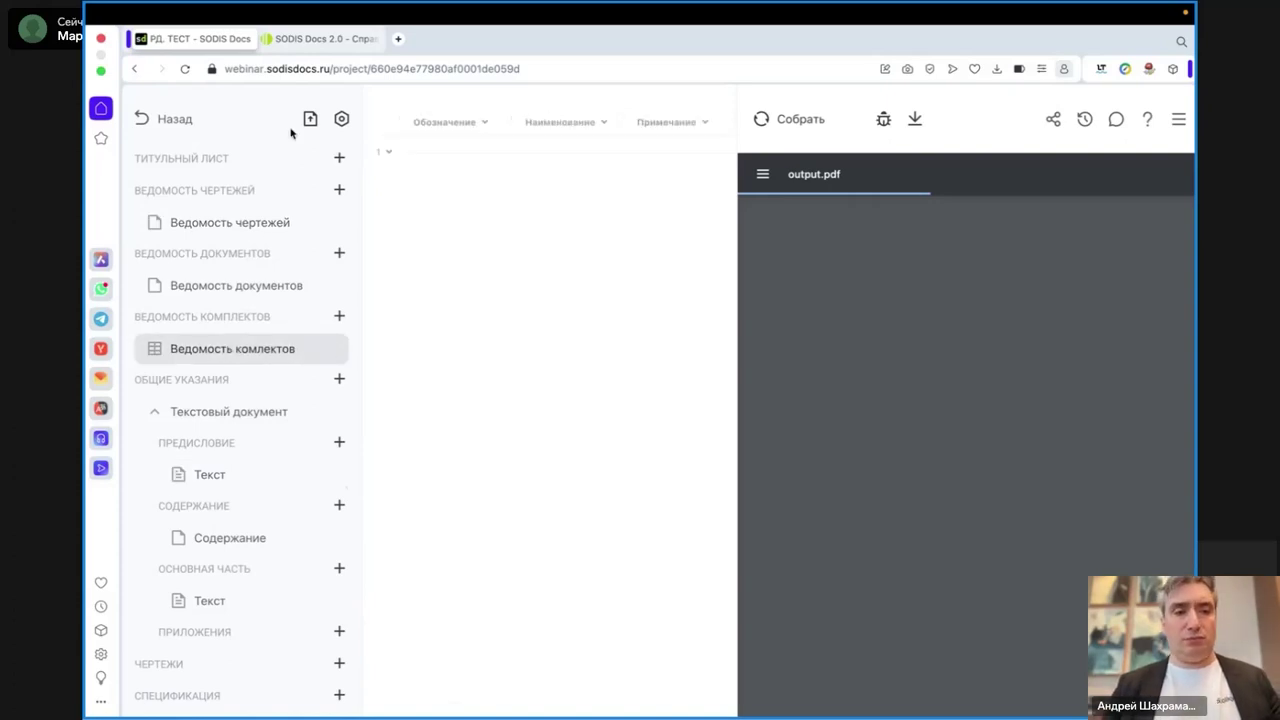
# - Go back to the projects list and open the Сколково project's settings
pyautogui.click(153, 120)
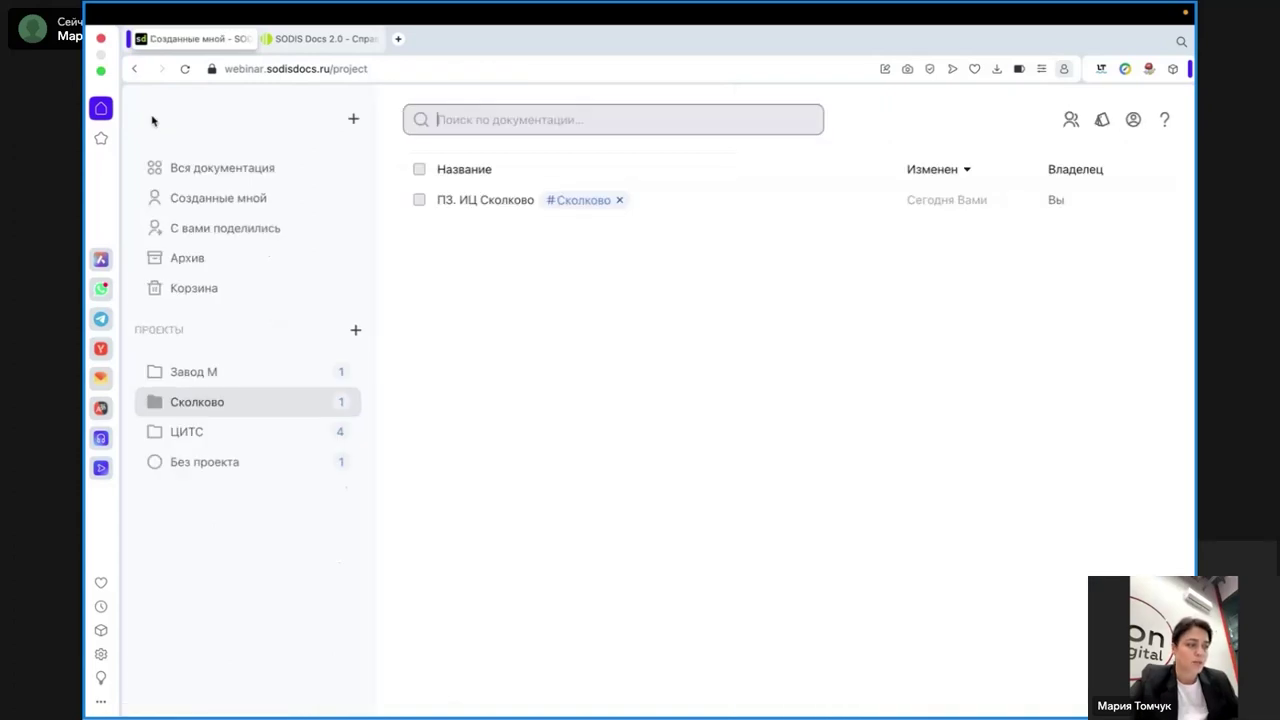
pyautogui.moveTo(675, 714)
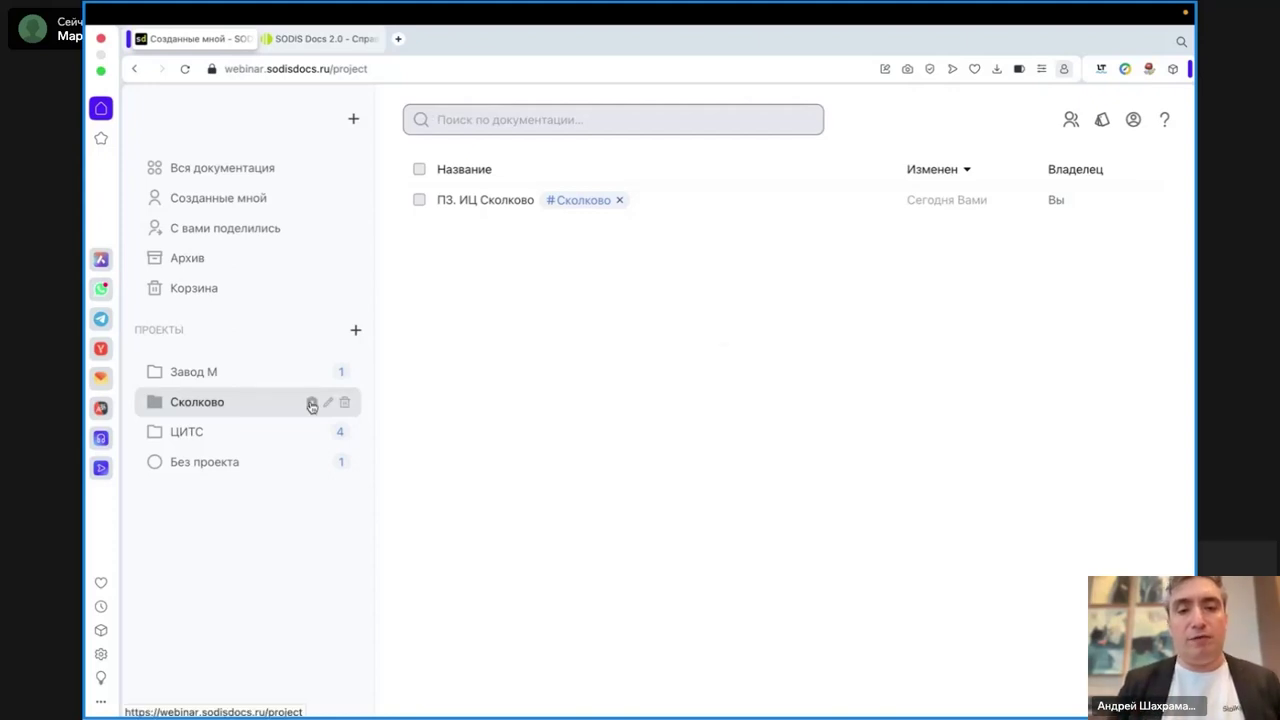
pyautogui.click(312, 404)
pyautogui.scroll(-8, 646, 436)
# - Check the Шифр field value 'Сколково' in Редактирование проекта, then close the dialog
pyautogui.click(705, 590)
pyautogui.moveTo(705, 590); pyautogui.dragTo(652, 592)
pyautogui.click(745, 593)
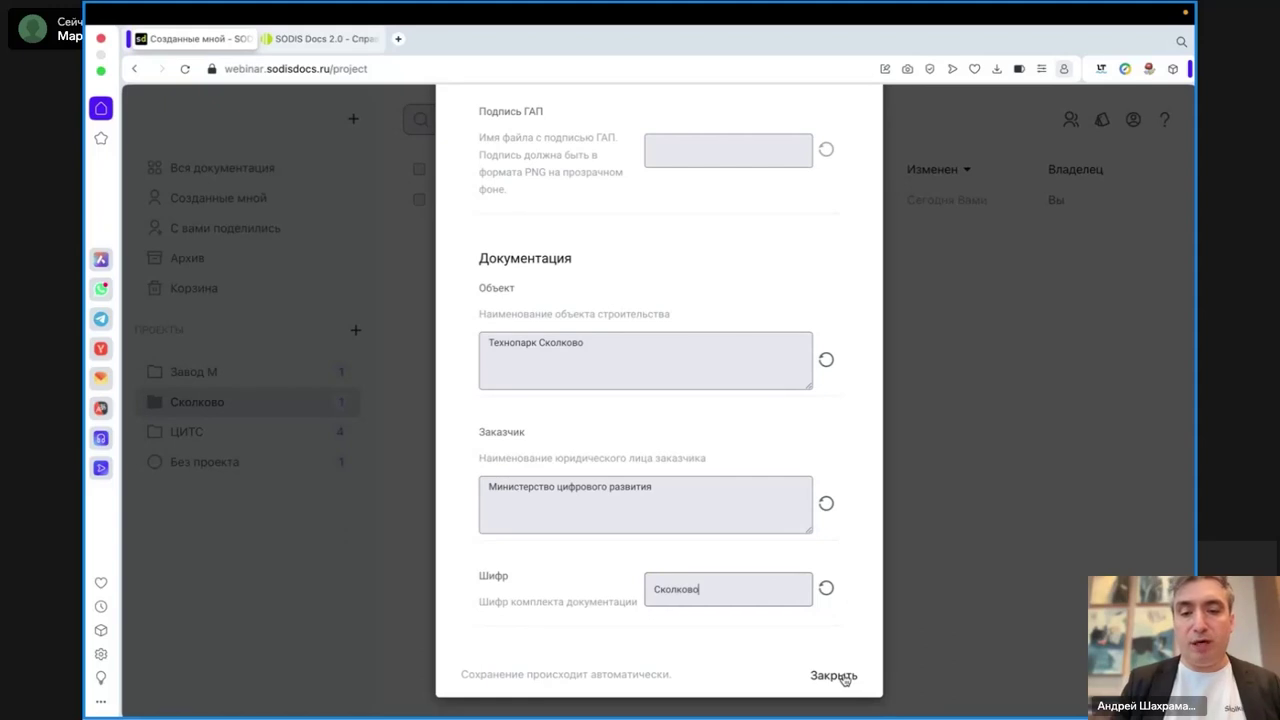
pyautogui.doubleClick(675, 591)
pyautogui.click(824, 686)
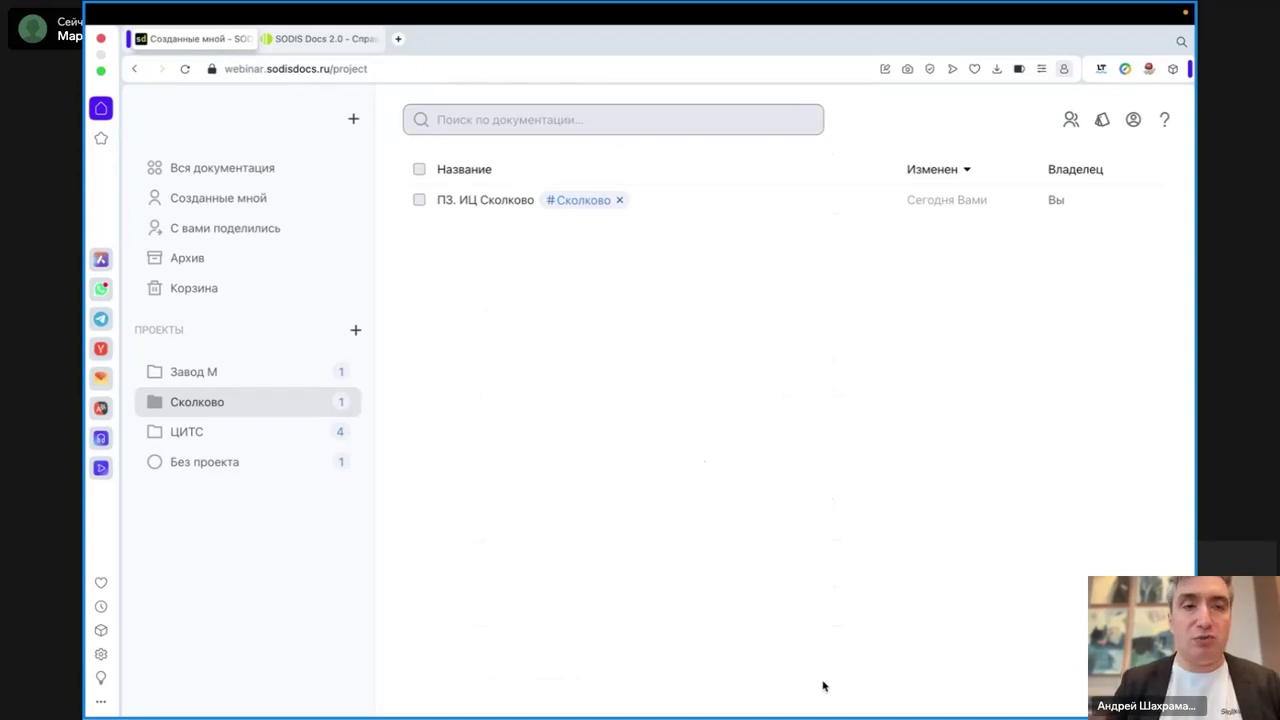
# - Open ПЗ. ИЦ Сколково and view Схема1's drawing settings: suffix -ГЧ, A3, landscape
pyautogui.click(494, 201)
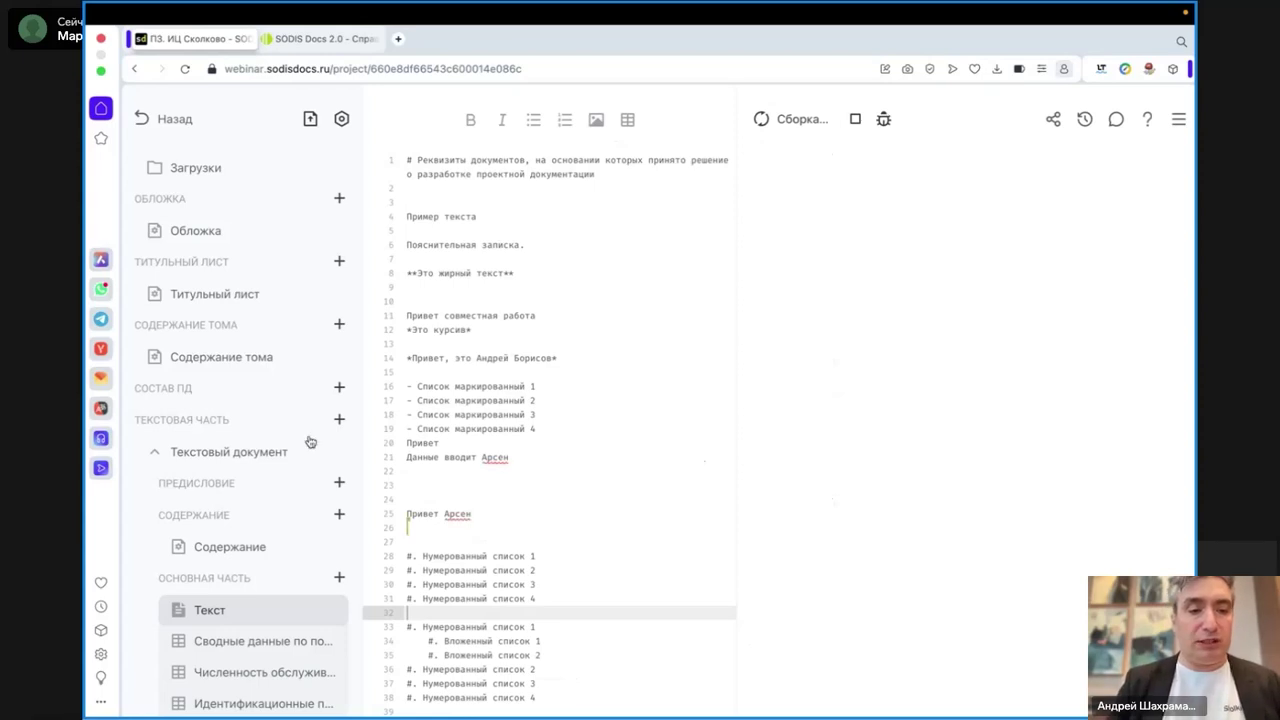
pyautogui.scroll(-4, 310, 442)
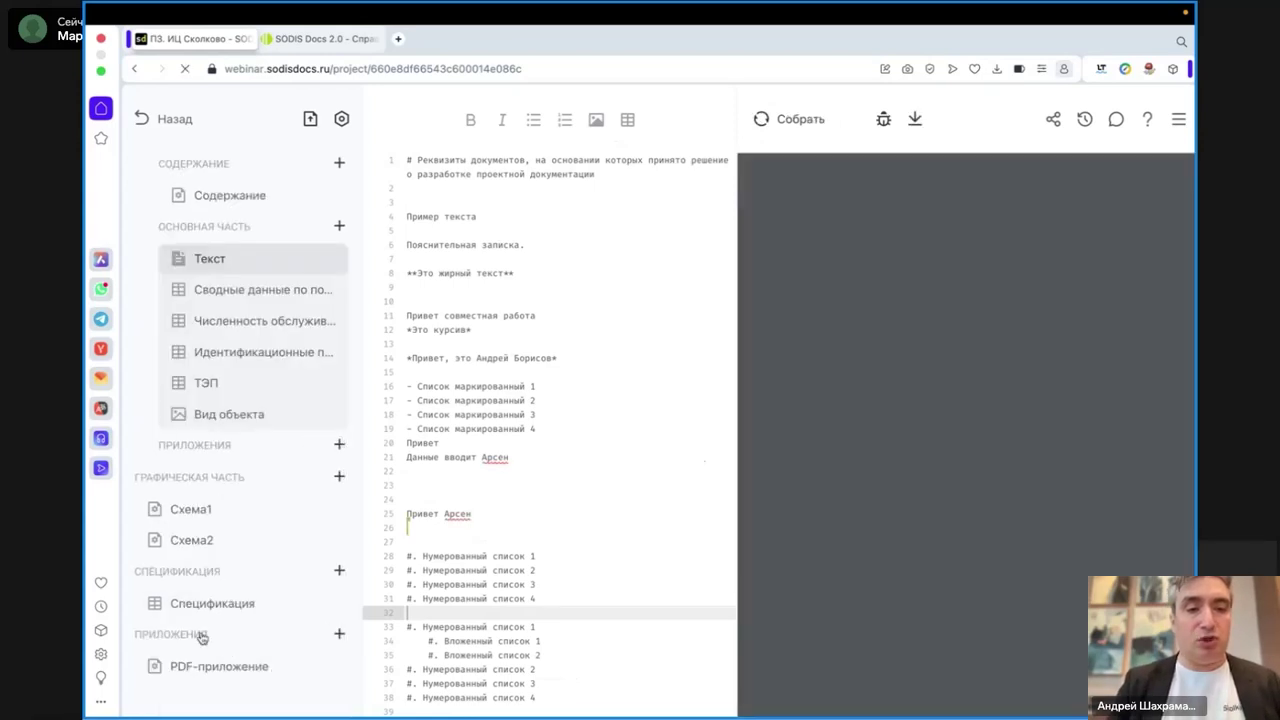
pyautogui.click(192, 509)
pyautogui.moveTo(552, 310); pyautogui.dragTo(508, 314)
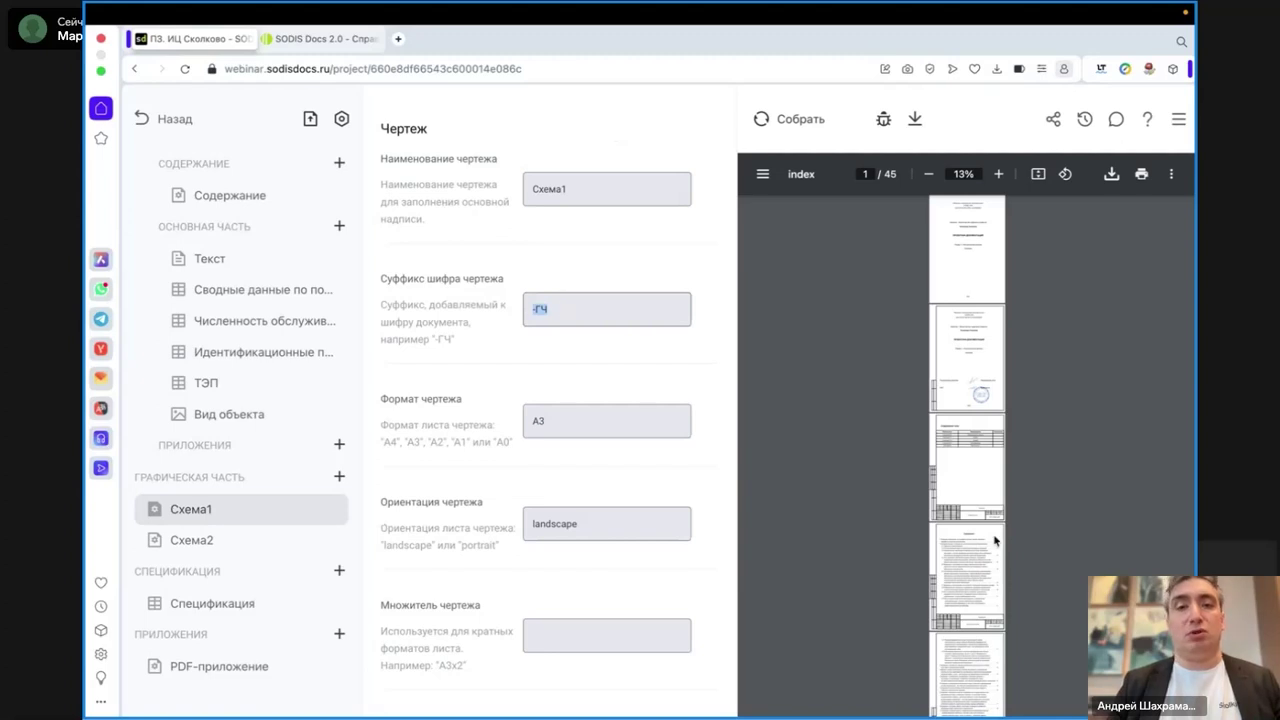
pyautogui.scroll(-3, 980, 310)
pyautogui.scroll(3, 980, 310)
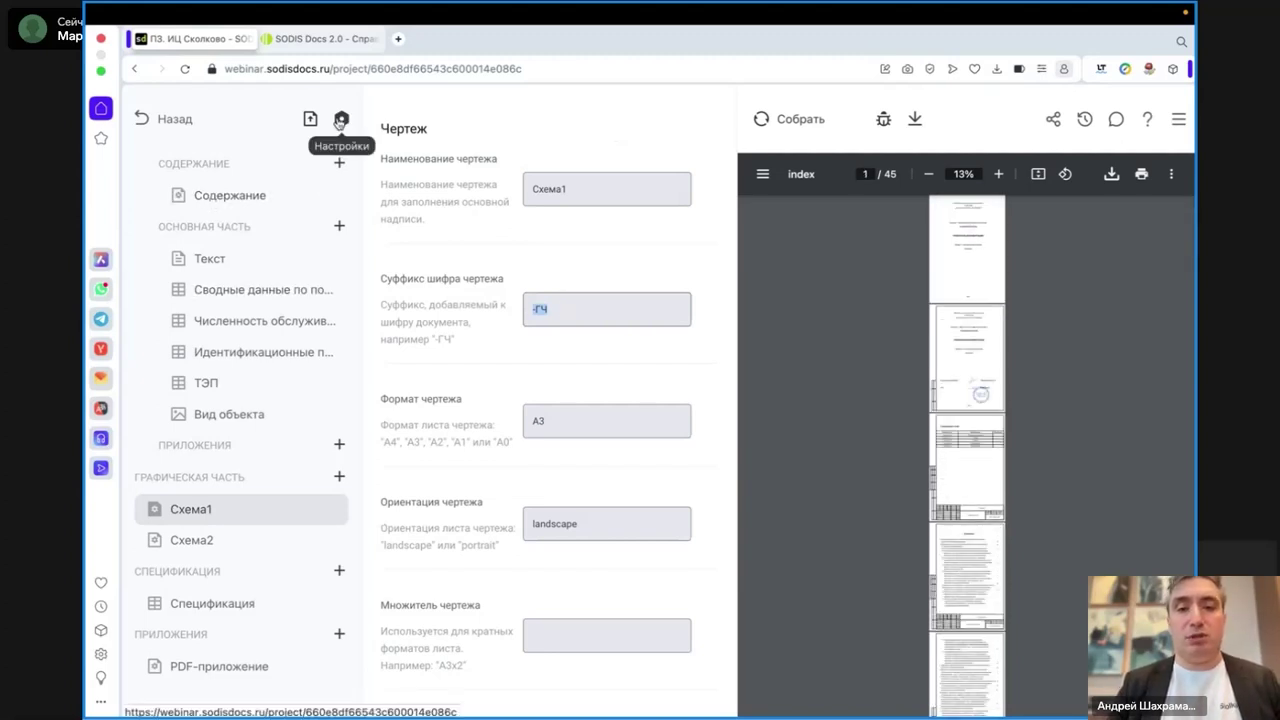
# - Scroll the document settings down to Год выпуска and back up to organisation ООО "СОДИС ЛАБ"
pyautogui.scroll(-10, 594, 431)
pyautogui.scroll(-5, 594, 431)
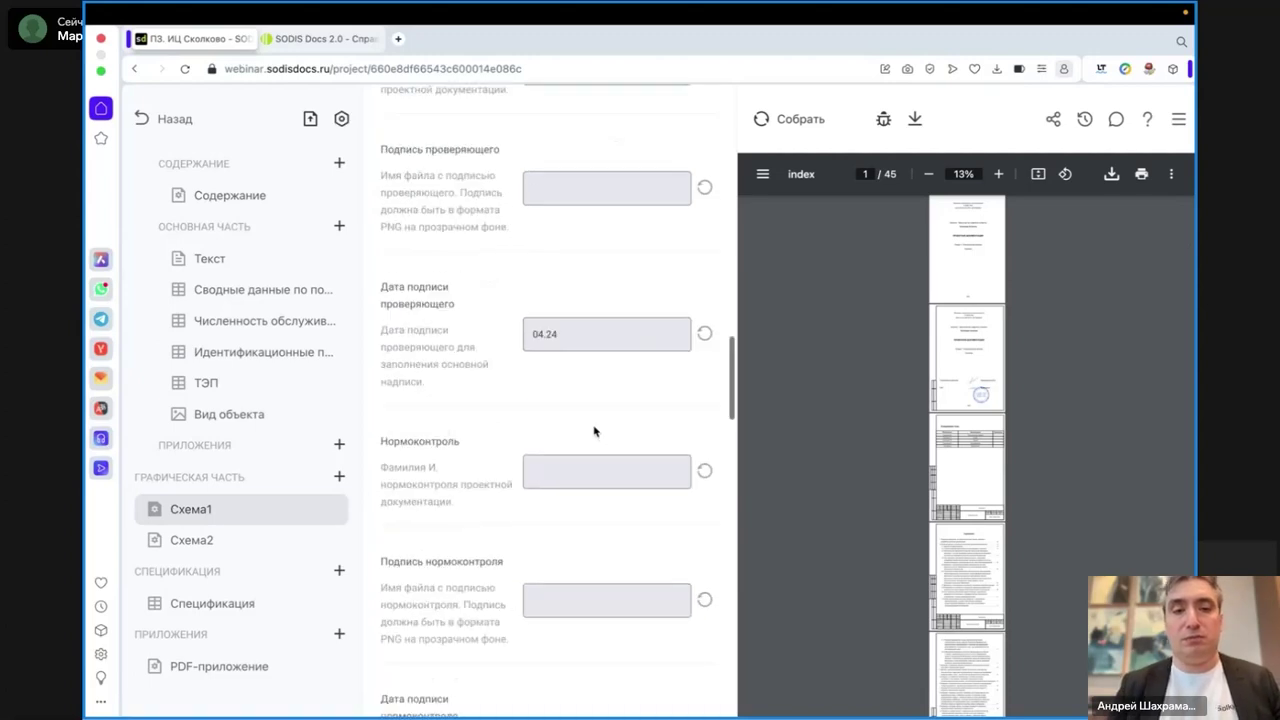
pyautogui.scroll(-7, 594, 431)
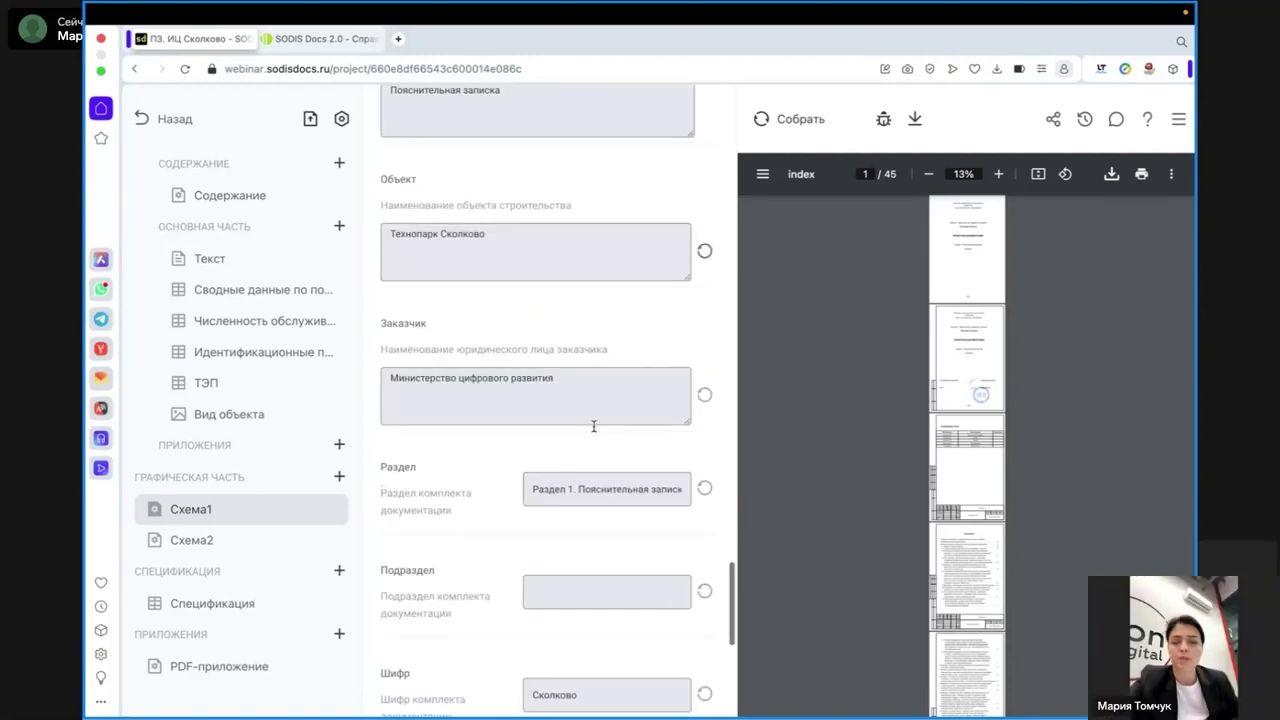
pyautogui.scroll(-6, 594, 428)
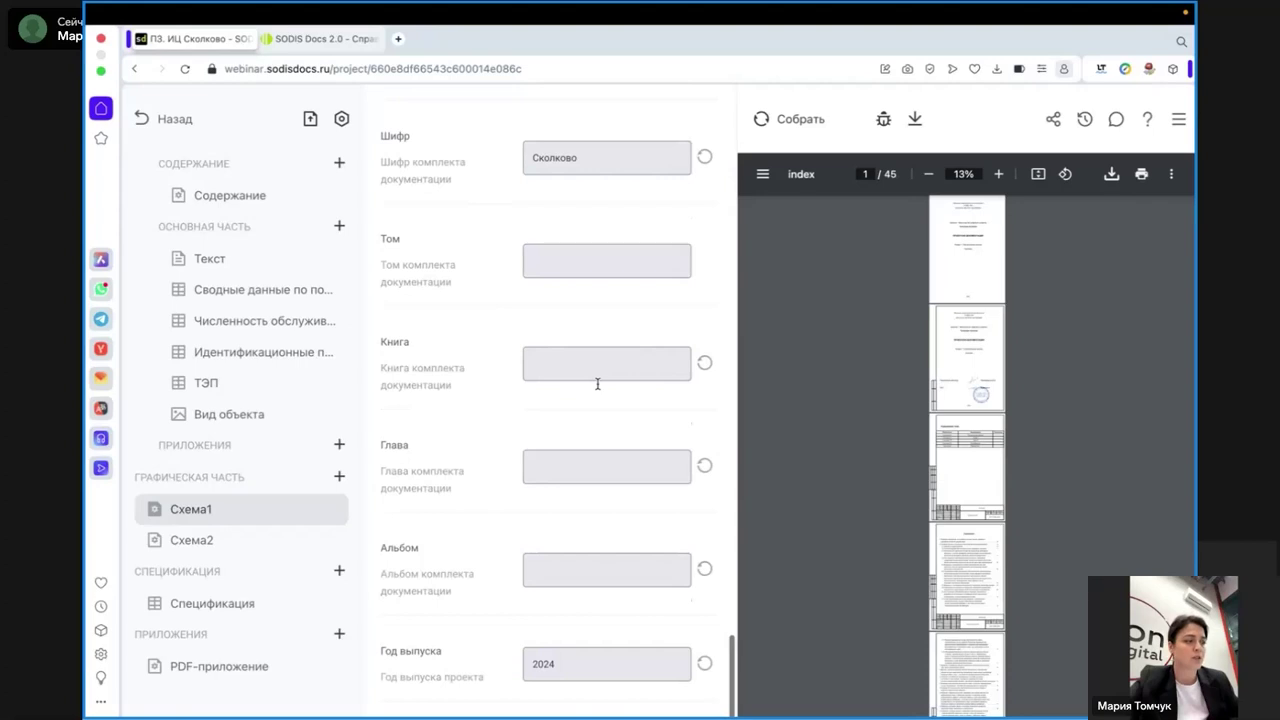
pyautogui.moveTo(317, 214)
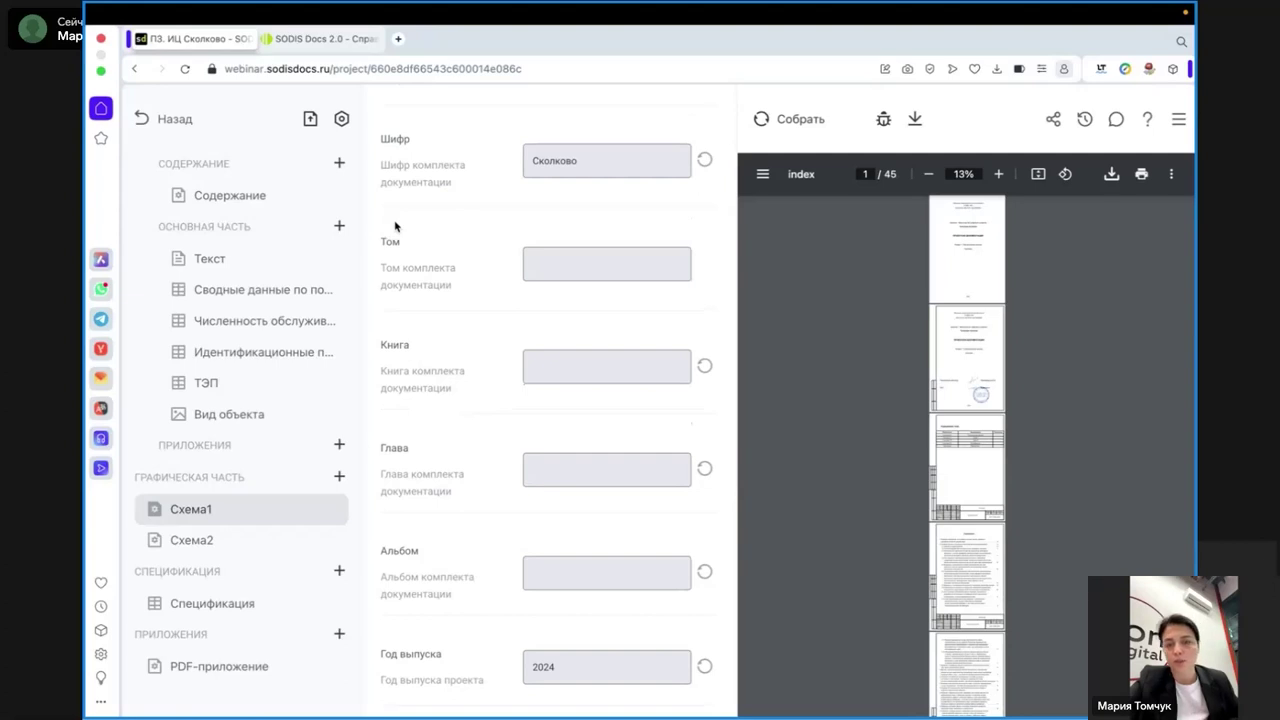
pyautogui.scroll(1, 395, 227)
pyautogui.scroll(1, 395, 227)
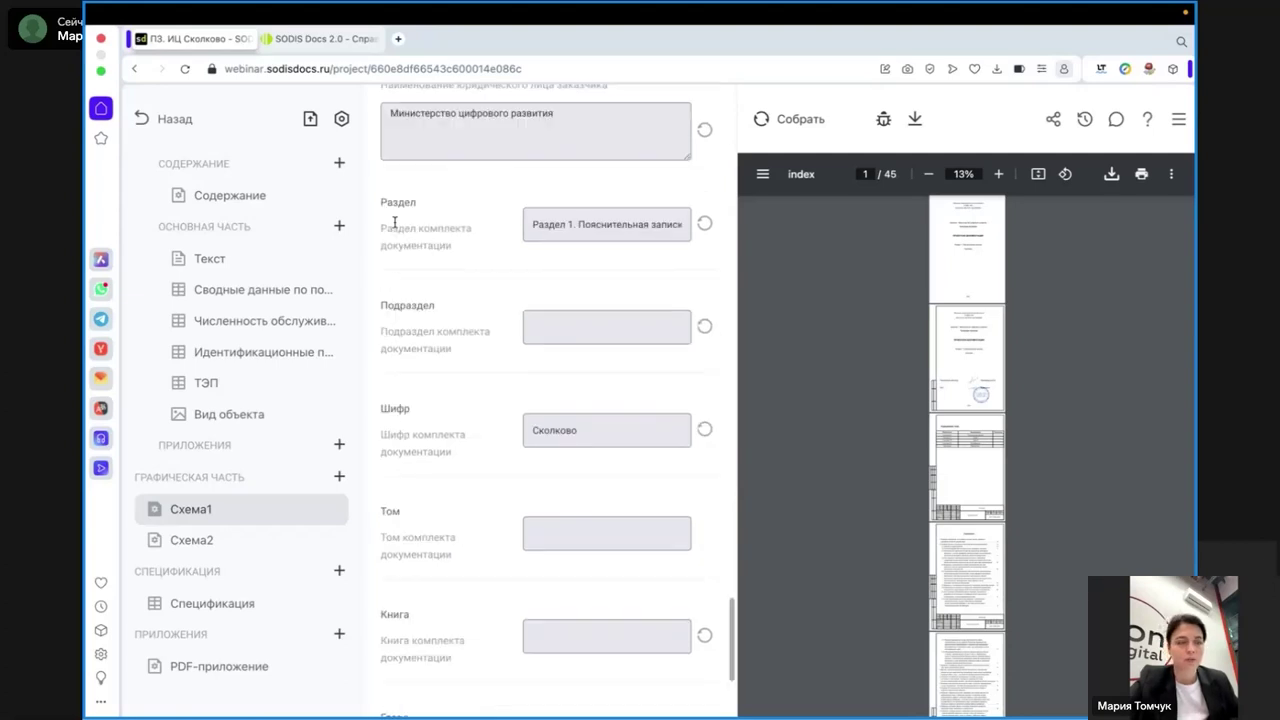
pyautogui.scroll(4, 395, 222)
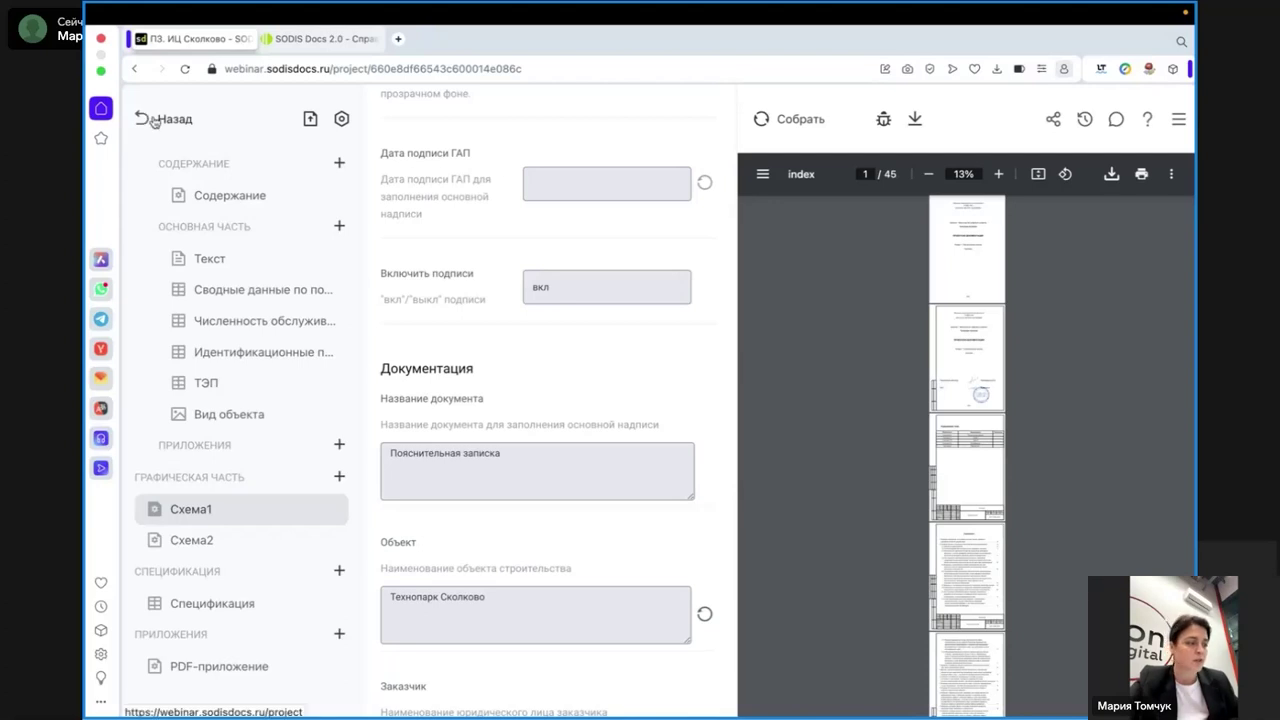
pyautogui.click(343, 119)
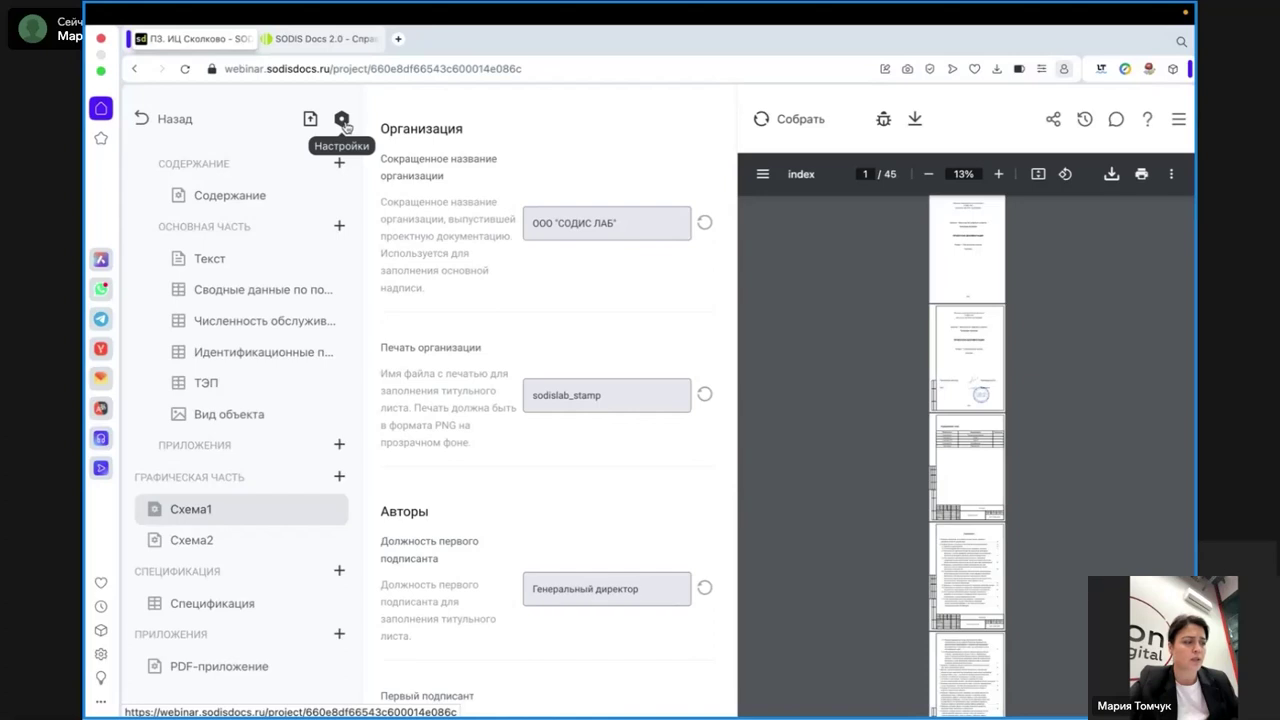
pyautogui.scroll(1, 212, 340)
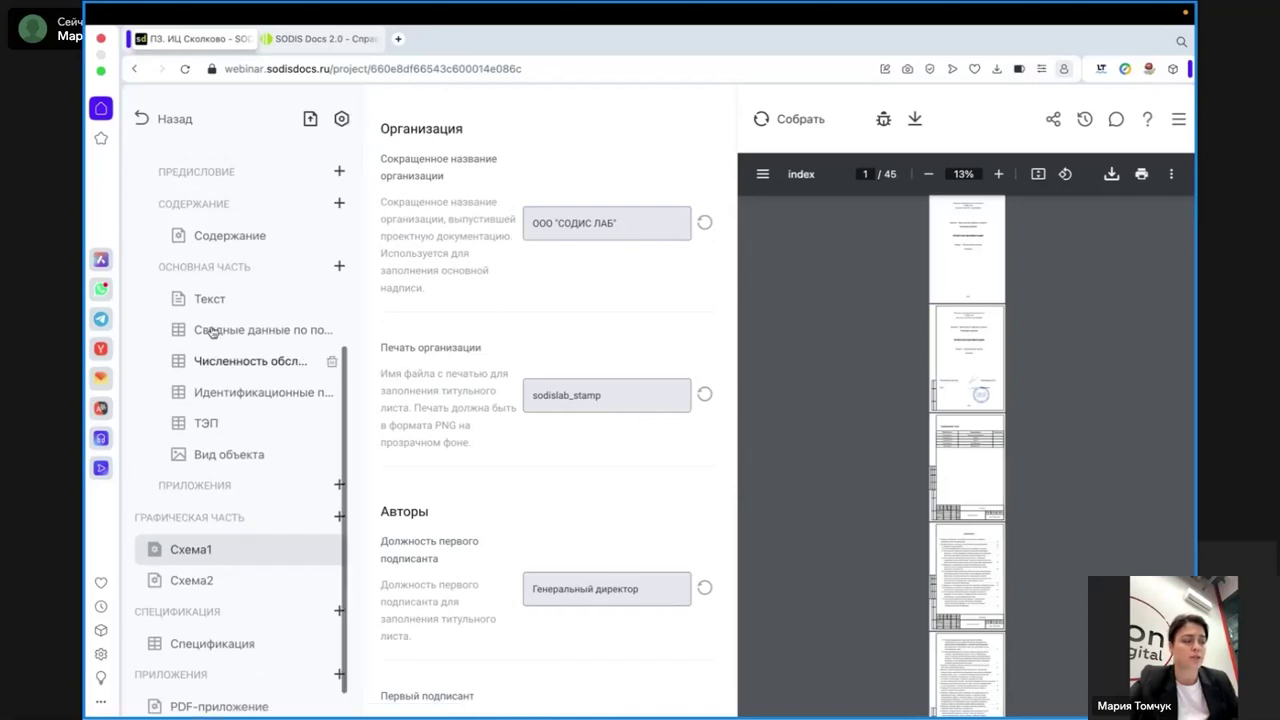
pyautogui.scroll(1, 212, 332)
pyautogui.press('XF86MonBrightnessDown')
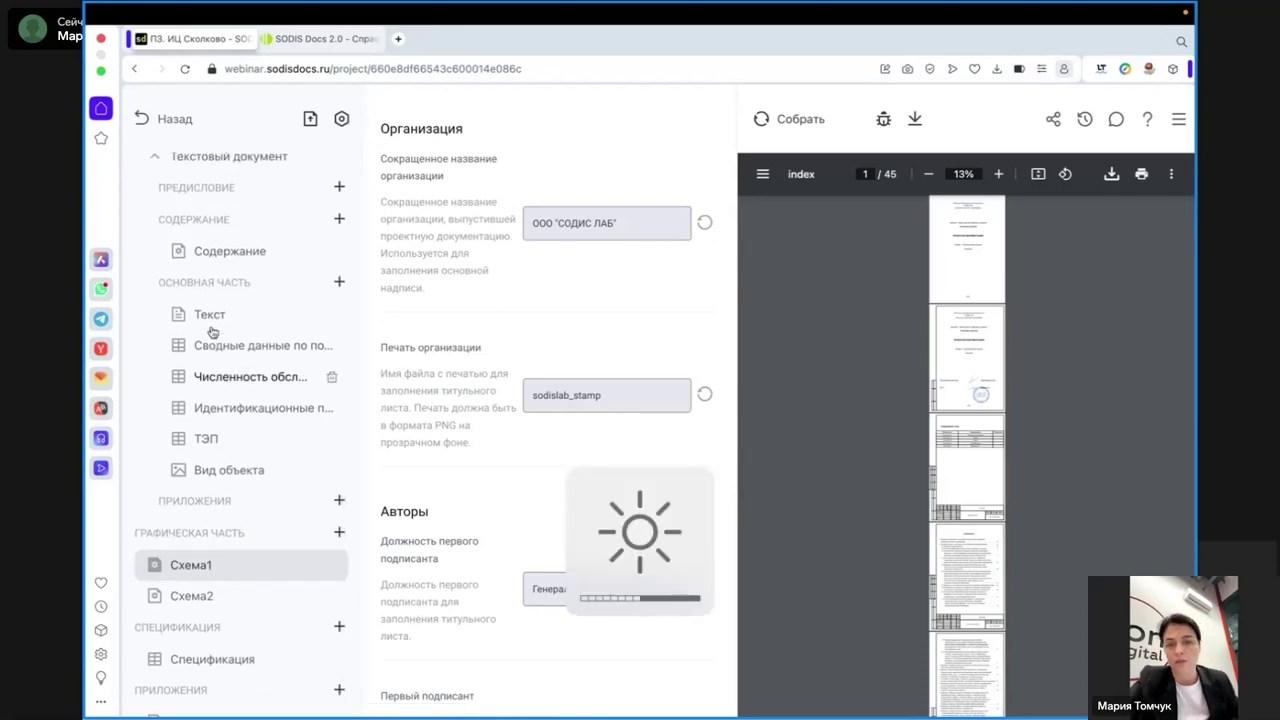
# - Open the Основная часть Текст section's markdown source, then switch to the compiled PDF in Preview
pyautogui.click(211, 330)
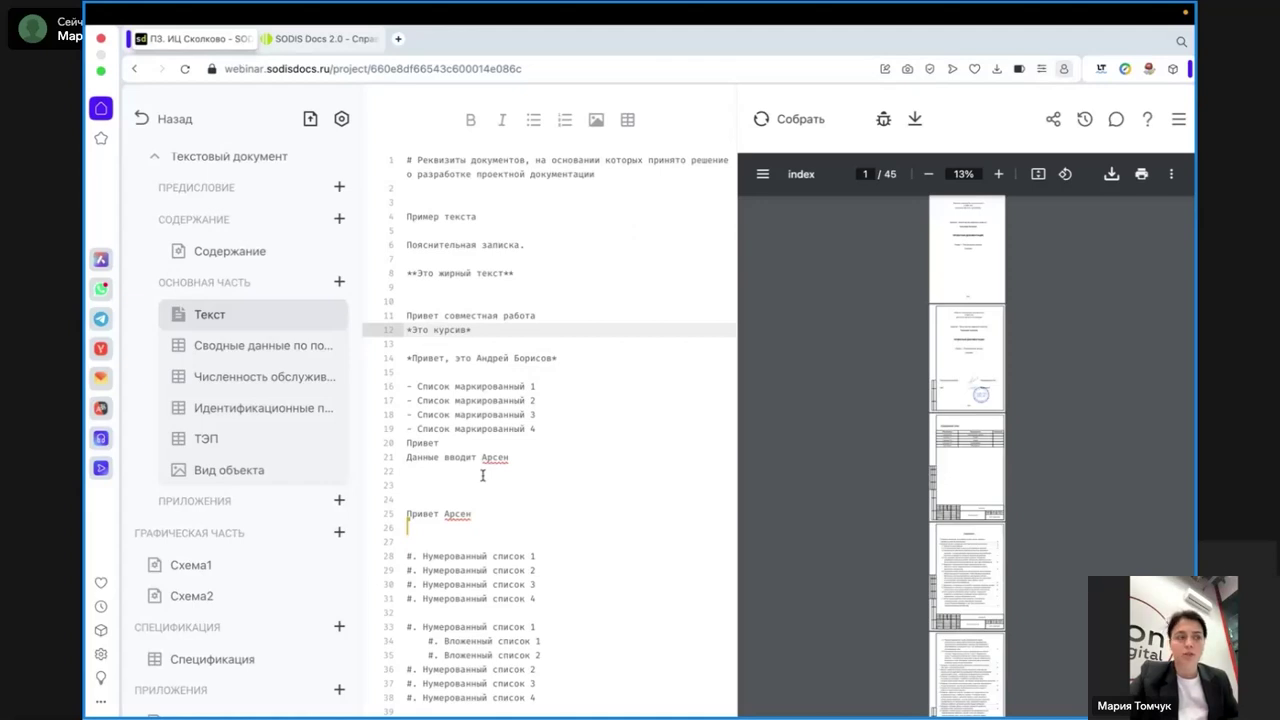
pyautogui.hotkey('ctrl', 'Left')
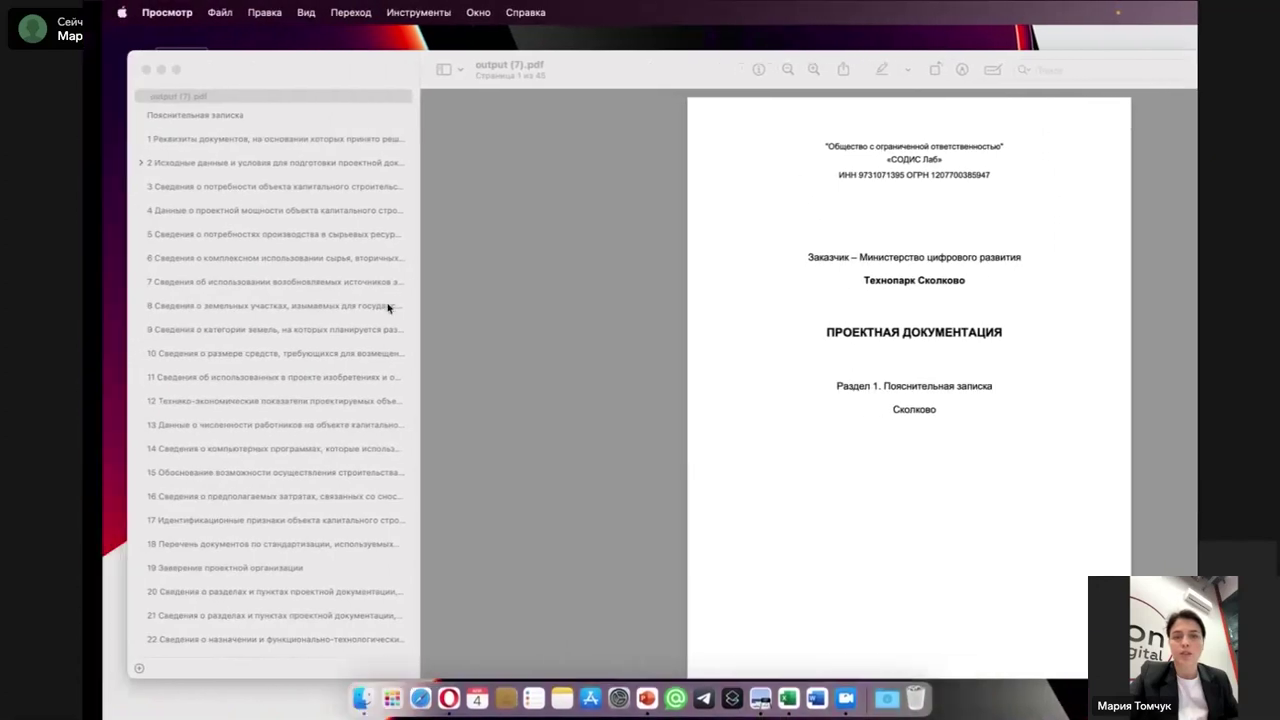
# - Leave the 45-page output (7).pdf and return to the closing Telegram-channel «СОДИС Лаб» QR slide
pyautogui.hotkey('ctrl', 'Right')
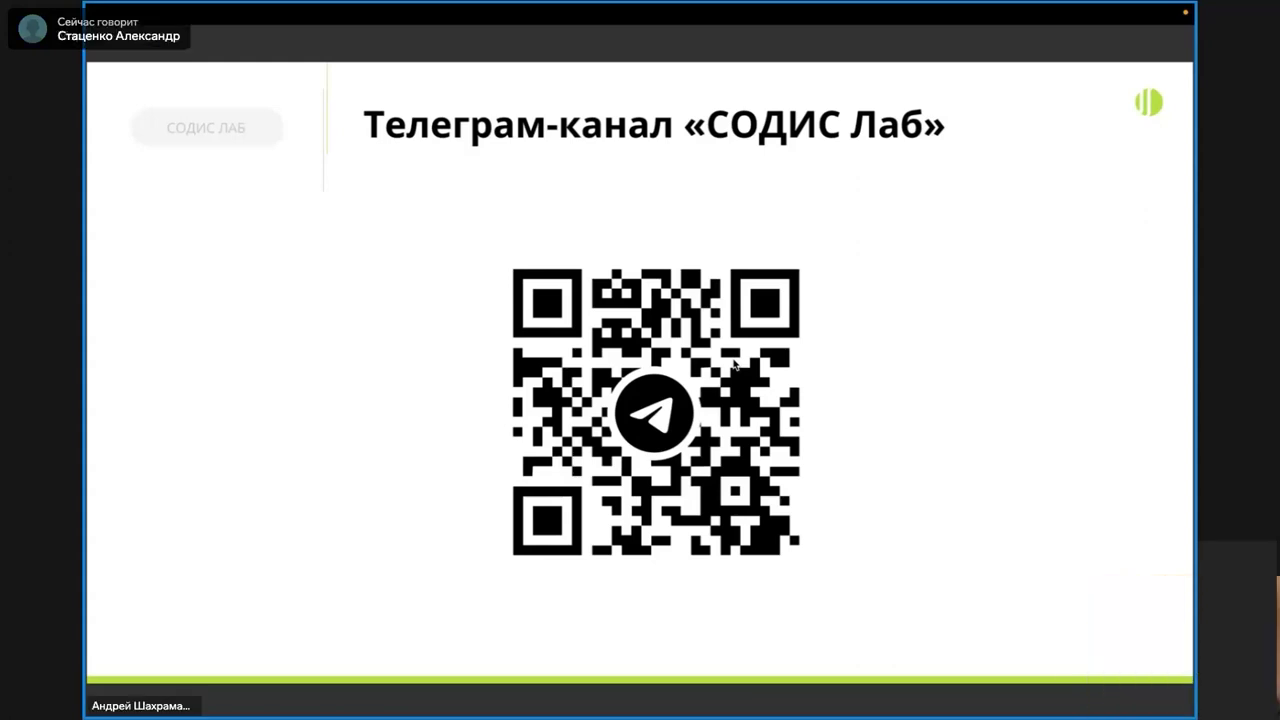
pyautogui.moveTo(757, 714)
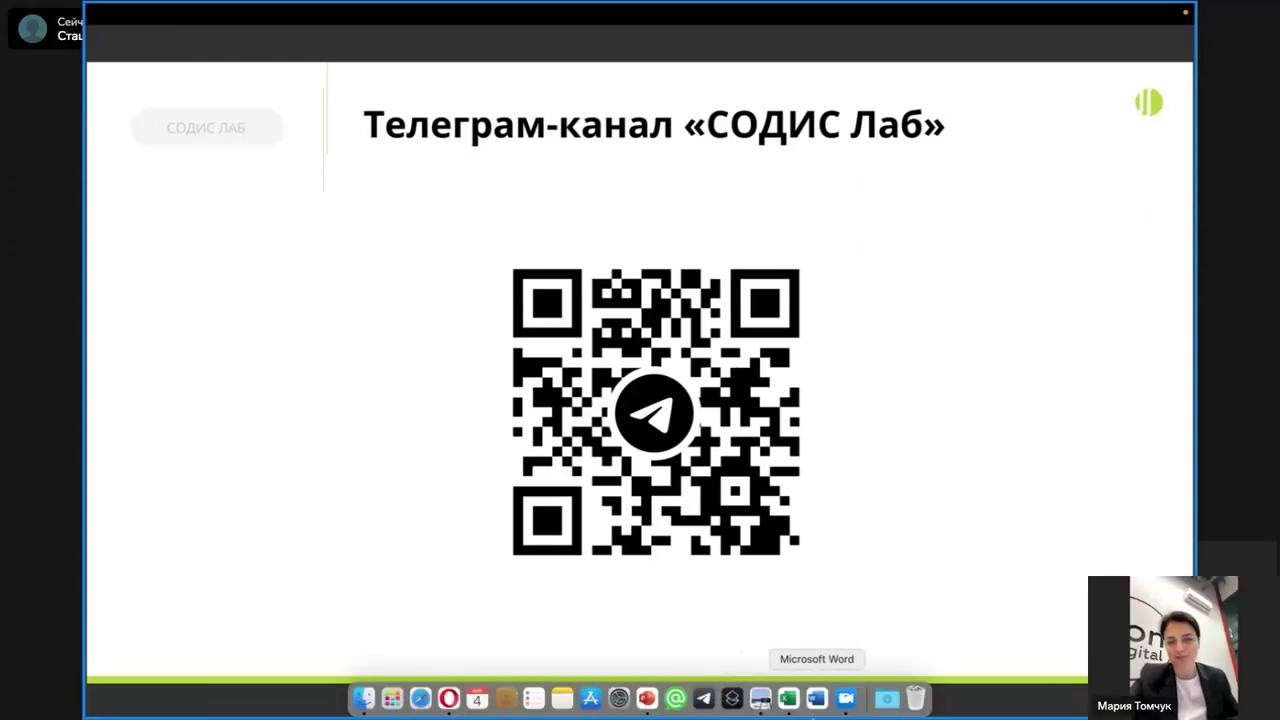